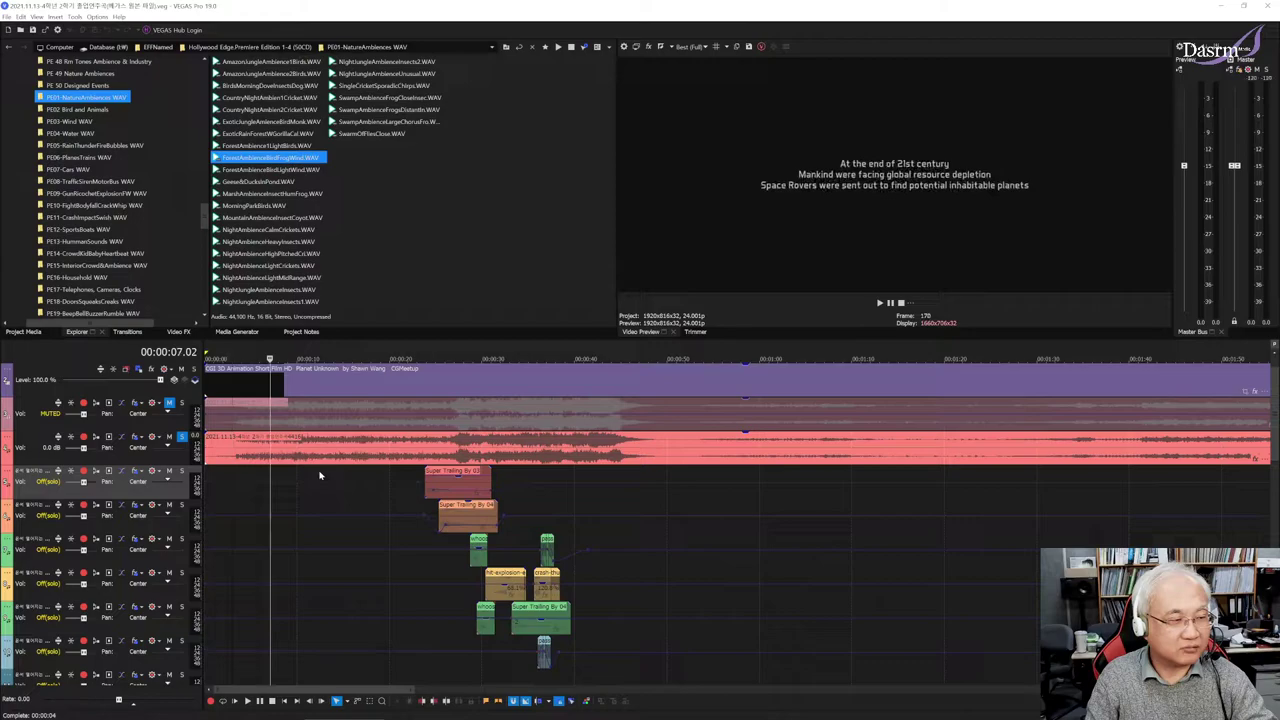
Play the film from 00:00:15.12 and stop
left_click(318, 474)
left_click(347, 476)
key("space")
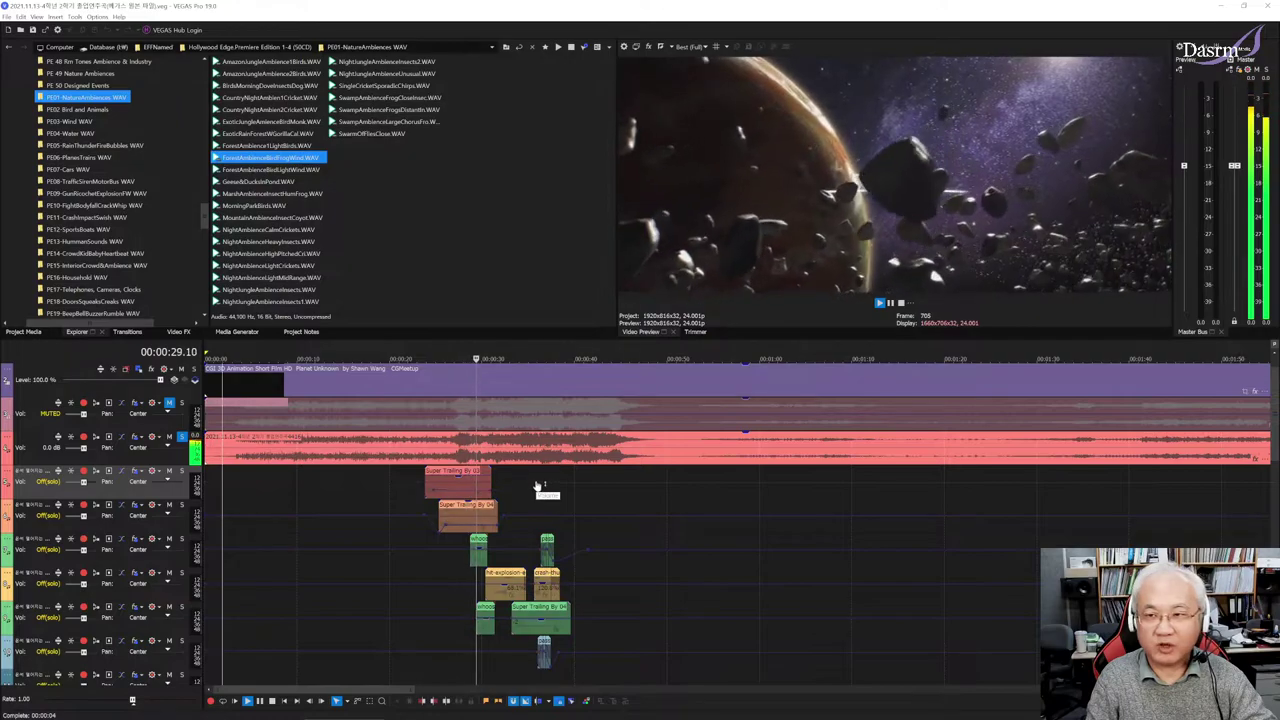
key("space")
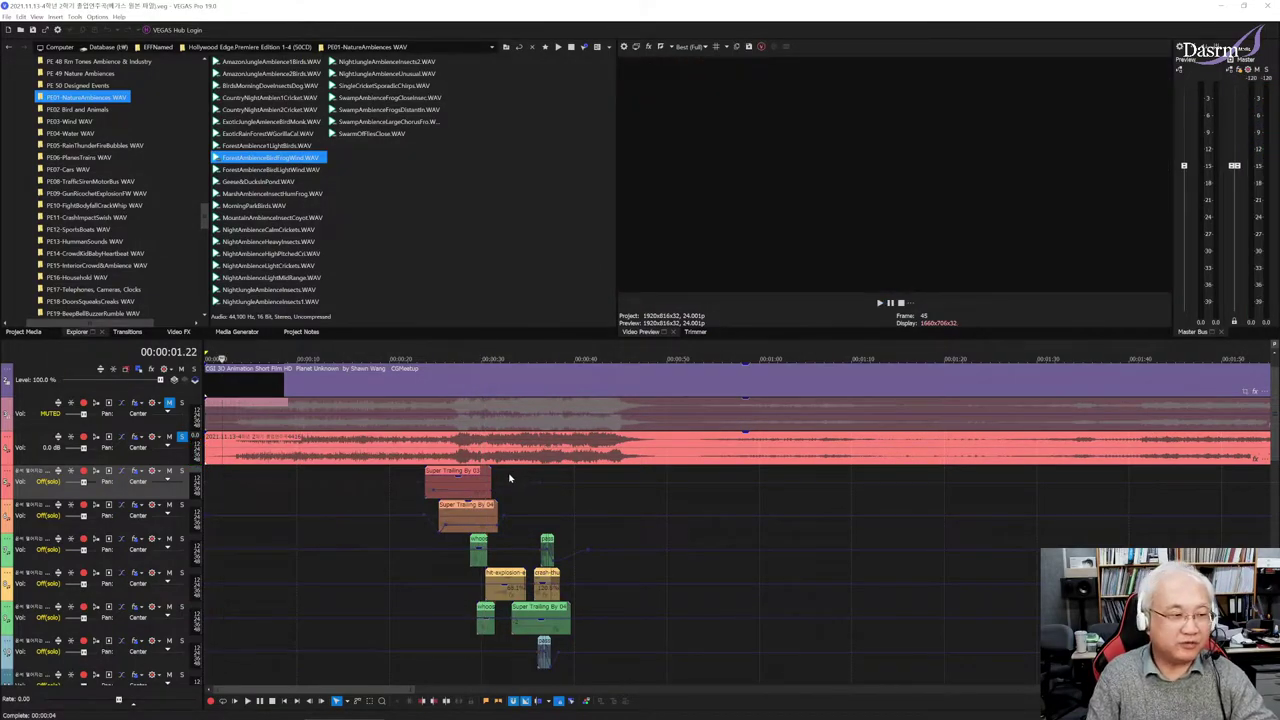
Audition the film from 00:00:09.07 after checking 19 s and 03.09
left_click(381, 475)
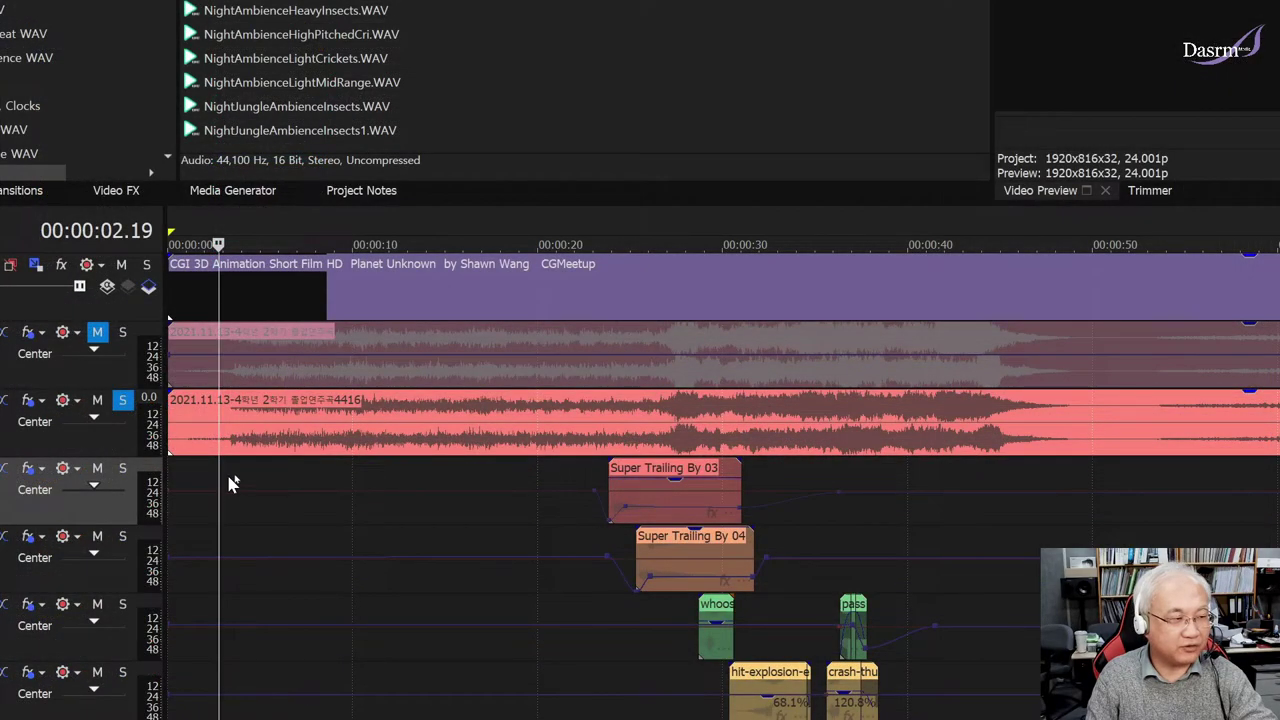
left_click(230, 478)
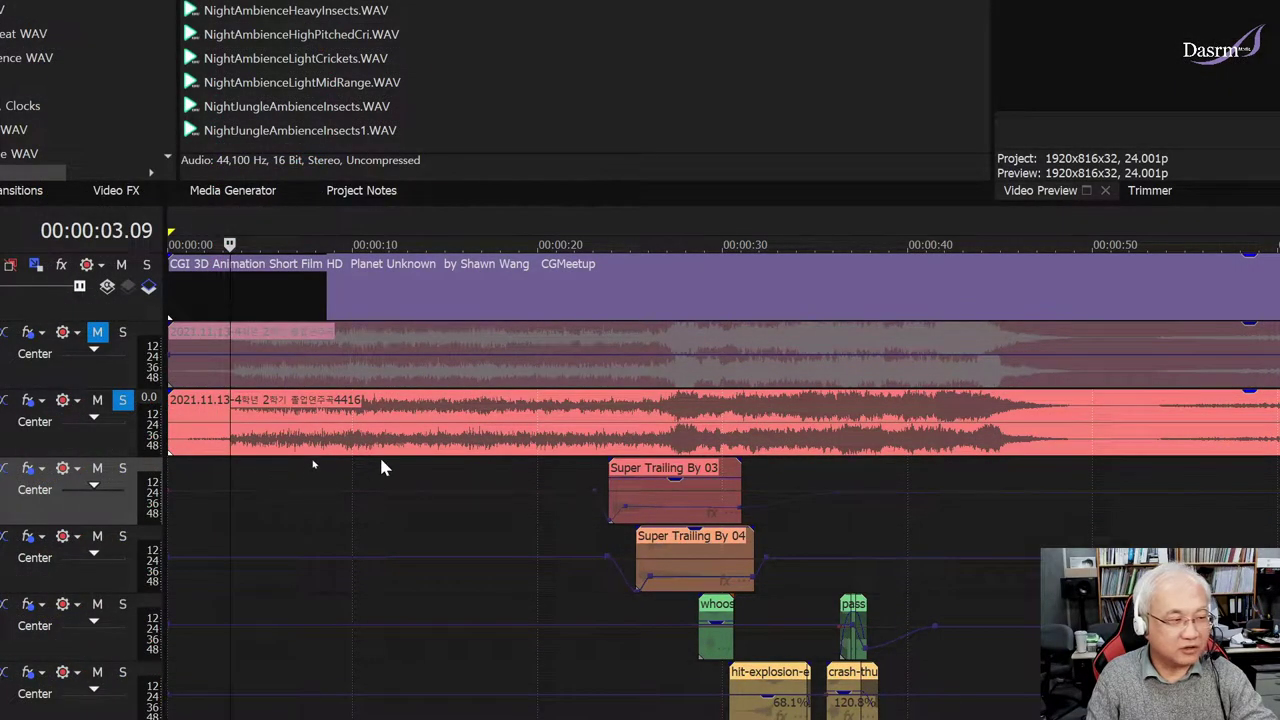
left_click(339, 468)
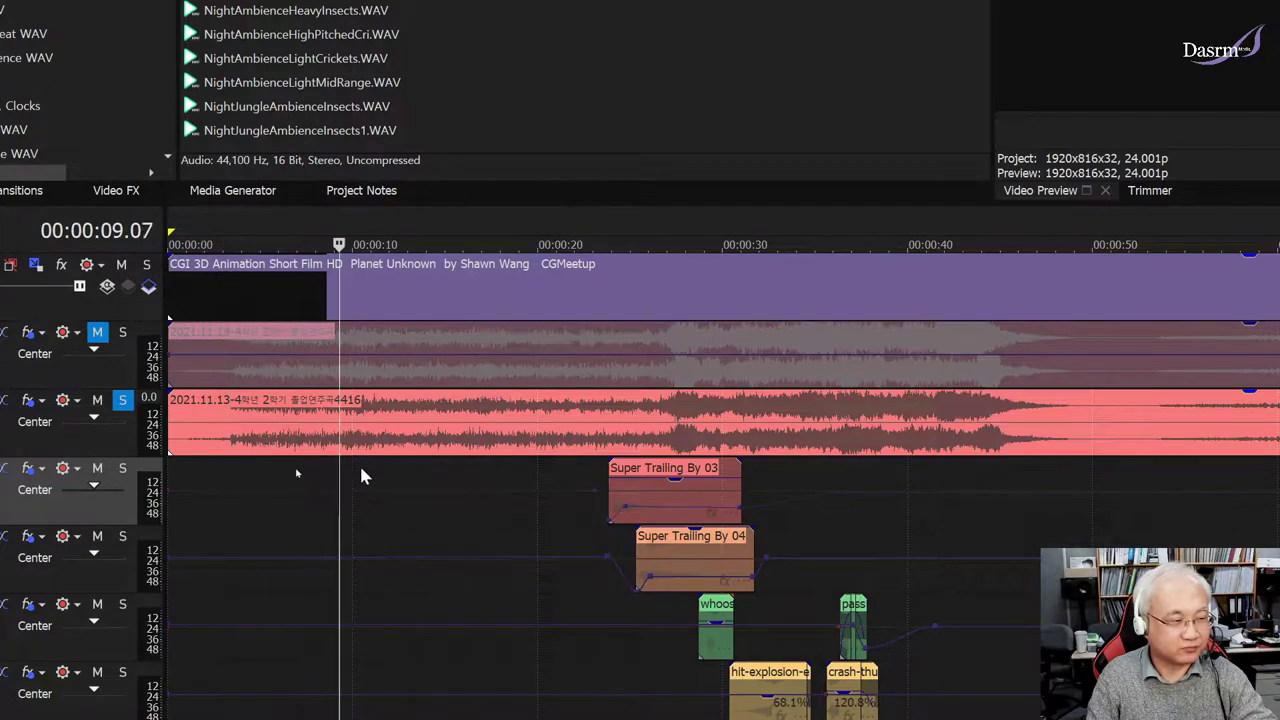
key("space")
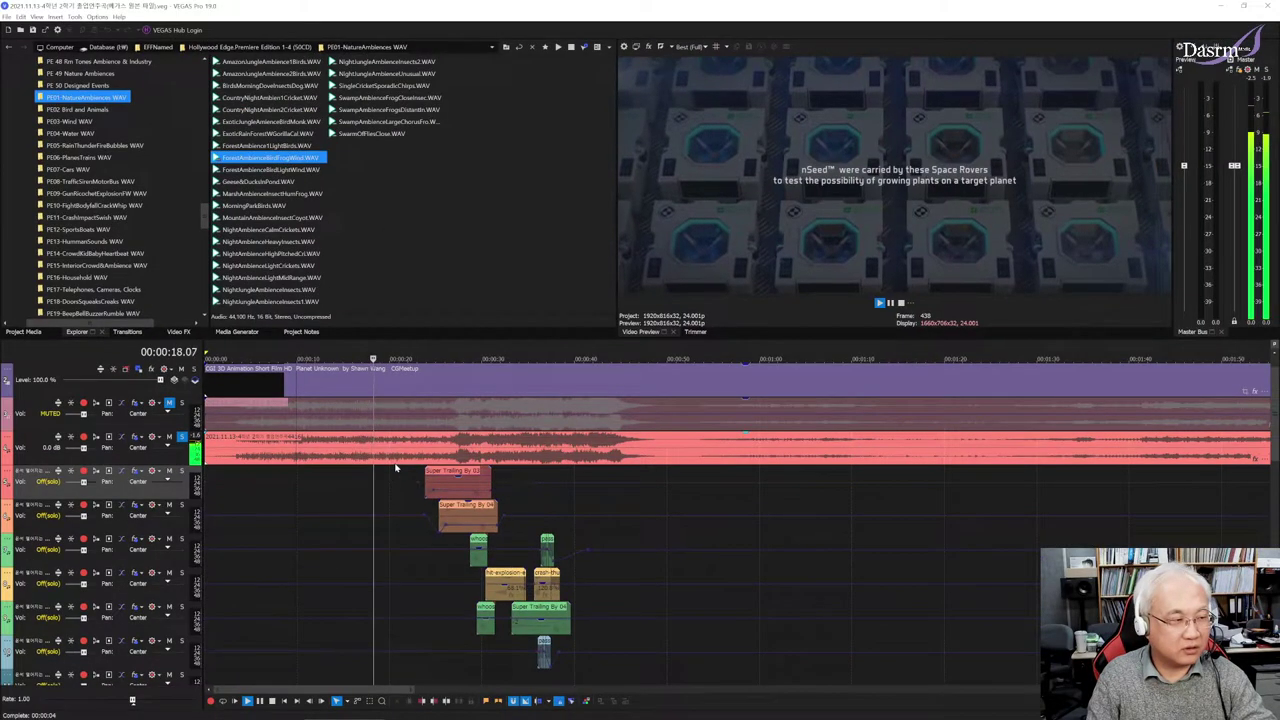
key("space")
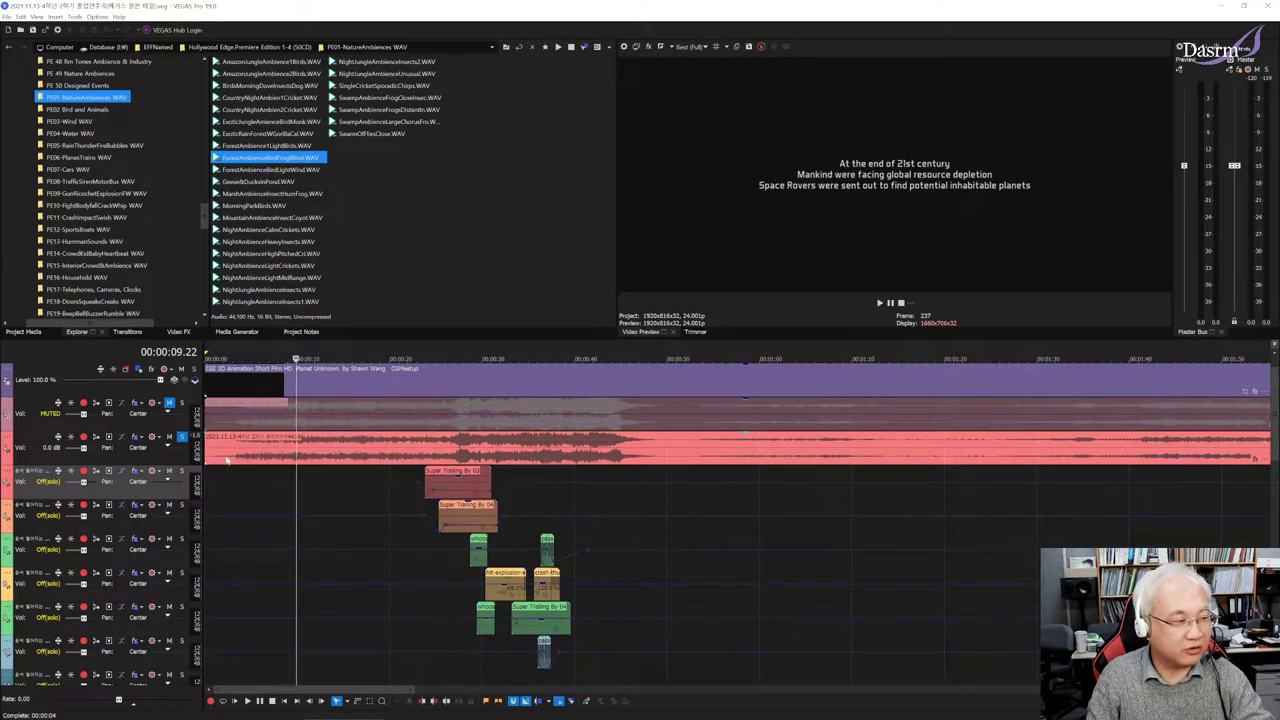
Play from about 33 seconds, then return to the Space Rovers shot
left_click(227, 460)
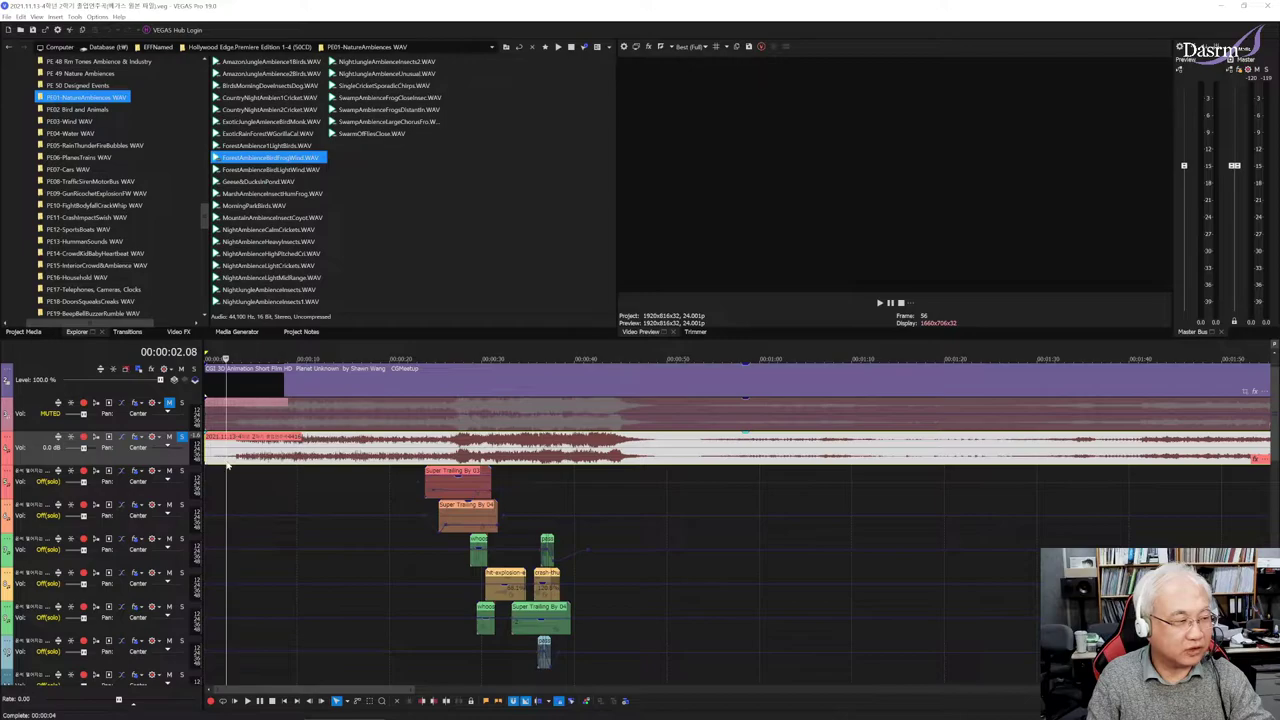
left_click(522, 476)
key("space")
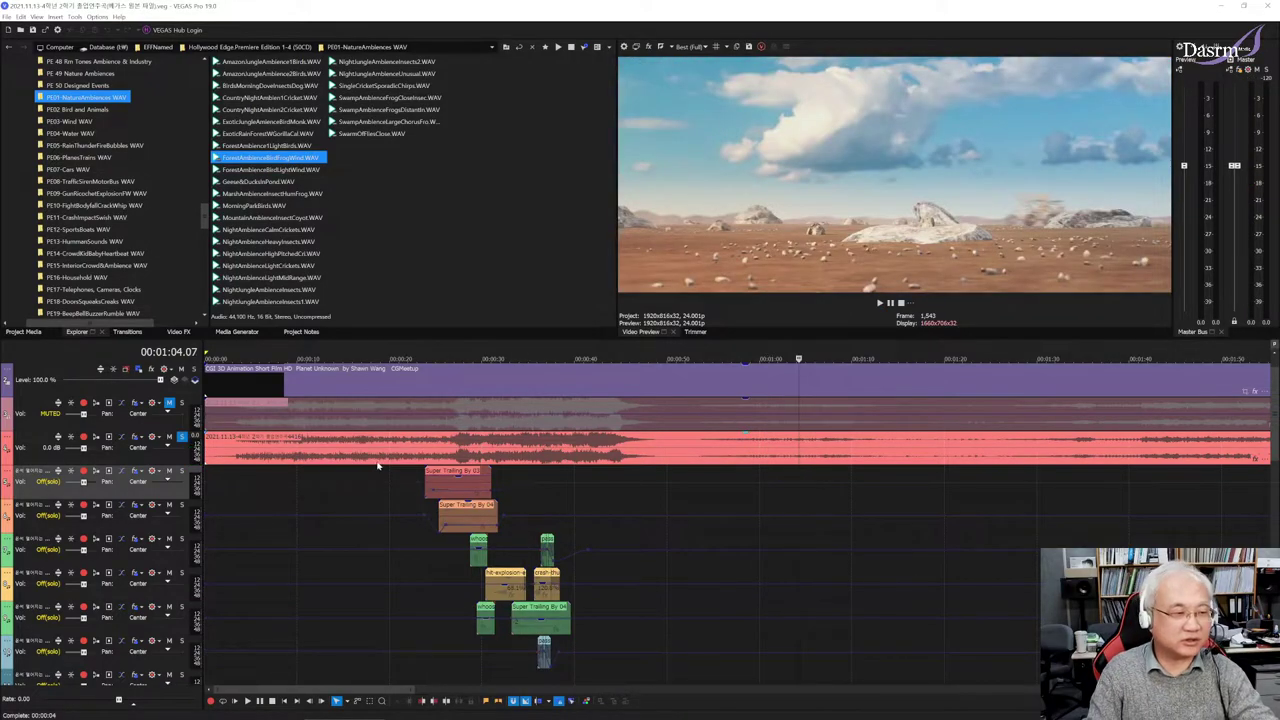
left_click(390, 478)
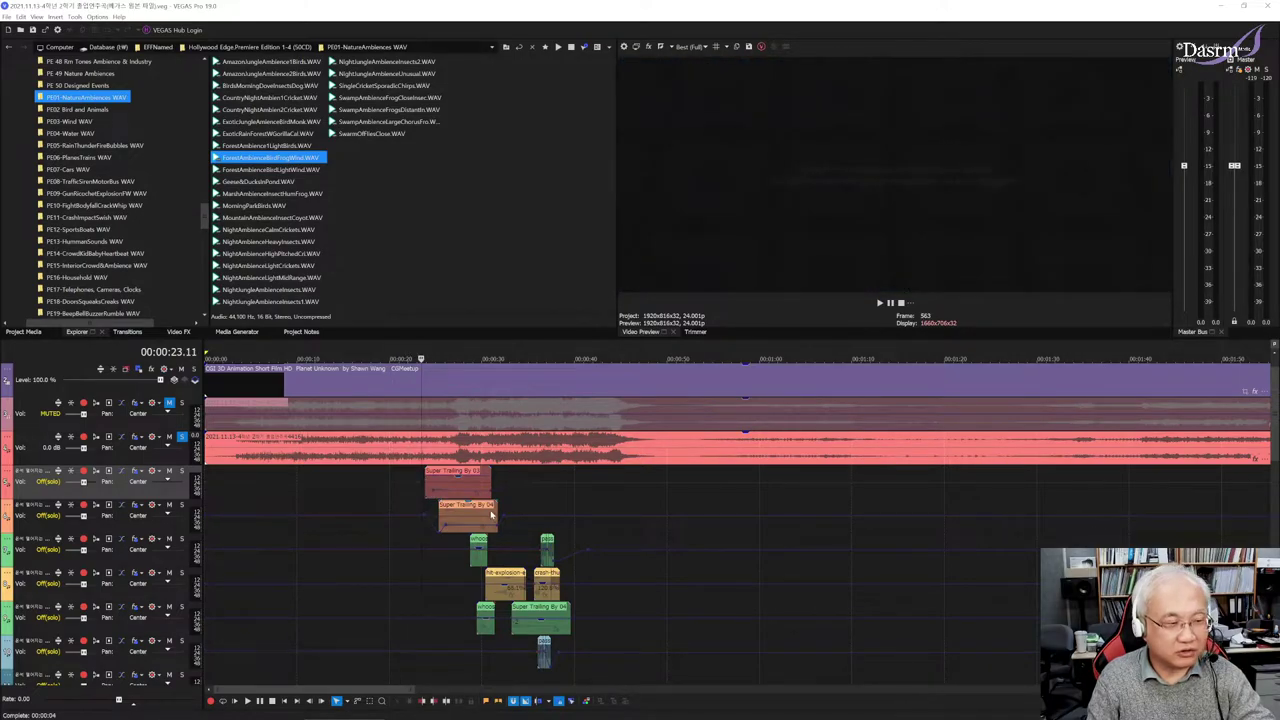
Select the Super Trailing By 03 clip and preview its trailing sound from 23 seconds
scroll(492, 514, "up", 2)
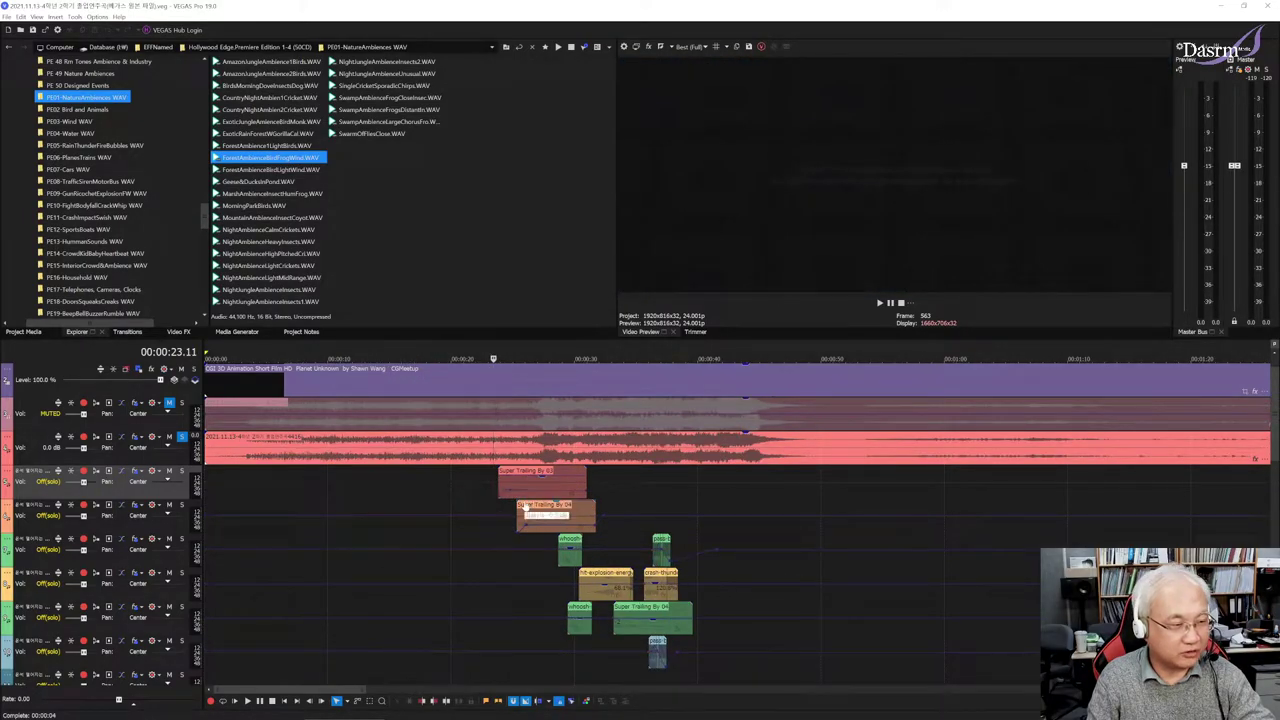
left_click(519, 484)
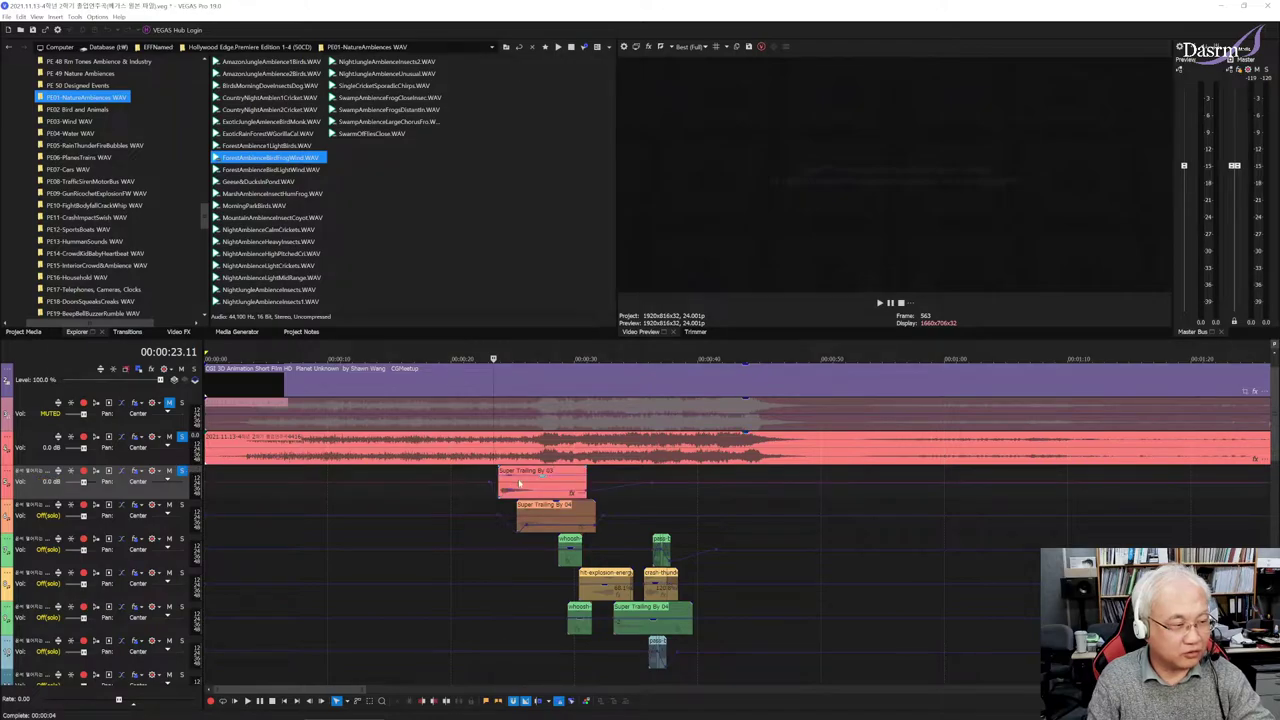
key("space")
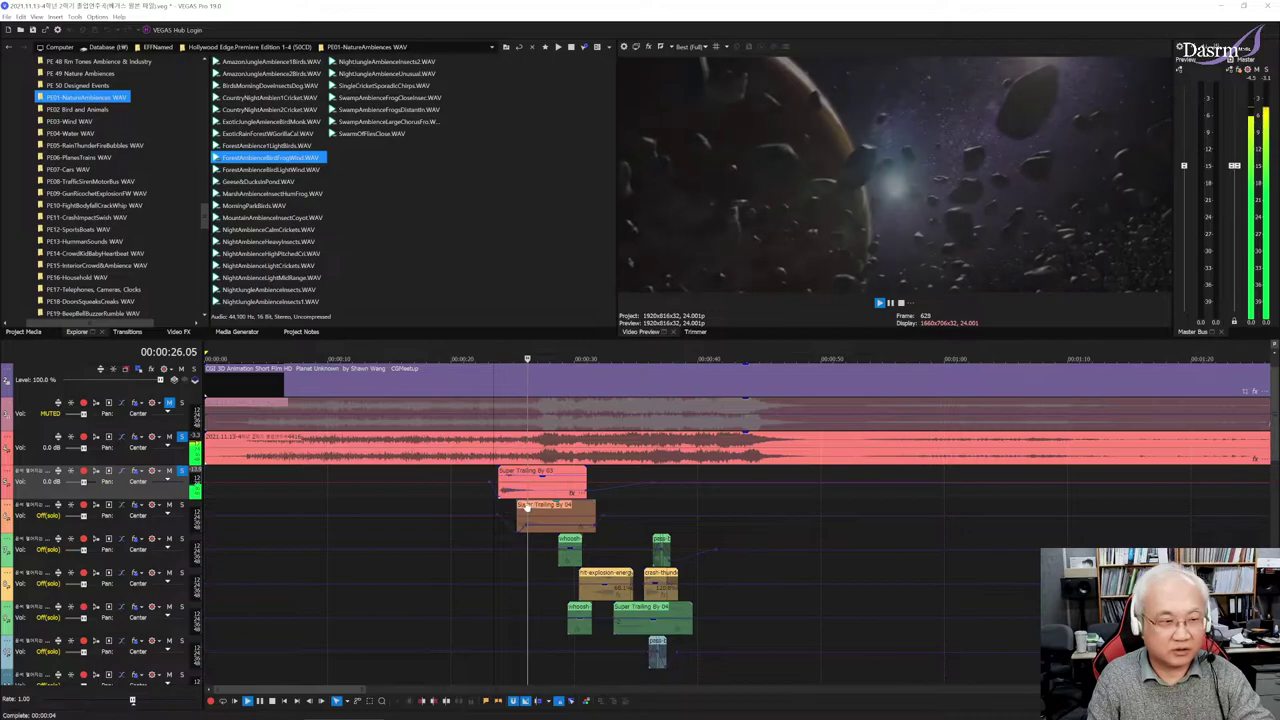
key("space")
Unsolo the red soundtrack track, solo the Super Trailing By 04 track, and preview both
left_click(181, 438)
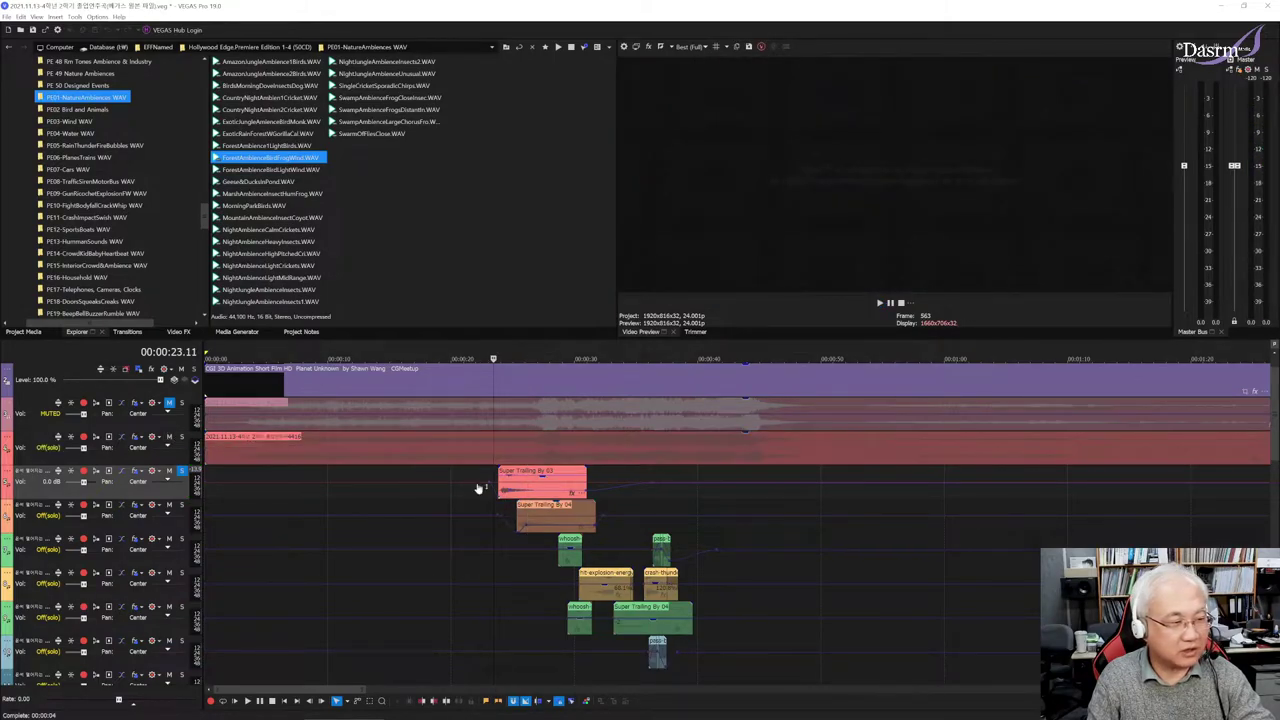
key("space")
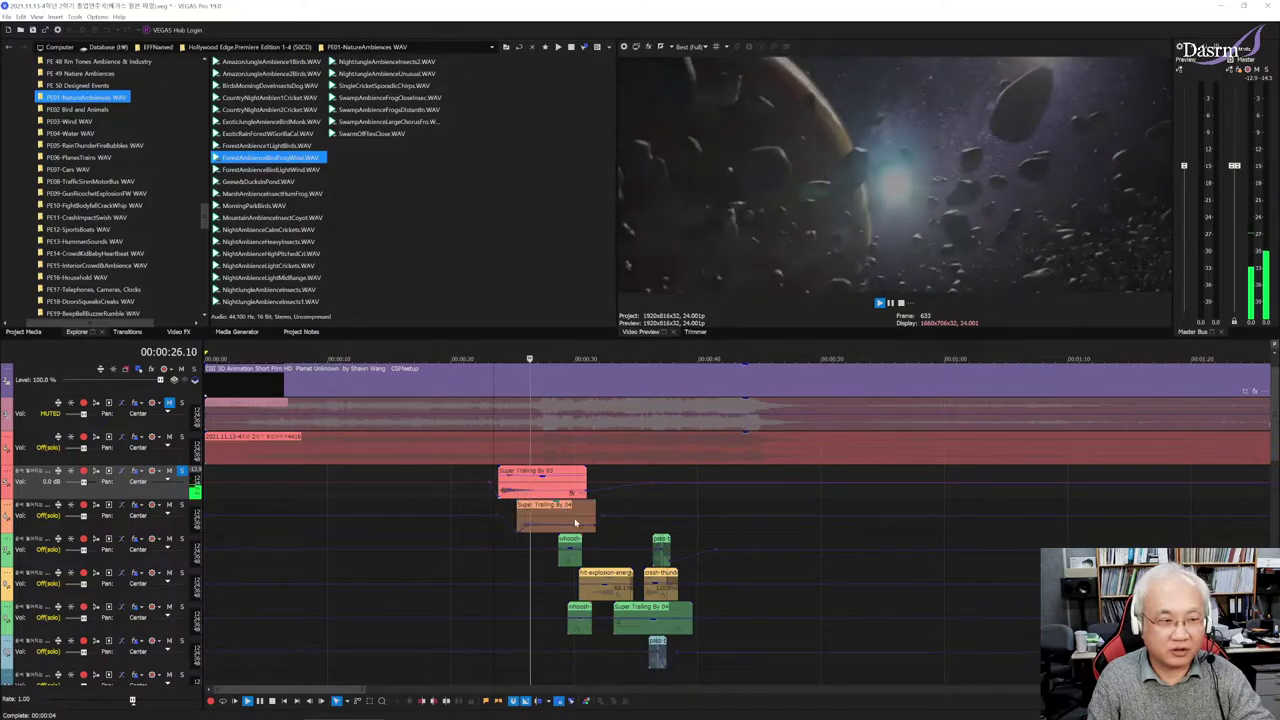
key("space")
left_click(180, 507, "ctrl")
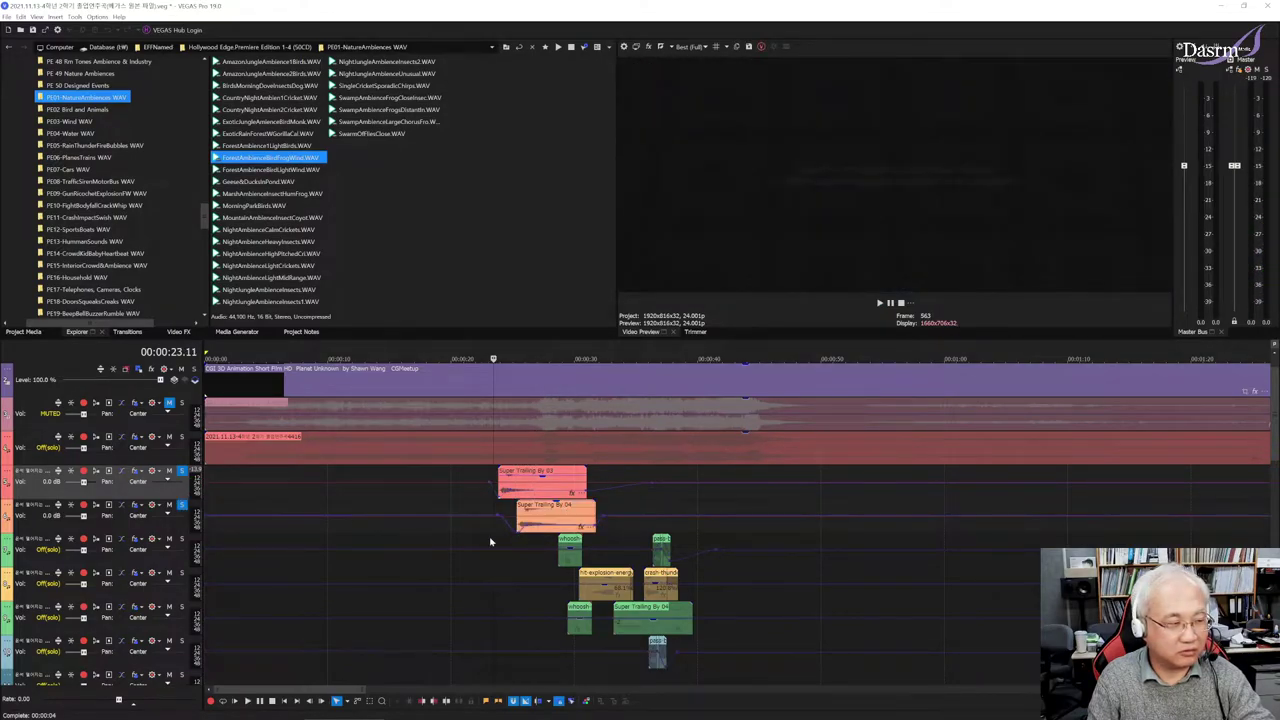
key("space")
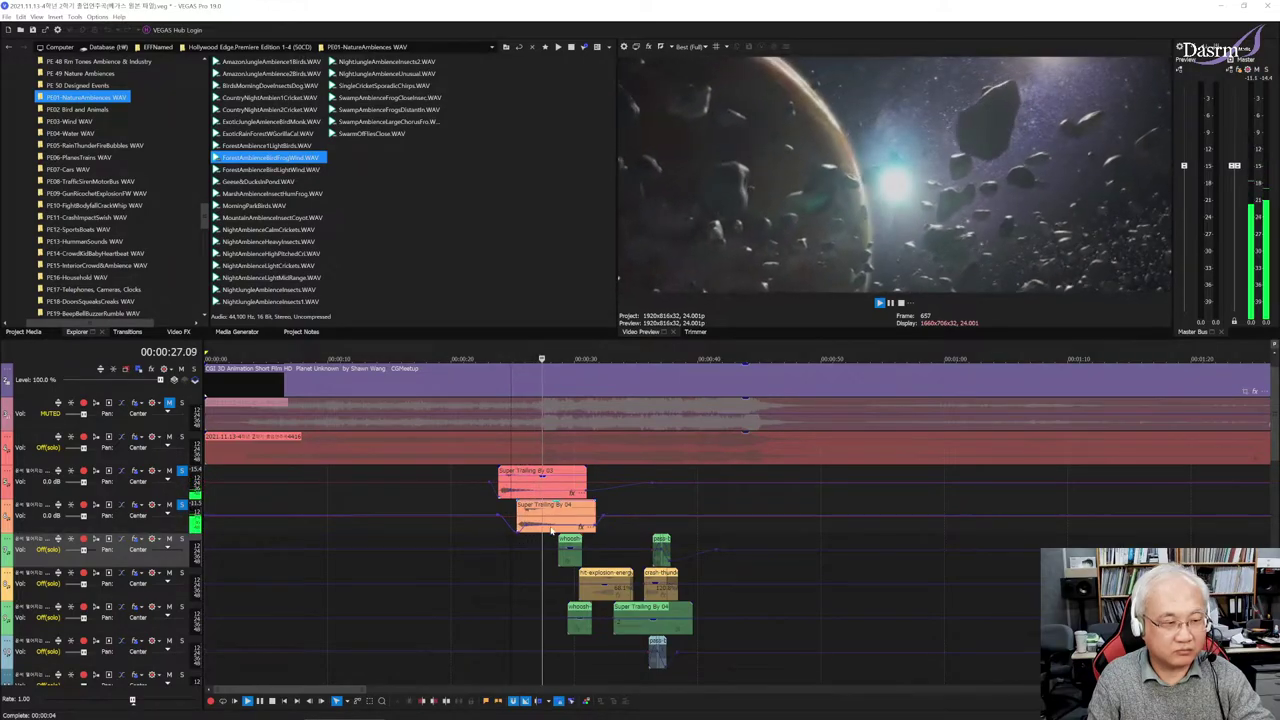
key("space")
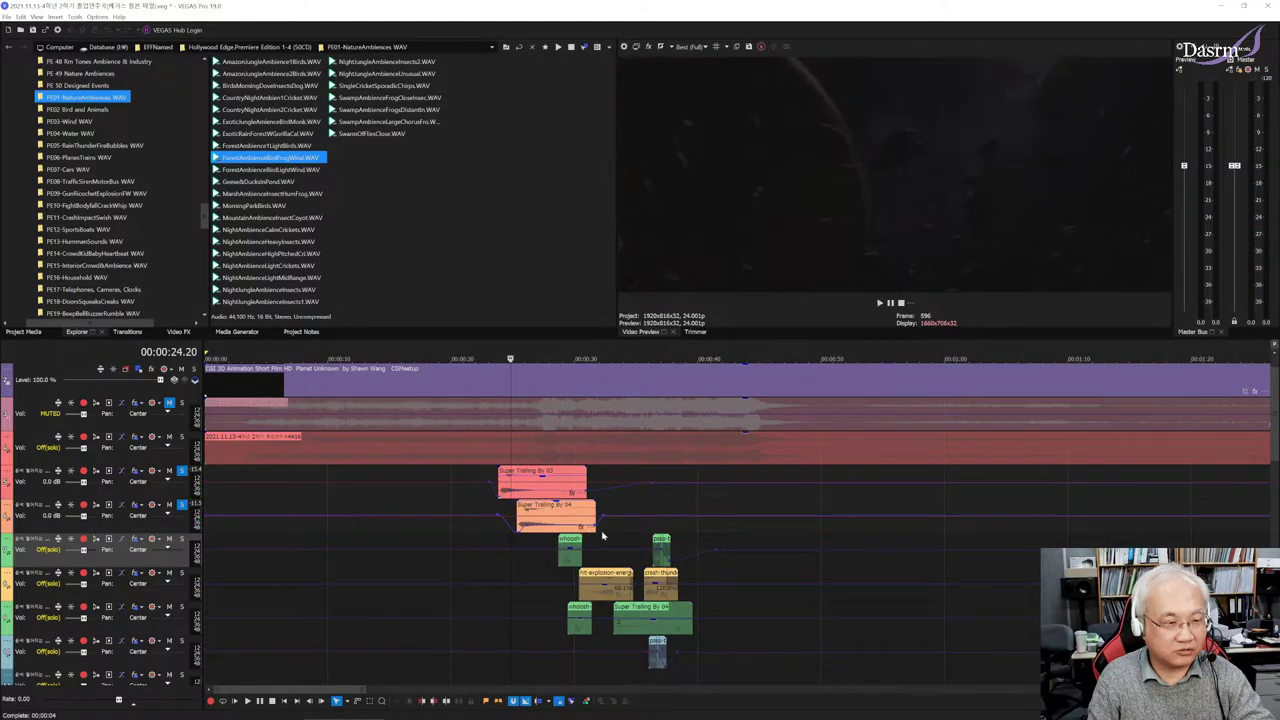
scroll(627, 537, "up", 2)
Solo the whoosh and pass-by track and preview from 00:00:28.16
scroll(668, 545, "right", 5)
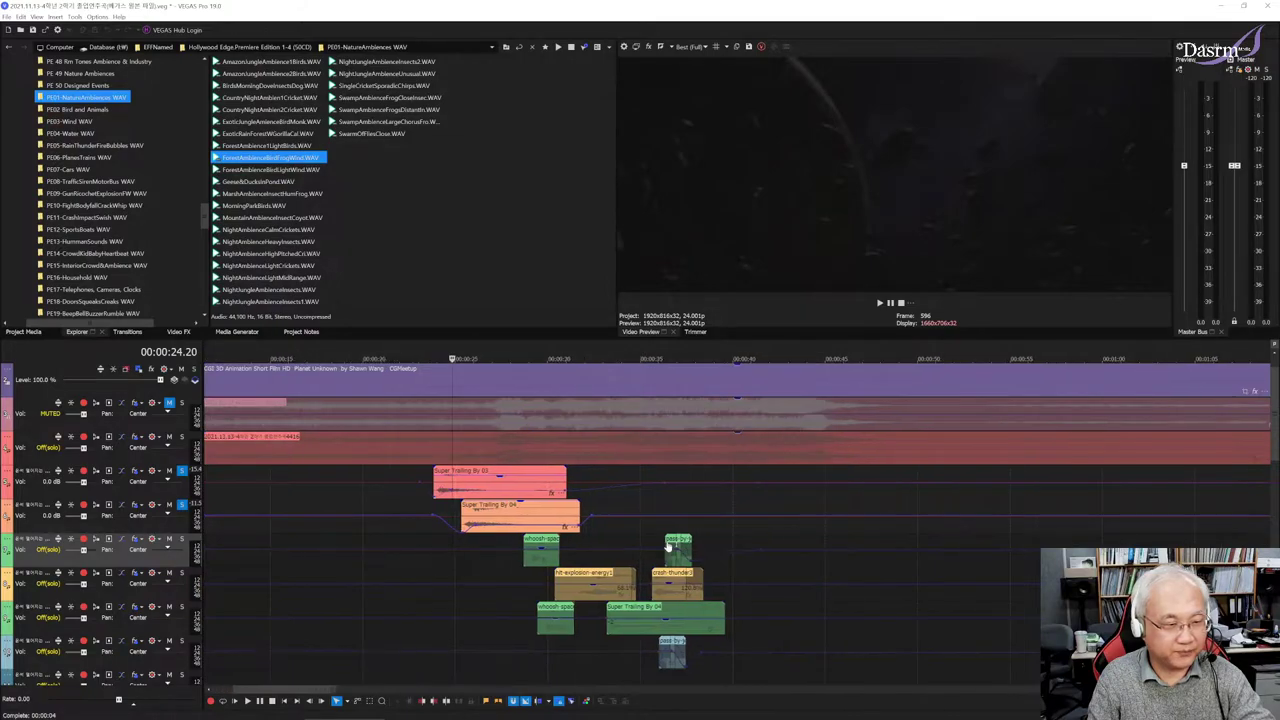
left_click(183, 539)
left_click(418, 576)
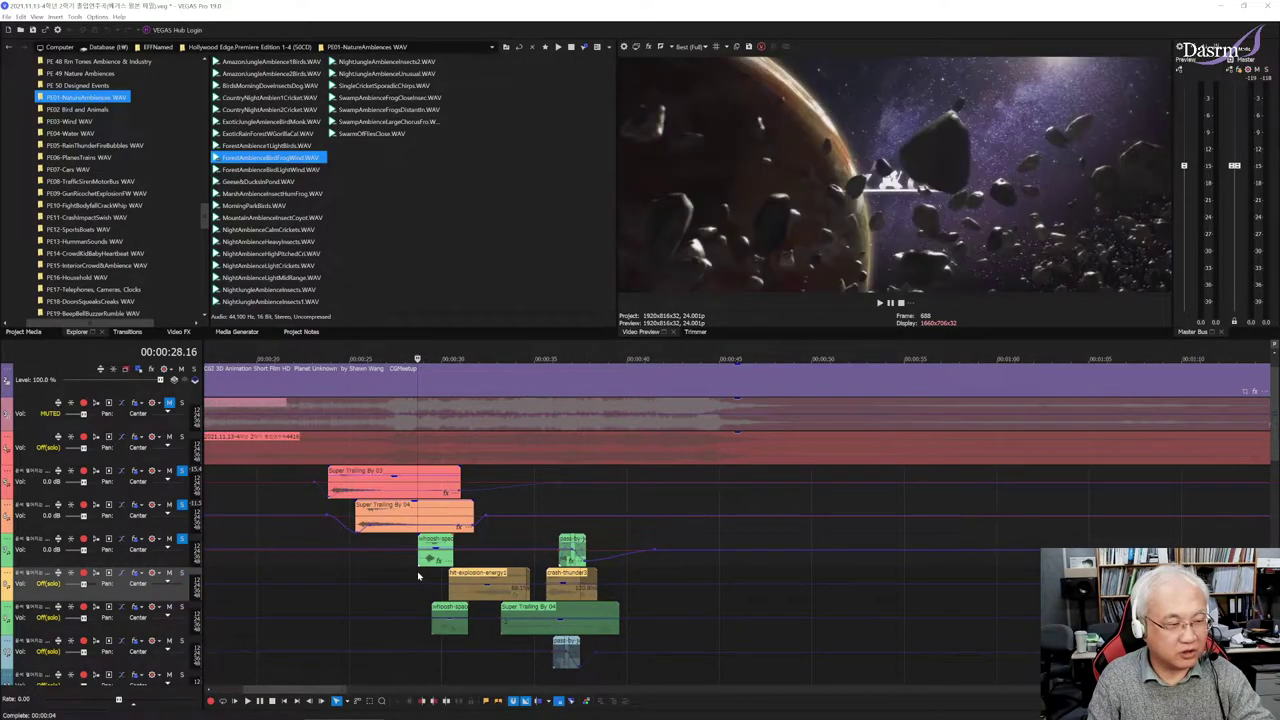
key("space")
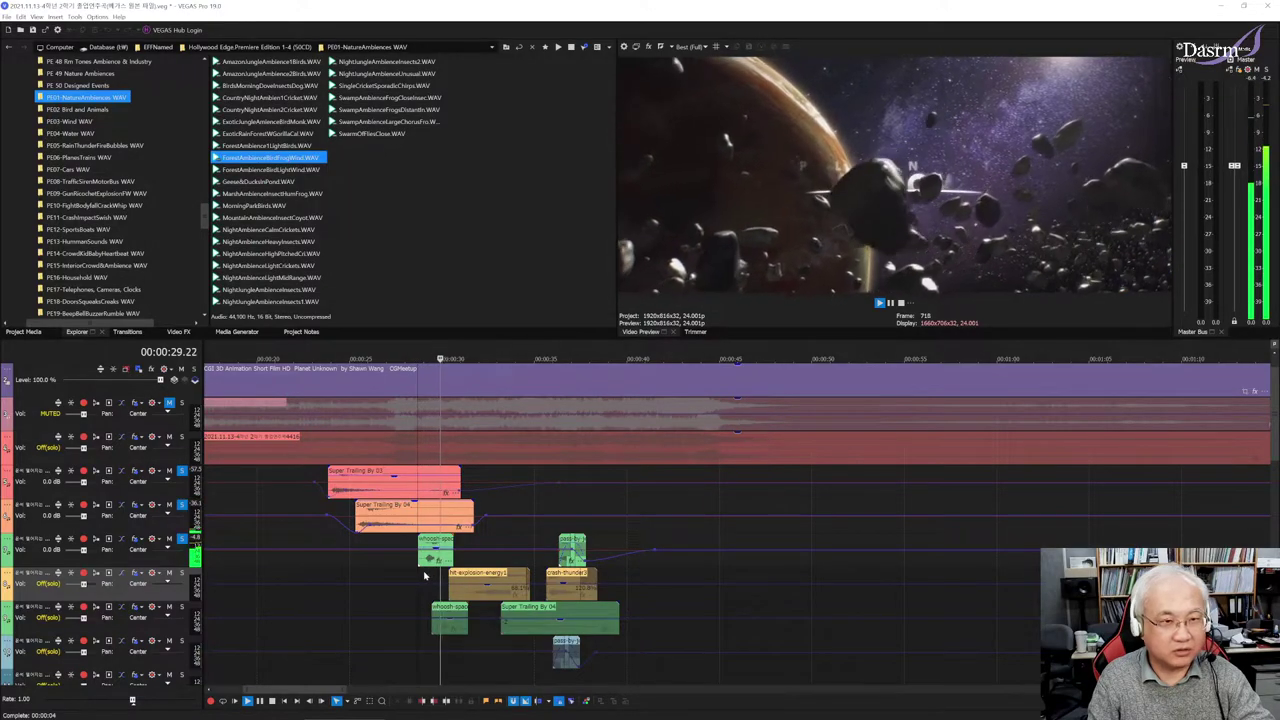
key("space")
key("space")
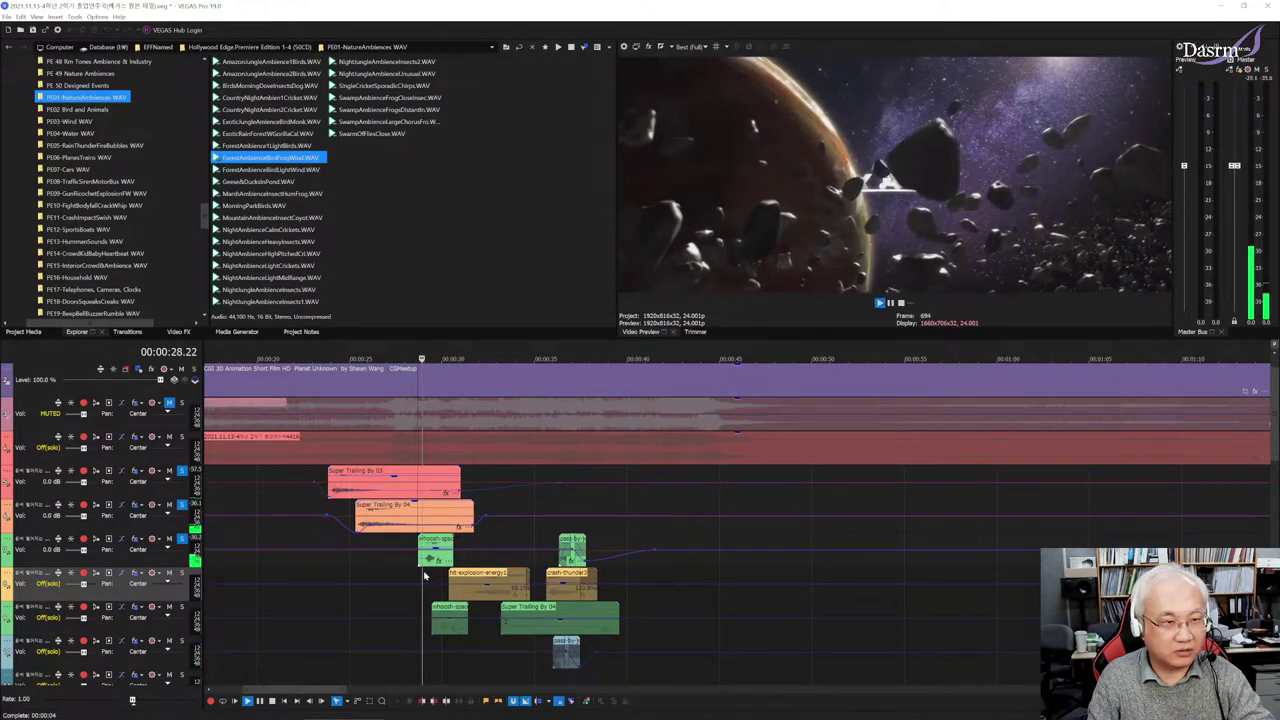
Audition the explosion-and-crash and second whoosh-and-trailing tracks soloed, ending on explosion-and-crash
key("space")
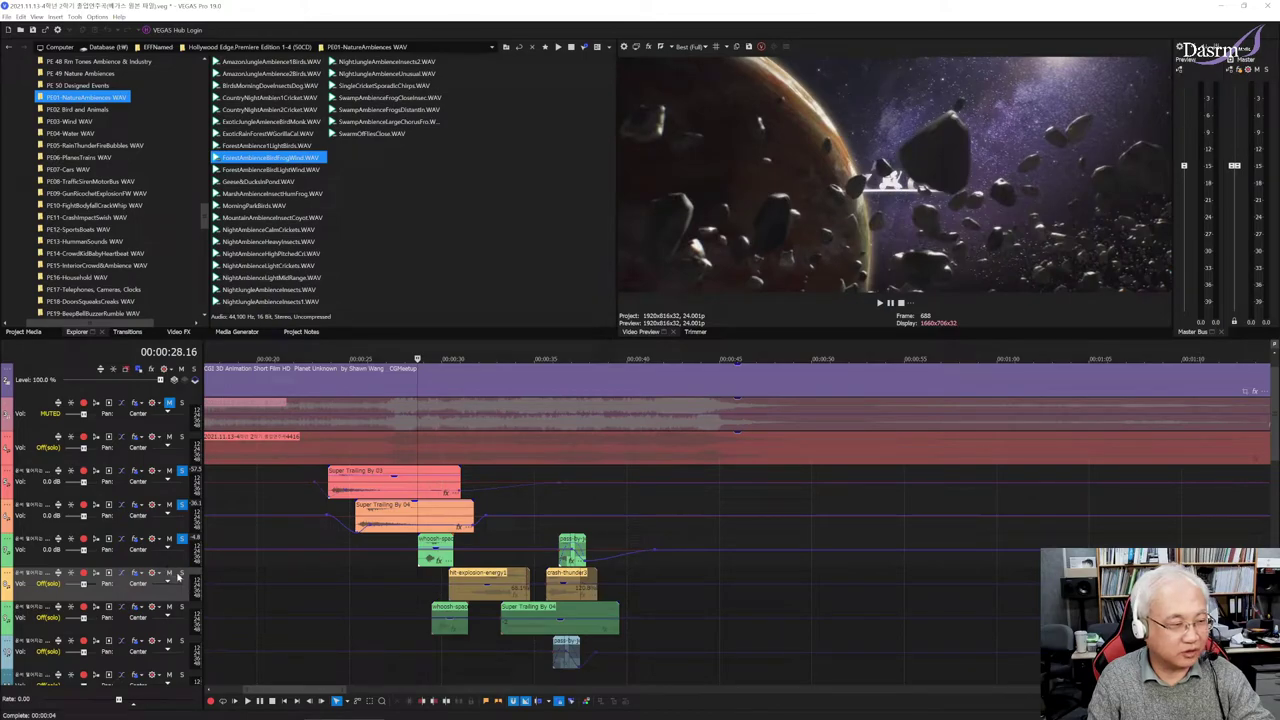
left_click(180, 573)
key("space")
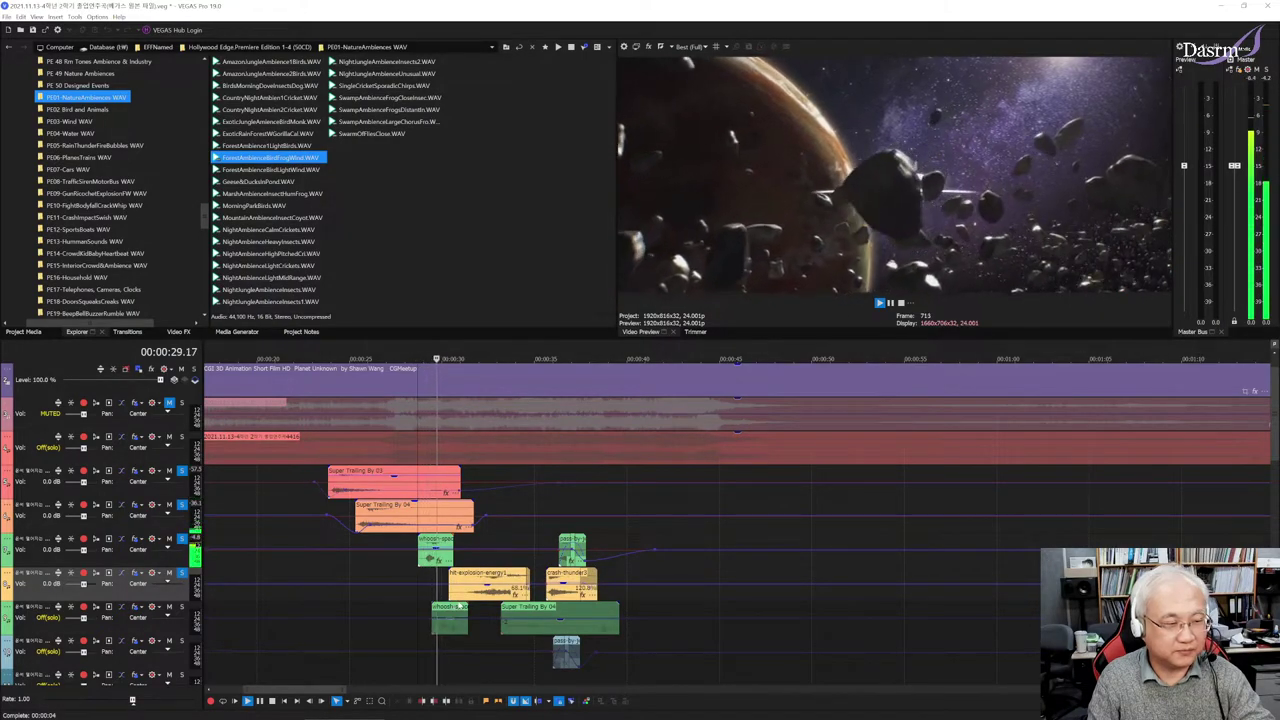
key("space")
left_click(181, 606)
left_click(181, 573)
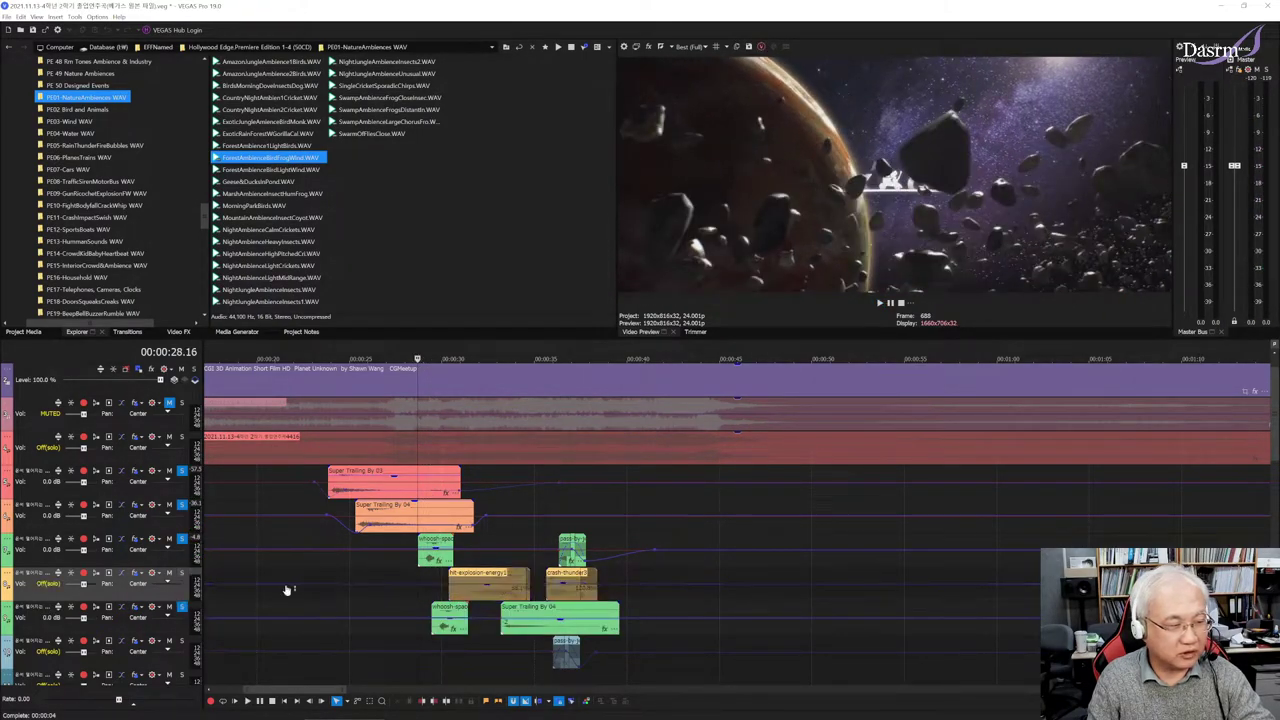
key("space")
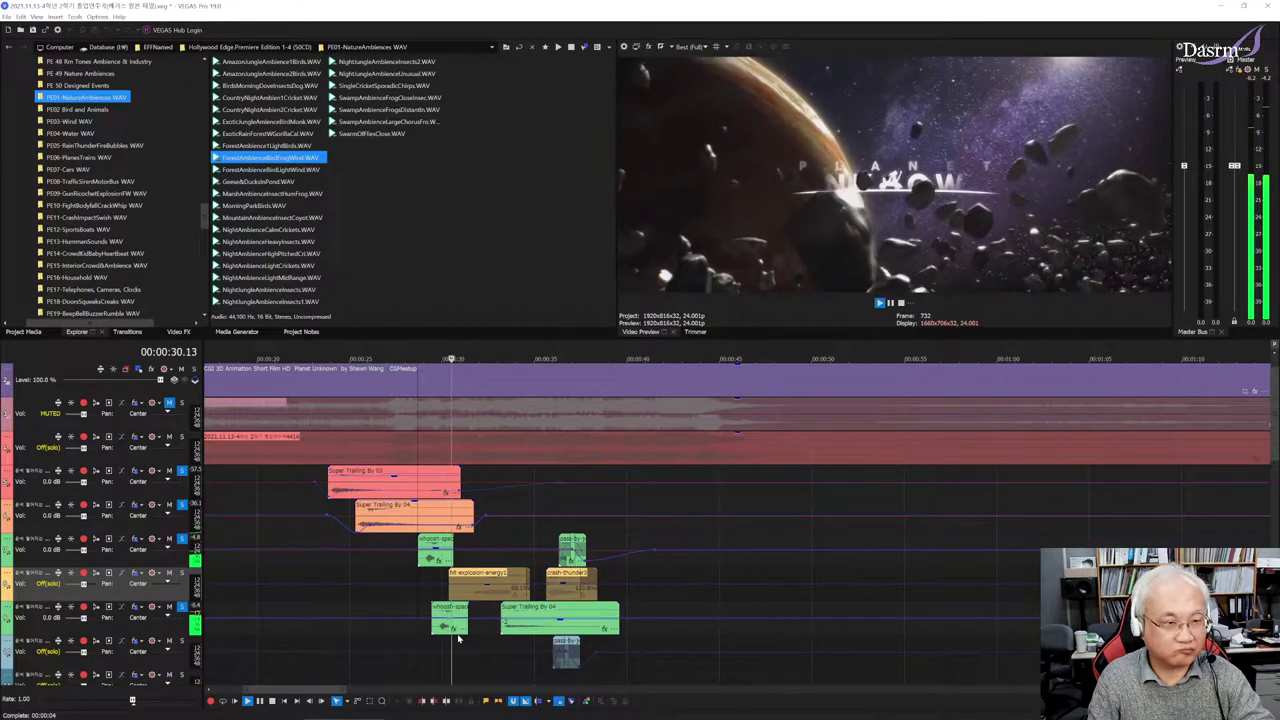
key("space")
left_click(181, 573)
key("space")
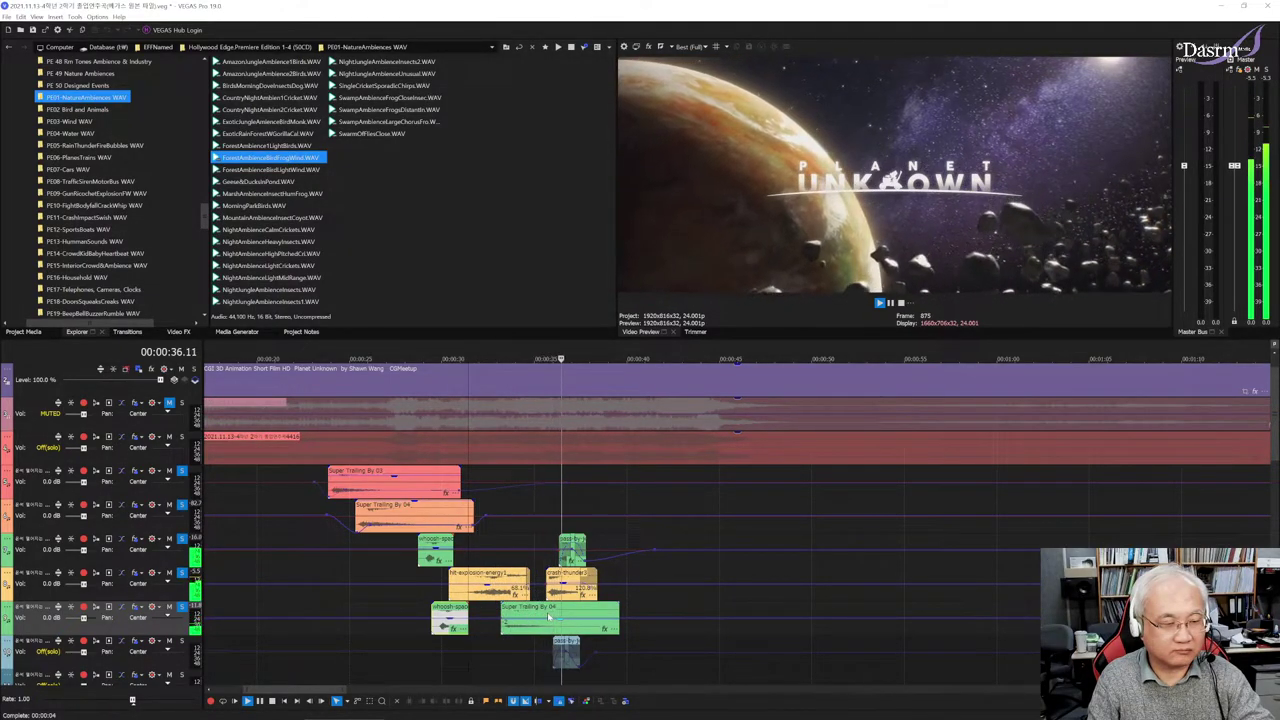
key("space")
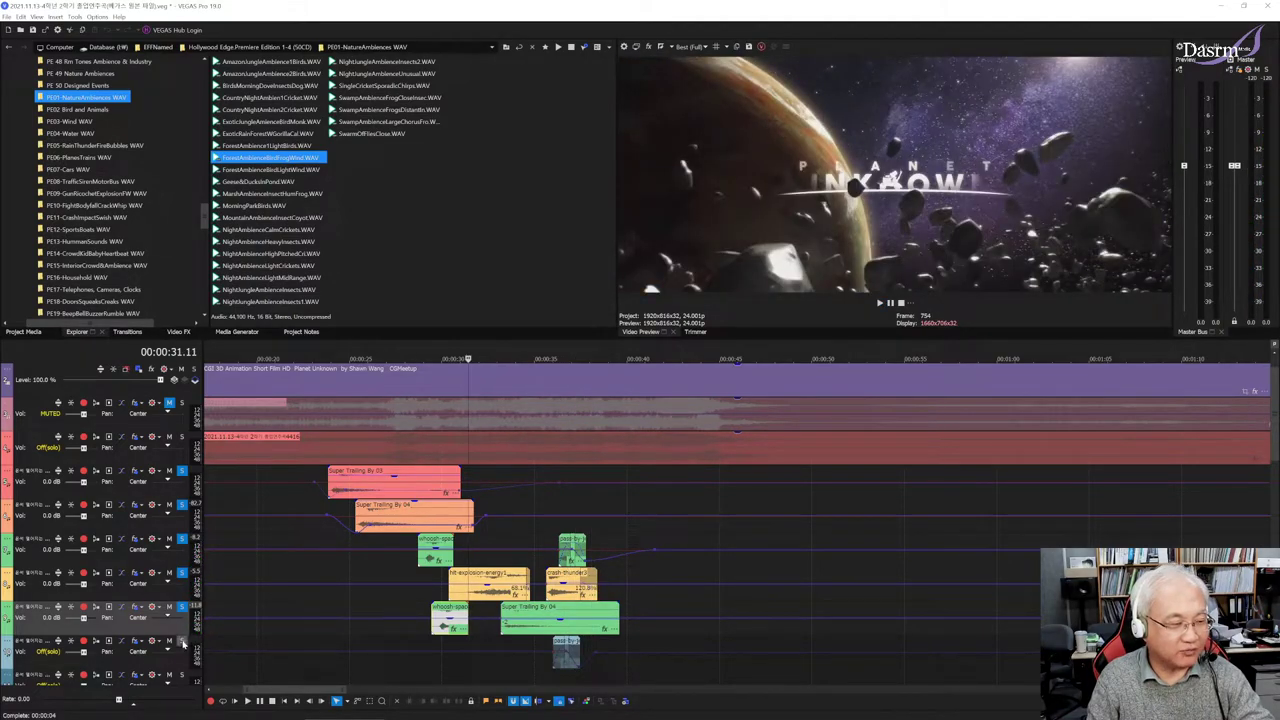
Preview the mix from 00:00:35.15, then return the red soundtrack track to the mix
left_click(550, 647)
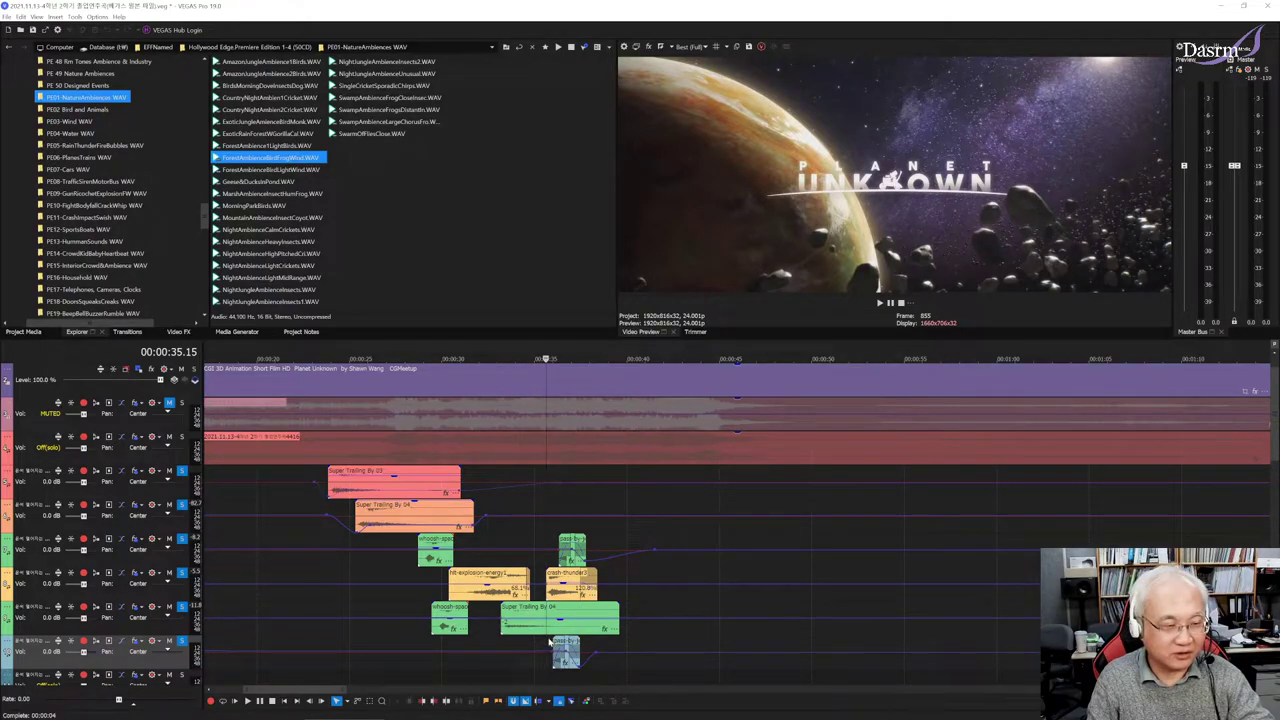
key("space")
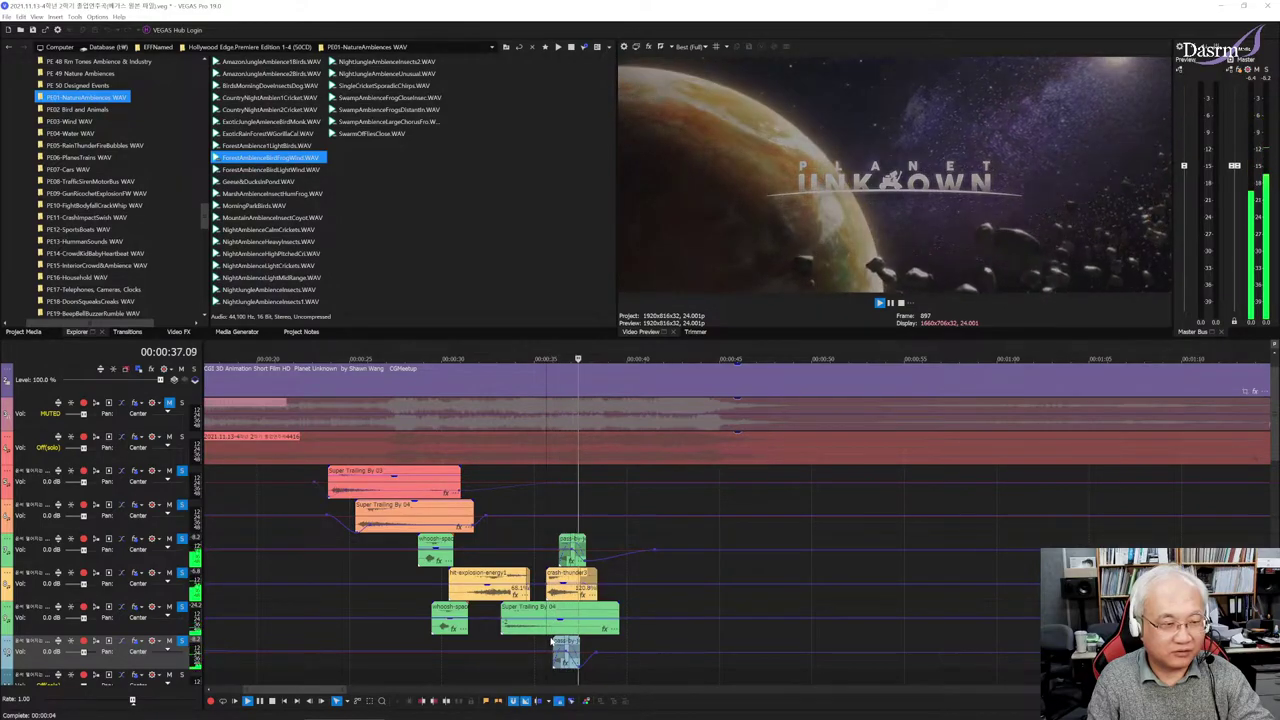
key("space")
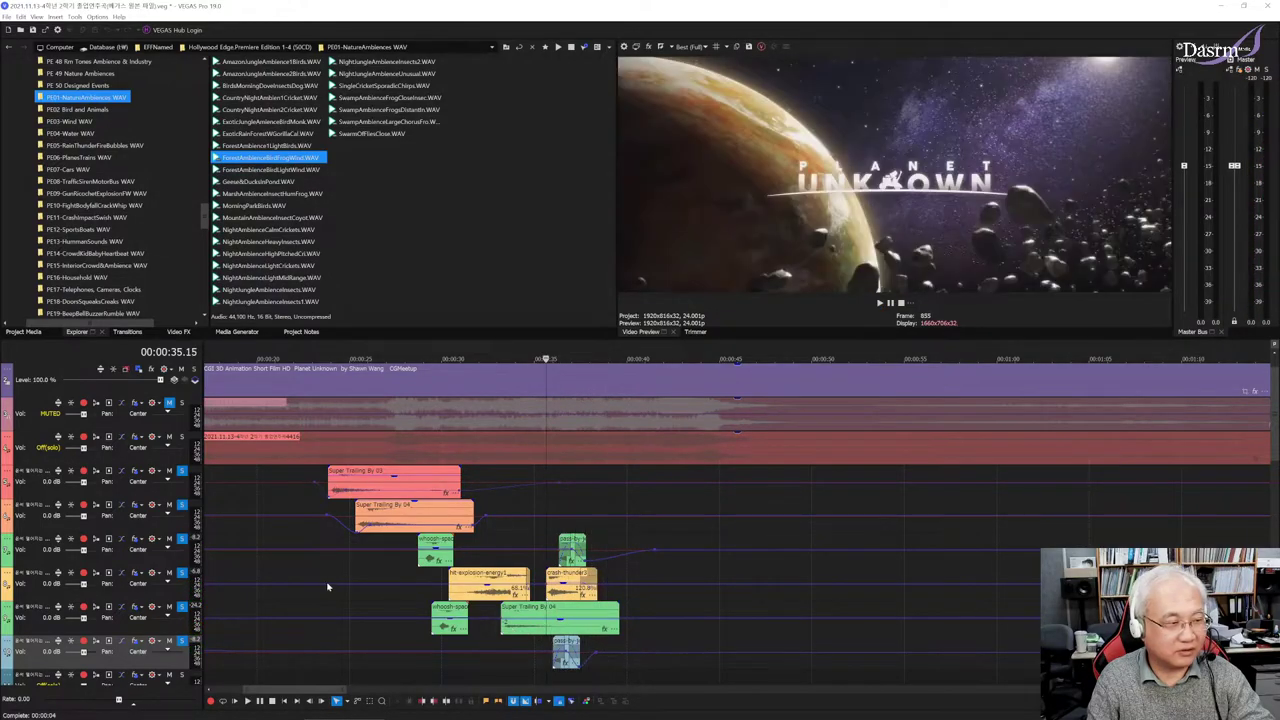
left_click(182, 438)
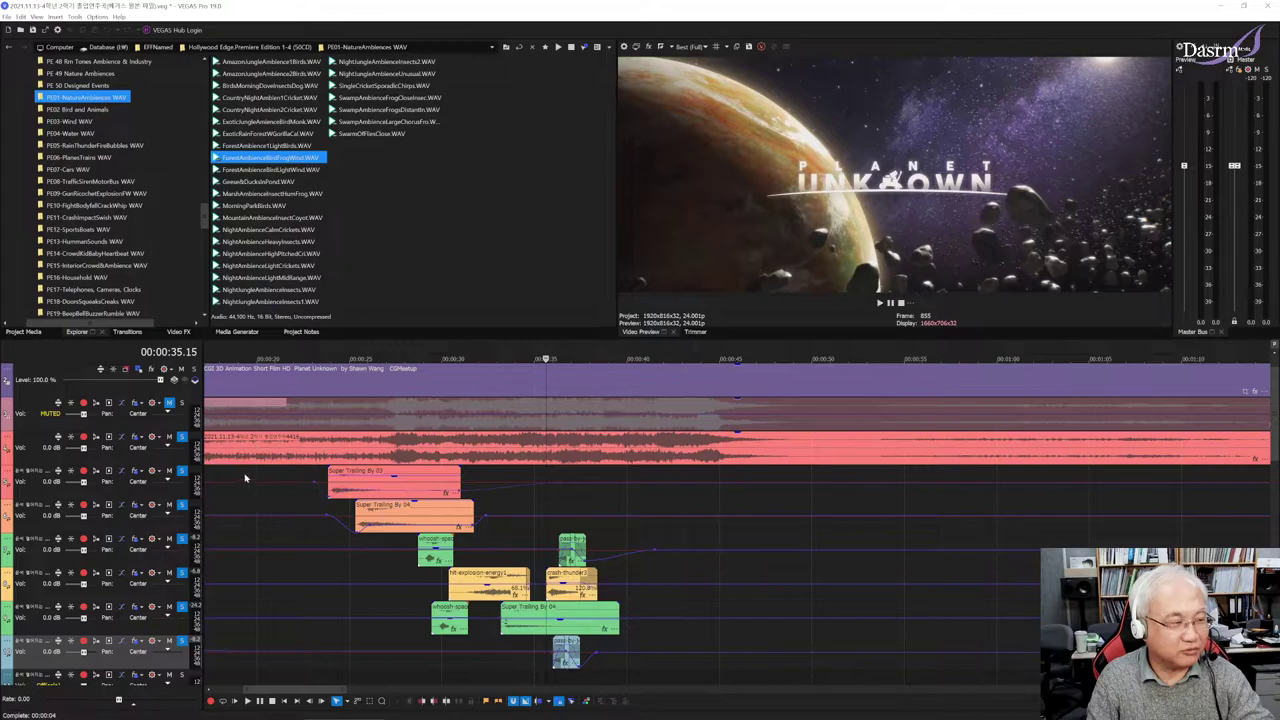
left_click(236, 476)
key("space")
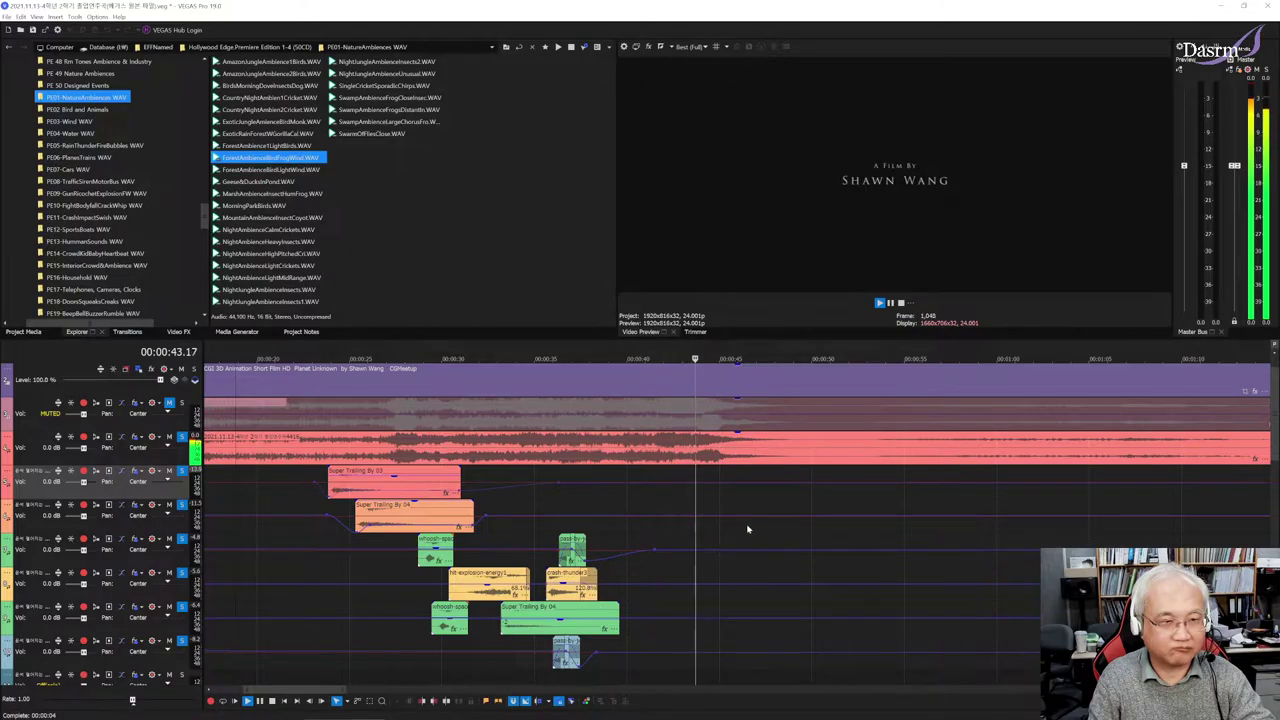
key("space")
left_click(808, 509)
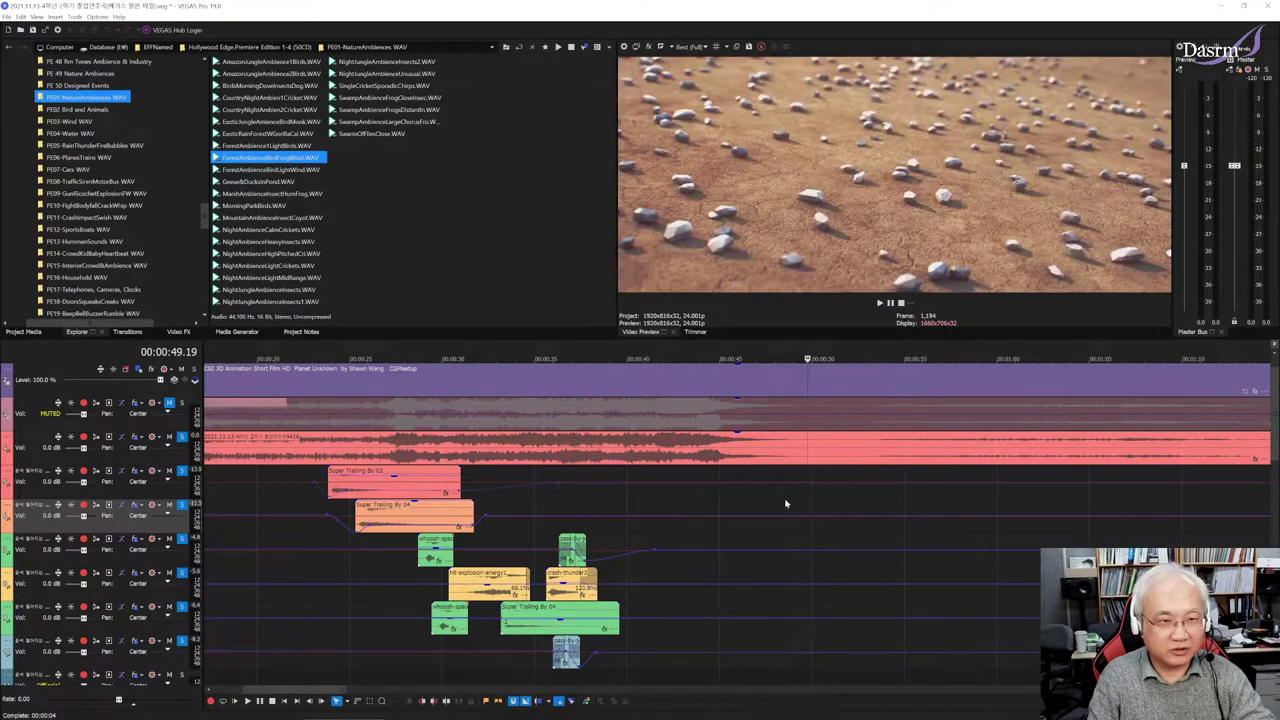
left_click(786, 505)
key("space")
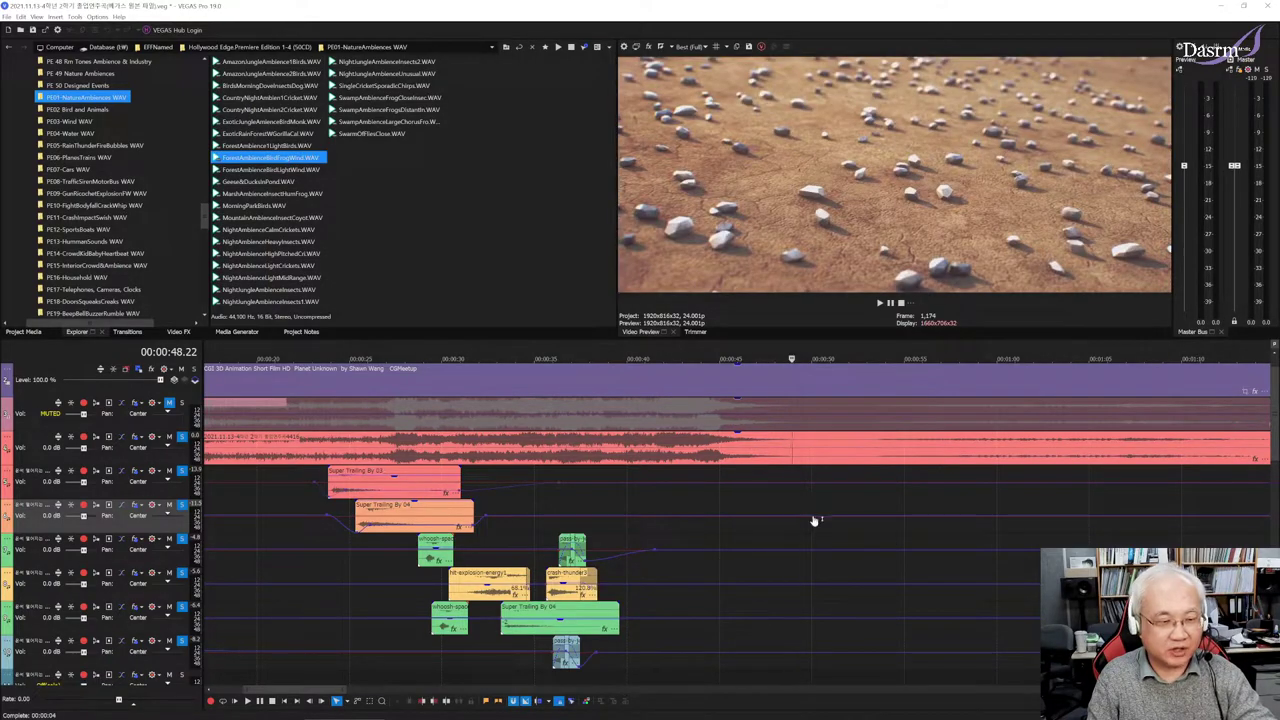
Solo the car pass-by track and preview its section
scroll(815, 520, "down", 3)
scroll(811, 521, "down", 2)
scroll(812, 524, "down", 1)
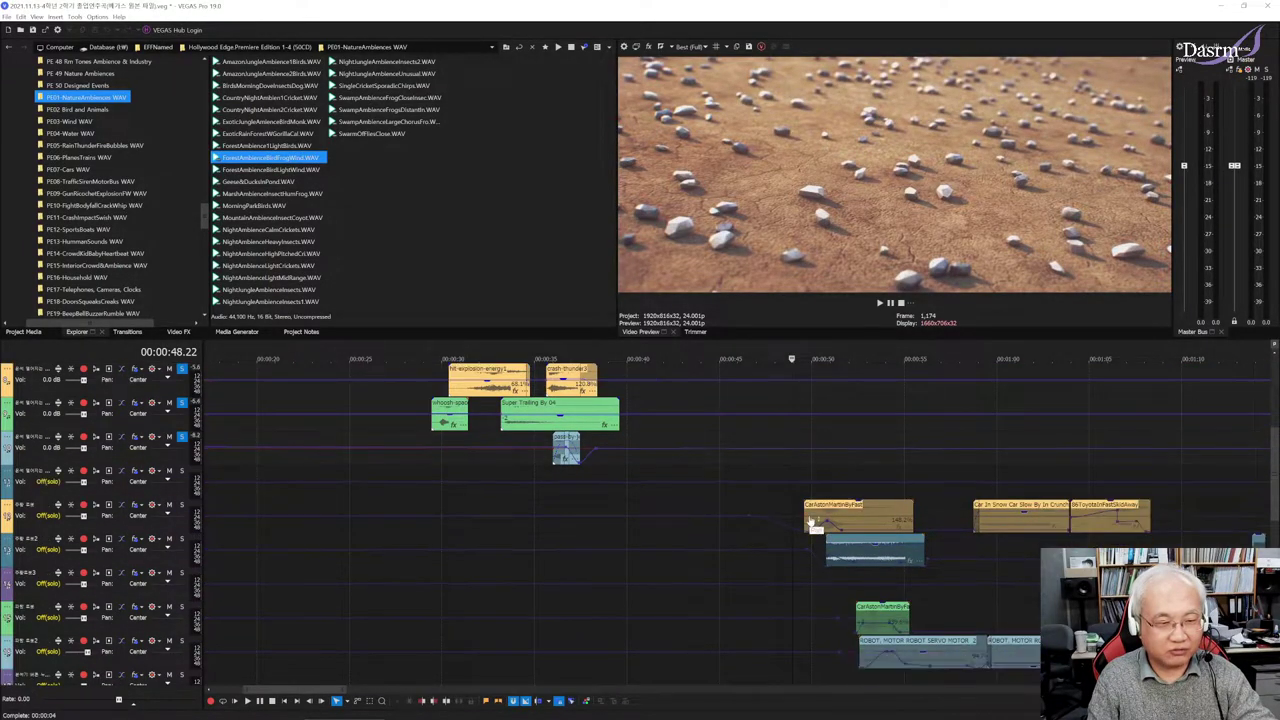
scroll(810, 508, "up", 3)
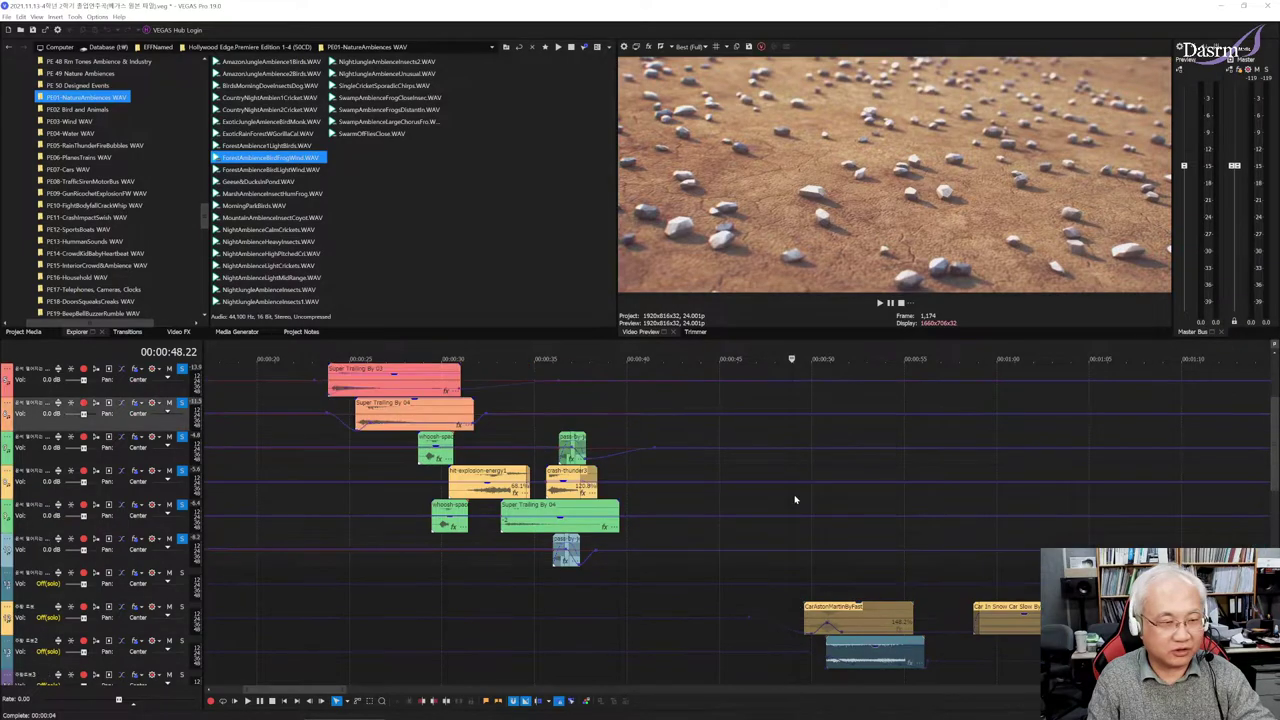
scroll(794, 499, "up", 3)
scroll(719, 479, "down", 6)
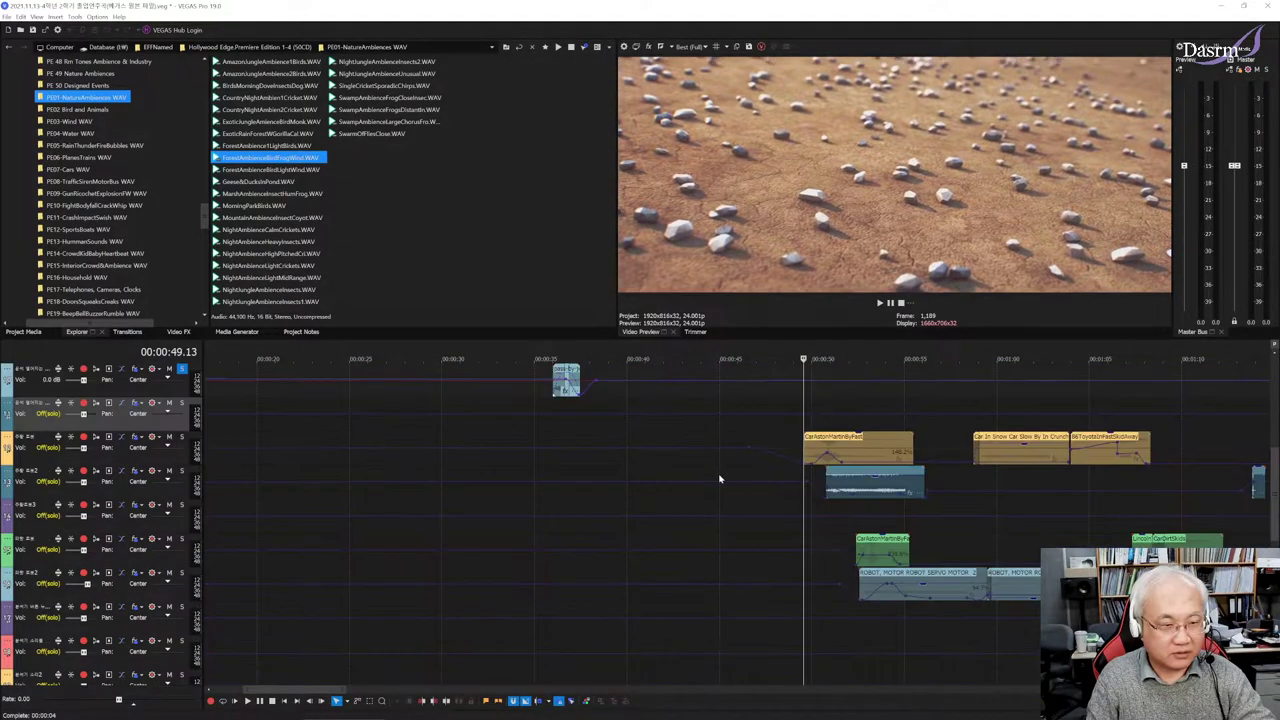
left_click(184, 438)
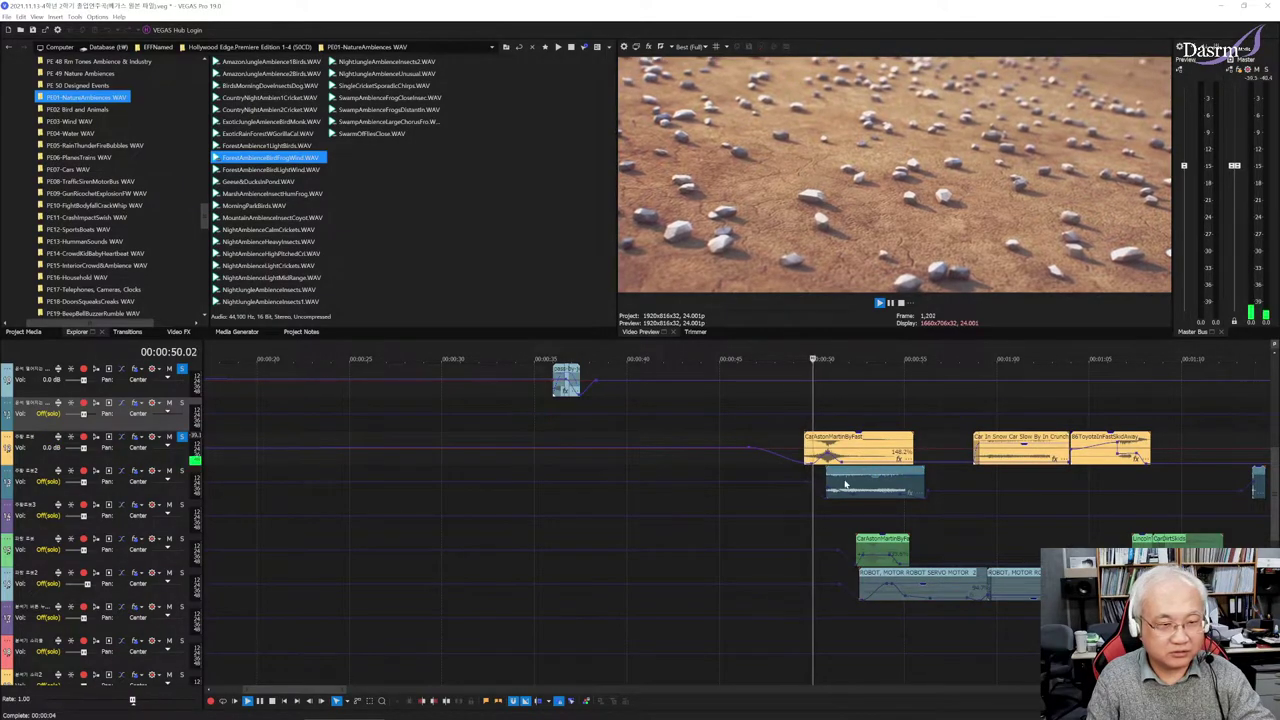
key("space")
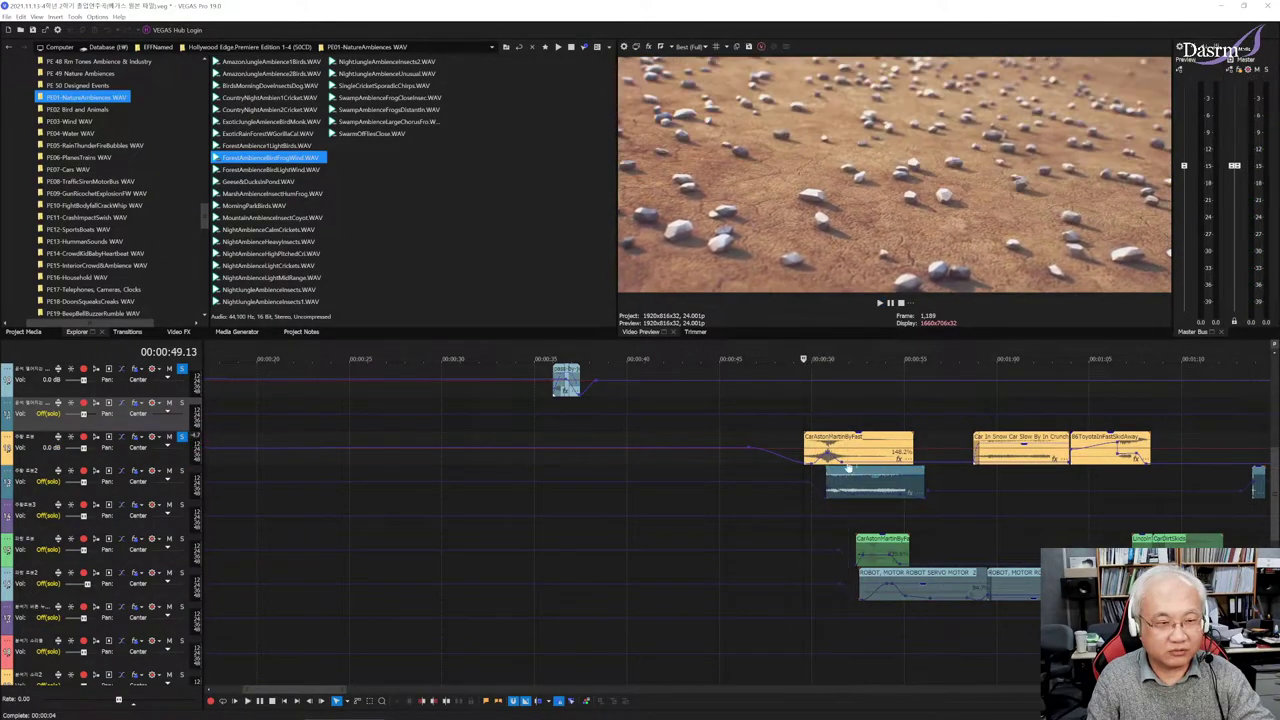
scroll(865, 461, "up", 2)
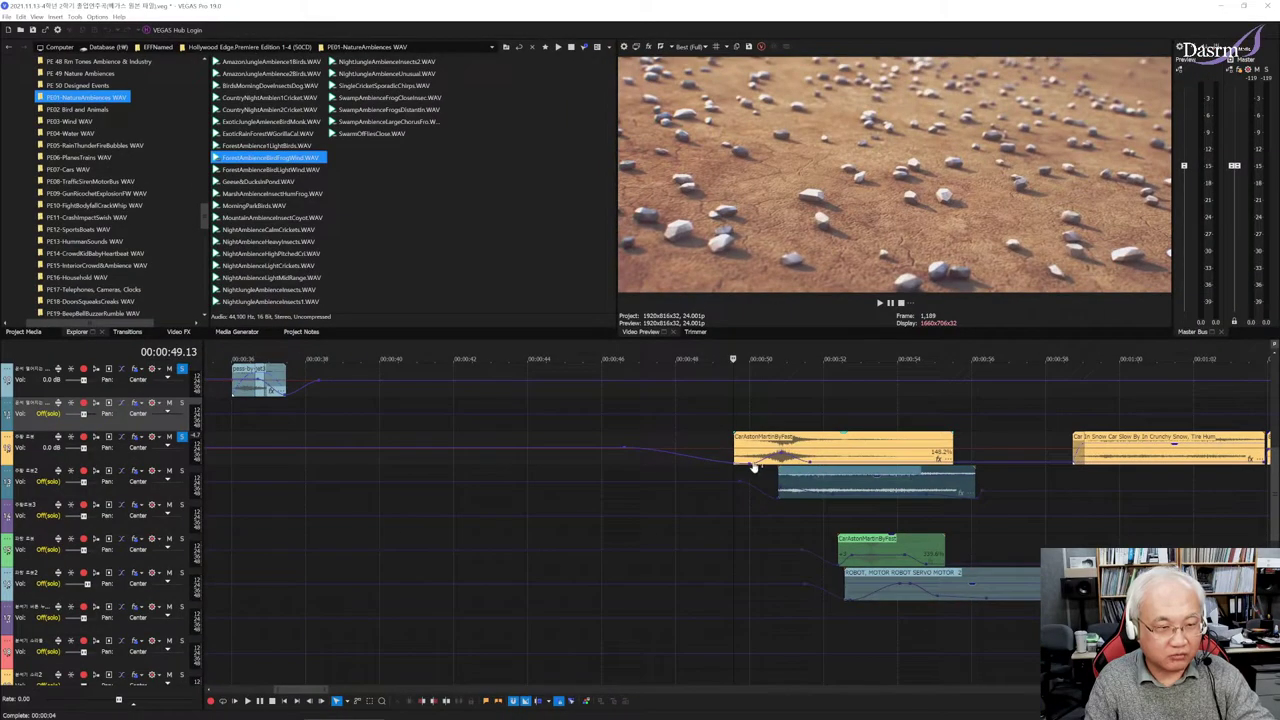
key("space")
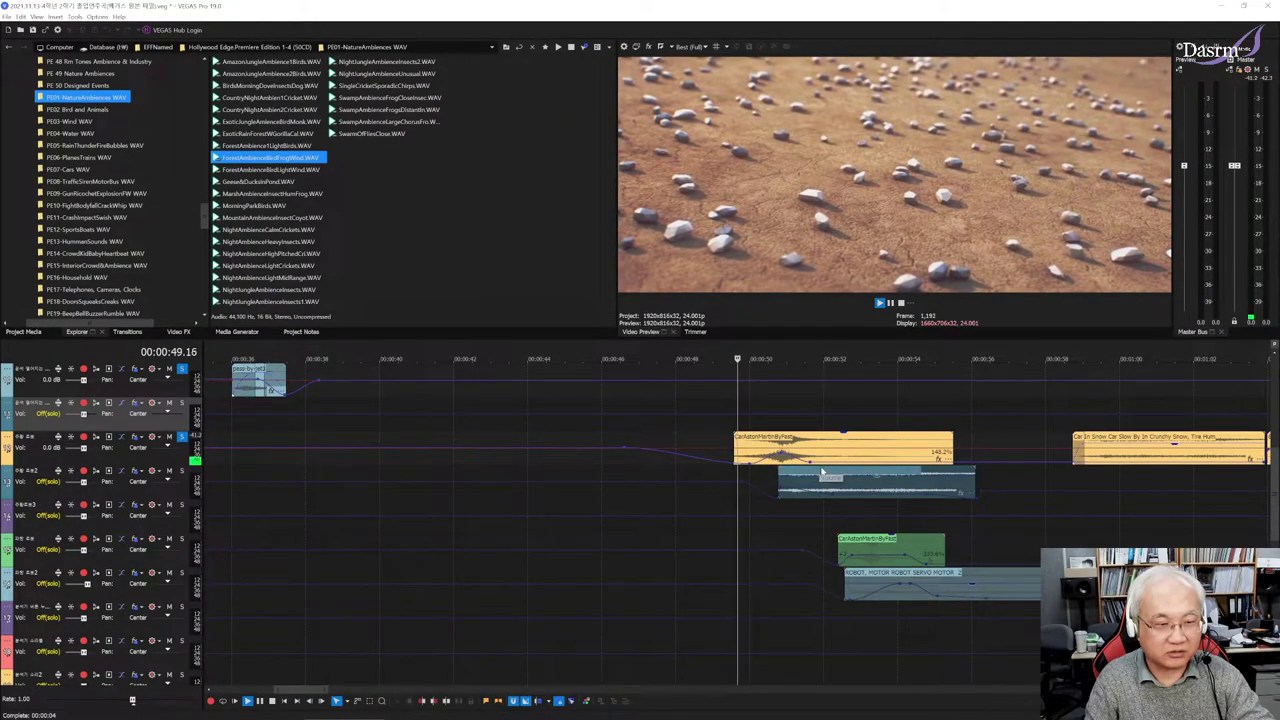
key("space")
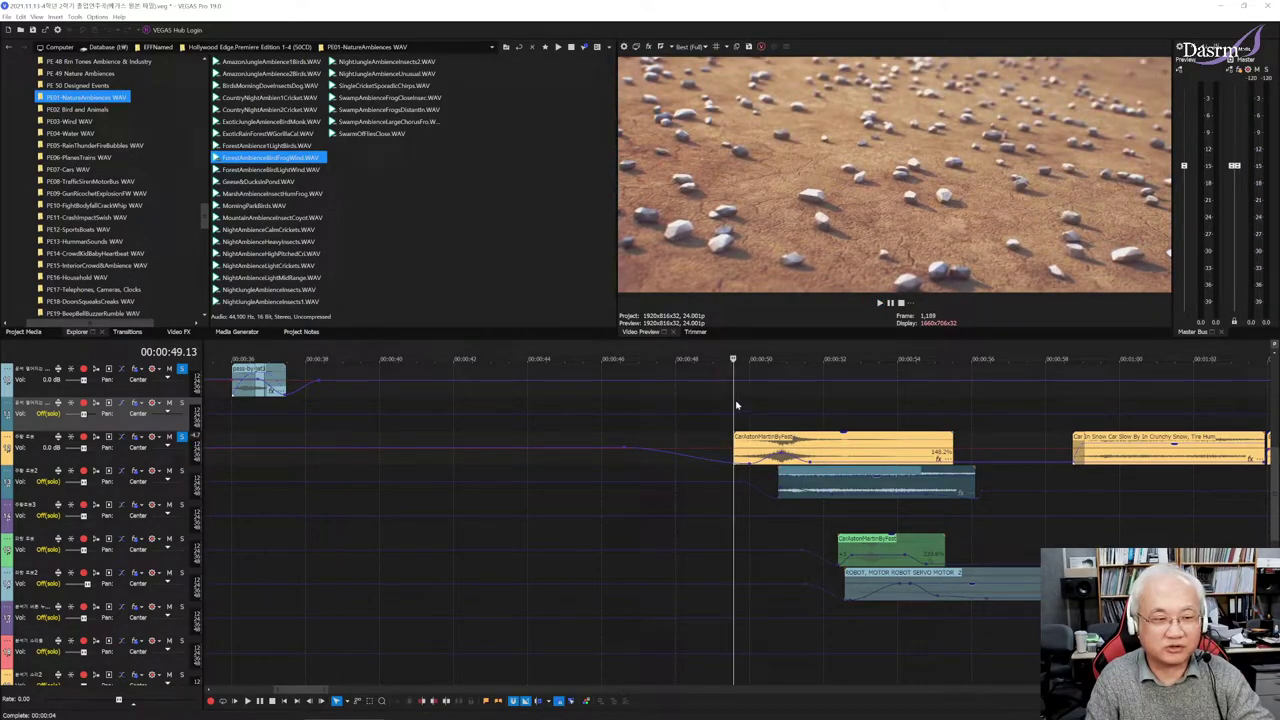
Mark a time range around 00:00:50–00:00:53 at the car clip, then clear it
left_click_drag(727, 405, 783, 403)
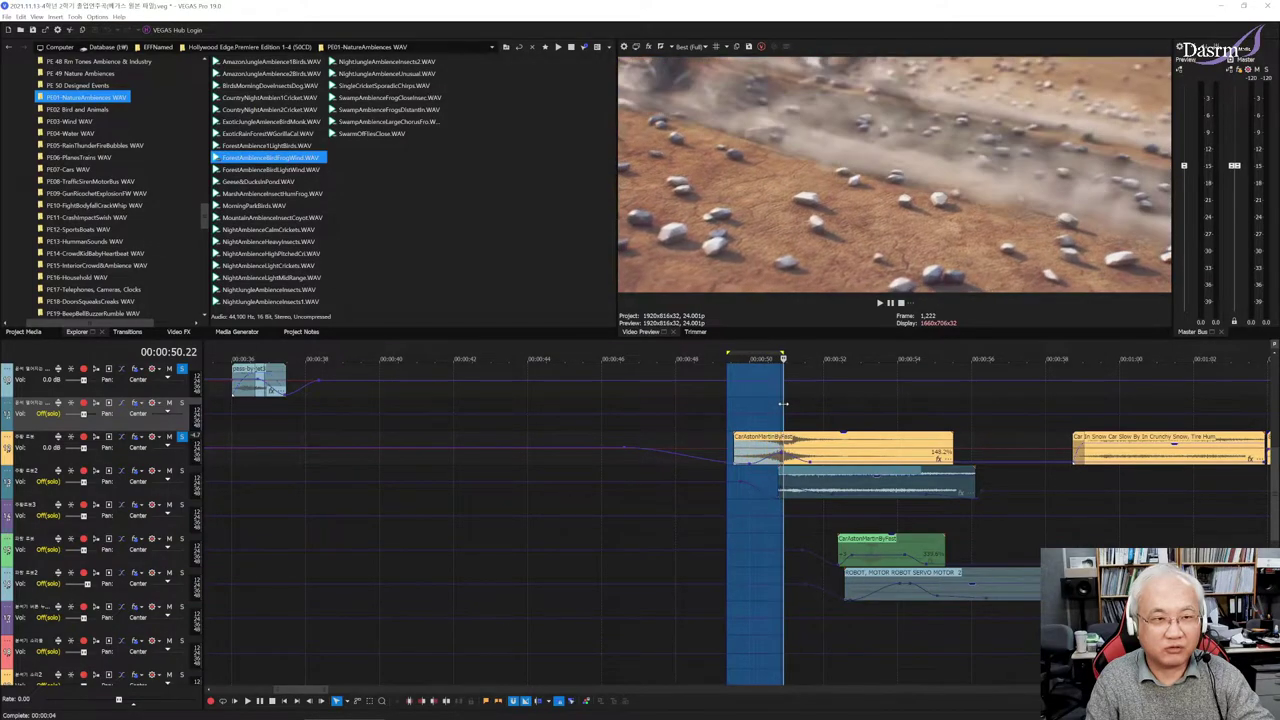
left_click_drag(783, 403, 782, 401)
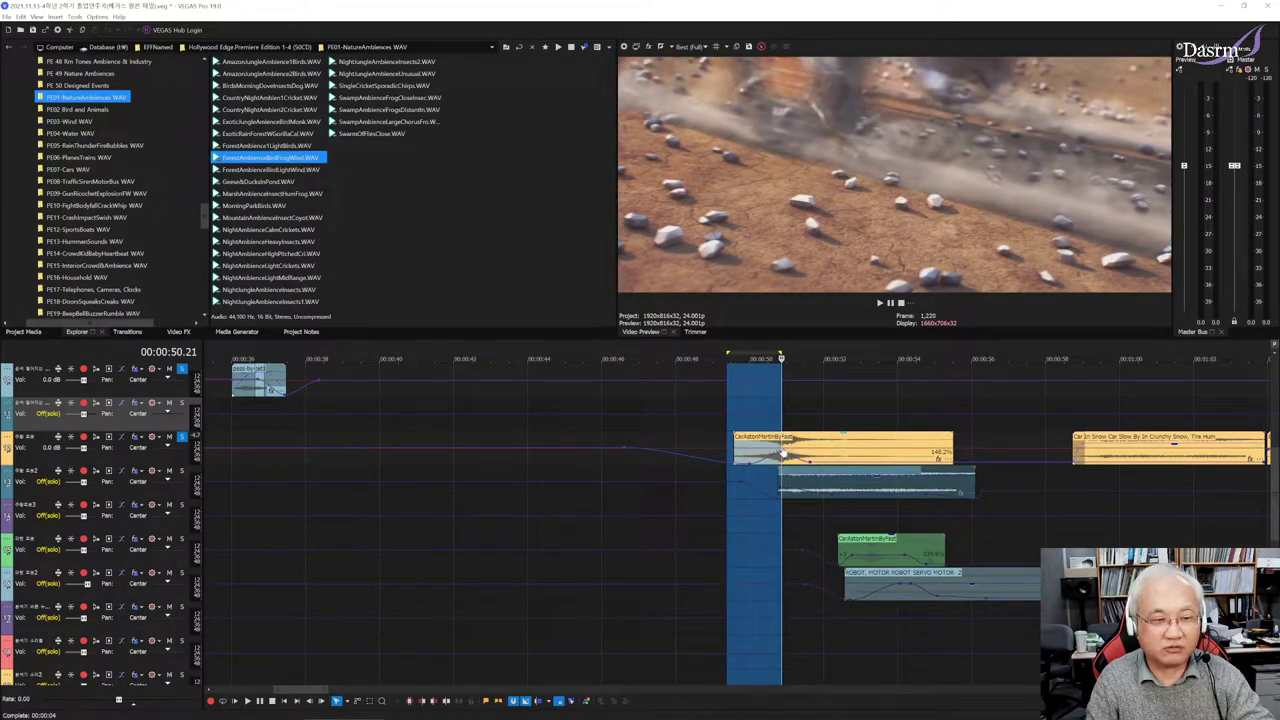
left_click_drag(757, 410, 790, 405)
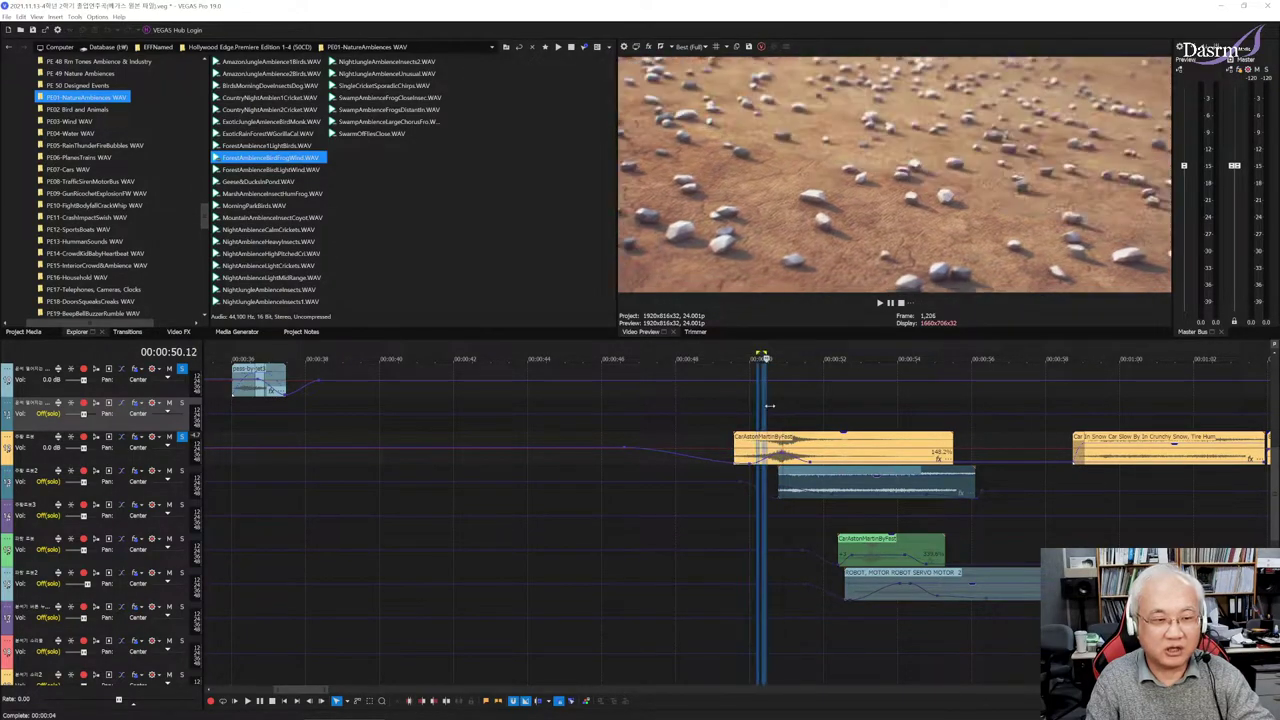
mouse_move(790, 405)
left_mouse_down()
mouse_move(882, 403)
mouse_move(871, 403)
left_mouse_up()
left_click(835, 425)
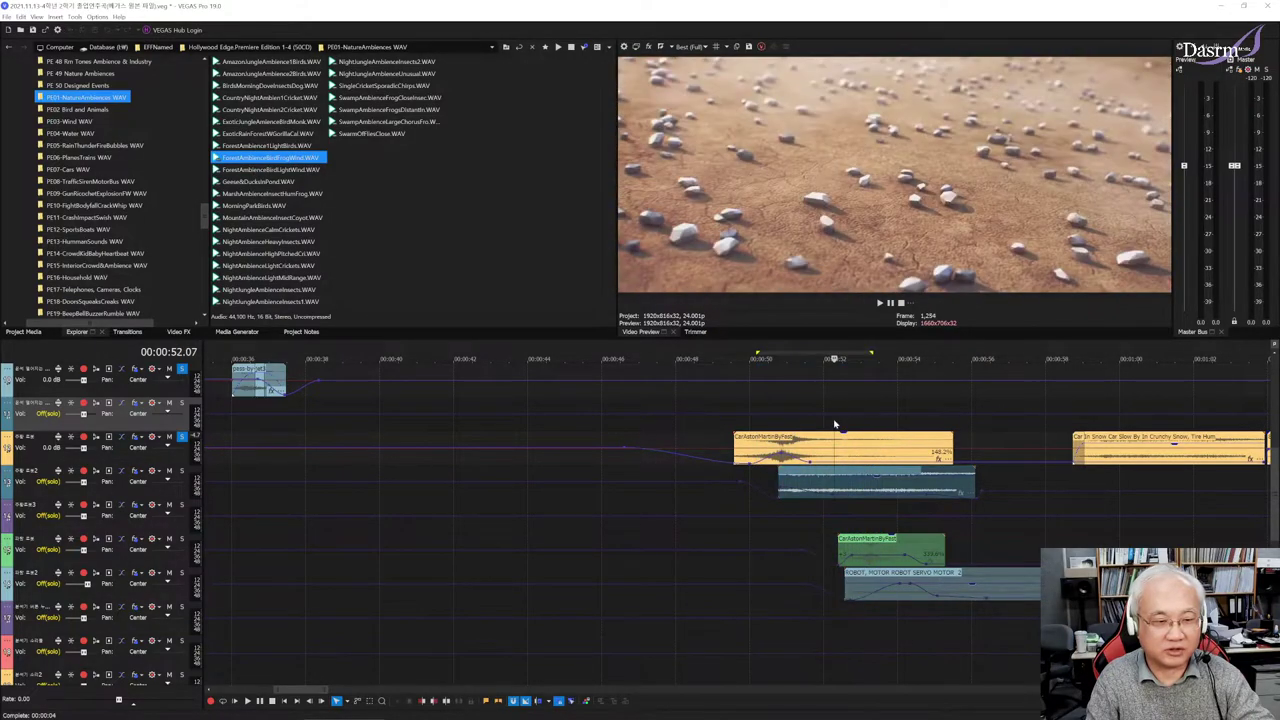
Also solo the crunchy-snow car track and play both from 00:00:50.12
left_click(769, 410)
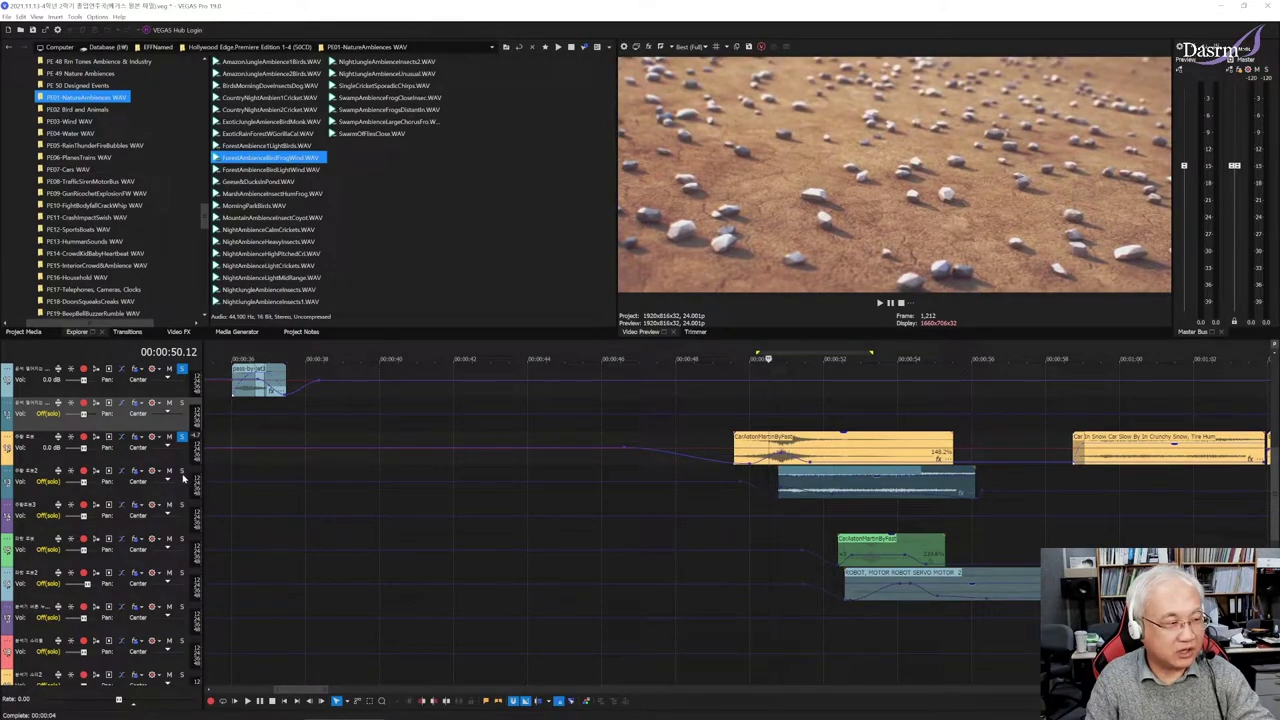
left_click(183, 479)
key("space")
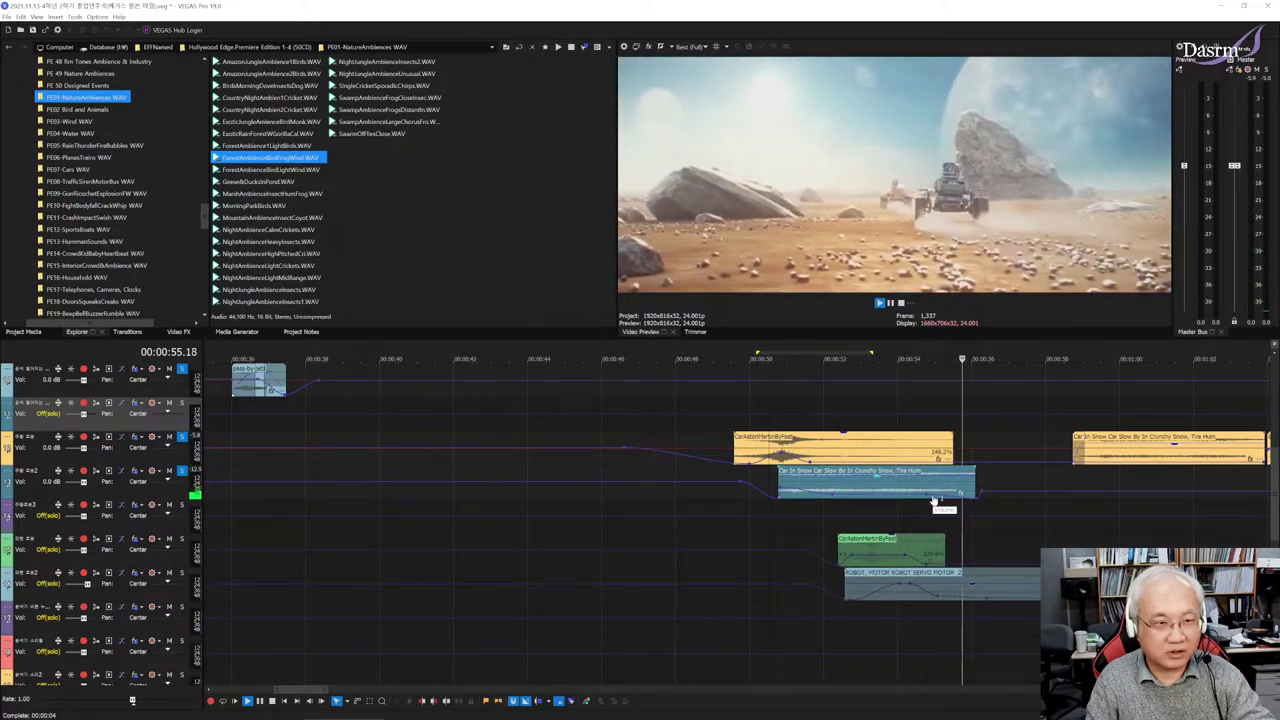
key("space")
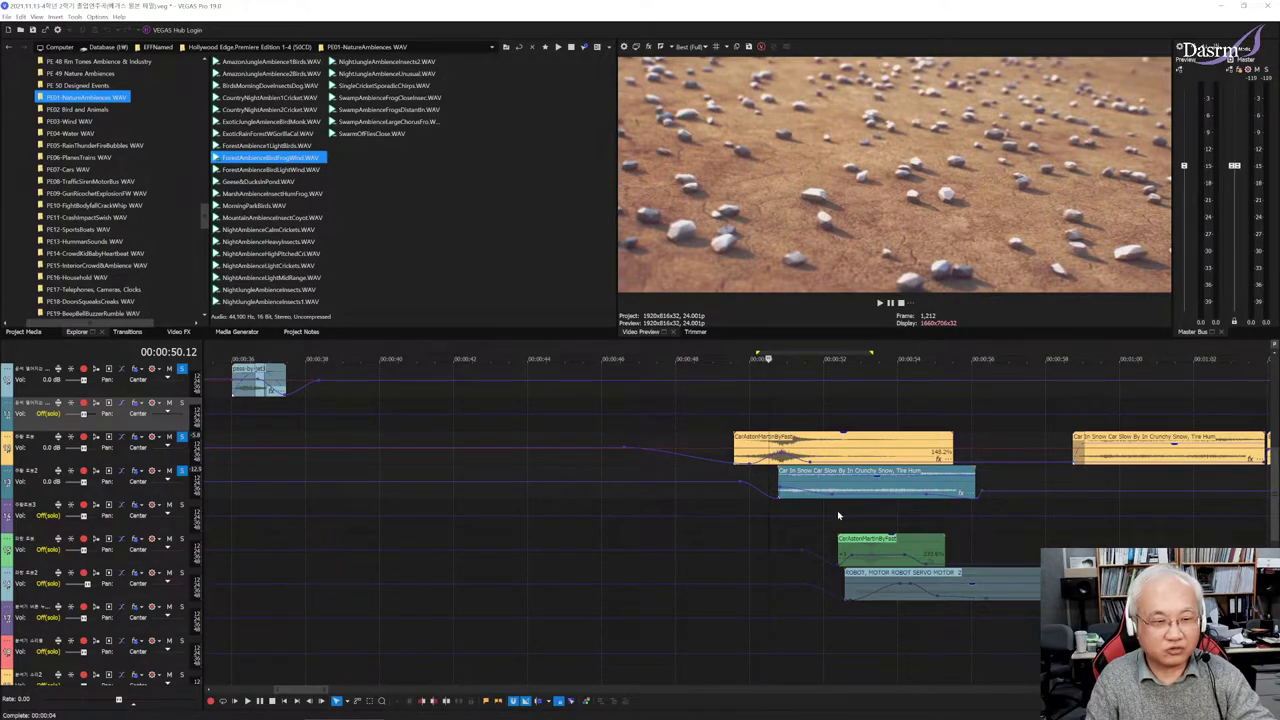
Loop the 00:00:51–00:00:54 range, then play the car sounds from 00:00:51.02
left_click_drag(845, 510, 924, 507)
key("space")
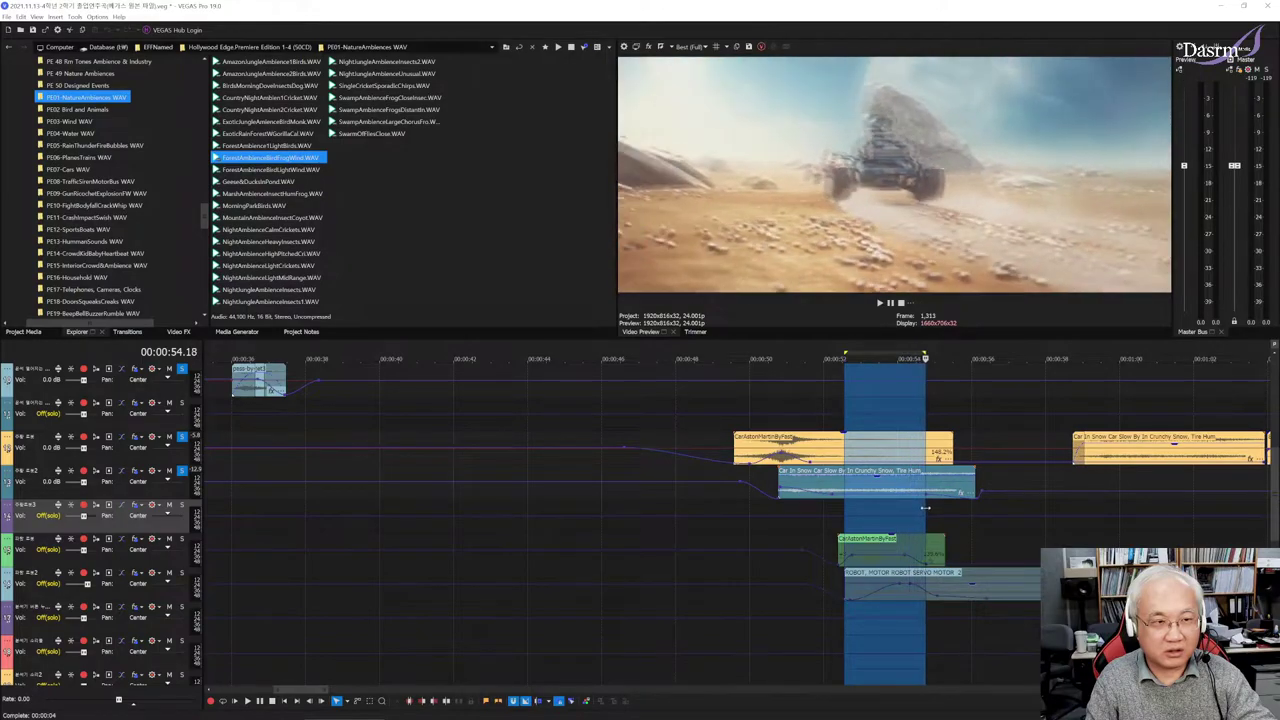
left_click(894, 512)
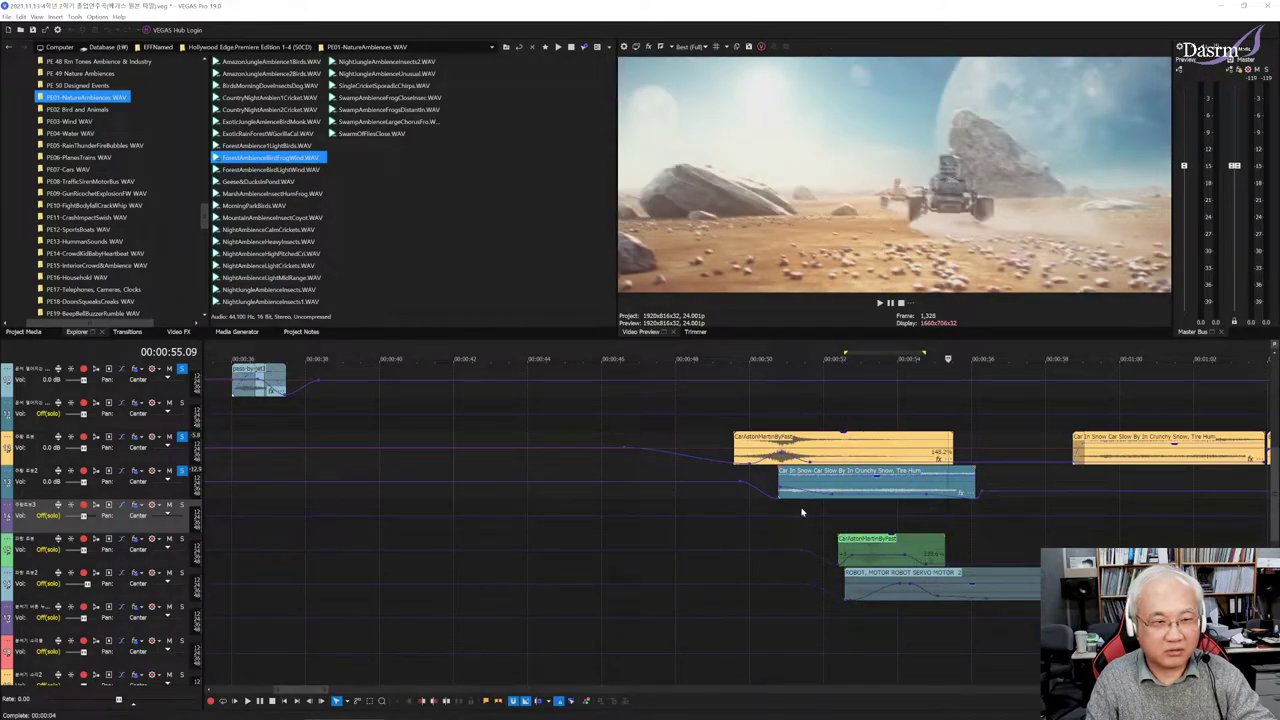
left_click_drag(801, 512, 900, 508)
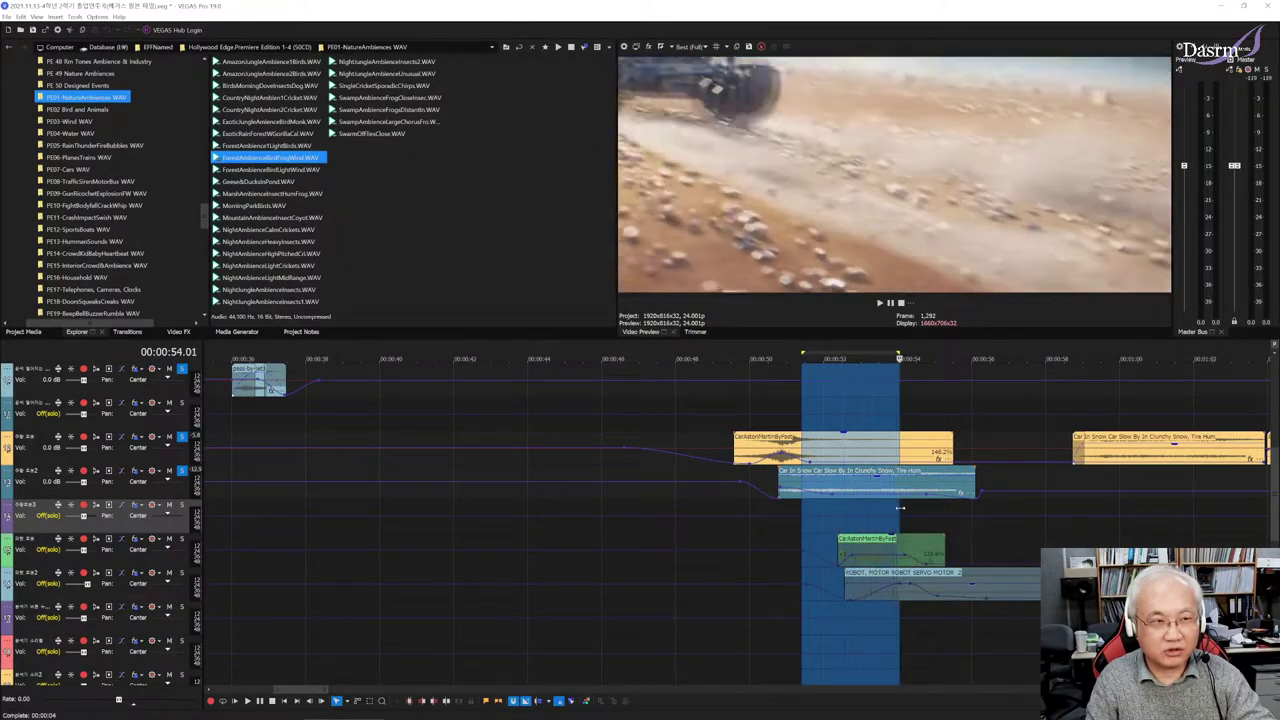
left_click(825, 513)
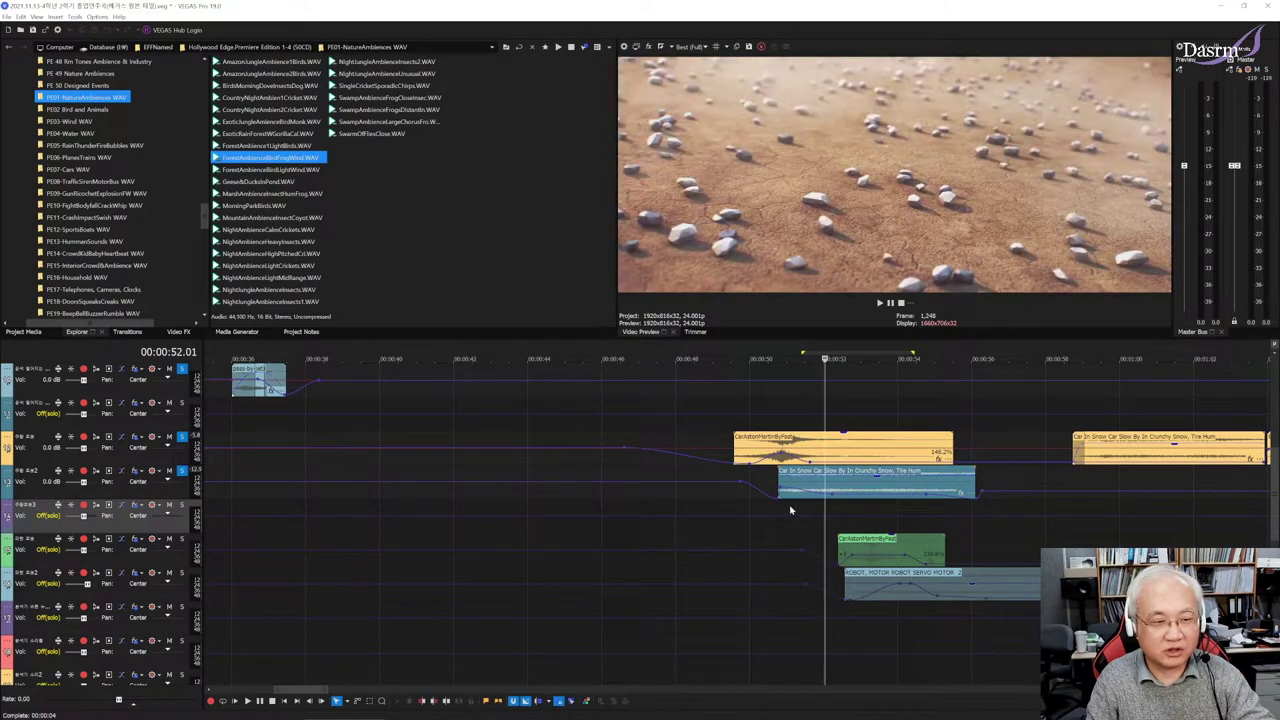
left_click(790, 510)
key("space")
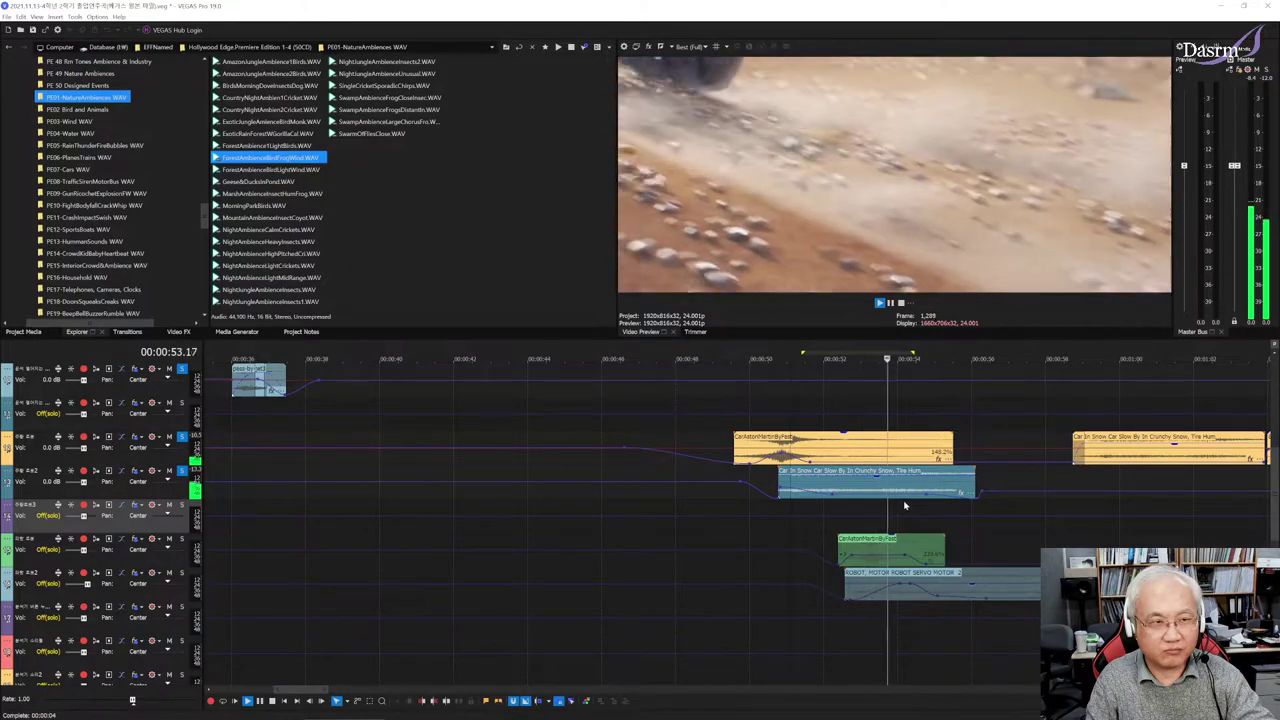
key("space")
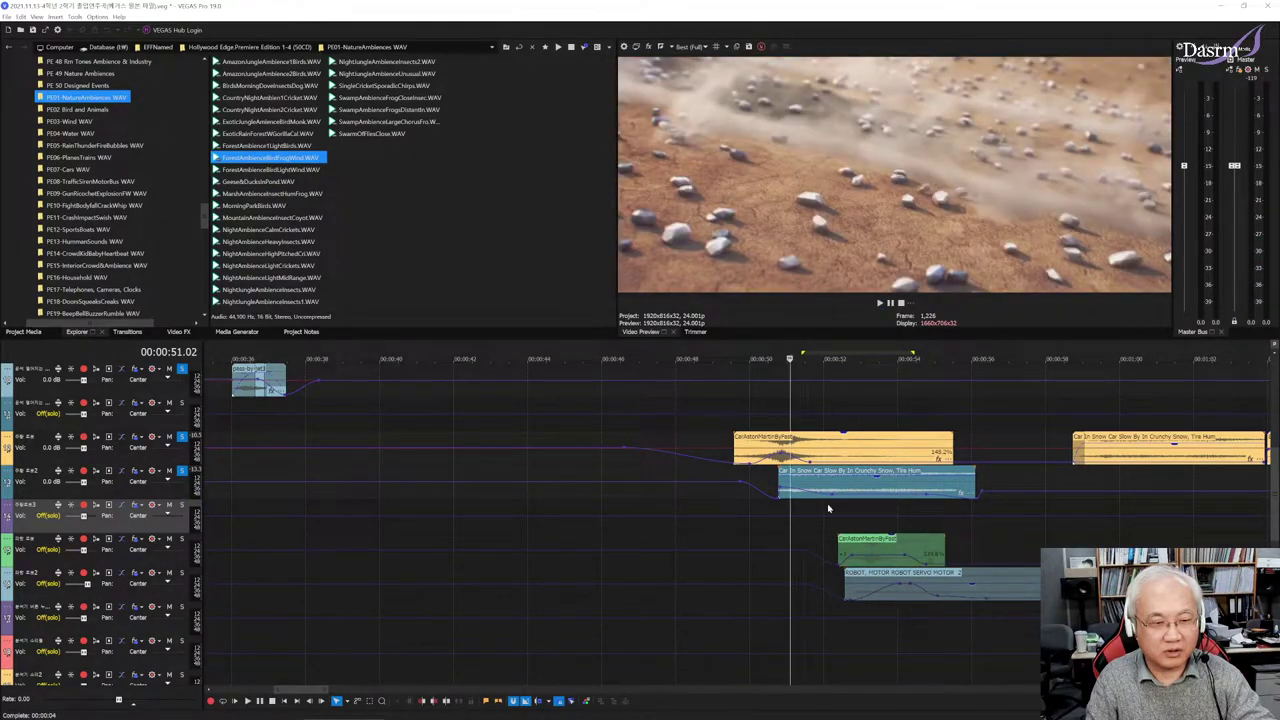
Solo the green clip's track and play the passage from 00:00:52.06
left_click(832, 512)
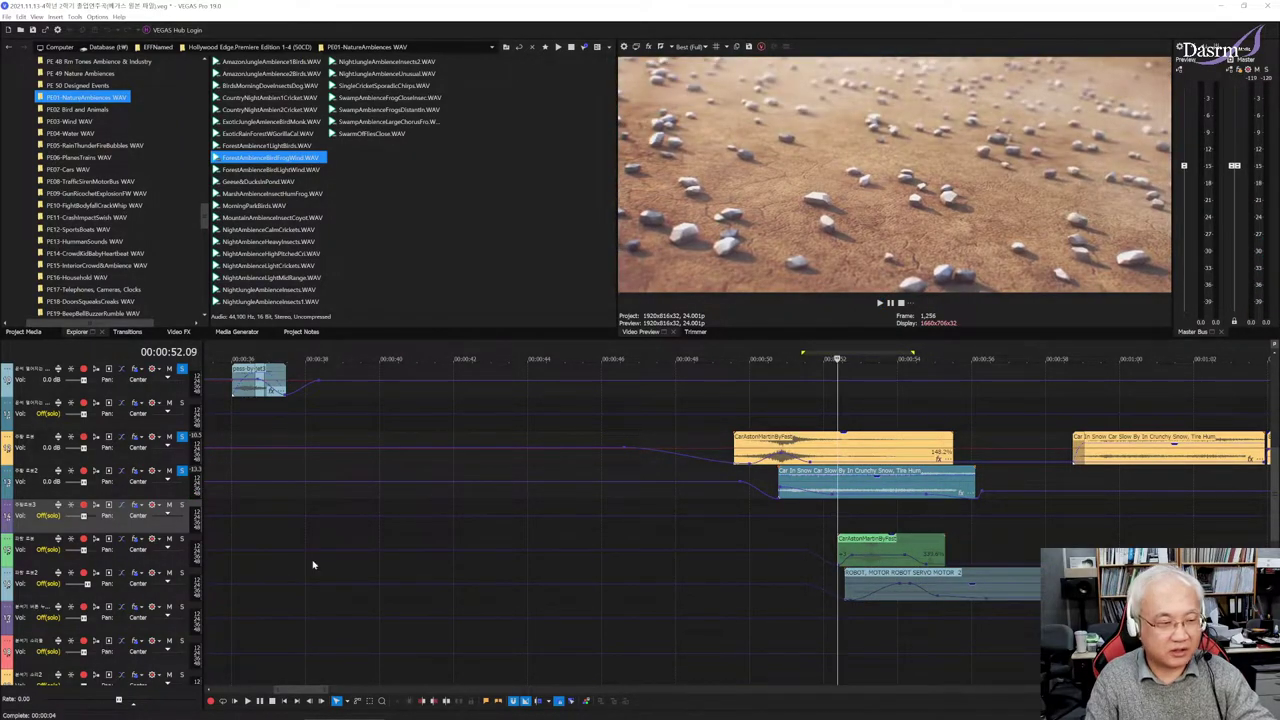
left_click(182, 539)
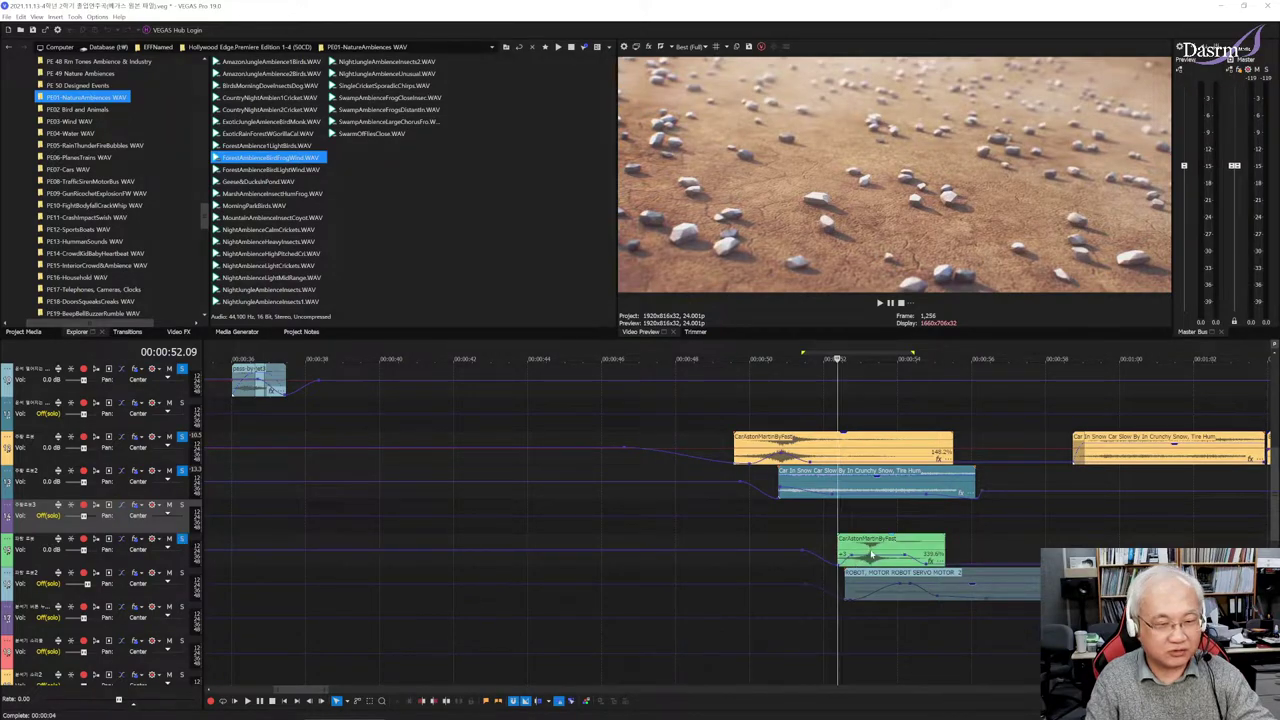
key("space")
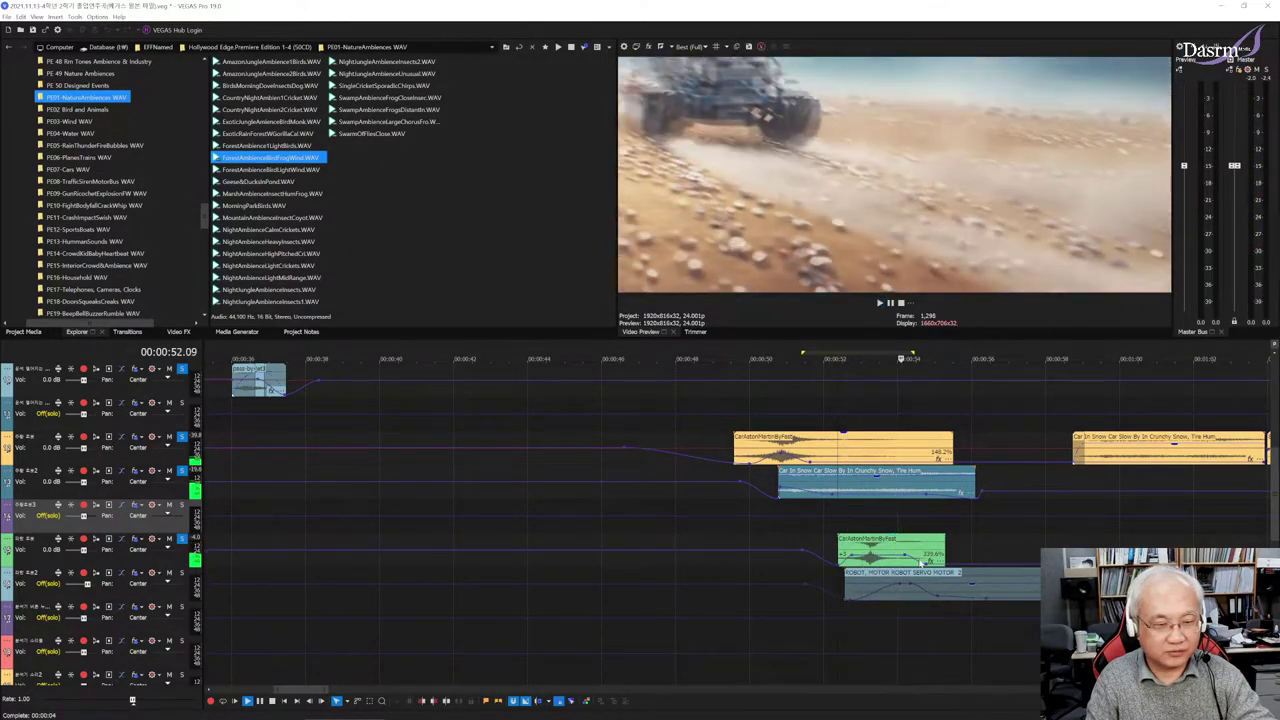
key("space")
key("space")
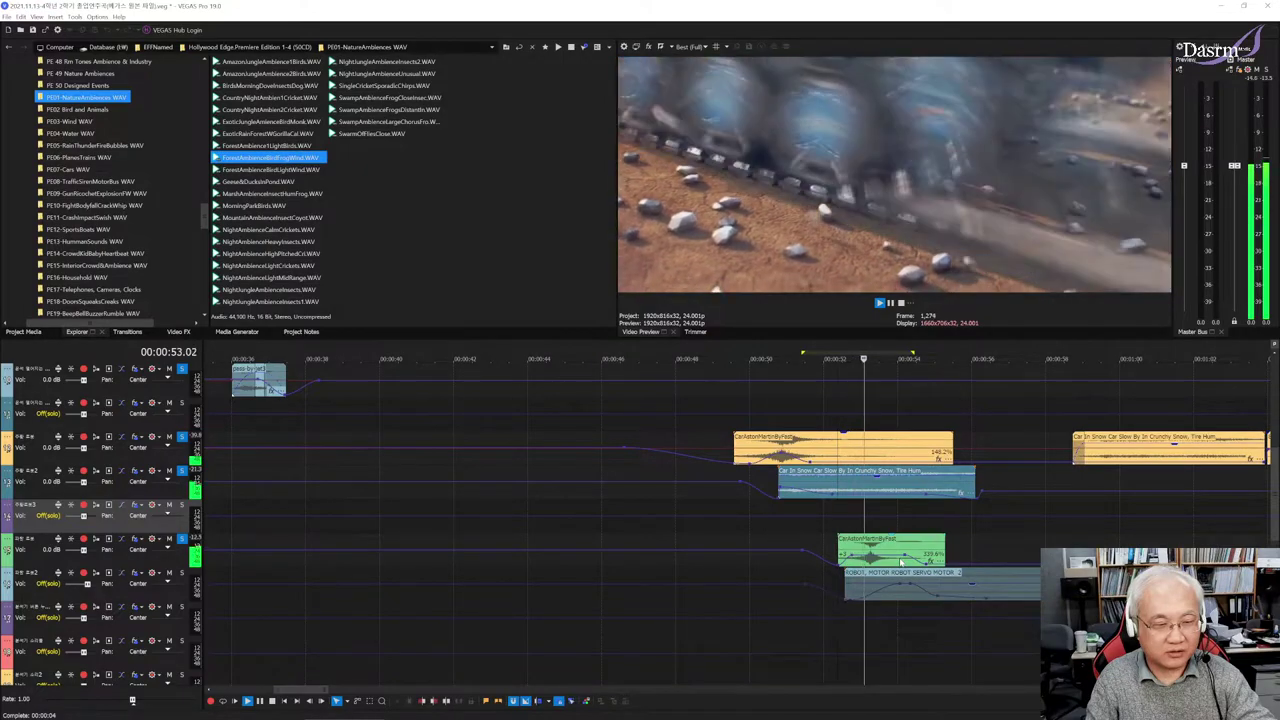
Select the Robot Motor Servo clip and make track 7 the current track
key("space")
left_click(912, 589)
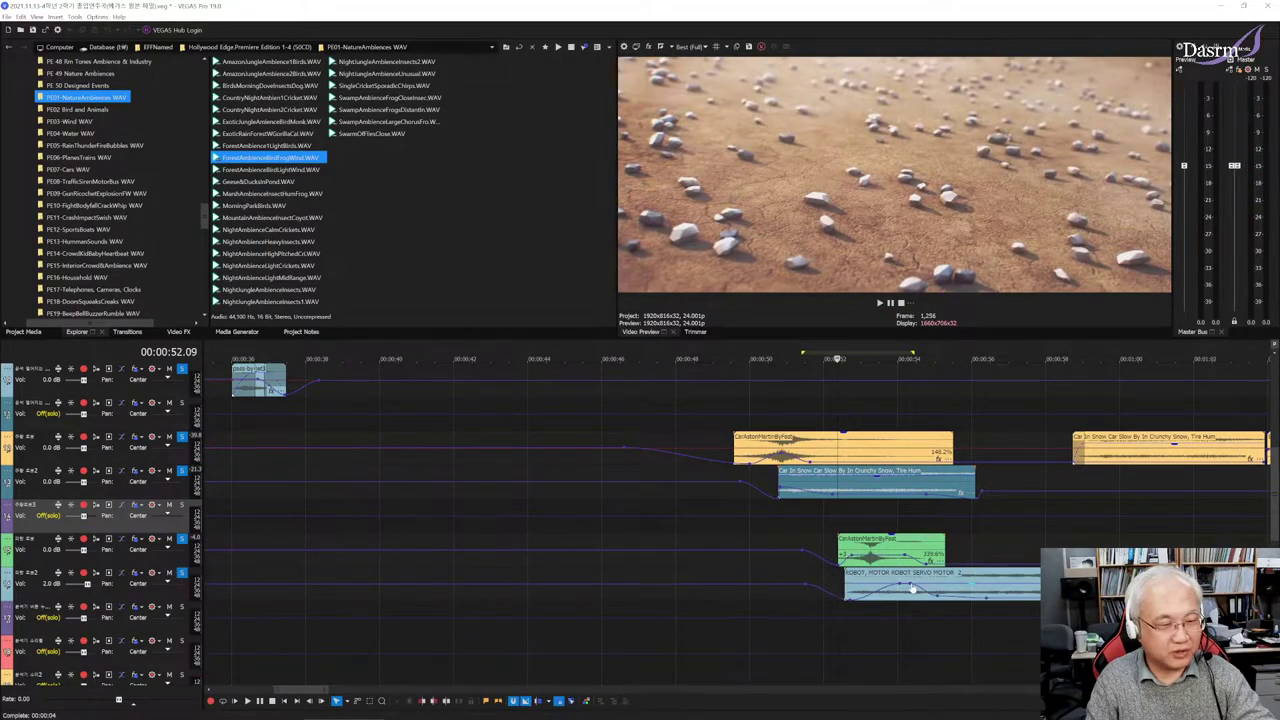
left_click(853, 616)
key("space")
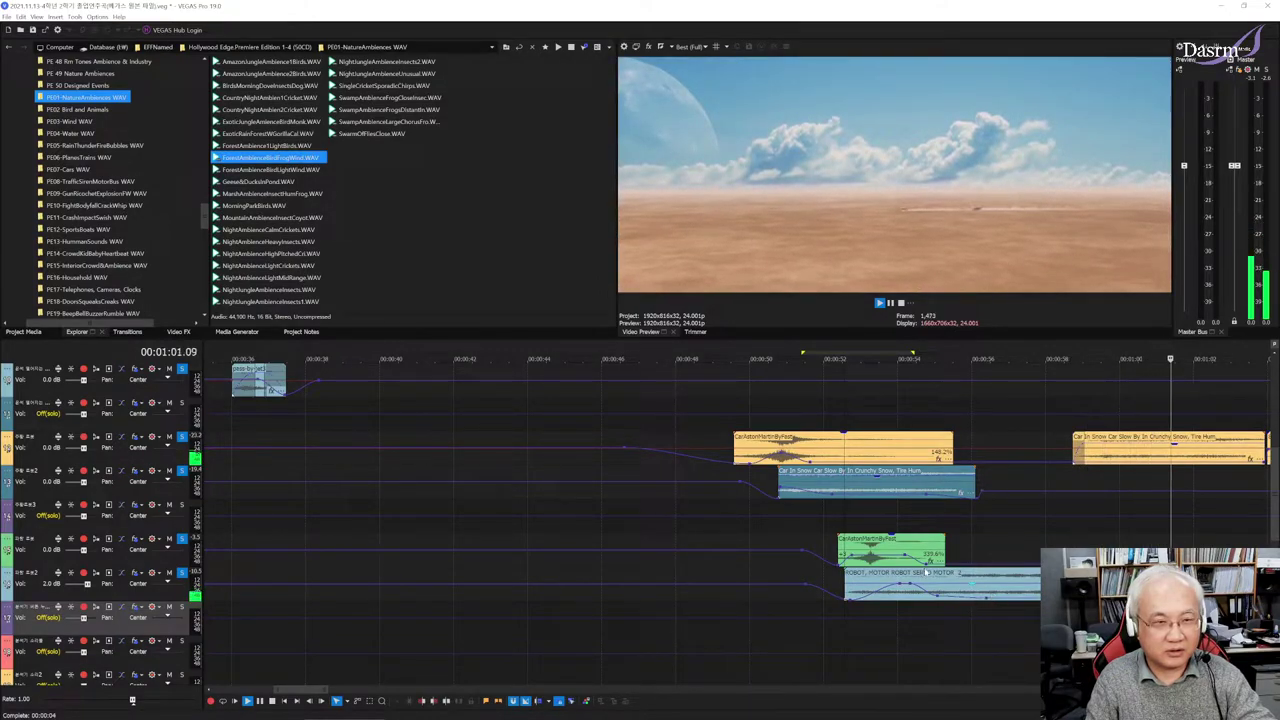
Zoom the timeline out and play the car pass-by sounds from 58 seconds
scroll(653, 478, "down", 3)
key("space")
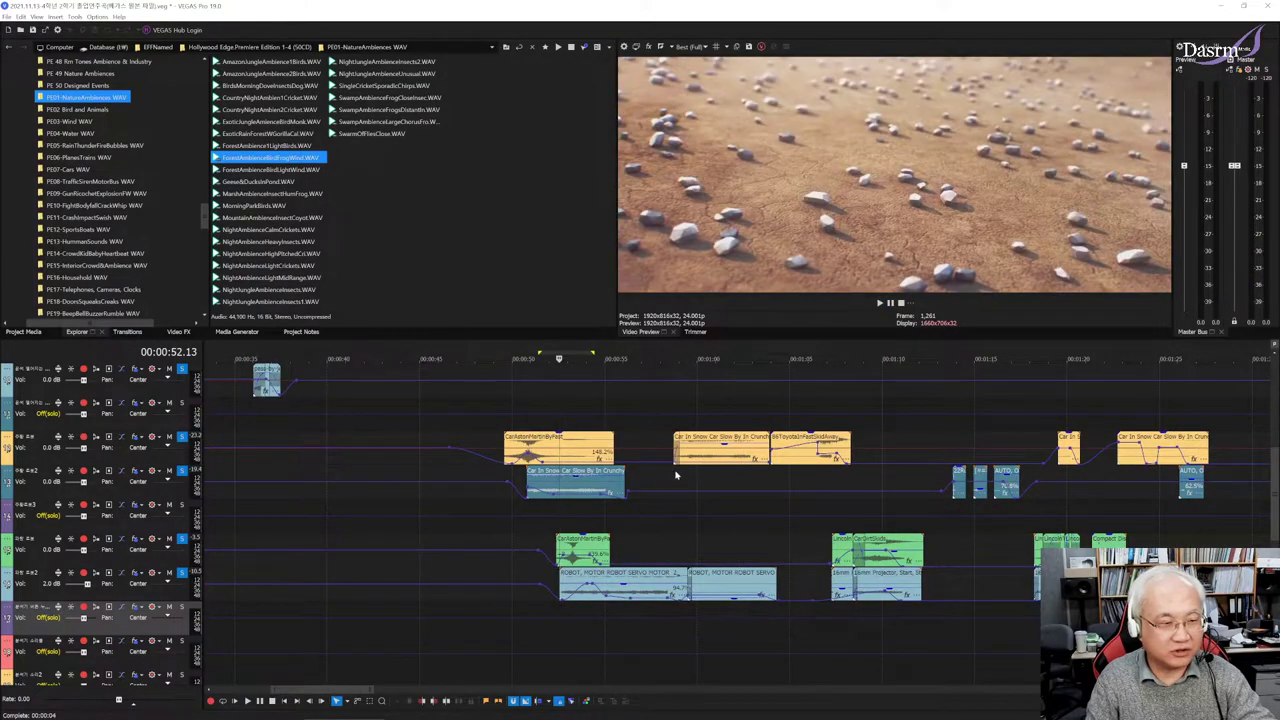
left_click(676, 476)
key("space")
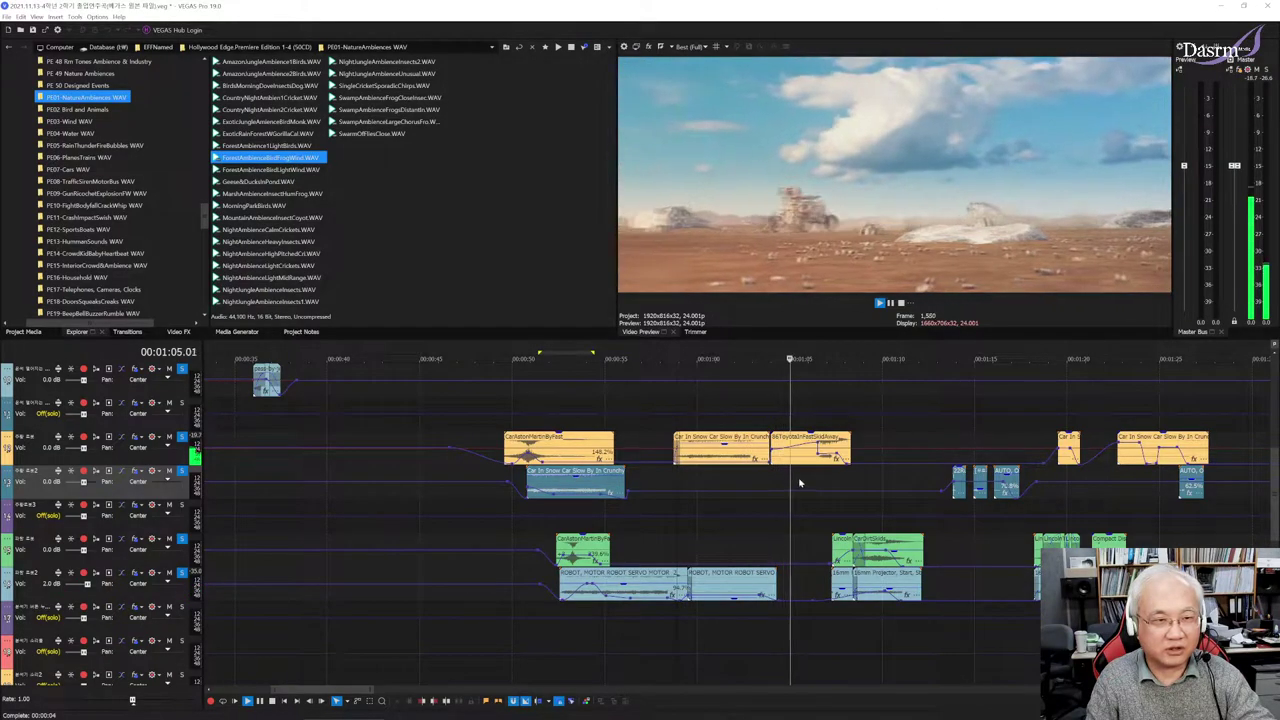
key("space")
Play from 1:03, then zoom in on the Toyota skid-away clip near 1:05
left_click(770, 480)
scroll(789, 483, "up", 2)
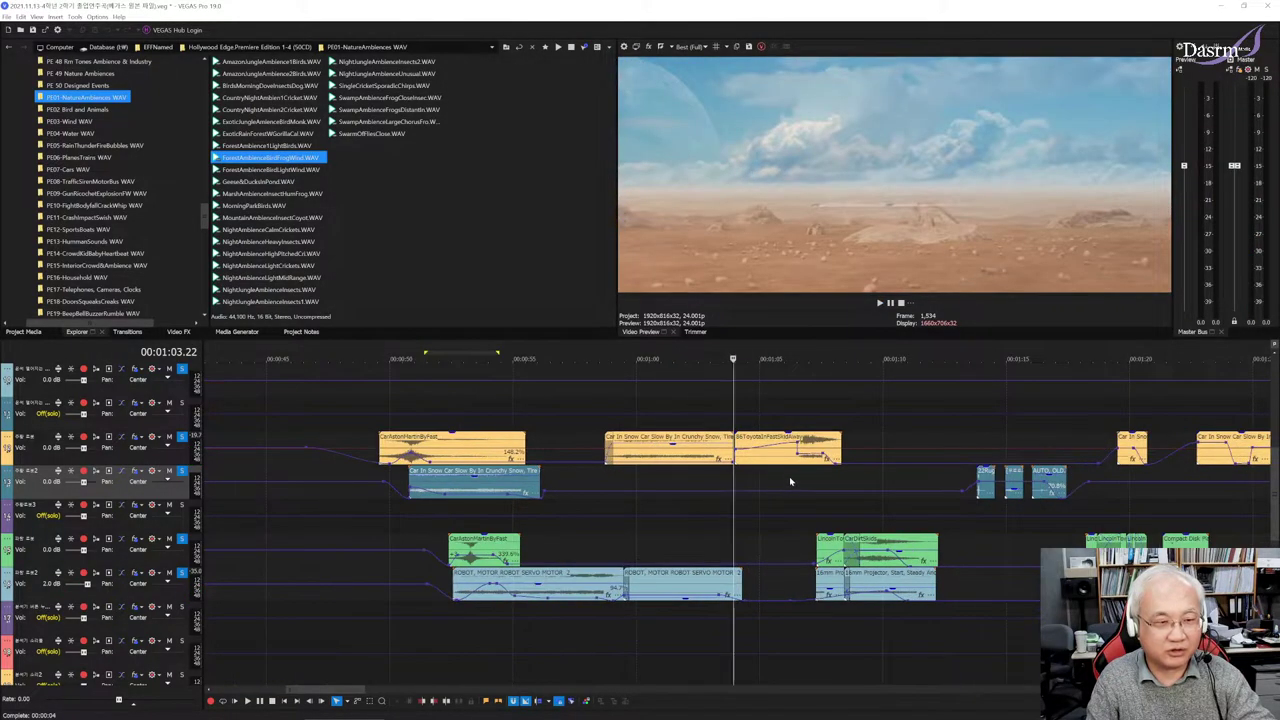
key("space")
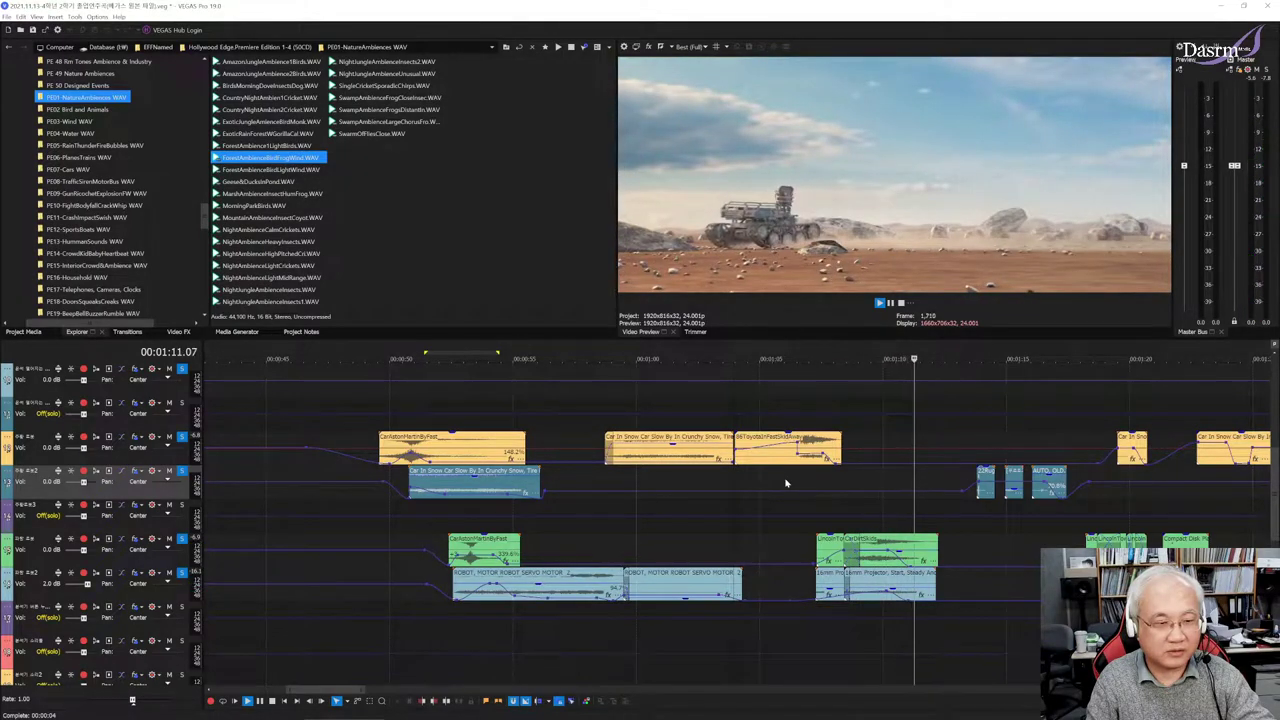
key("space")
left_click(771, 479)
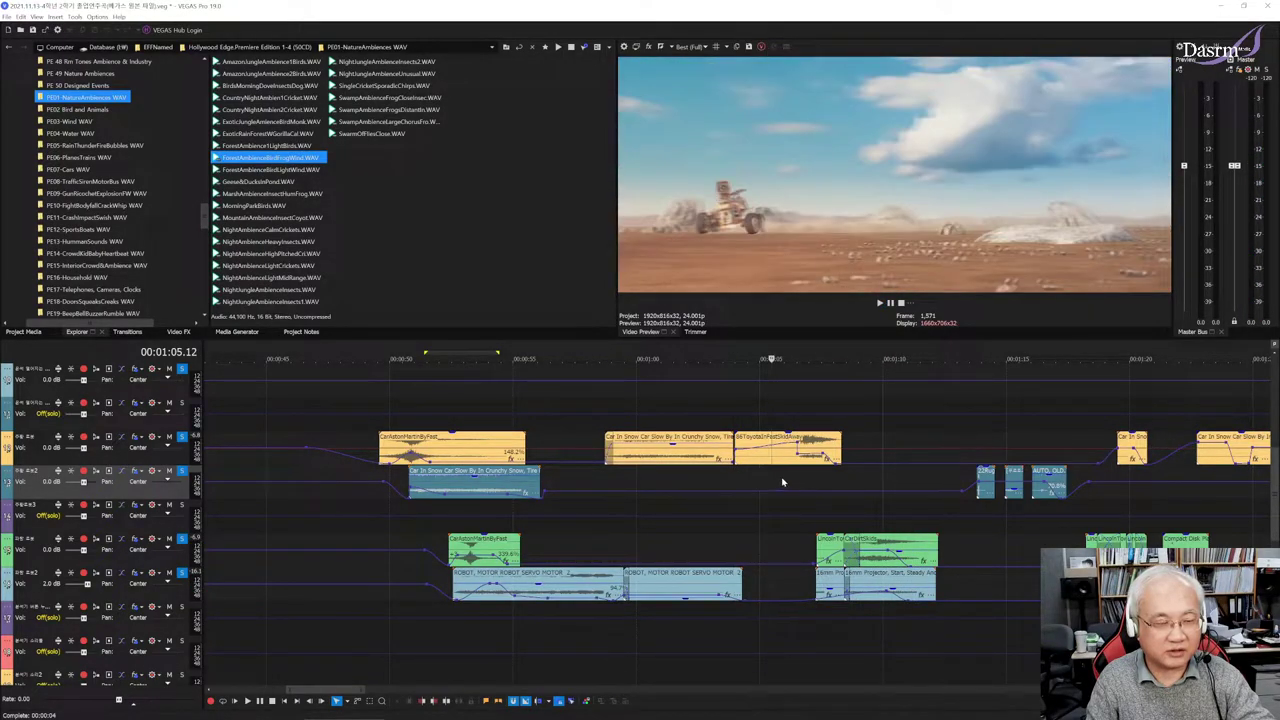
scroll(782, 482, "up", 2)
scroll(789, 481, "up", 1)
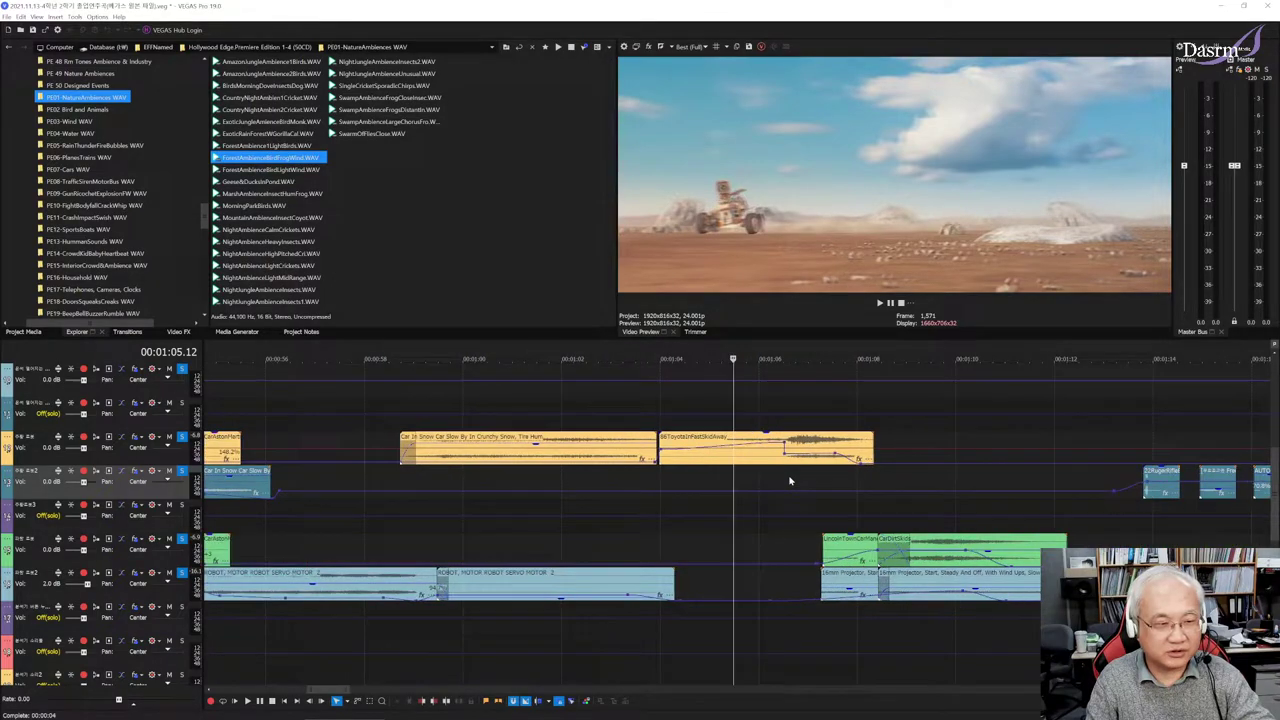
left_click(709, 482)
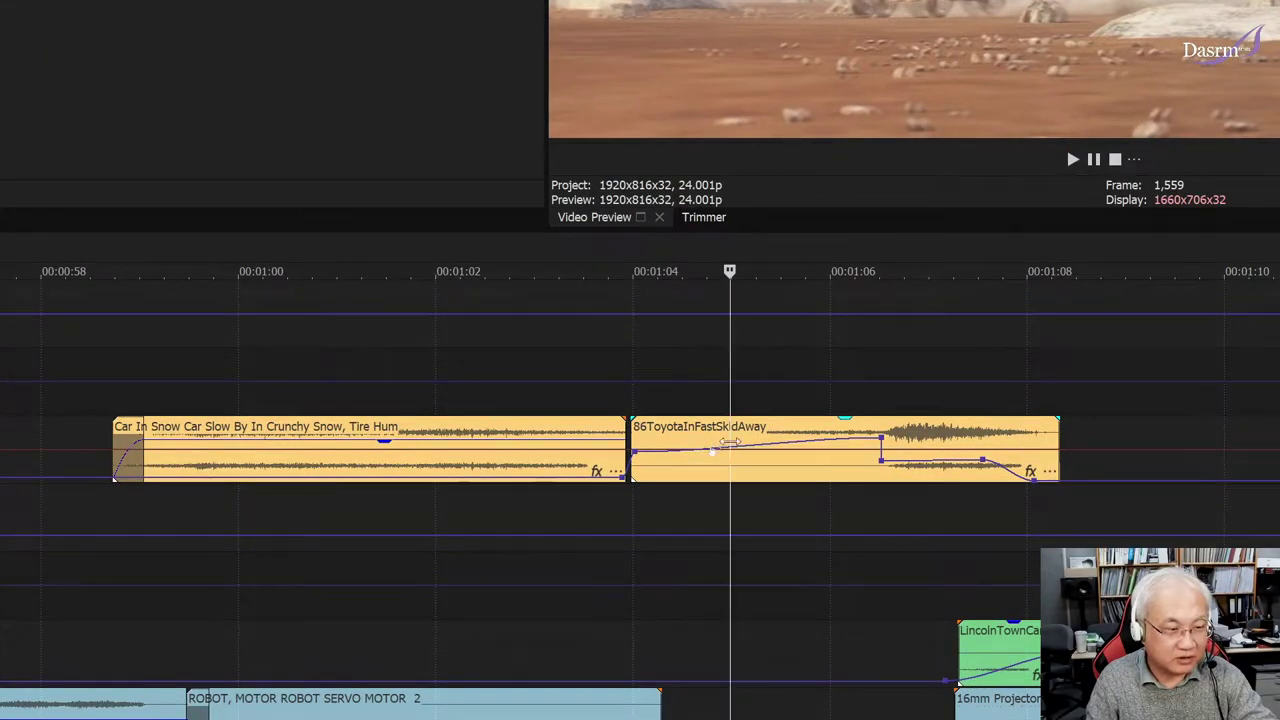
key("space")
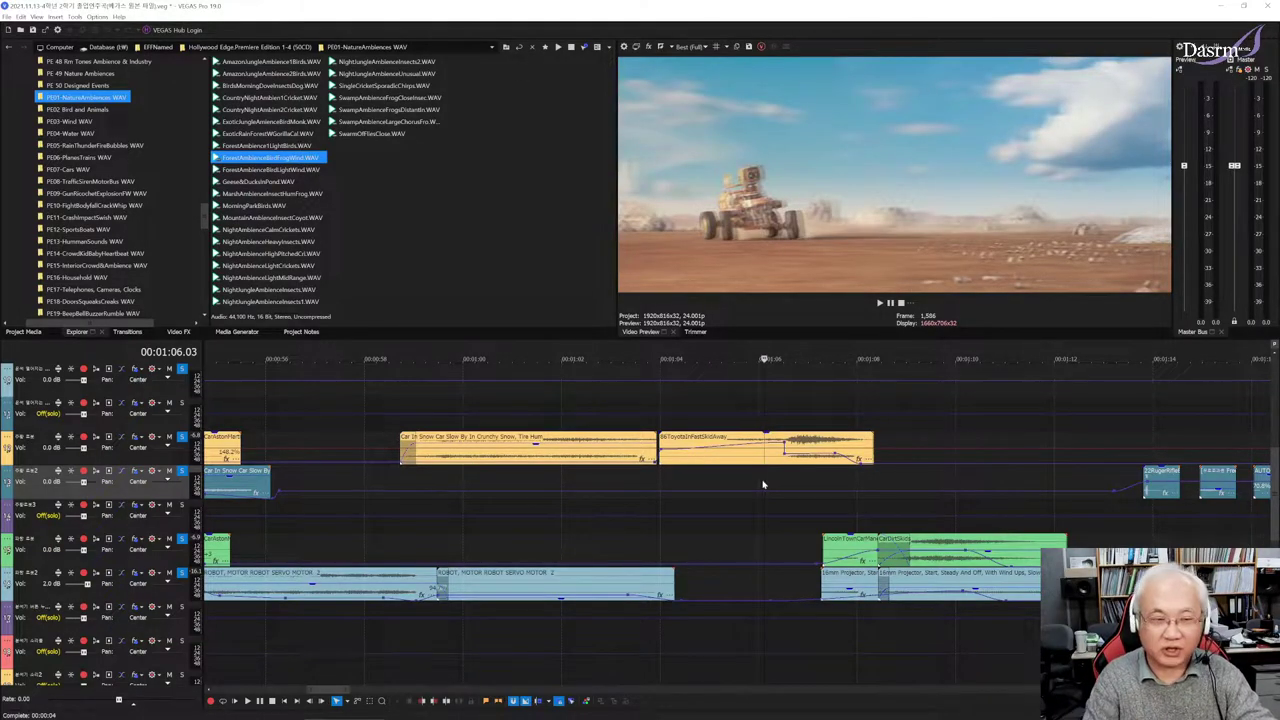
left_click(763, 485)
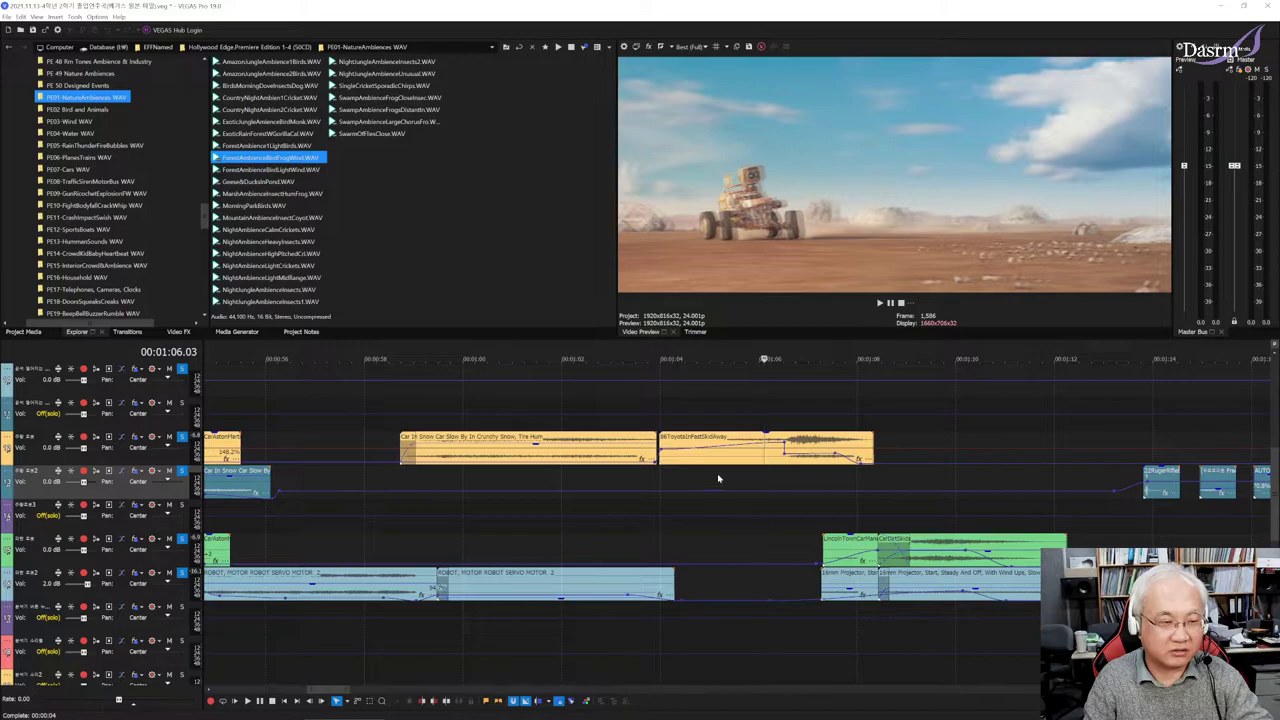
left_click(717, 473)
key("space")
key("space")
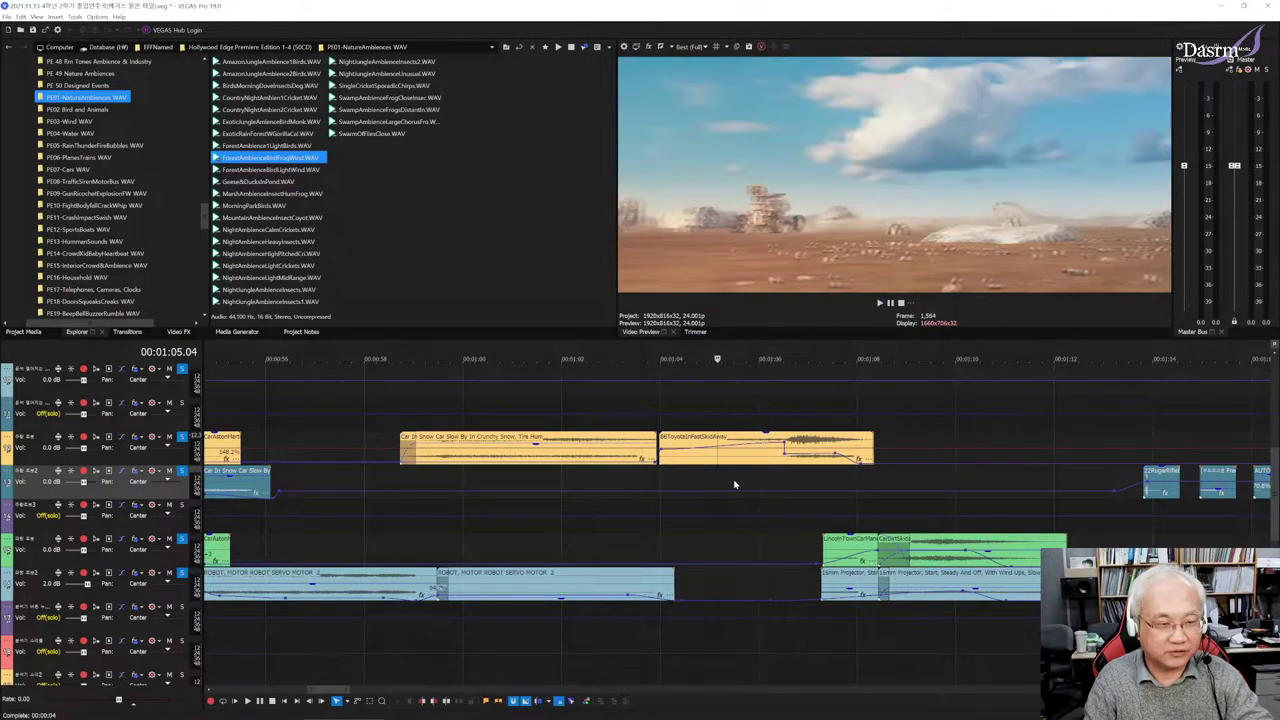
left_click(692, 475)
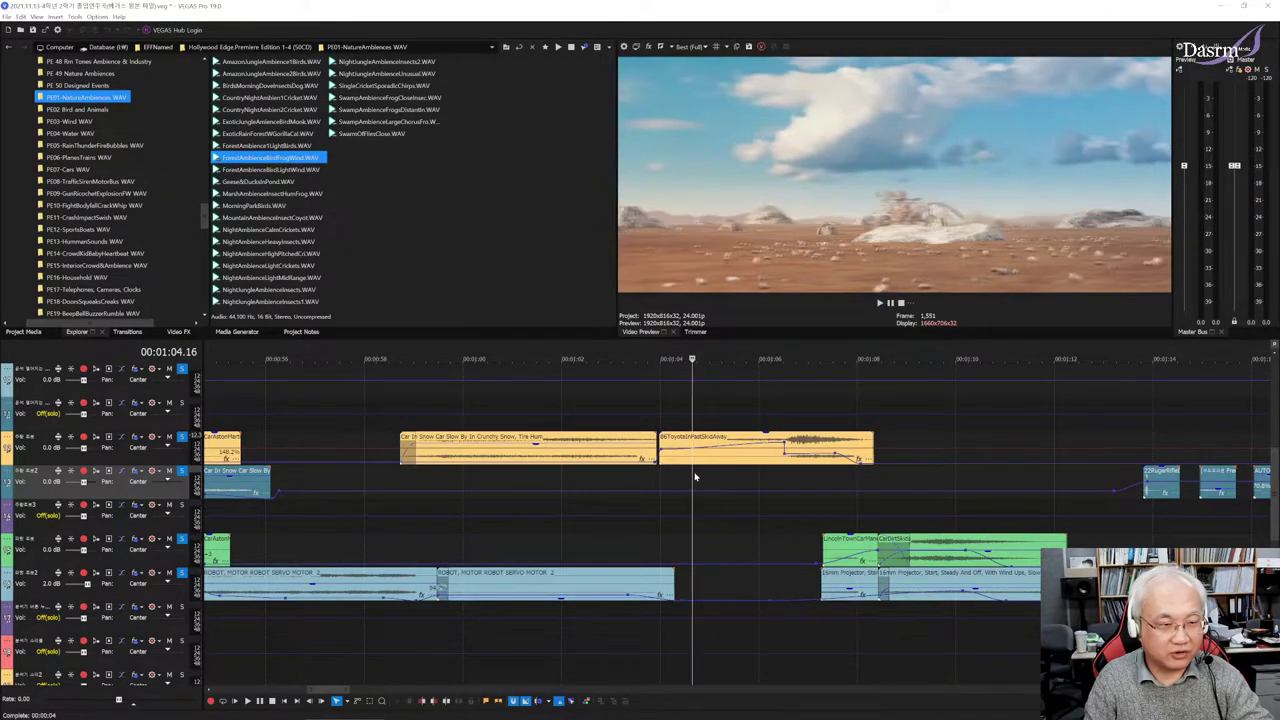
key("space")
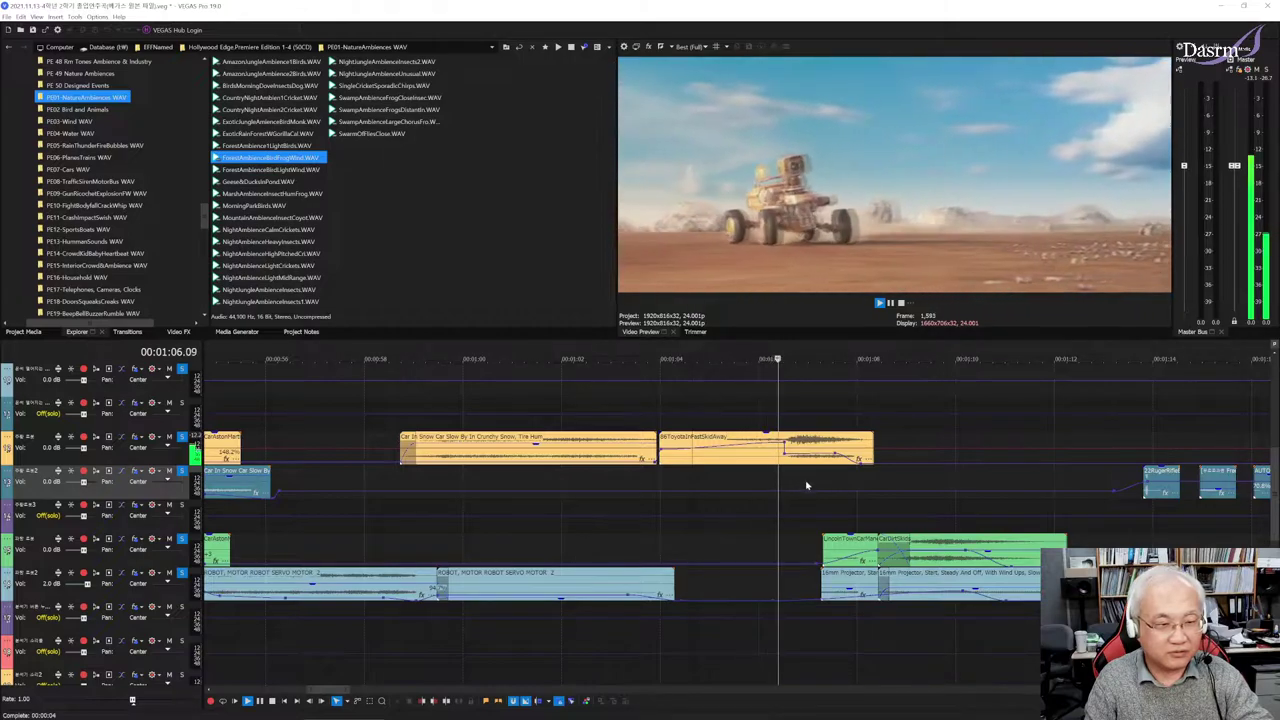
key("space")
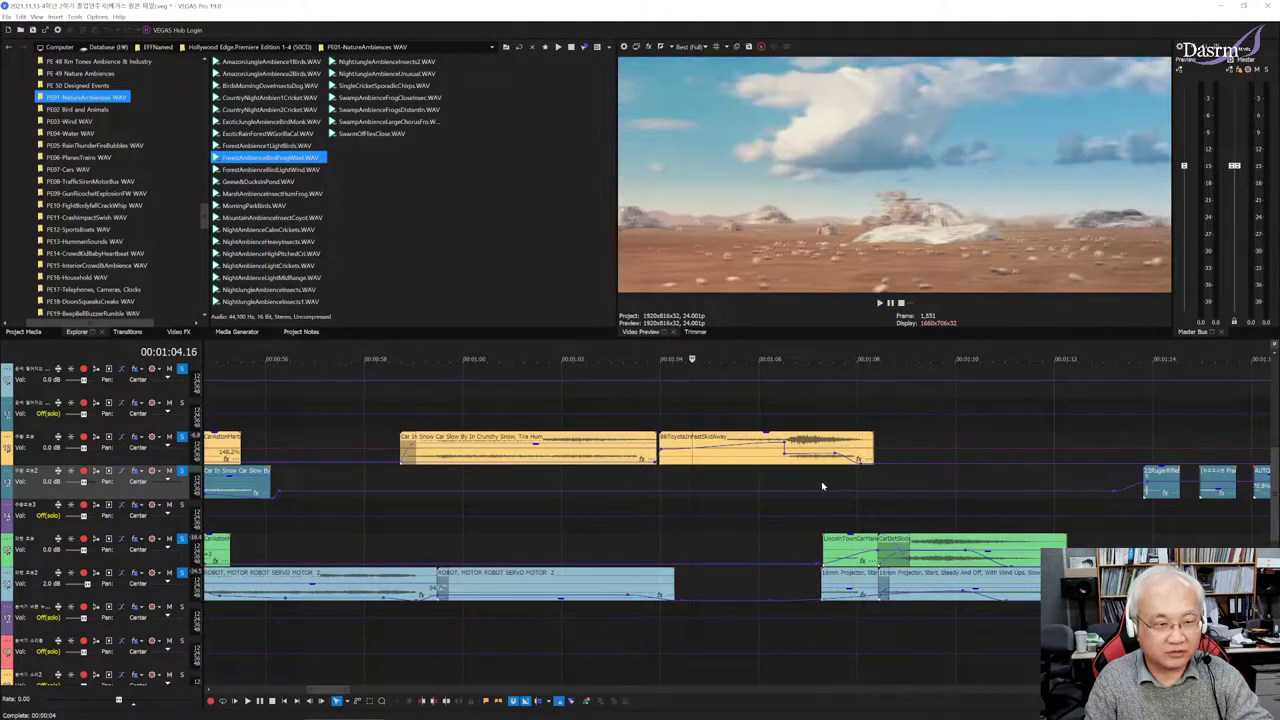
left_click(805, 485)
left_click(787, 477)
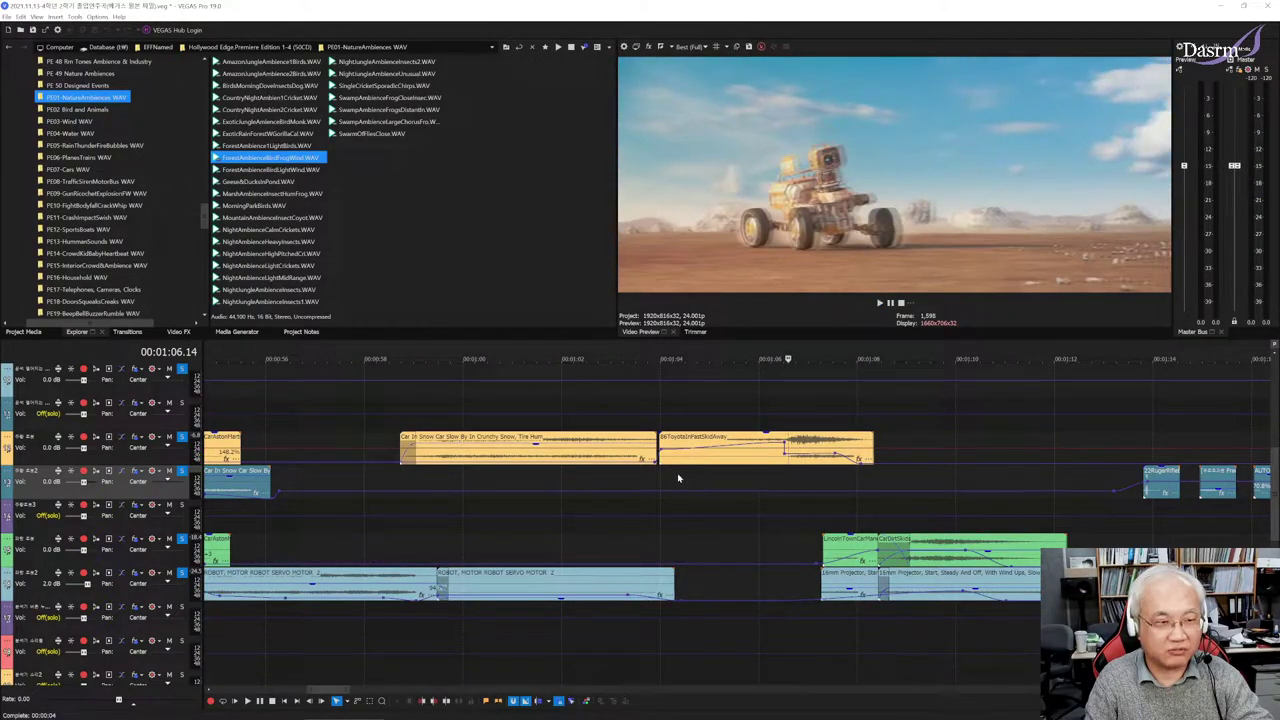
left_click(677, 478)
left_click(789, 478)
key("space")
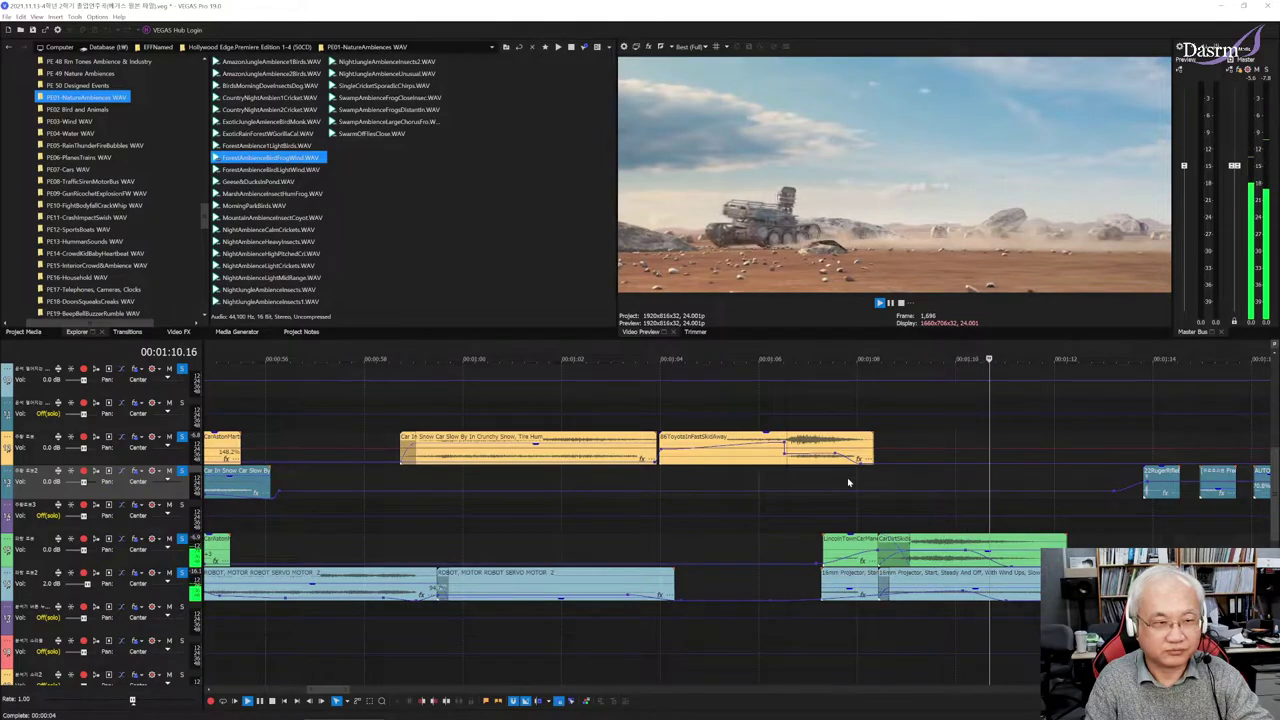
key("space")
left_click(862, 482)
left_click(791, 480)
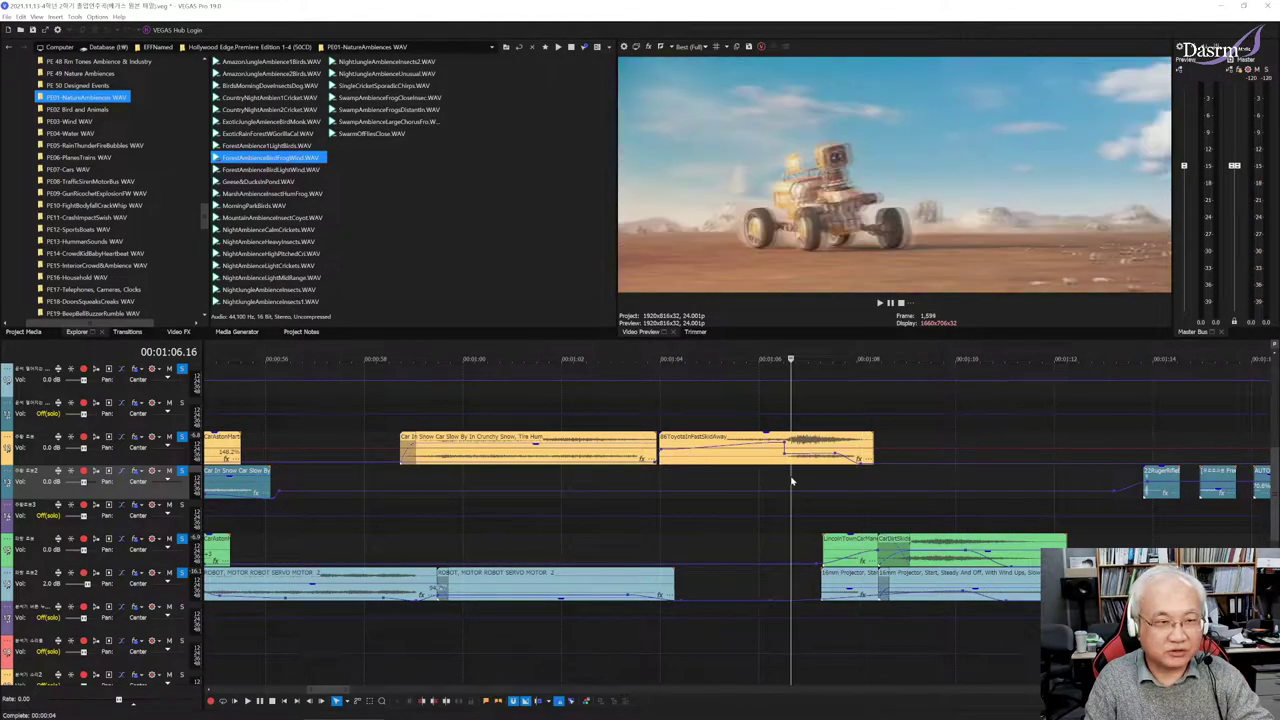
left_click(767, 477)
left_click(779, 478)
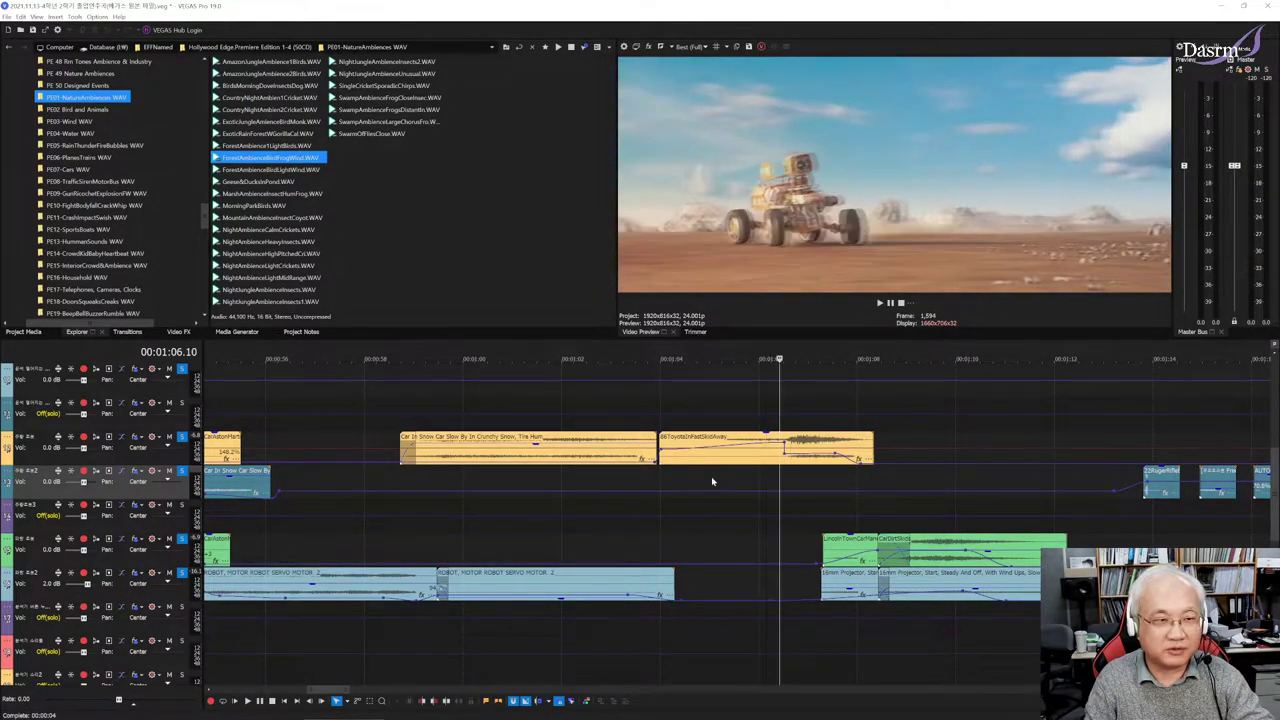
Mark a range from about 1:06, clear it, and set the playhead at 1:07.15
left_click_drag(670, 479, 738, 479)
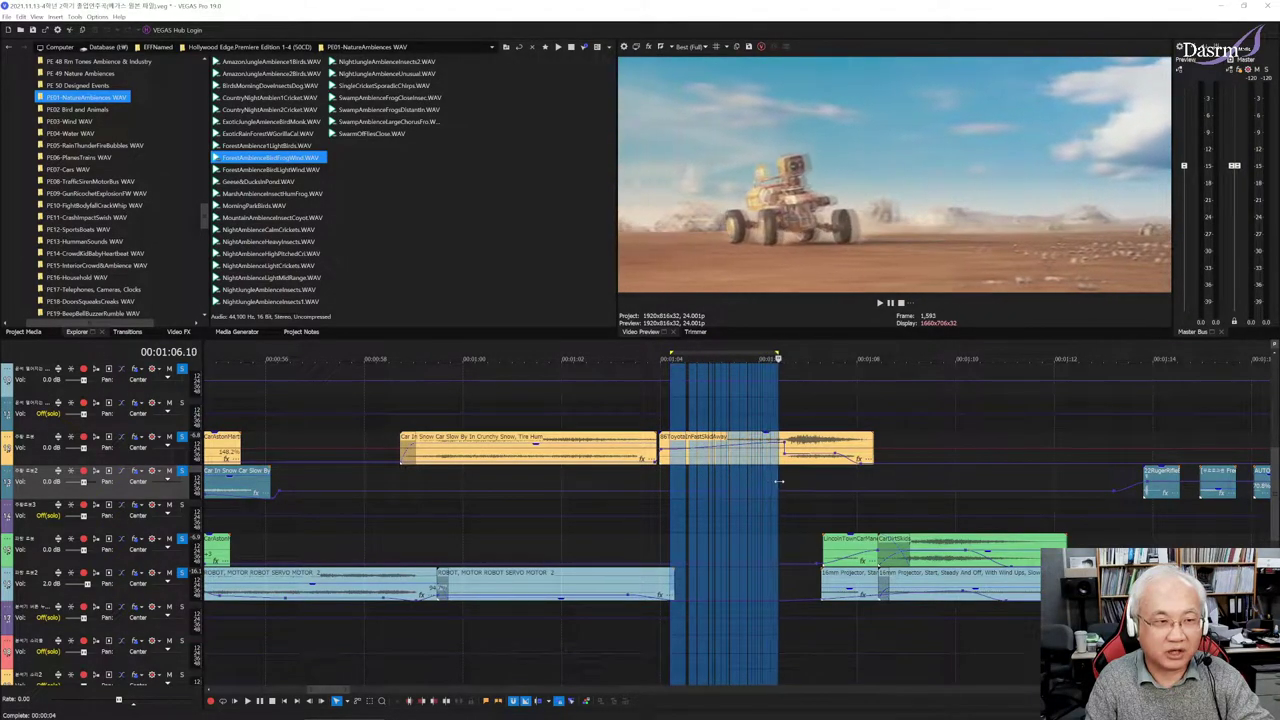
left_click_drag(738, 479, 920, 482)
left_click(834, 486)
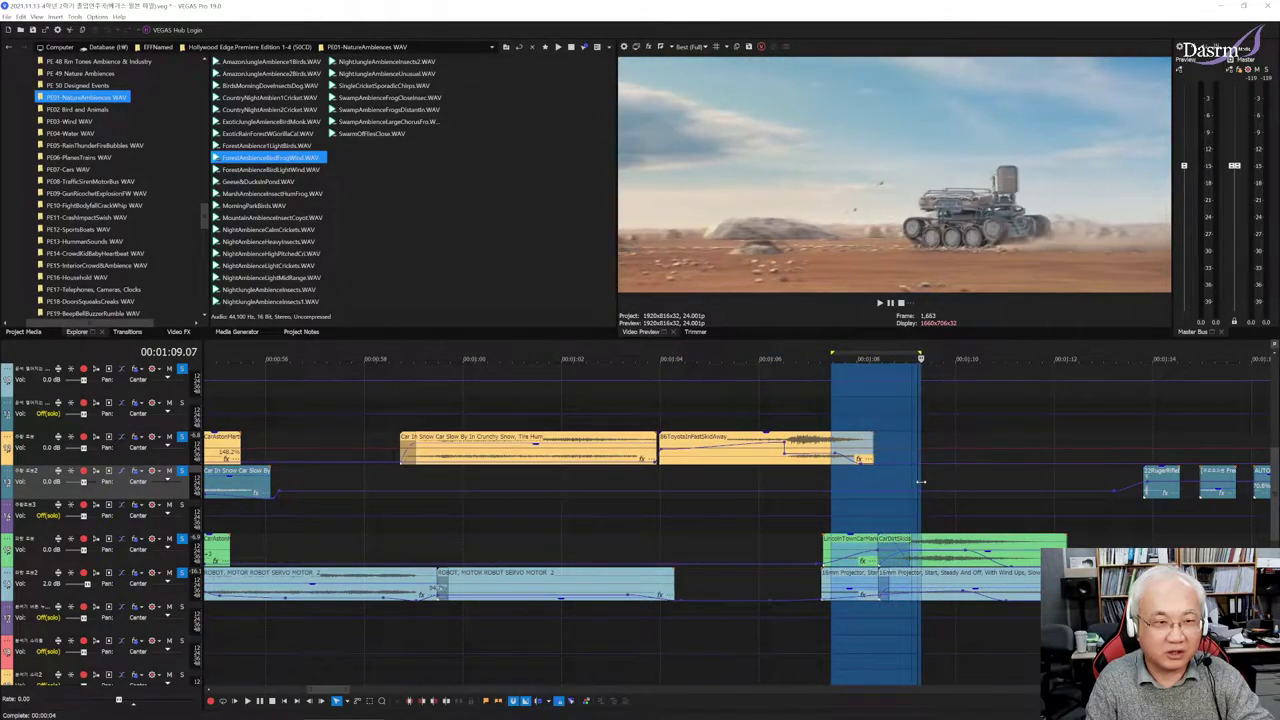
left_click_drag(922, 482, 905, 482)
left_click(839, 484)
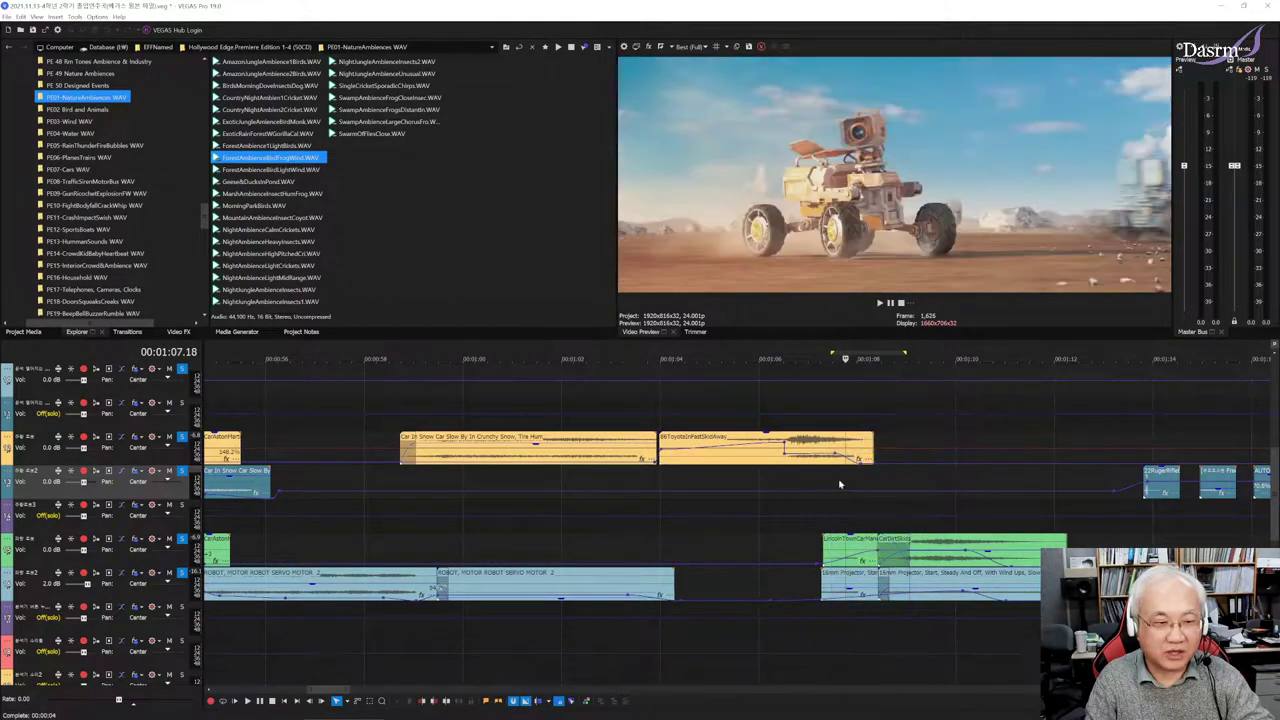
left_click(832, 474)
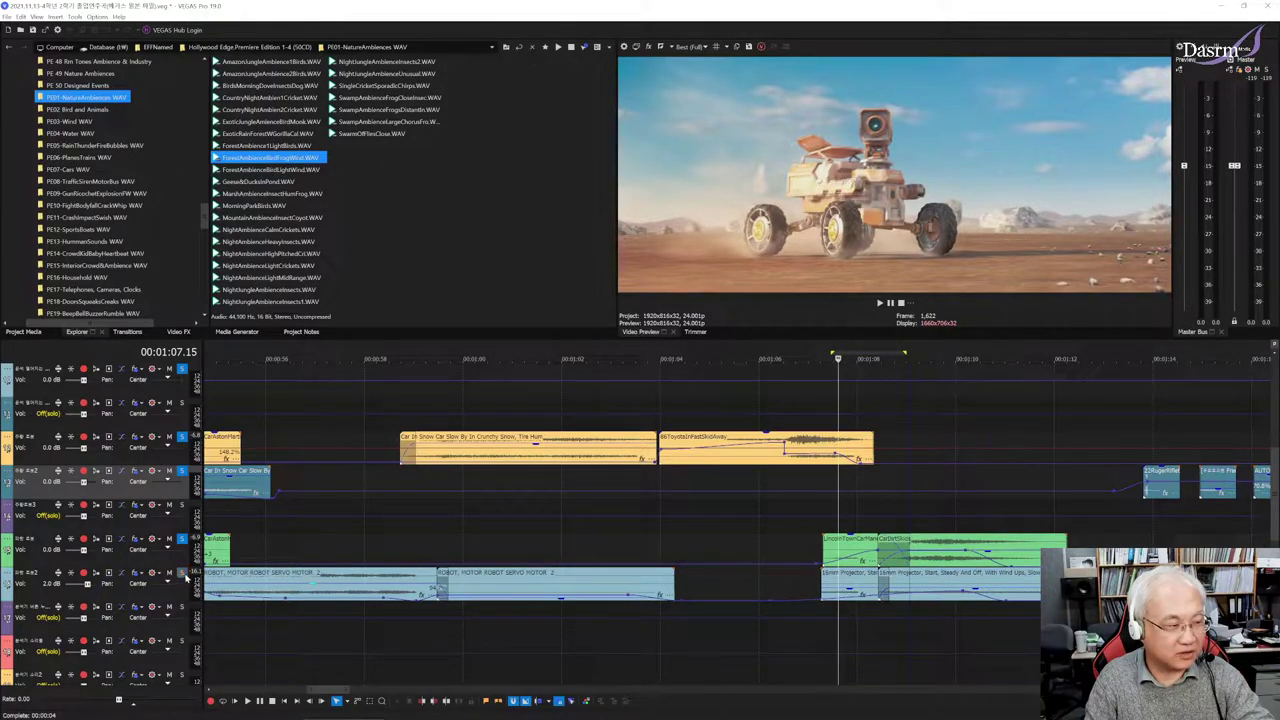
Compare the mix from 1:07.15 with track 15 muted and then restored
left_click(181, 540)
key("space")
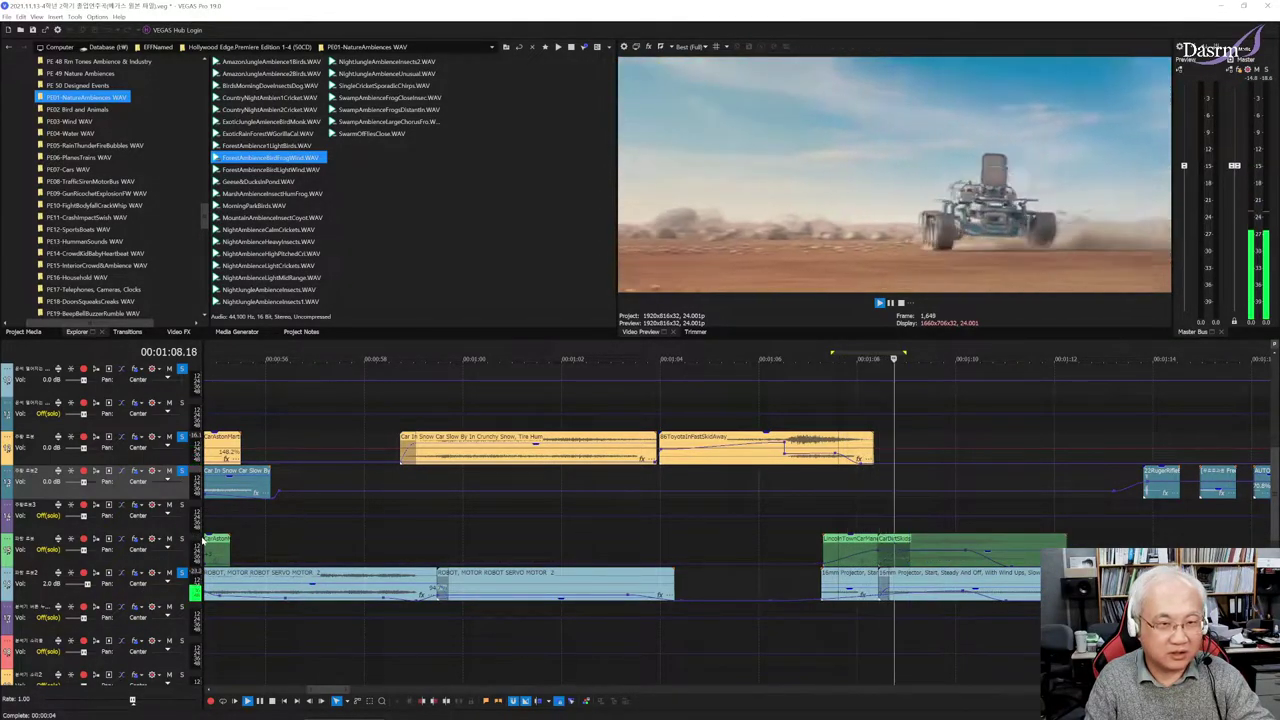
key("space")
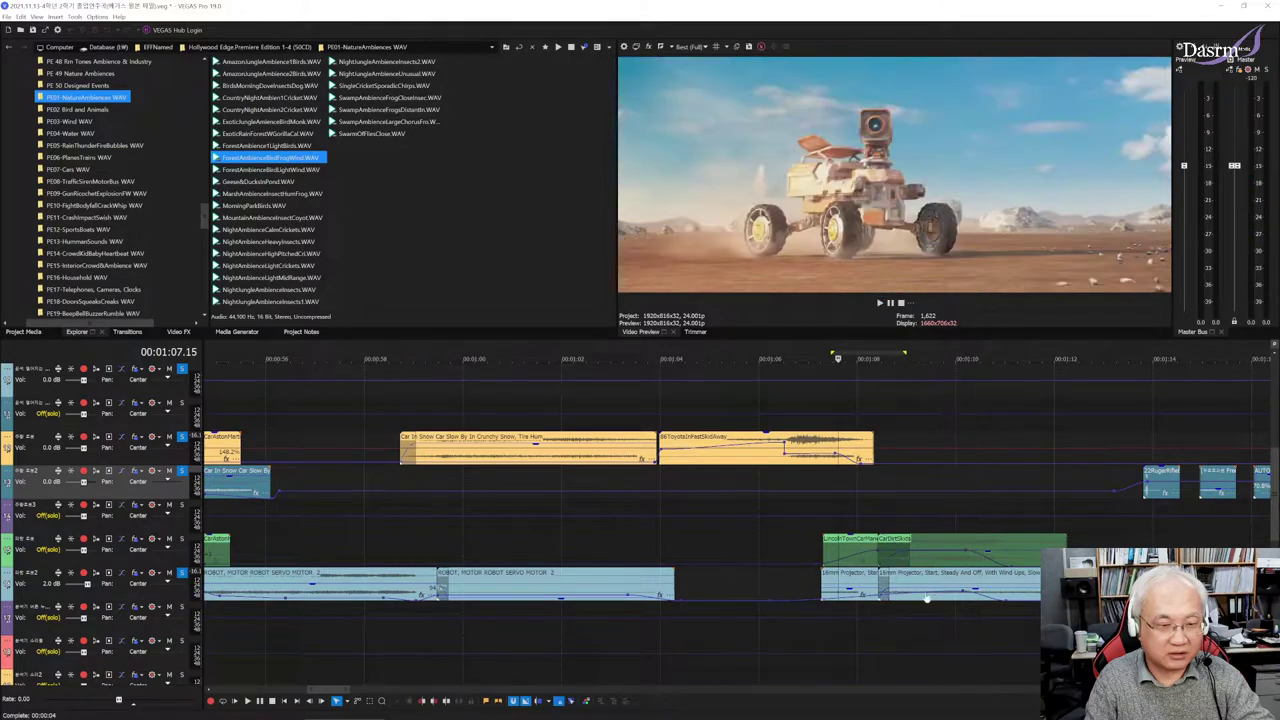
left_click(183, 540)
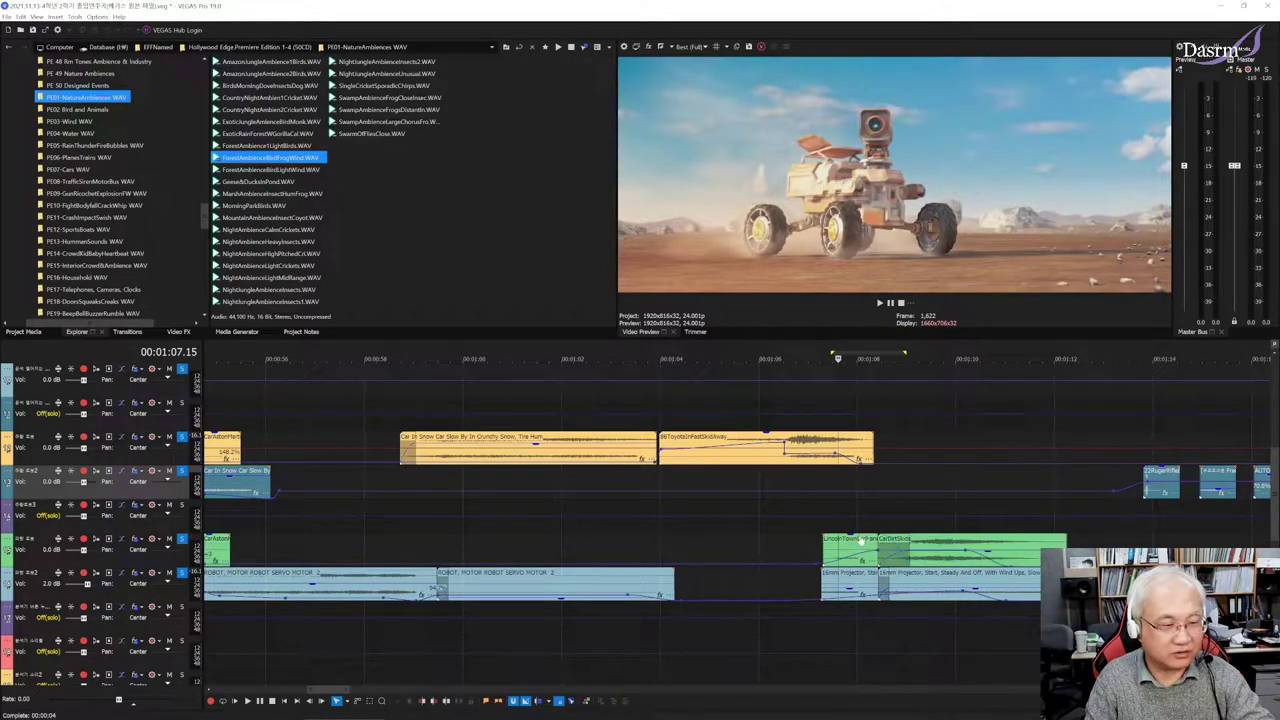
key("space")
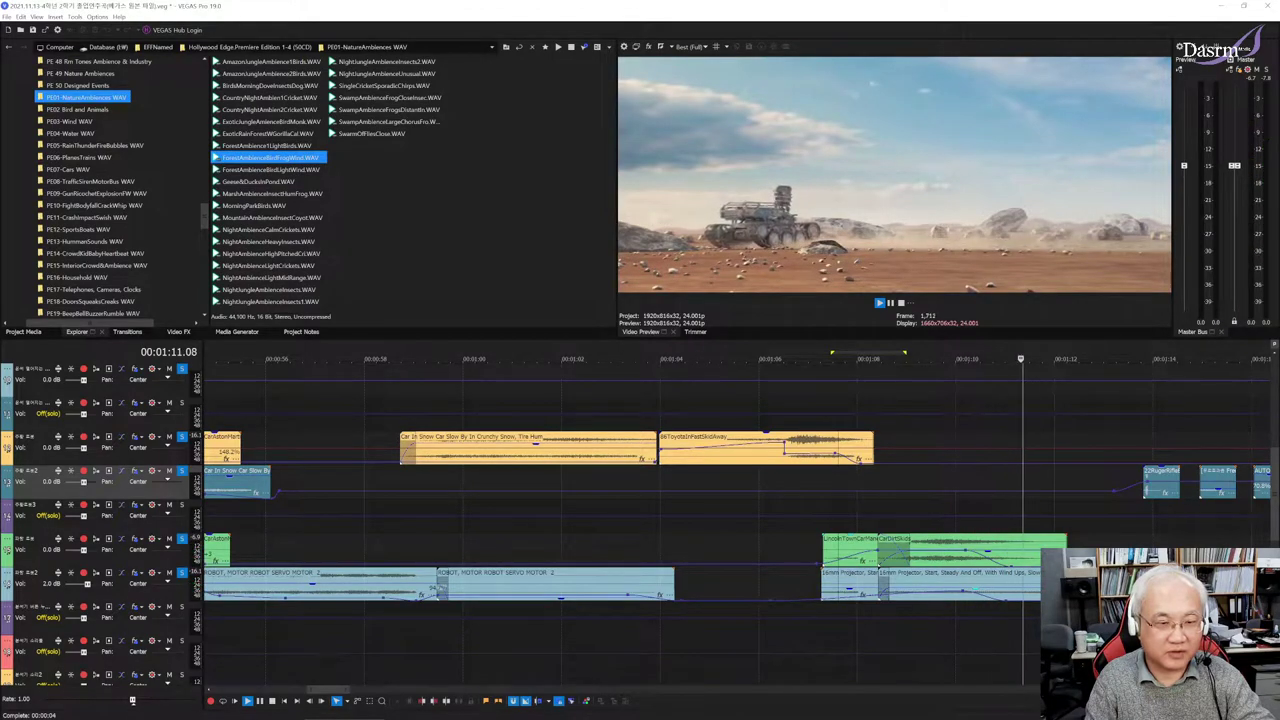
key("space")
Solo track 2 and play the layered effects from 00:00:50.04
left_click(393, 482)
scroll(420, 485, "down", 3)
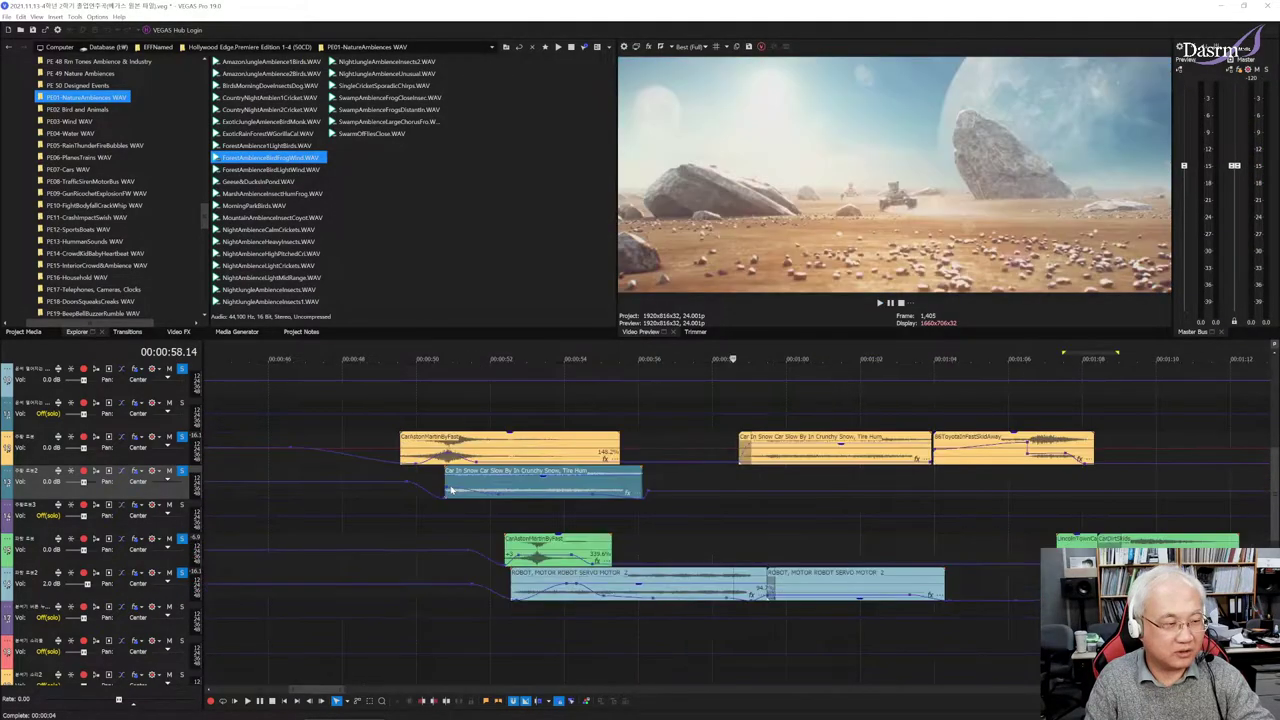
left_click(576, 479)
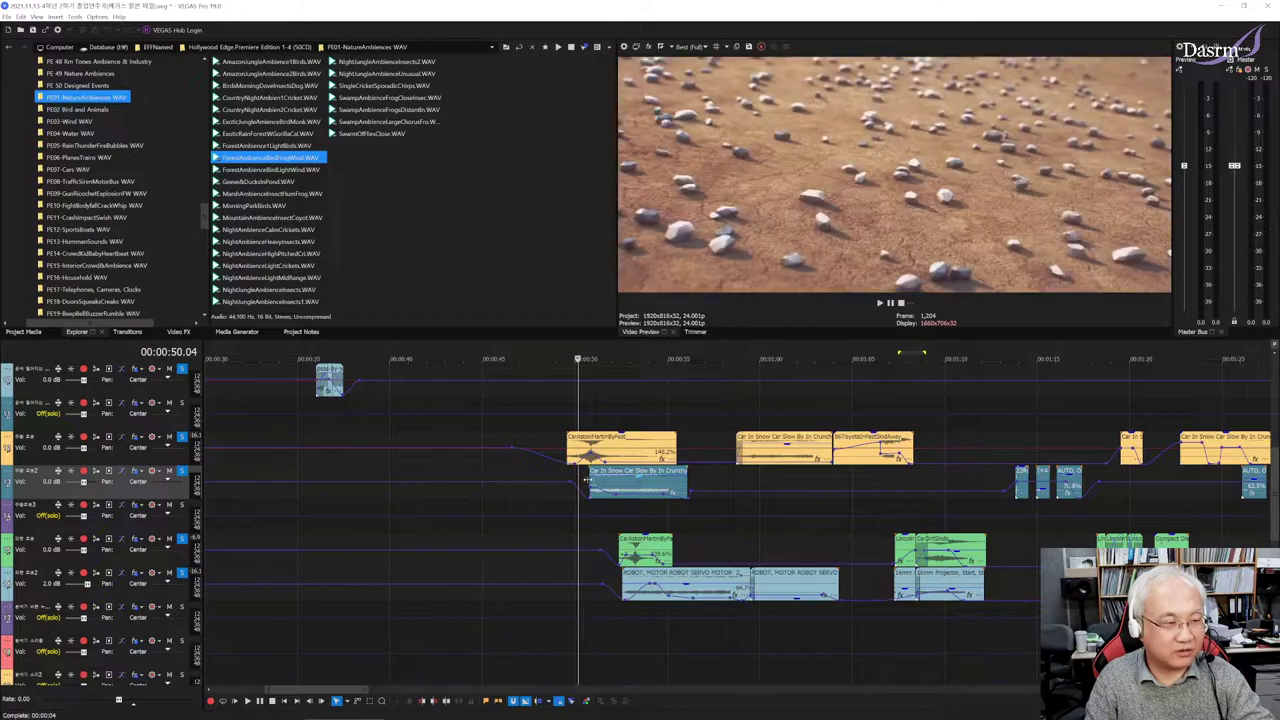
scroll(586, 480, "up", 3)
scroll(586, 480, "up", 3)
scroll(586, 480, "up", 1)
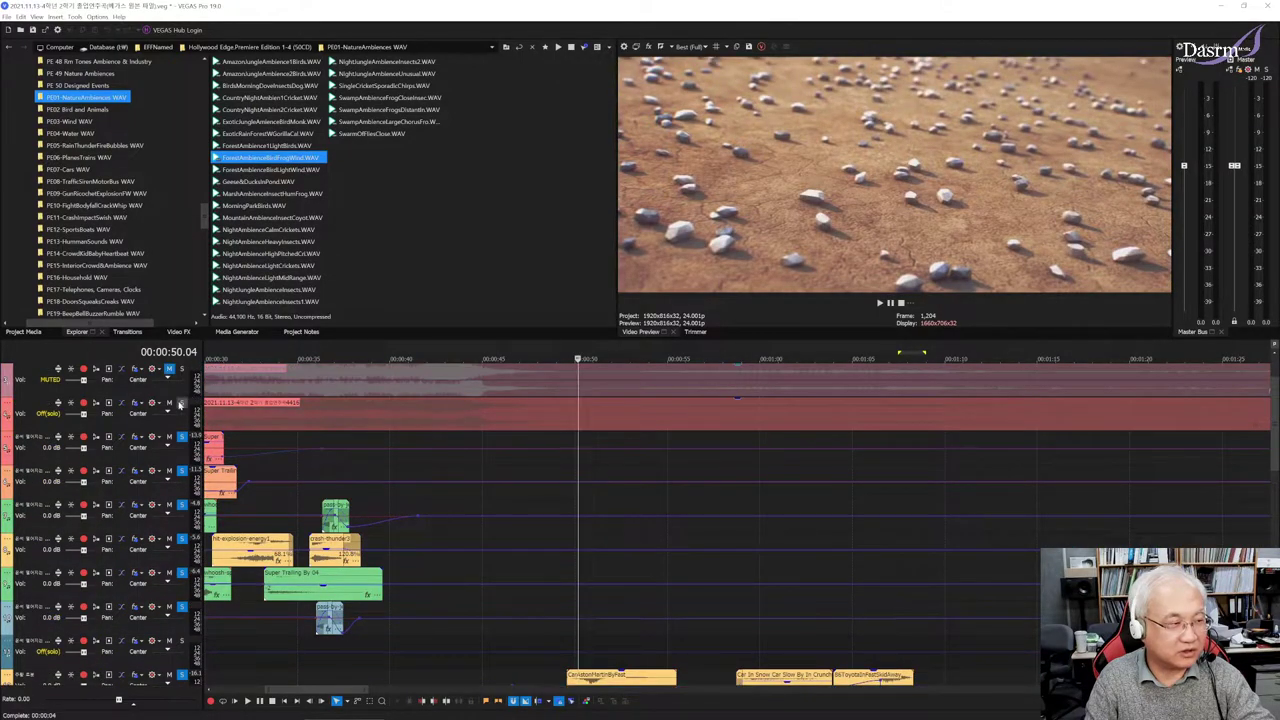
left_click(181, 403)
scroll(606, 492, "down", 3)
scroll(606, 492, "down", 3)
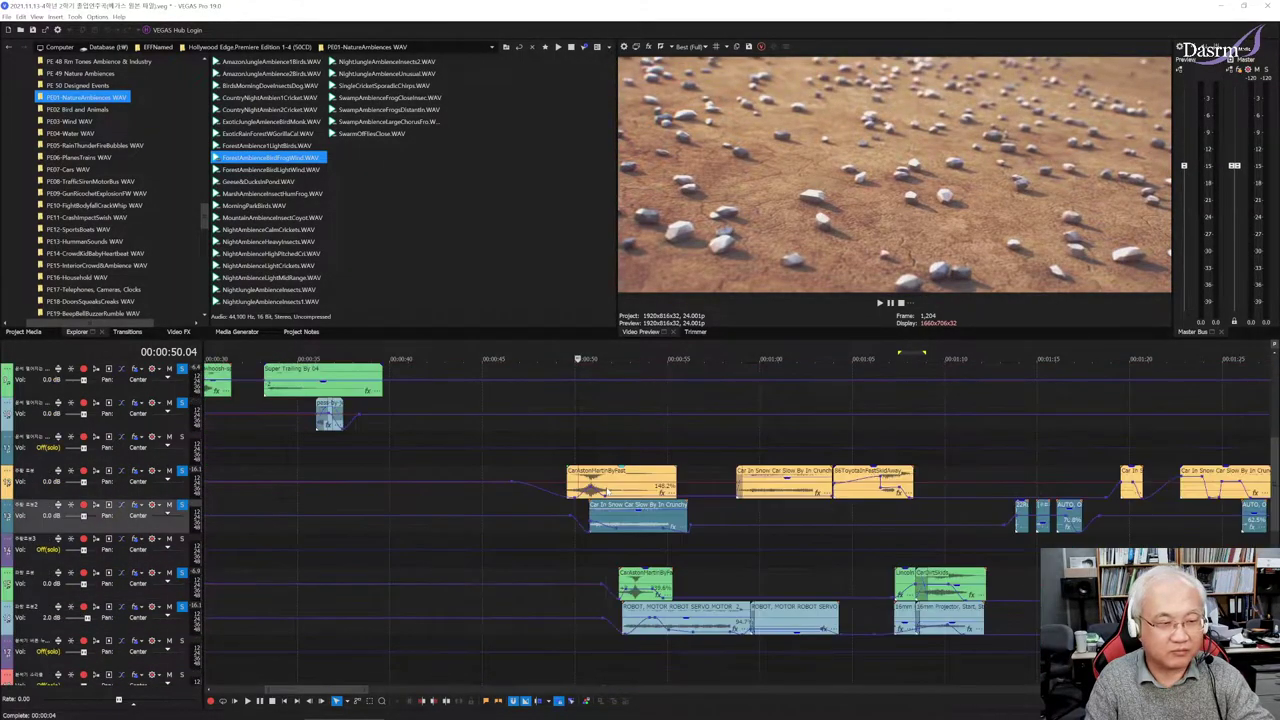
key("space")
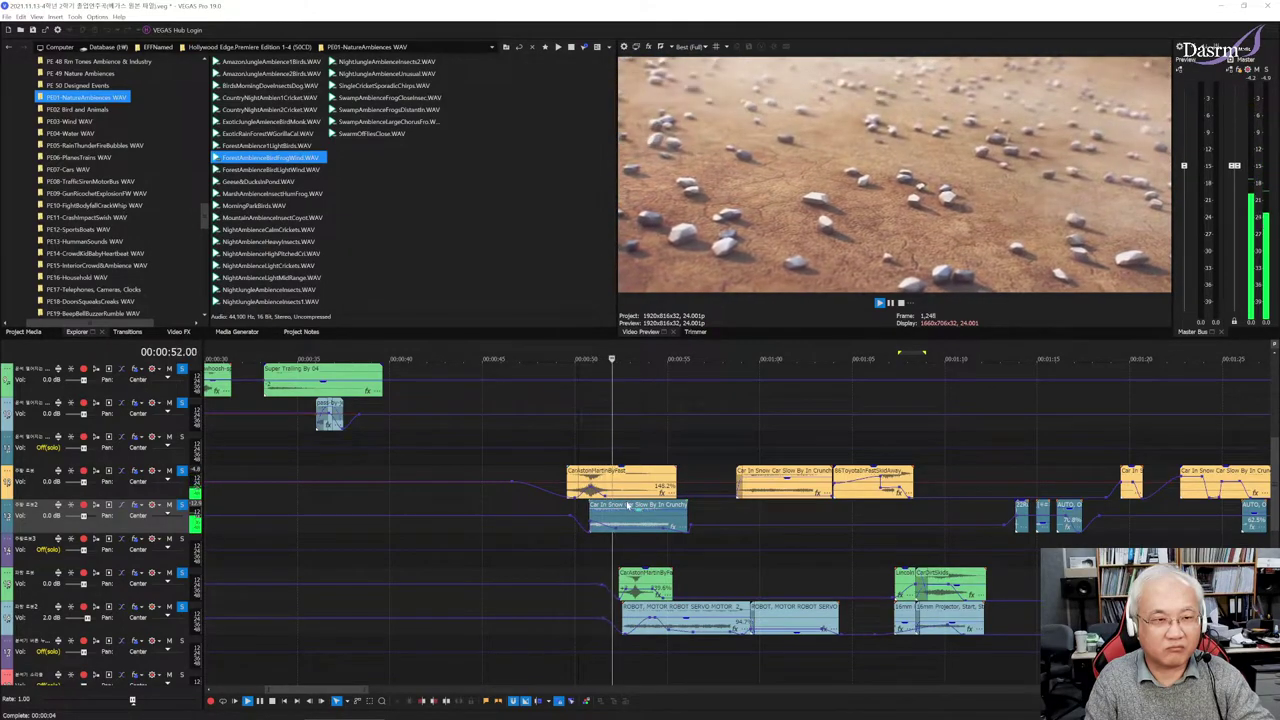
scroll(641, 510, "down", 2)
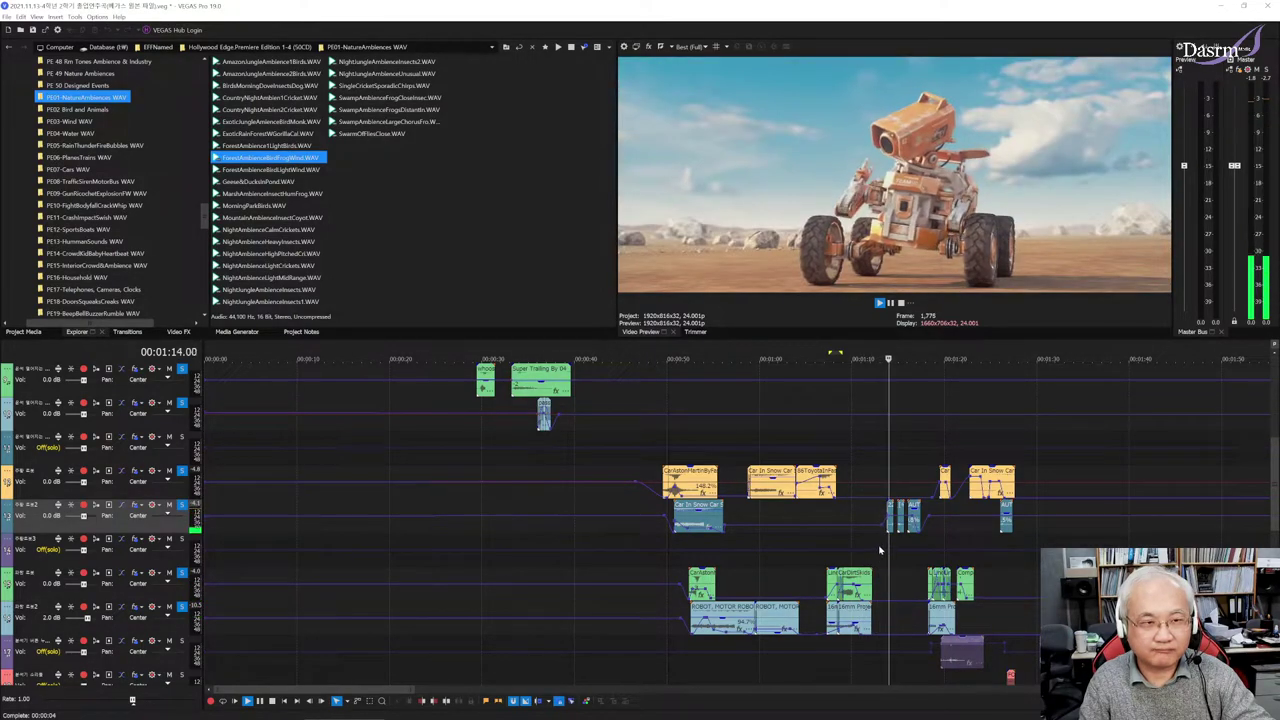
key("space")
Move the play position to 00:01:13.19 and stop playback there
left_click(886, 460)
scroll(824, 473, "up", 3)
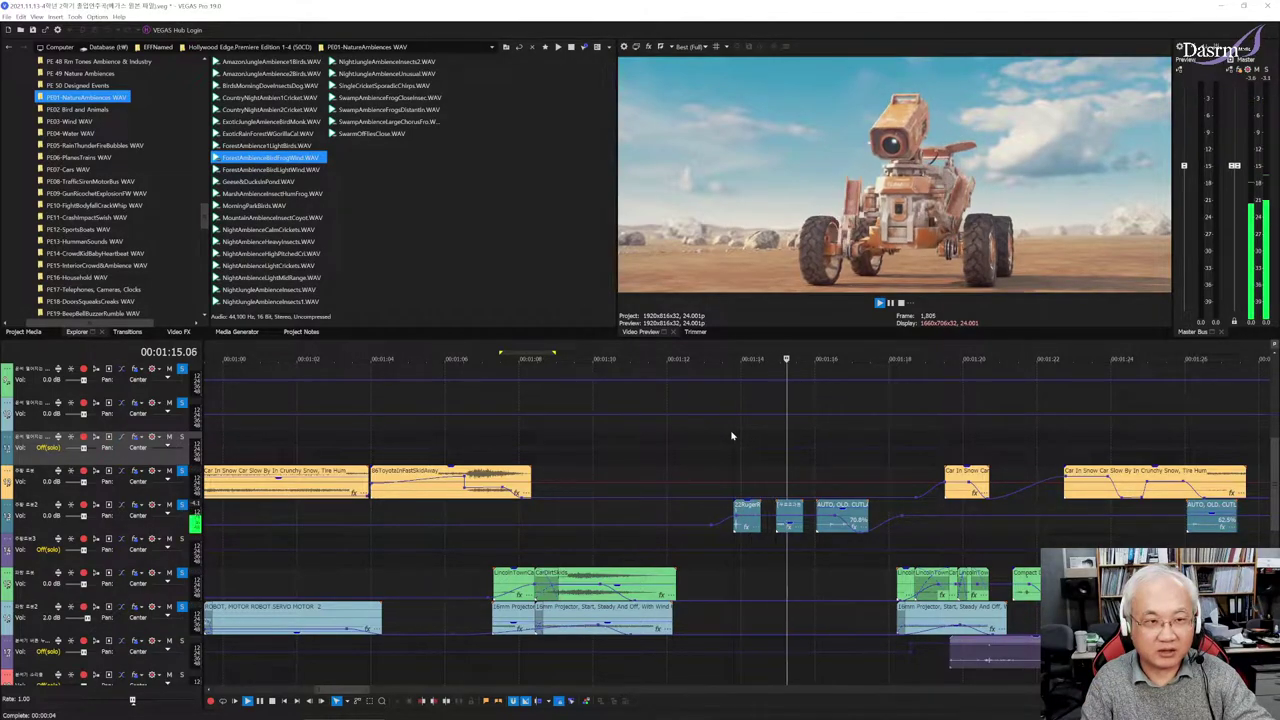
key("space")
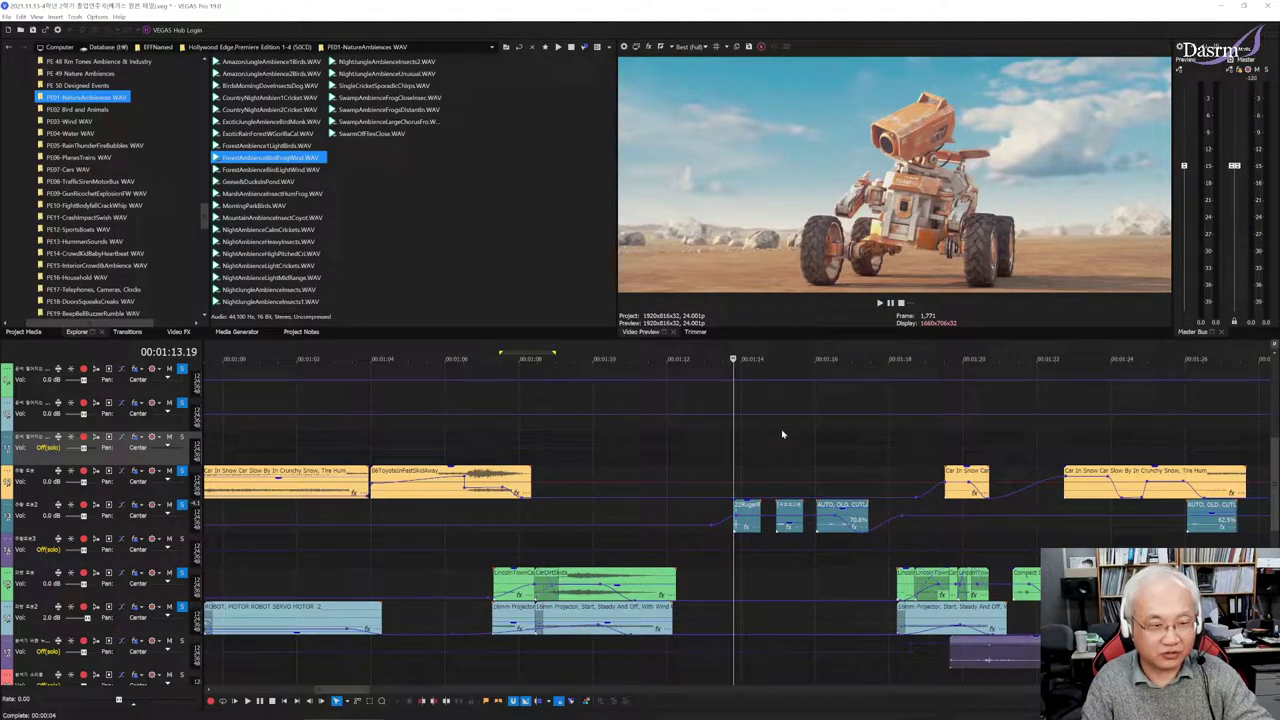
scroll(778, 435, "up", 3)
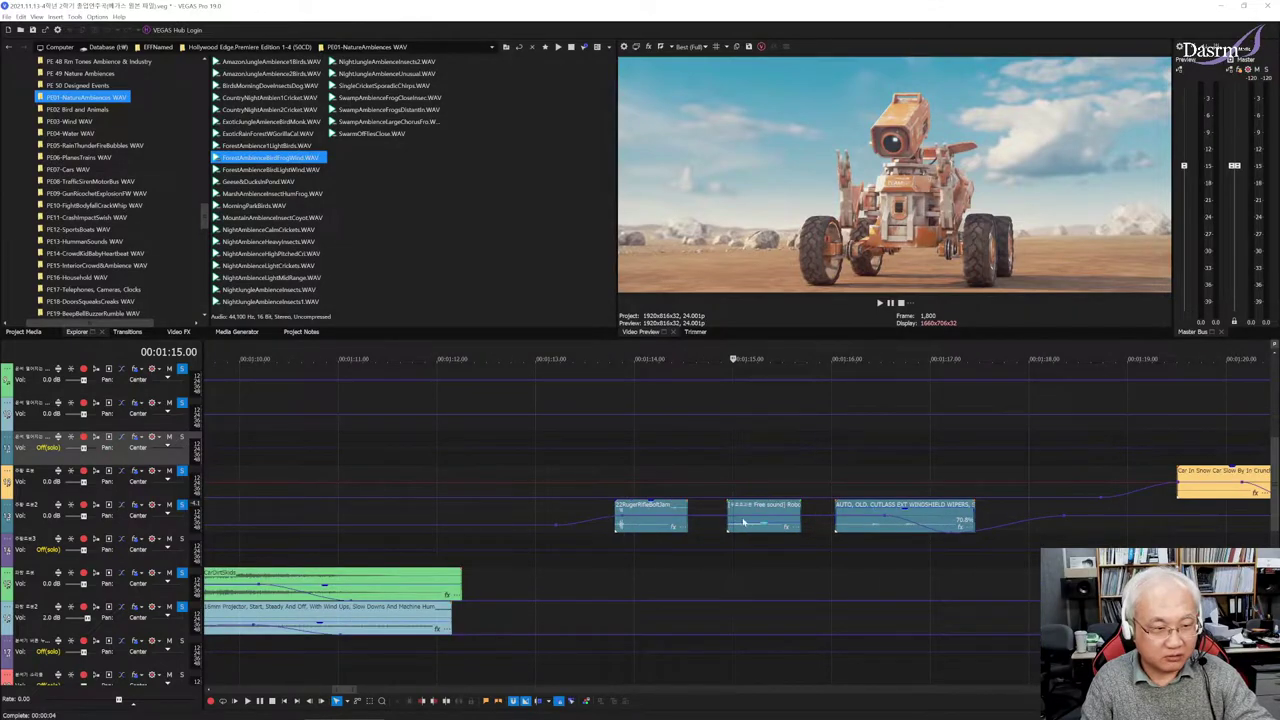
key("Up")
key("Left")
key("Left")
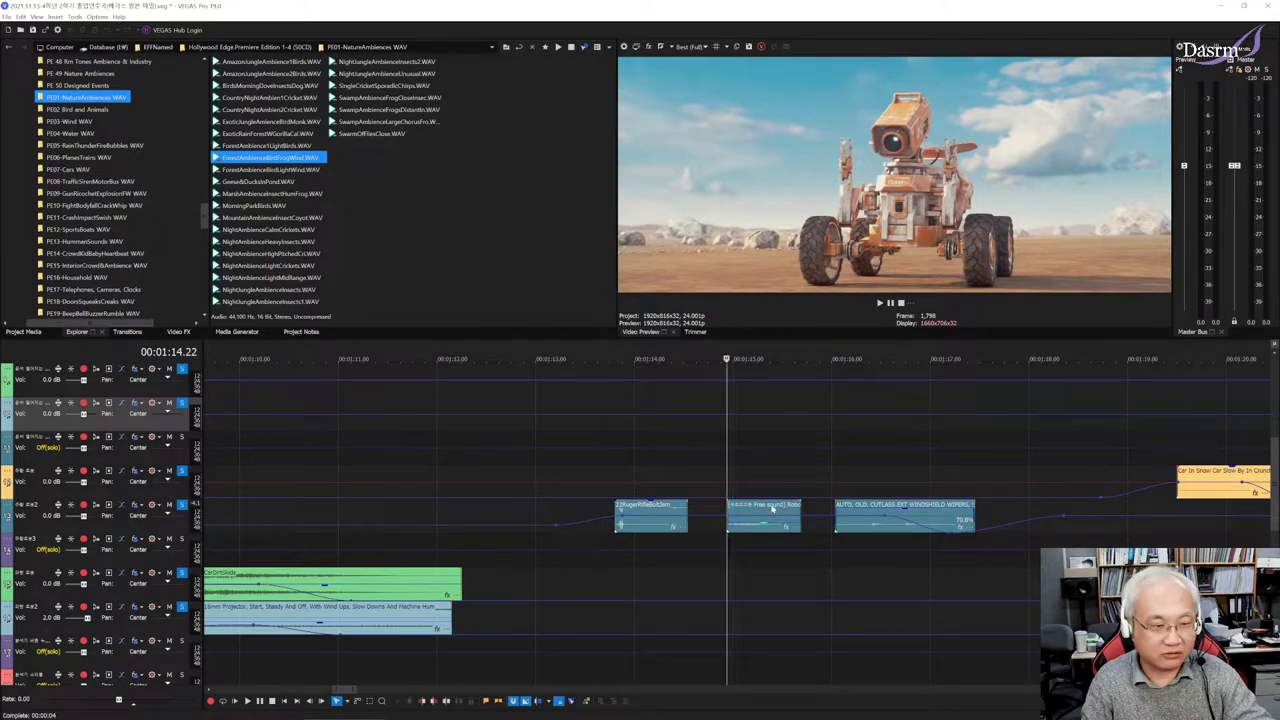
key("space")
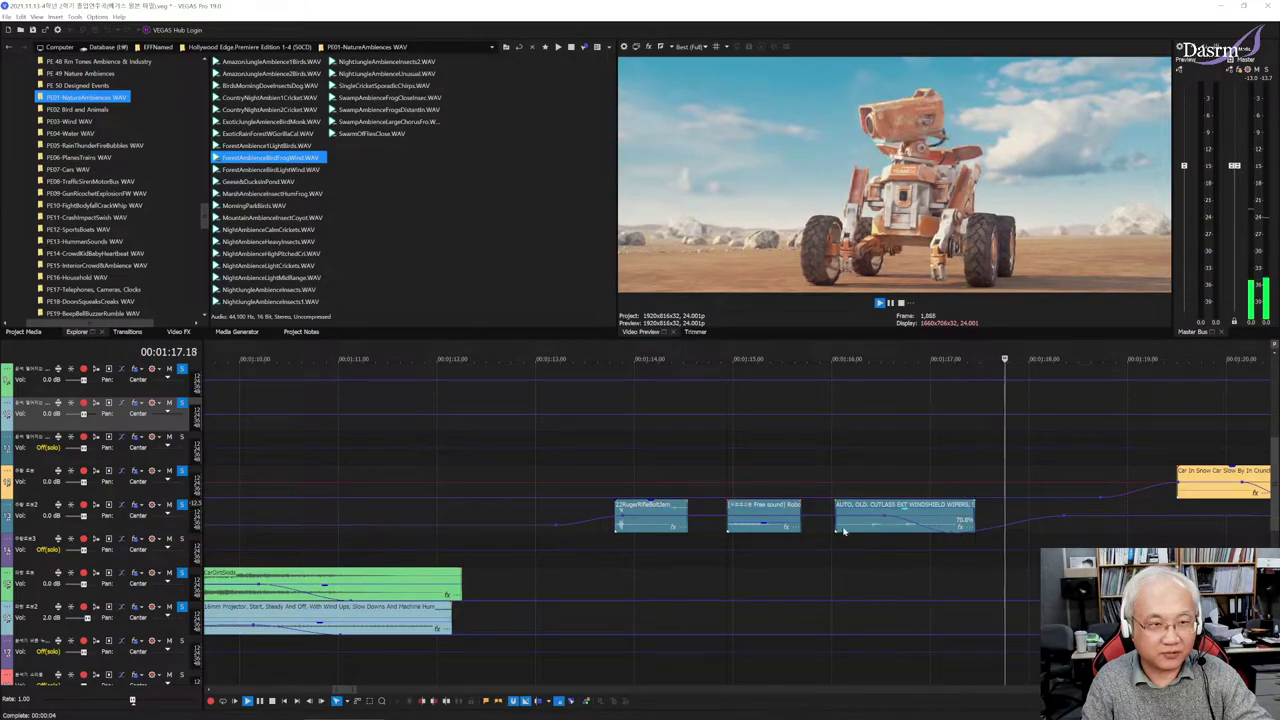
key("space")
key("space")
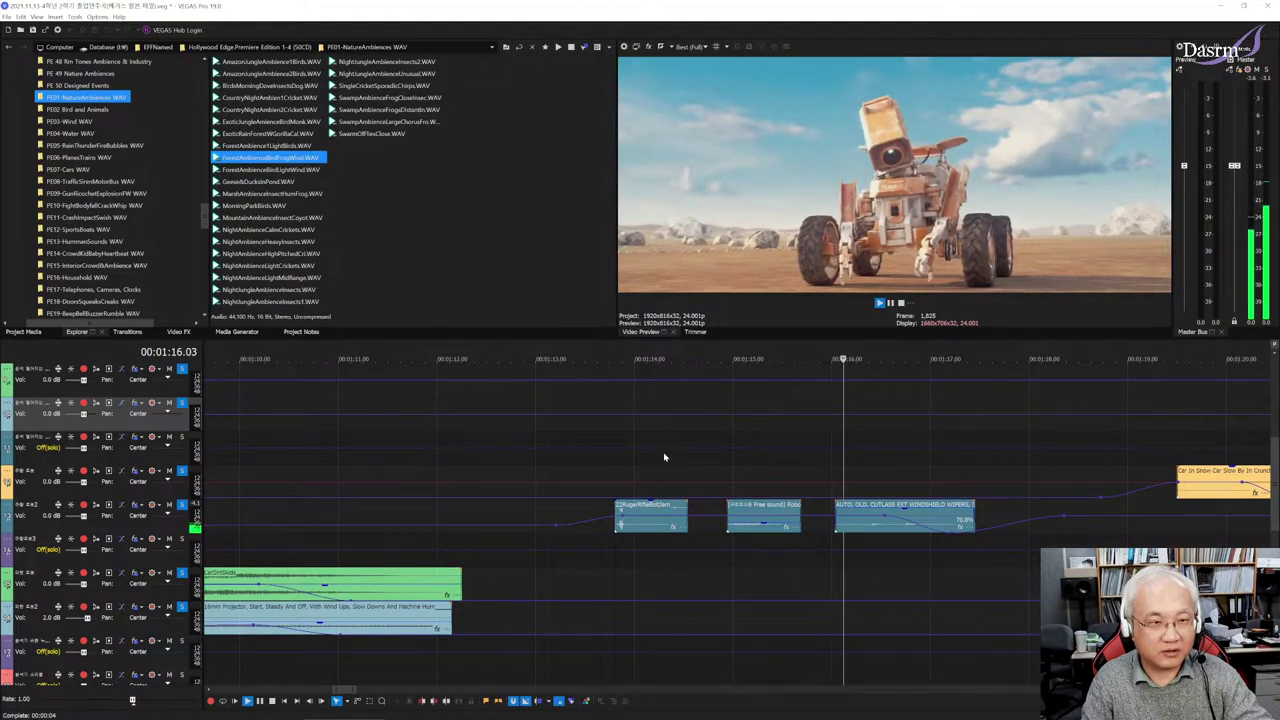
scroll(708, 500, "down", 3)
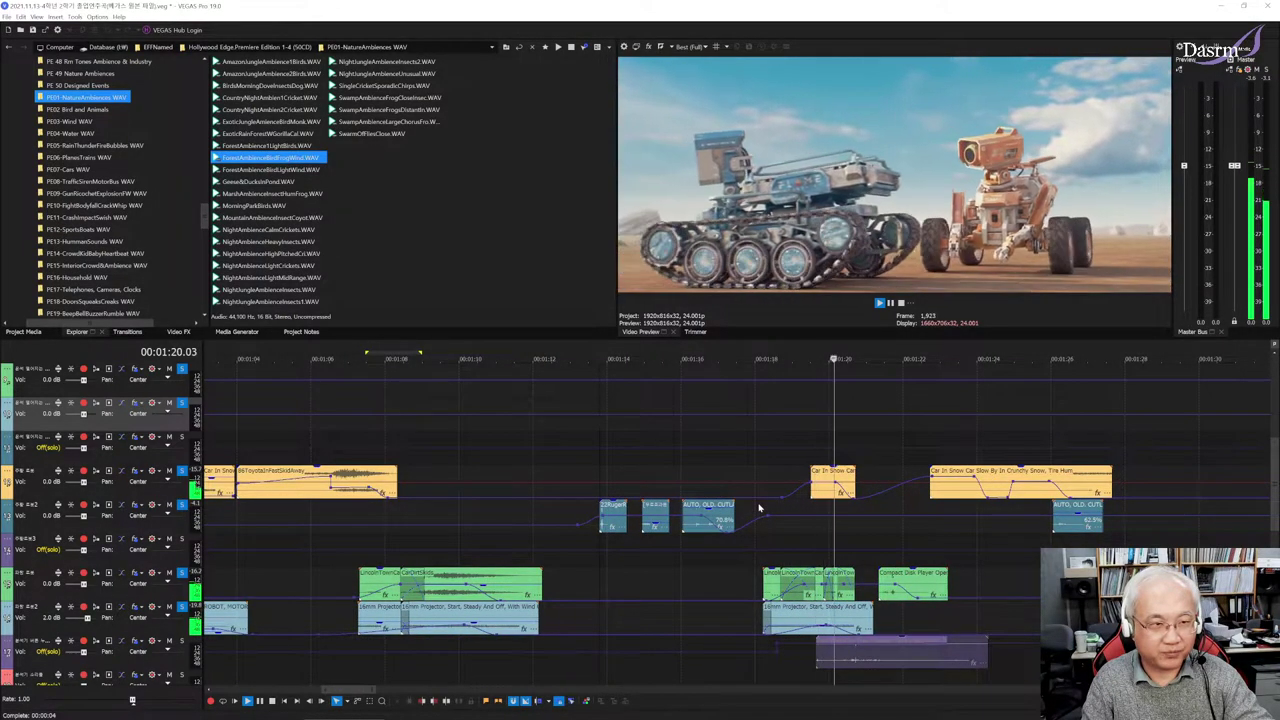
Select the purple DAT player clip near 01:19 and play from there
key("space")
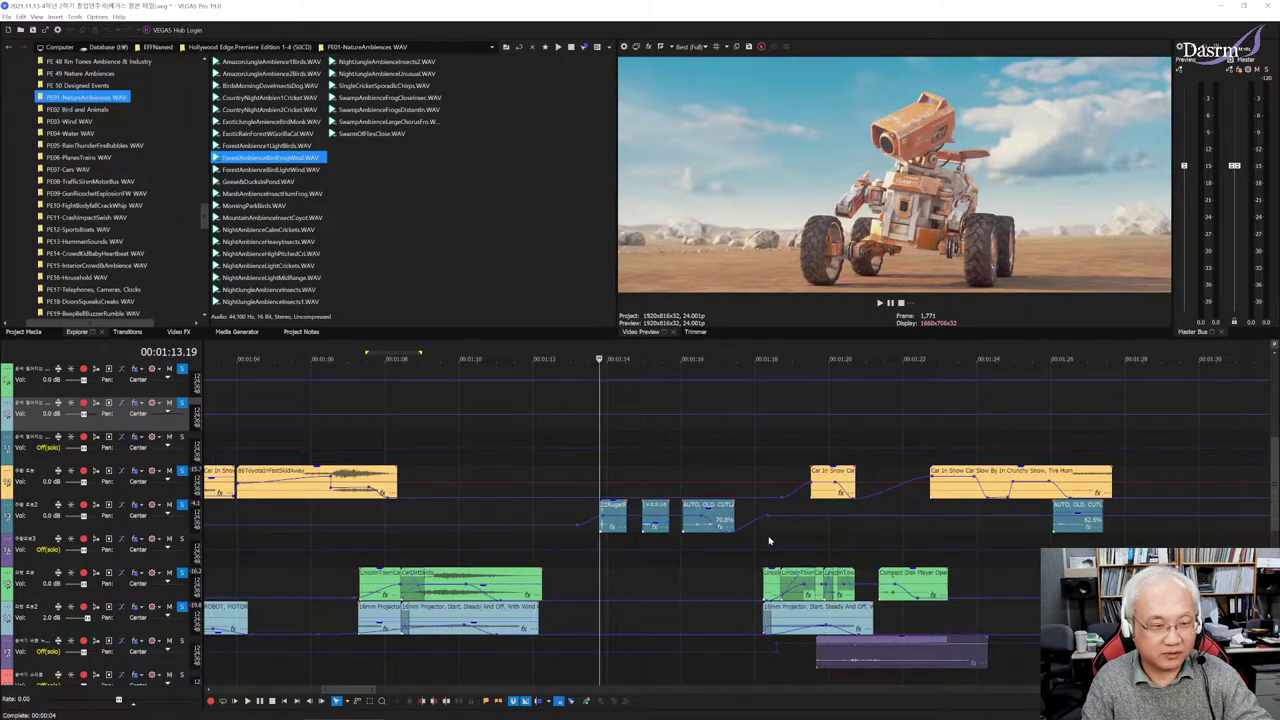
left_click(762, 541)
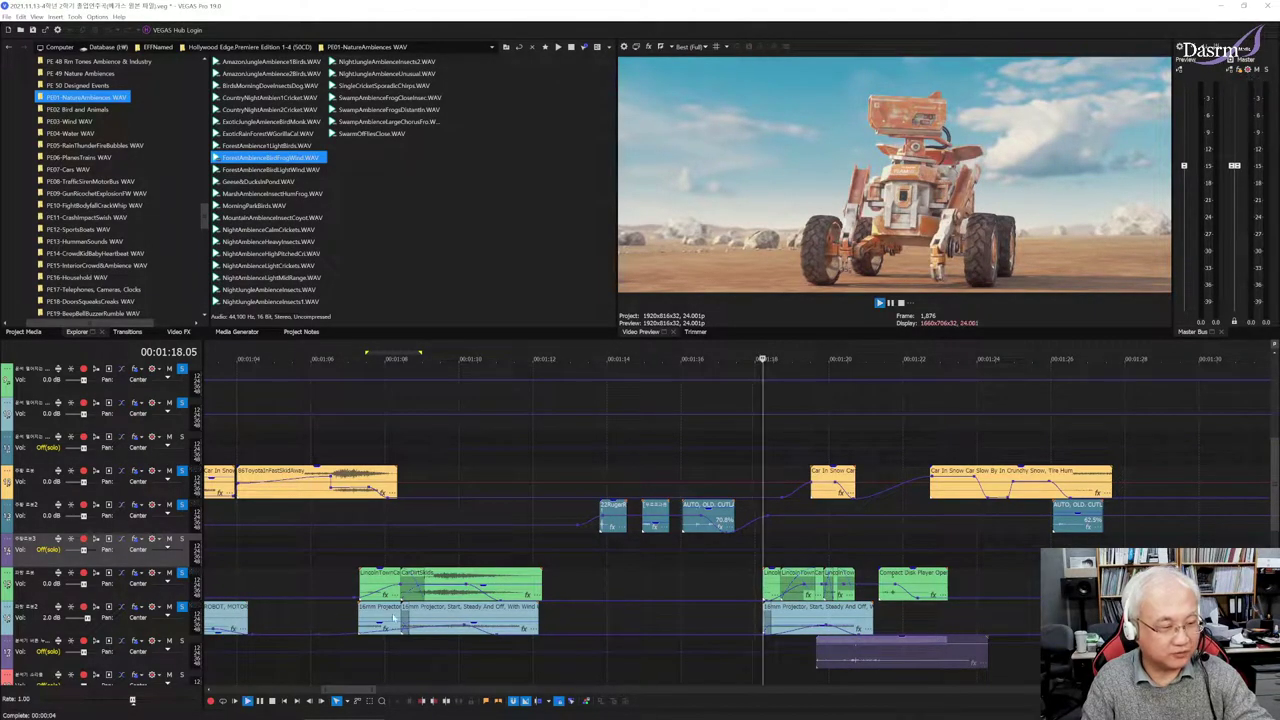
key("space")
left_click(368, 652)
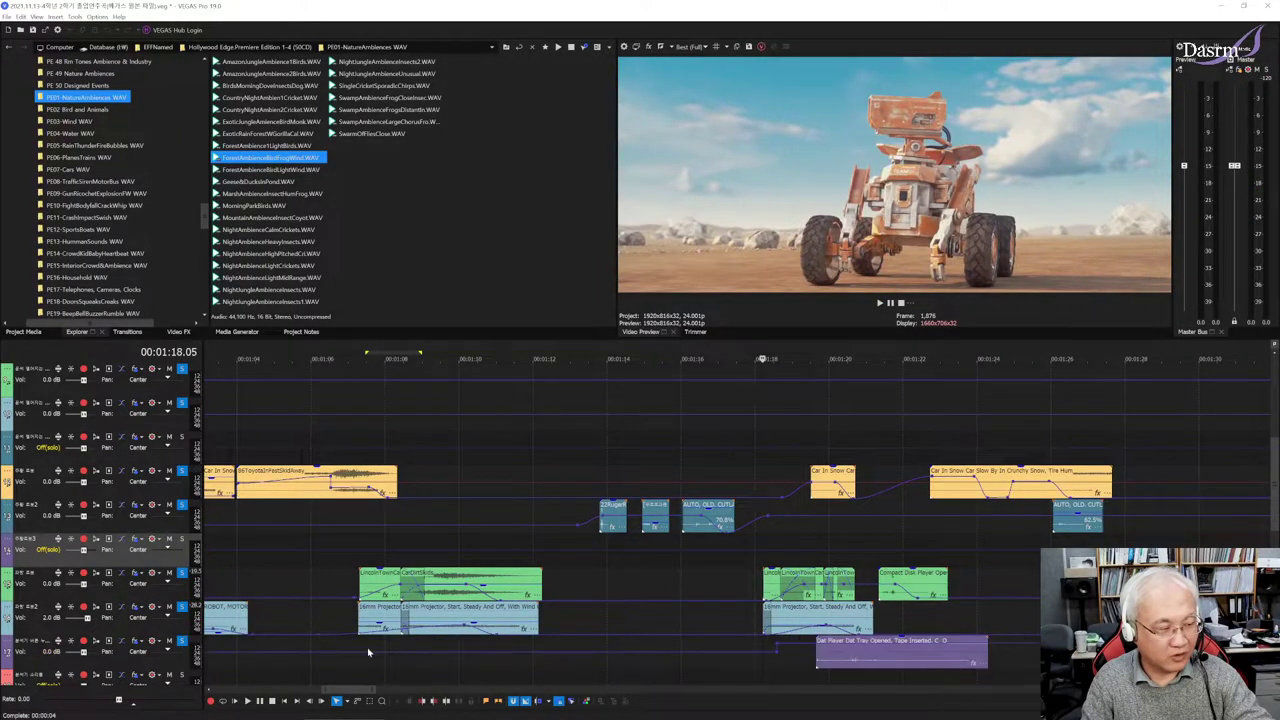
left_click(820, 665)
key("space")
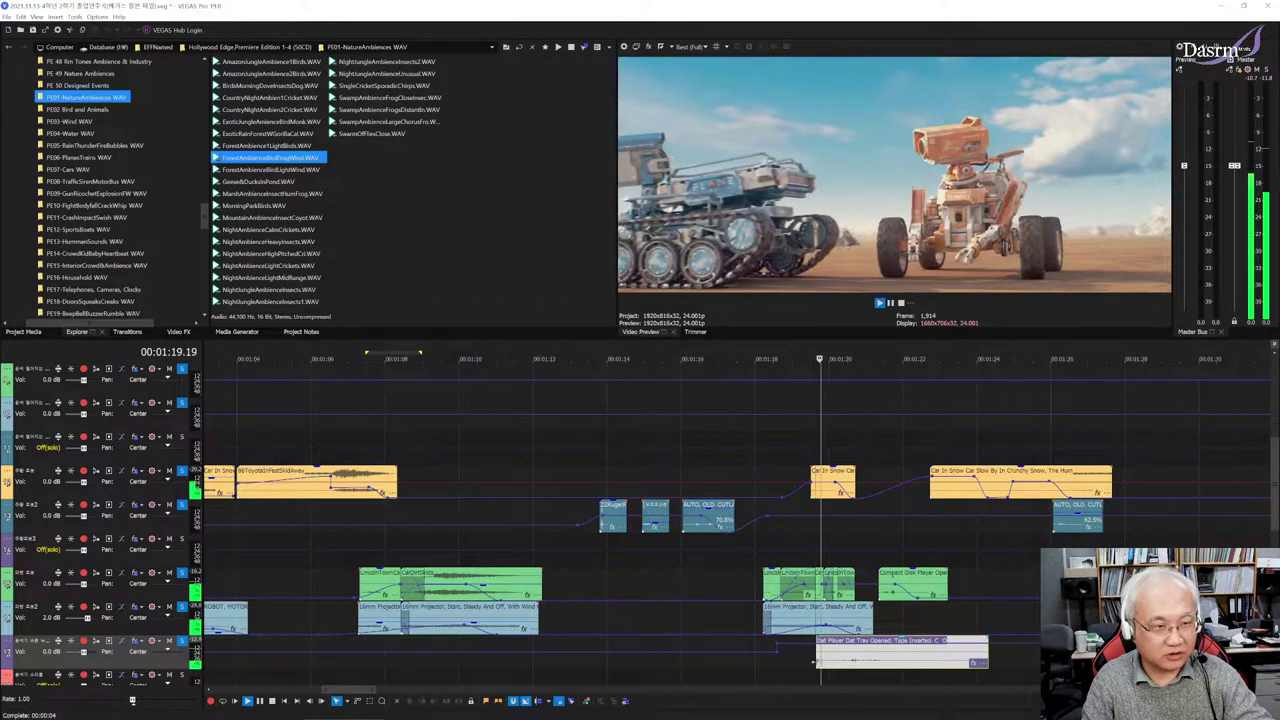
Solo the DAT player track with the green and blue effect tracks, returning to about 01:18
left_click(181, 606)
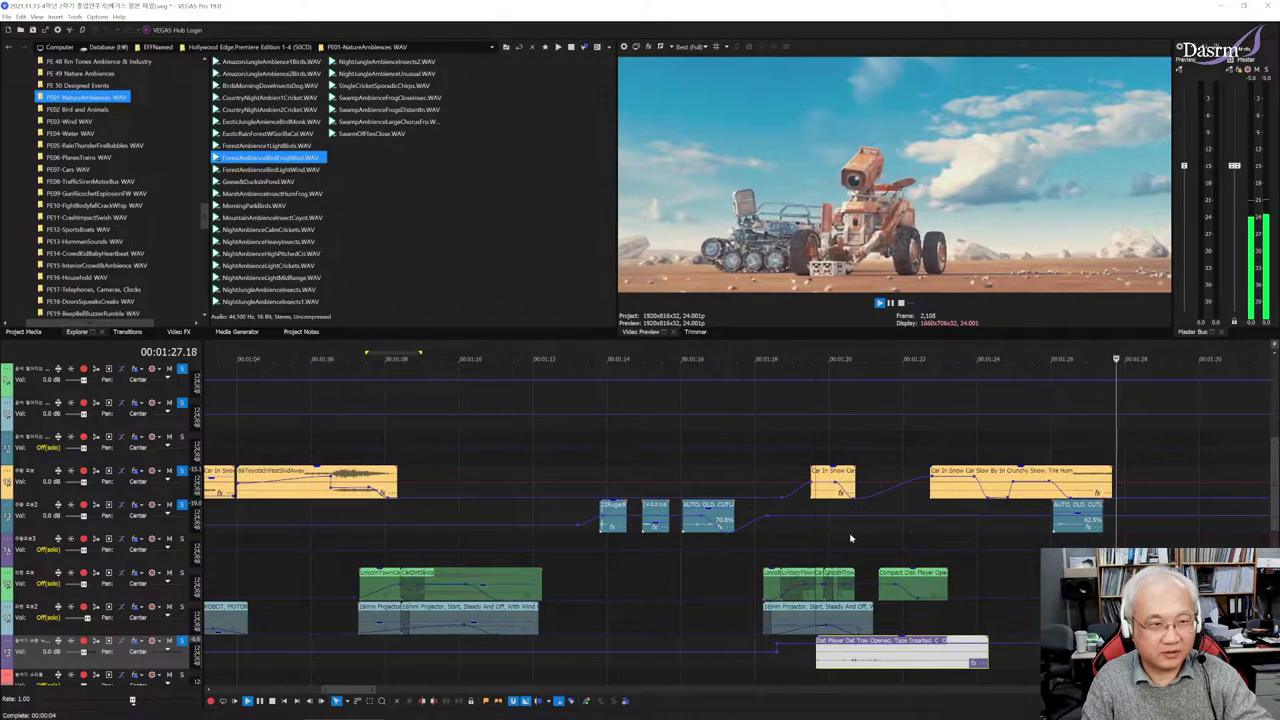
key("space")
left_click(182, 606)
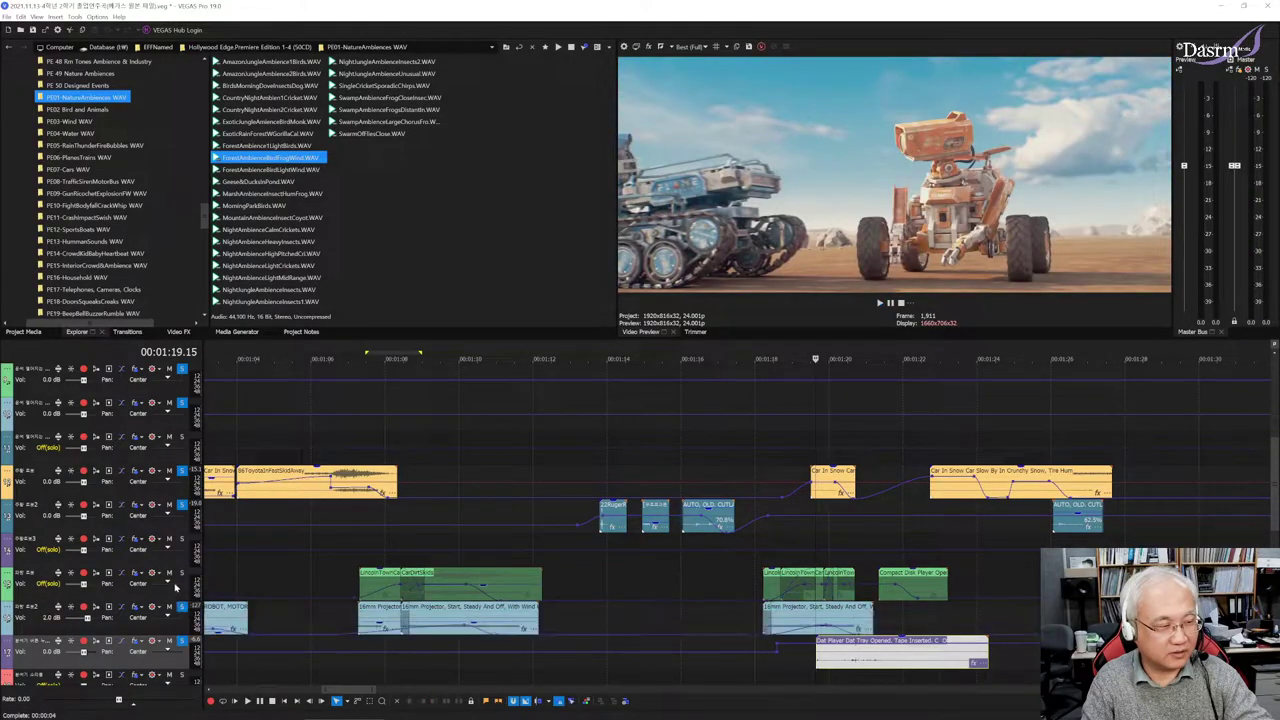
left_click(182, 572)
left_click(767, 540)
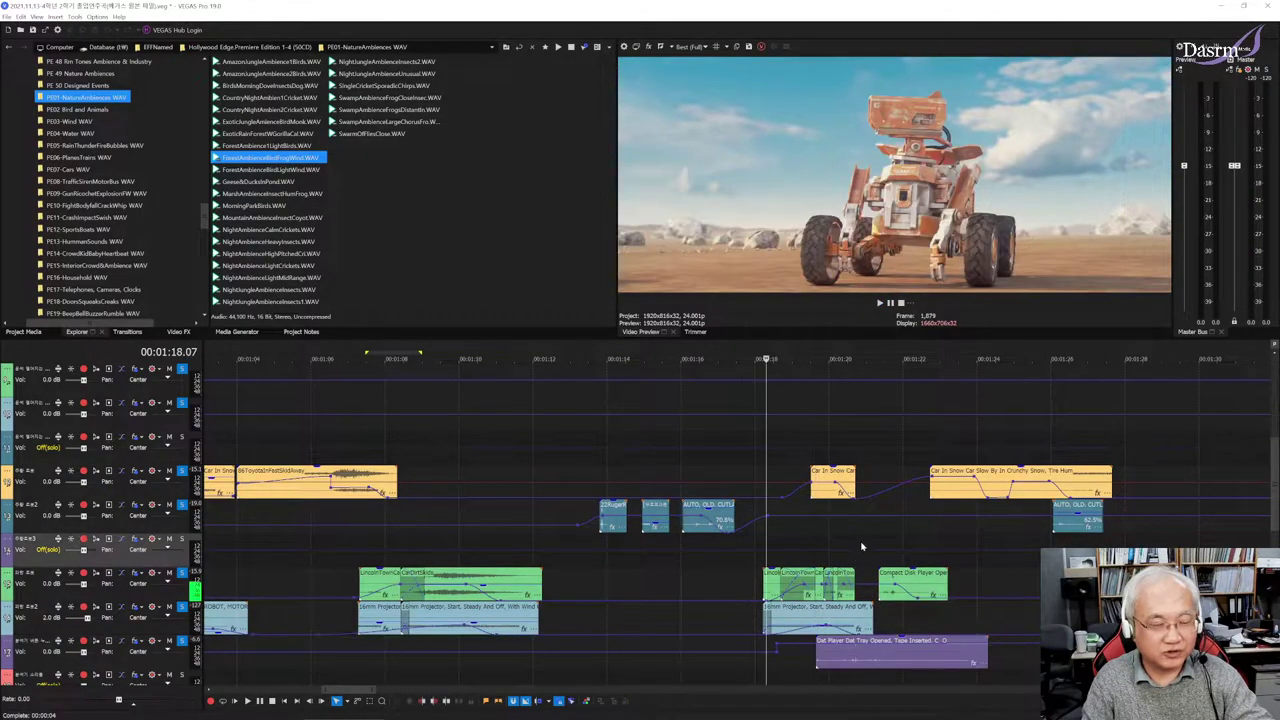
left_click_drag(773, 541, 849, 537)
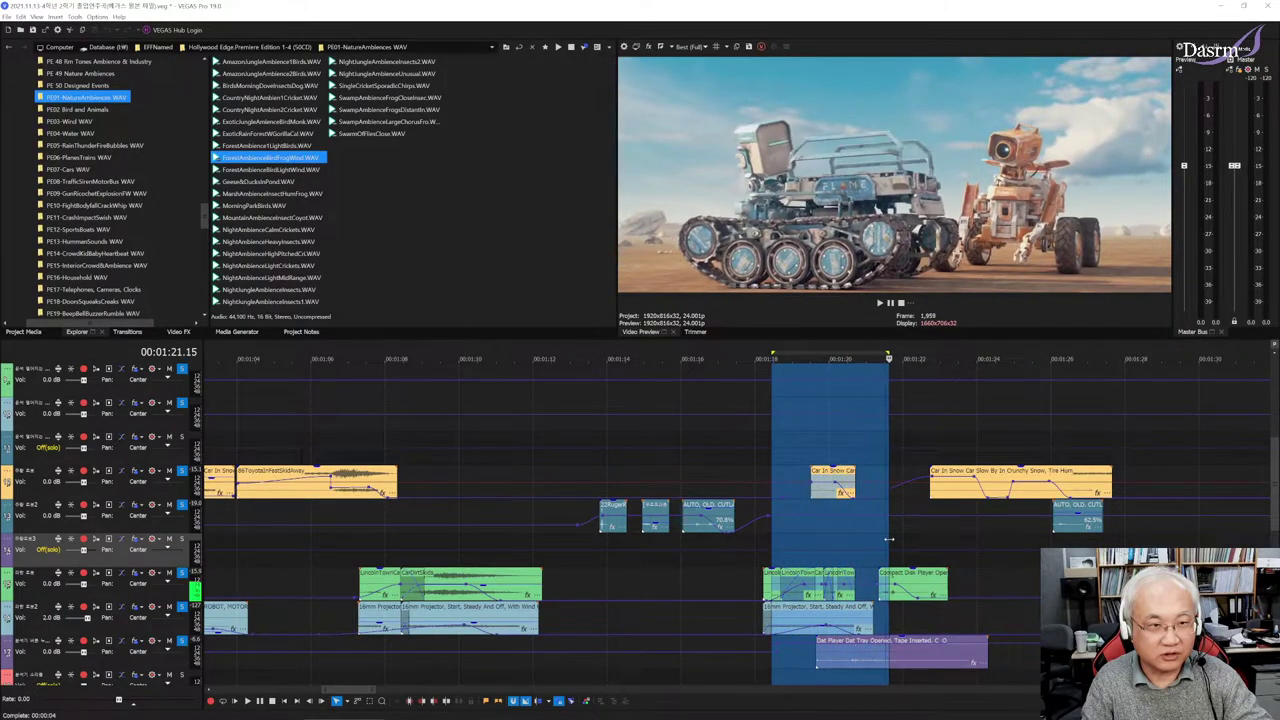
mouse_move(849, 537)
left_mouse_down()
mouse_move(829, 539)
mouse_move(844, 539)
left_mouse_up()
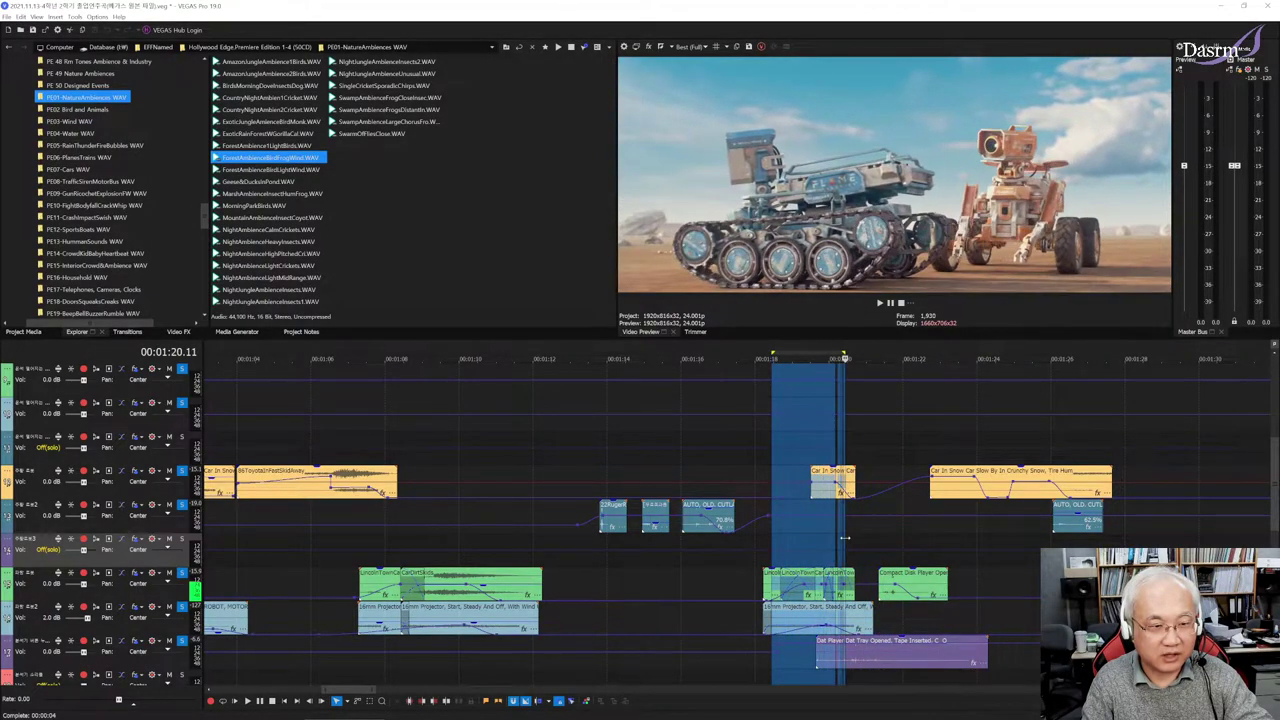
left_click(822, 541)
left_click(812, 539)
scroll(836, 546, "up", 3)
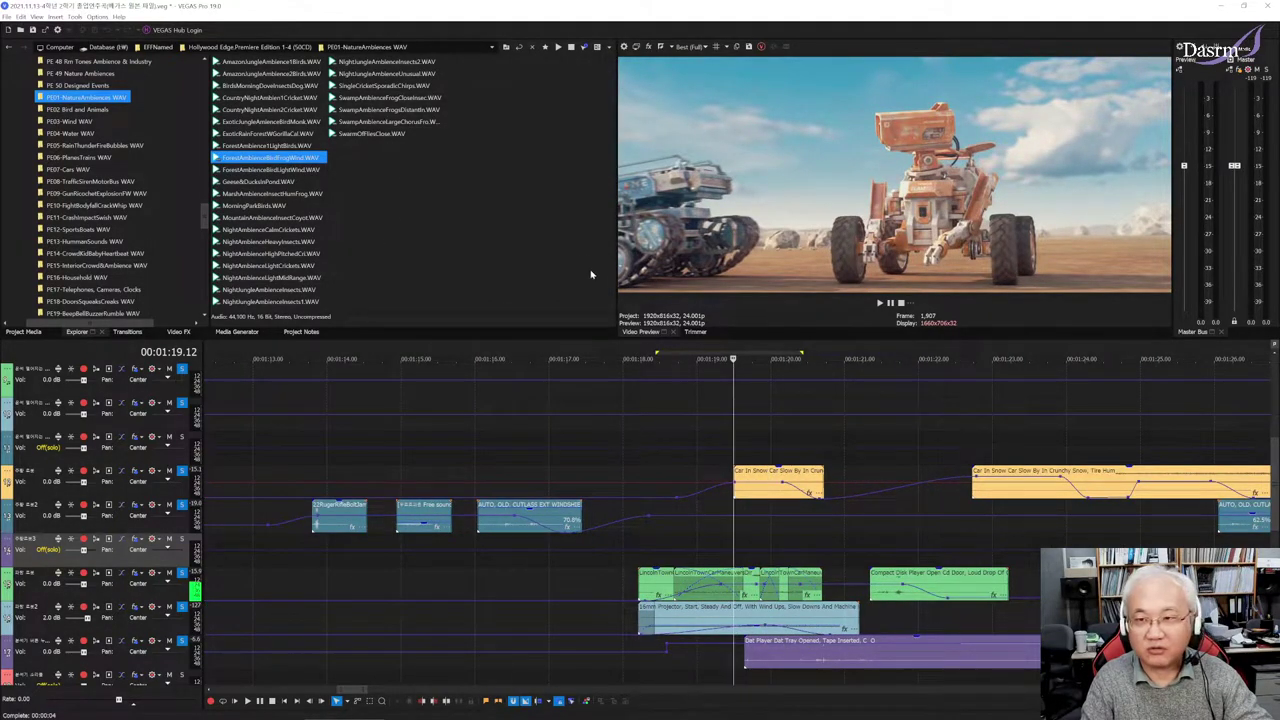
left_click(720, 541)
left_click_drag(728, 541, 785, 540)
left_click(800, 542)
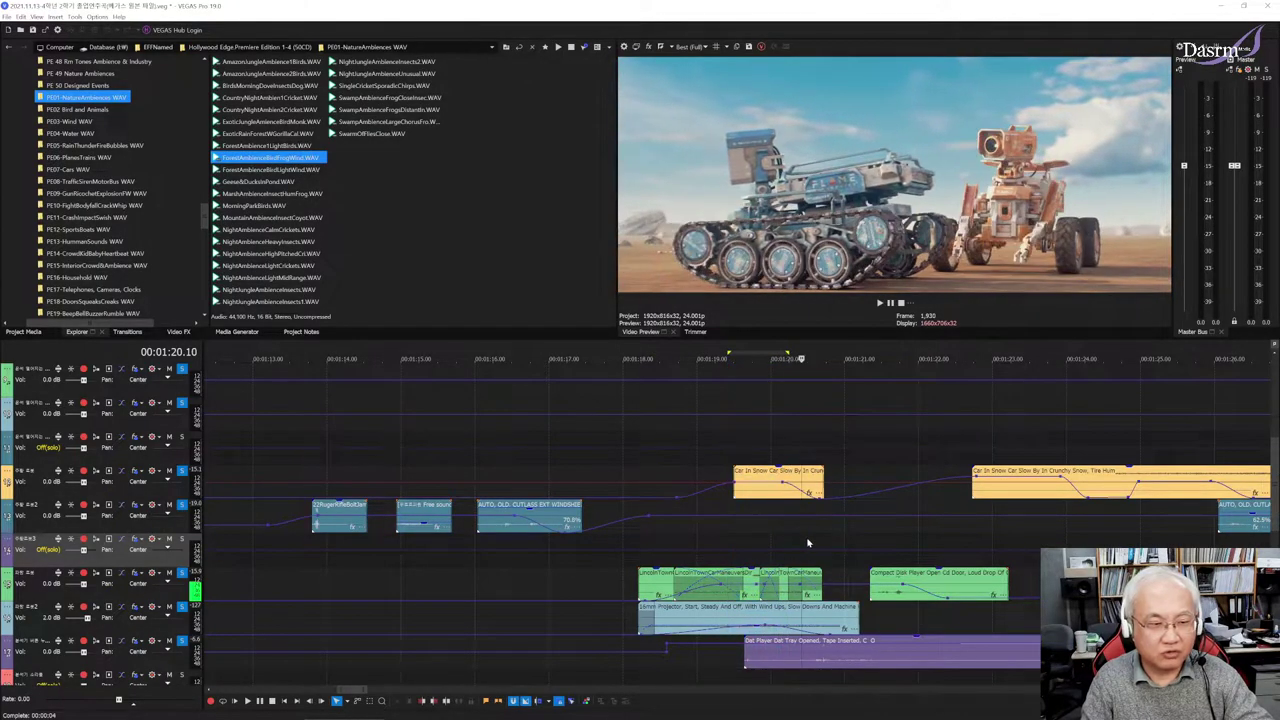
left_click(808, 542)
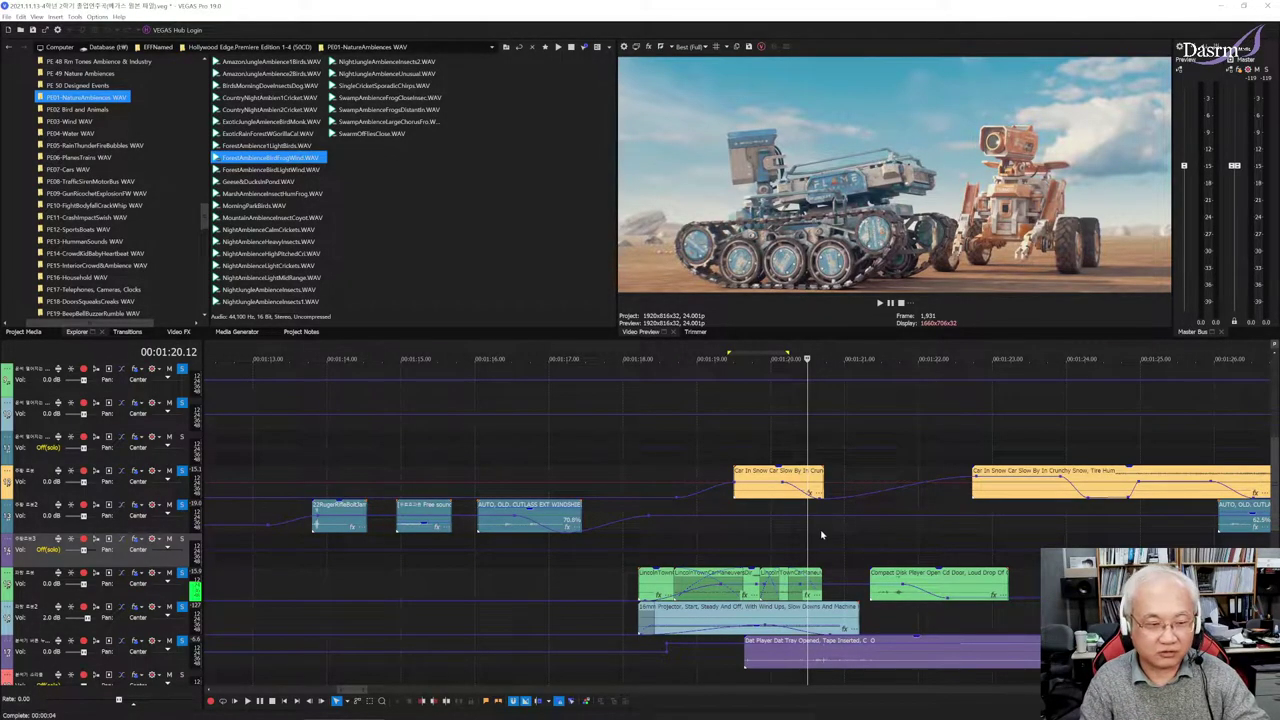
left_click(822, 531)
left_click(838, 533)
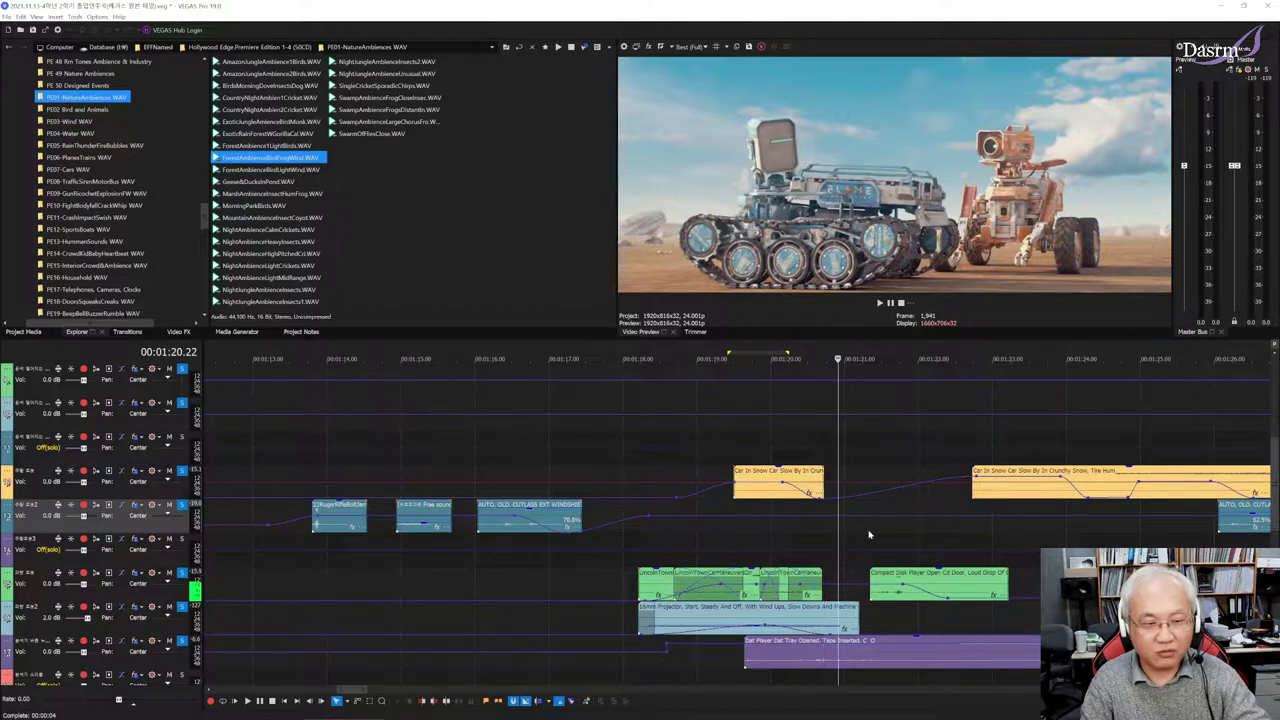
left_click(869, 534)
left_click(874, 537)
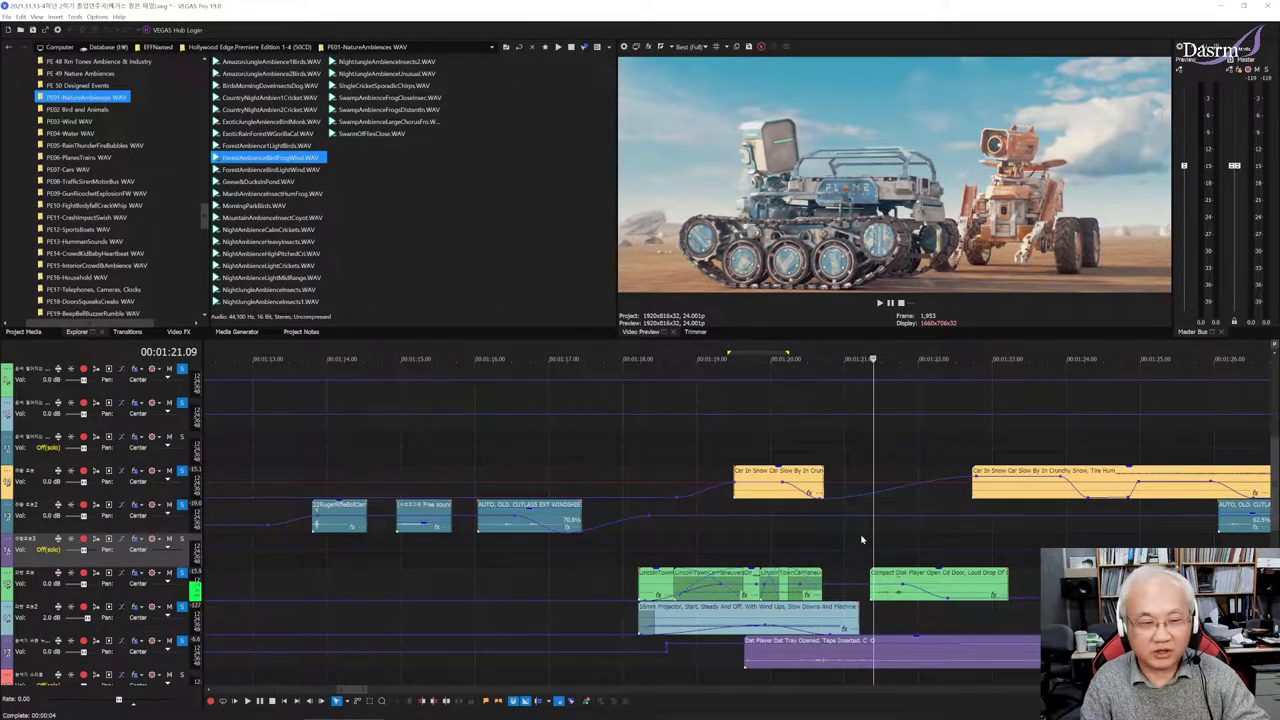
left_click(815, 539)
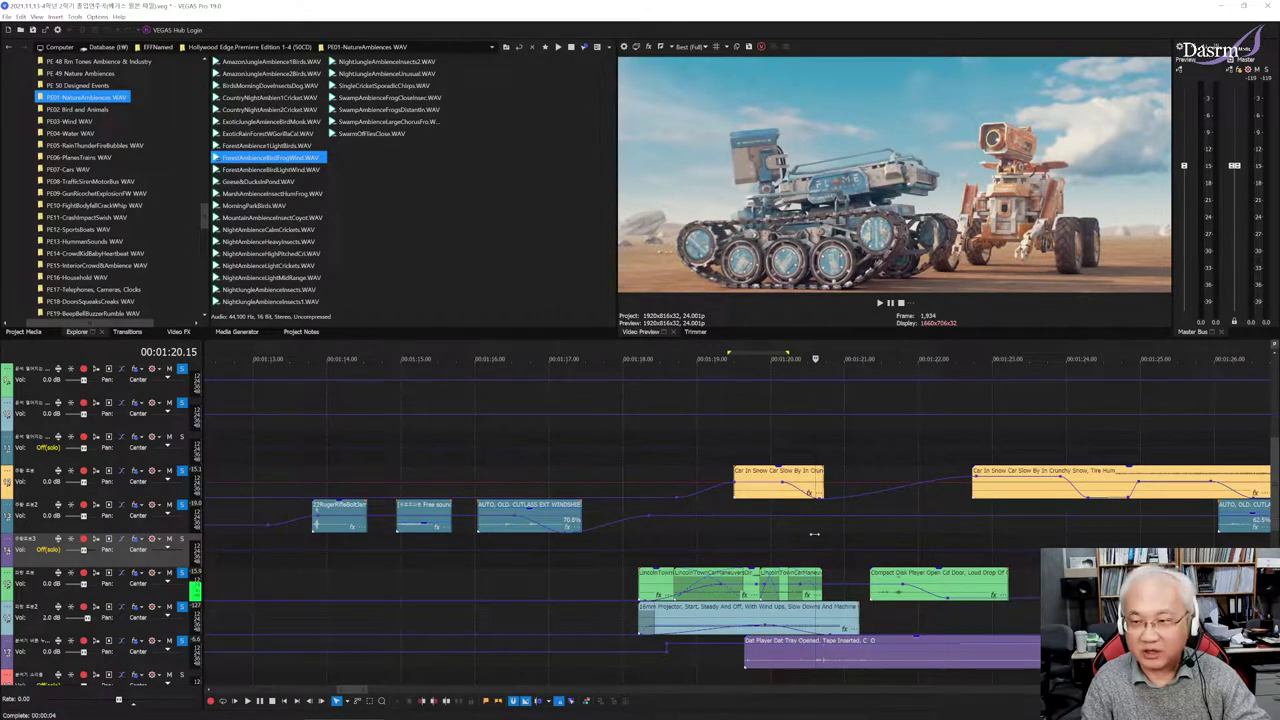
left_click(807, 538)
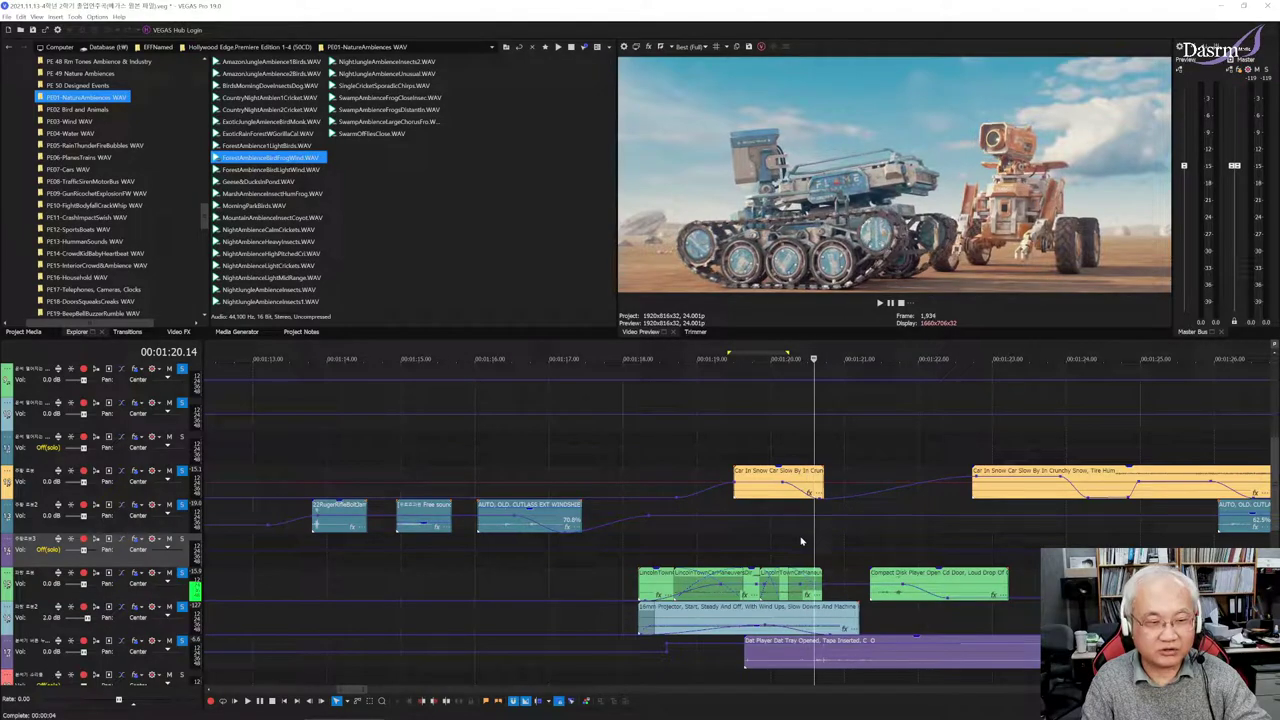
key("space")
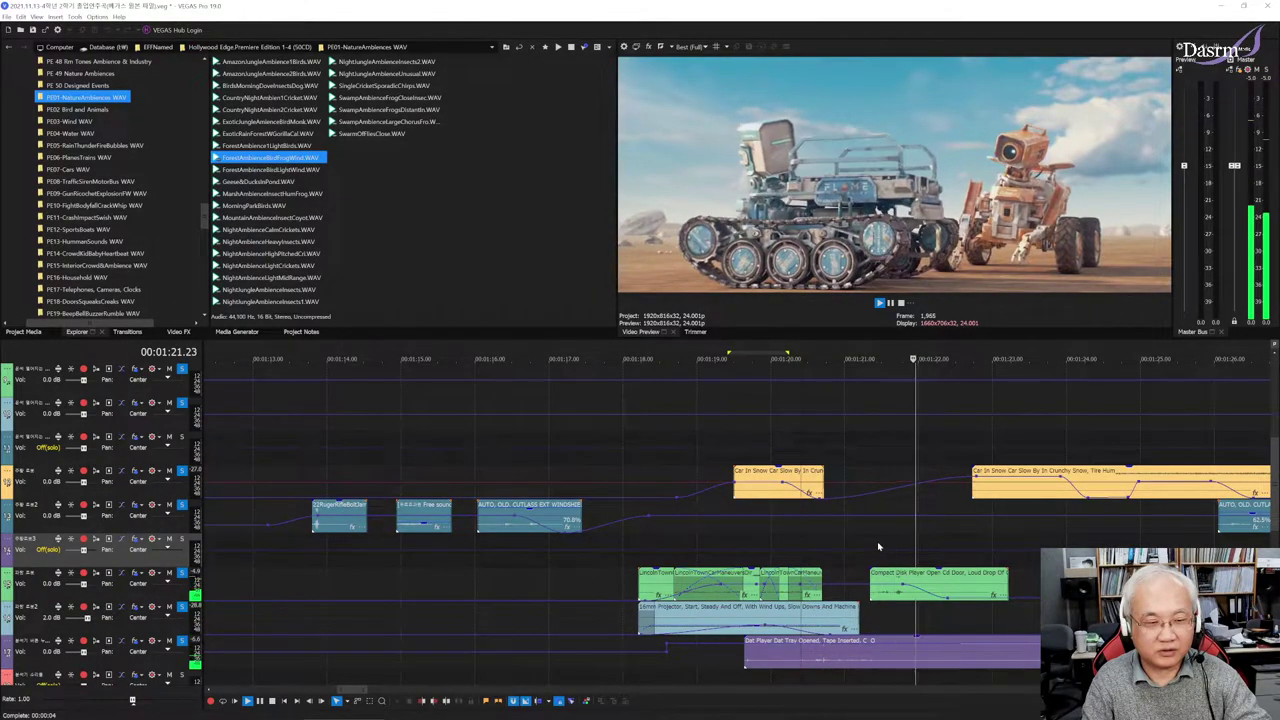
key("space")
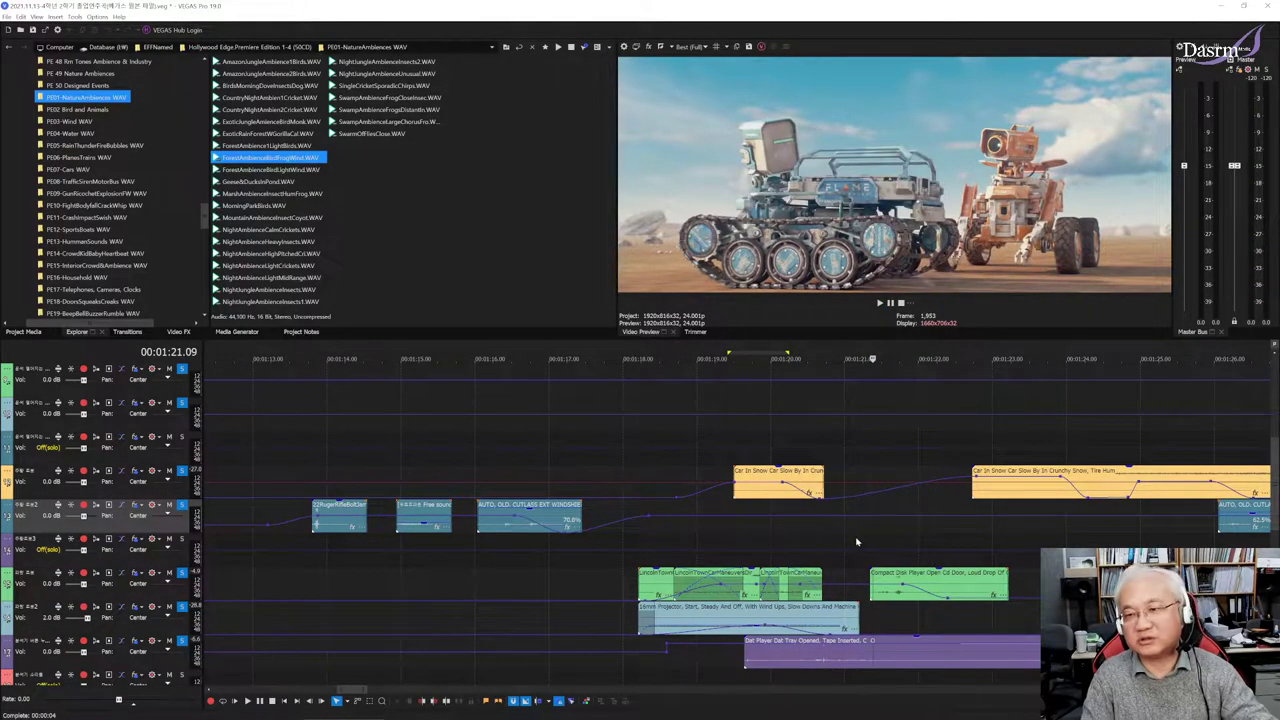
scroll(857, 540, "left", 4)
Play the sound effects onward from 01:21, then stop and scroll down the tracks
scroll(830, 537, "right", 3)
scroll(802, 535, "right", 4)
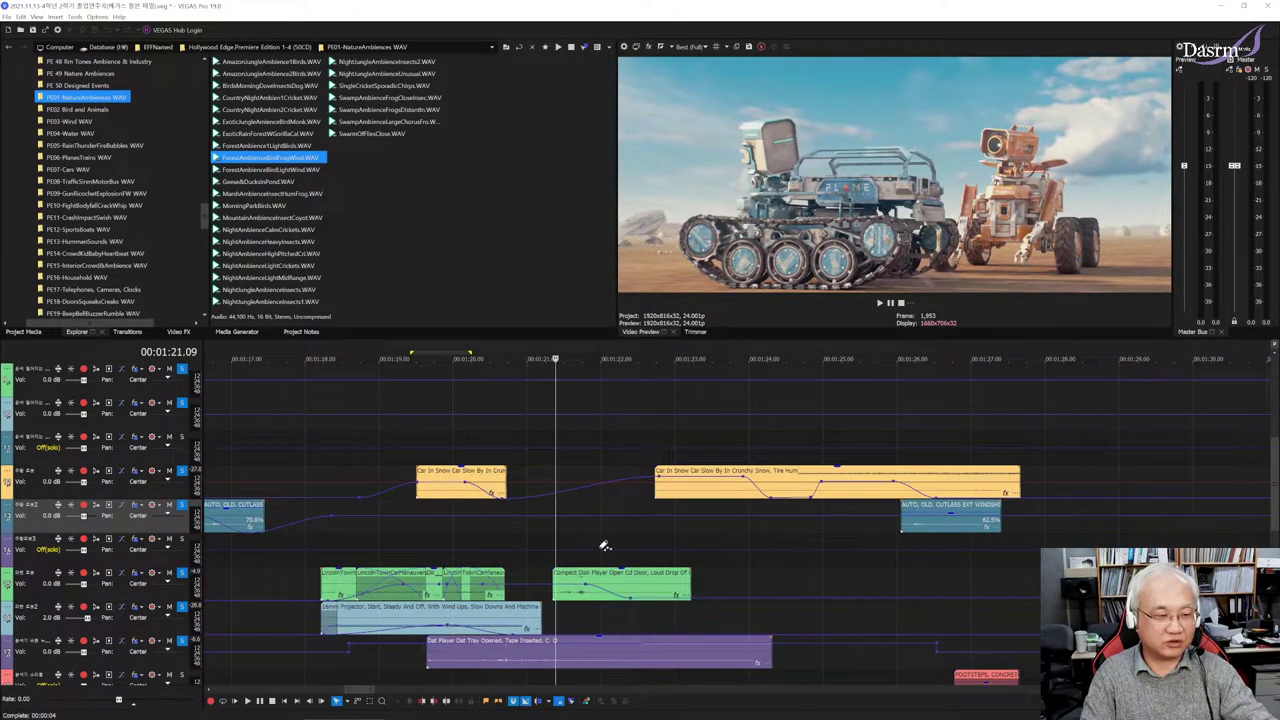
key("space")
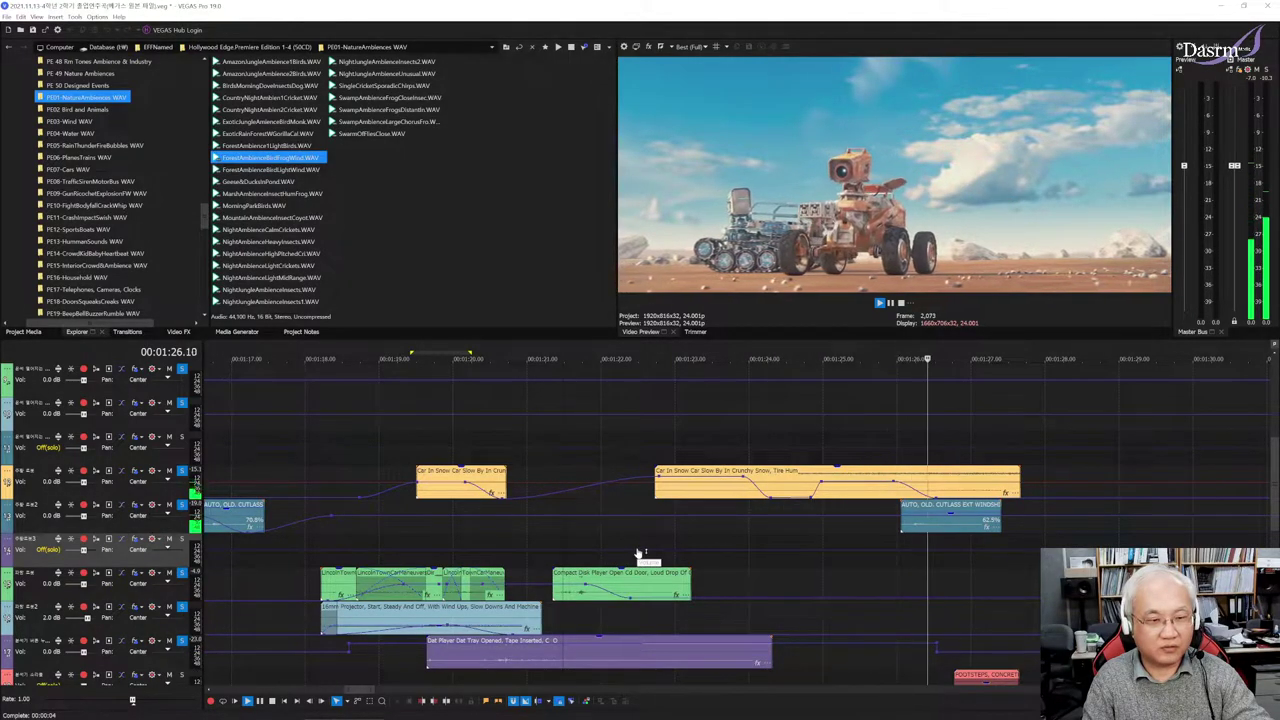
scroll(638, 553, "down", 3)
scroll(640, 555, "down", 2)
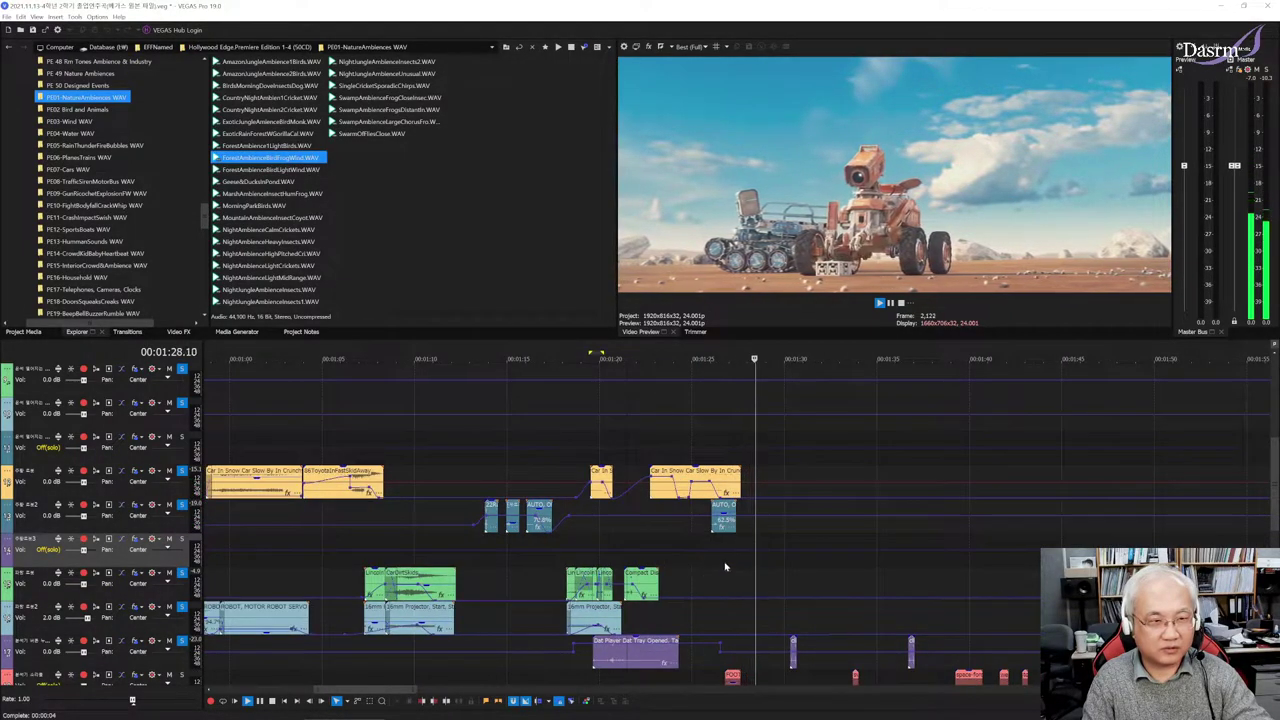
key("space")
scroll(724, 567, "down", 1)
scroll(726, 562, "down", 1)
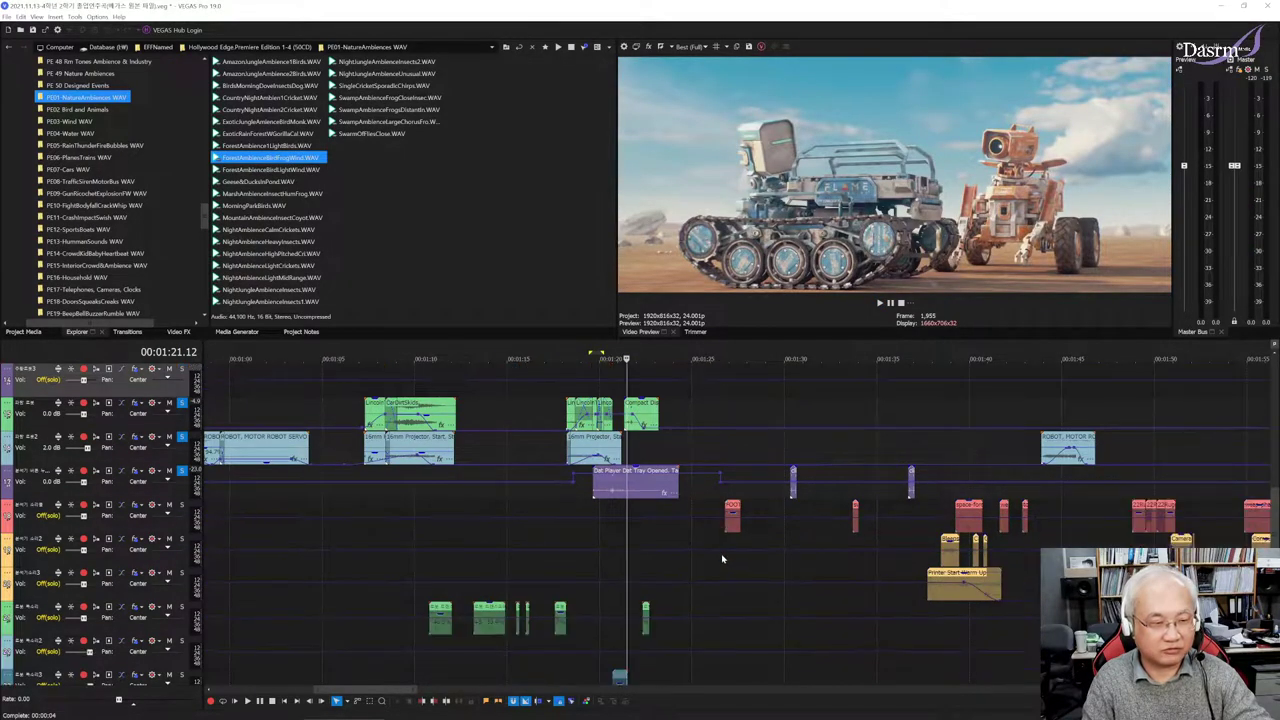
scroll(700, 559, "down", 1)
Solo the short green clips' track and audition it from 01:10 and the later clips
left_click(435, 532)
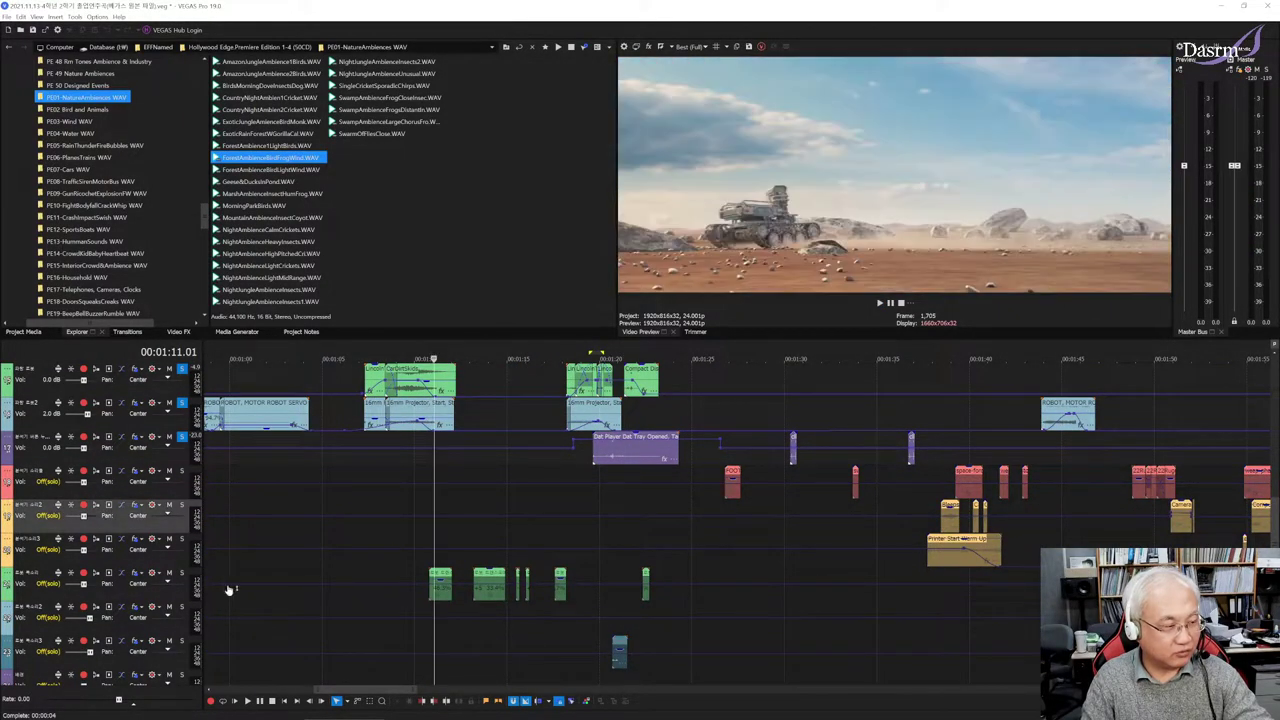
left_click(182, 574)
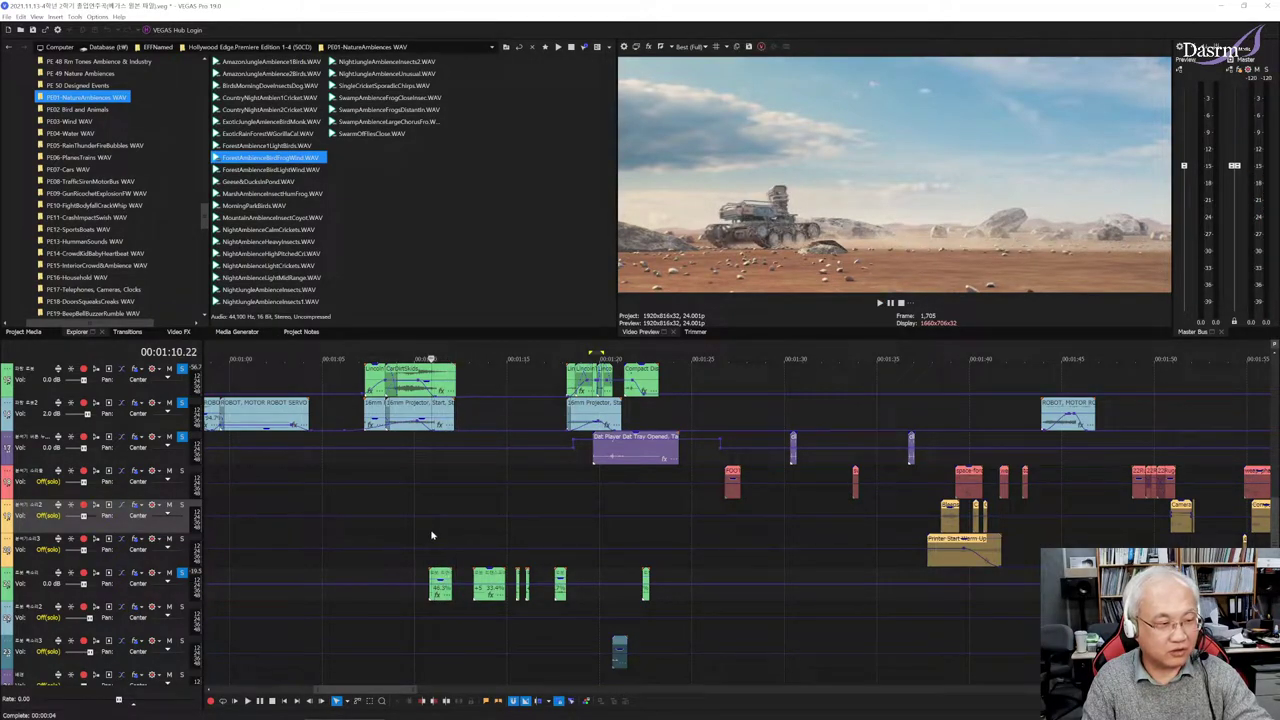
key("space")
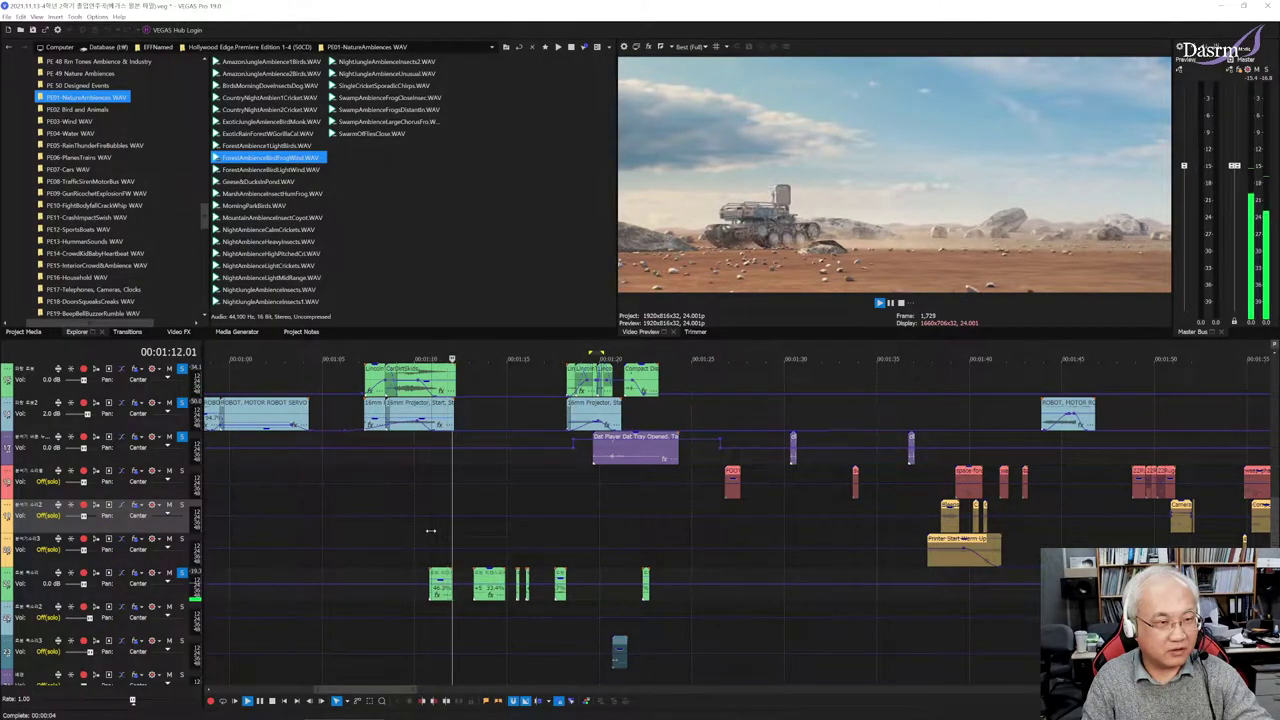
key("space")
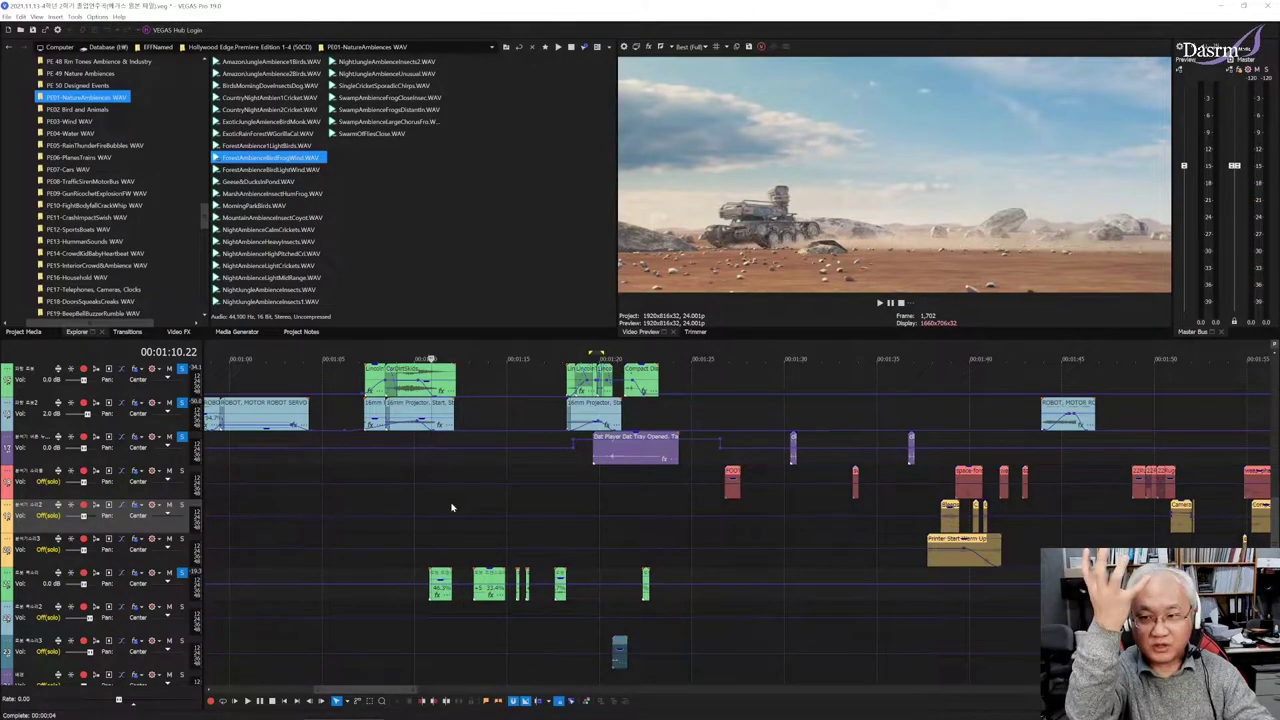
left_click(475, 532)
key("space")
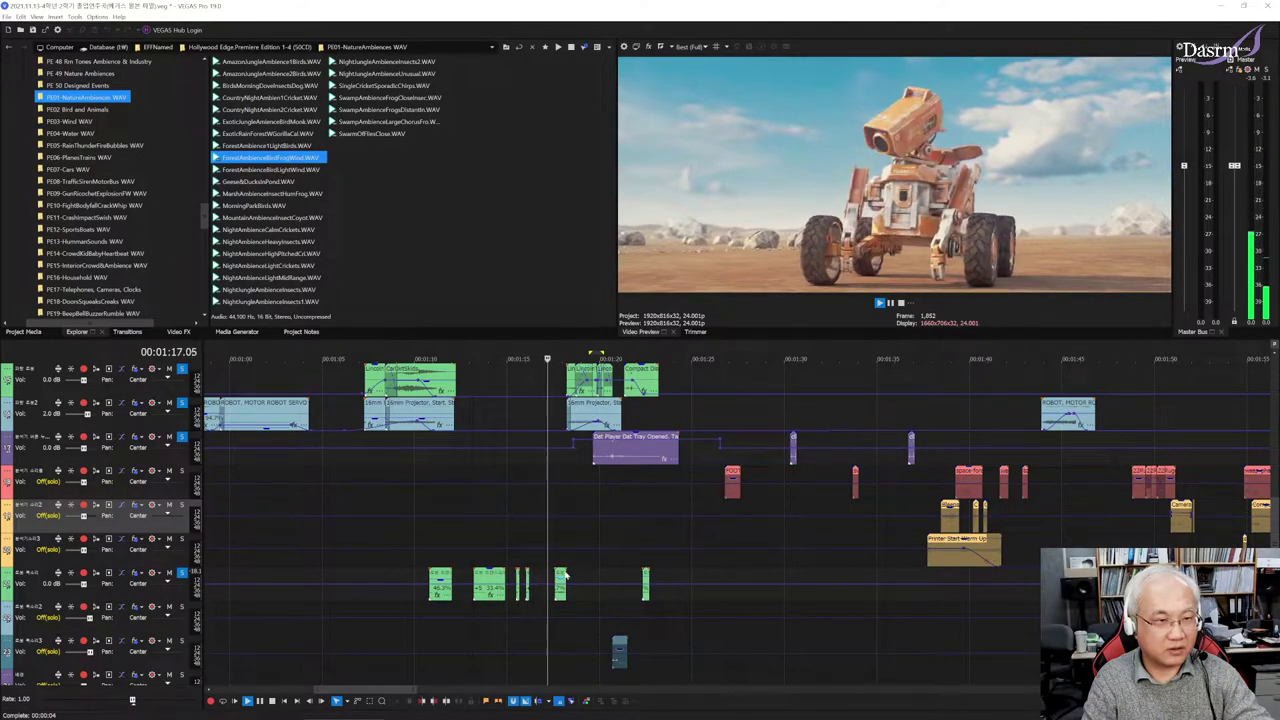
key("space")
Zoom in around the playhead and set it to 01:13.22
key("Up")
key("Up")
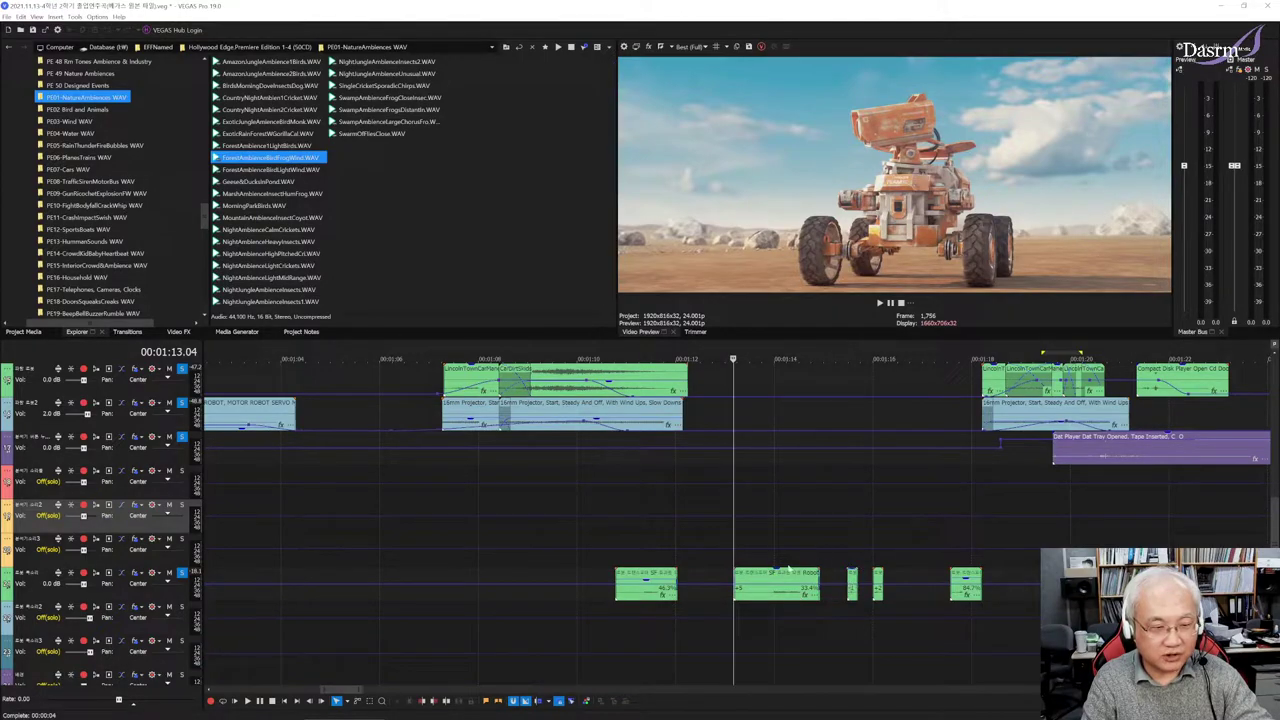
left_click(770, 536)
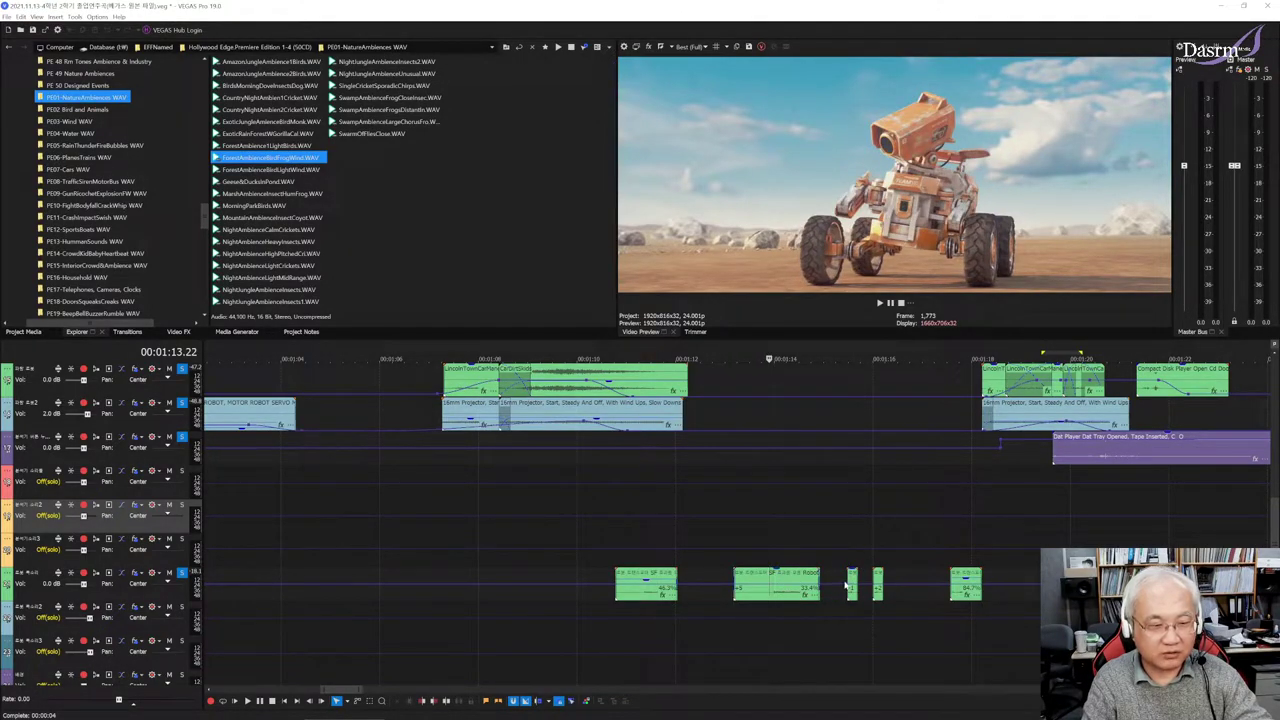
scroll(905, 588, "down", 5)
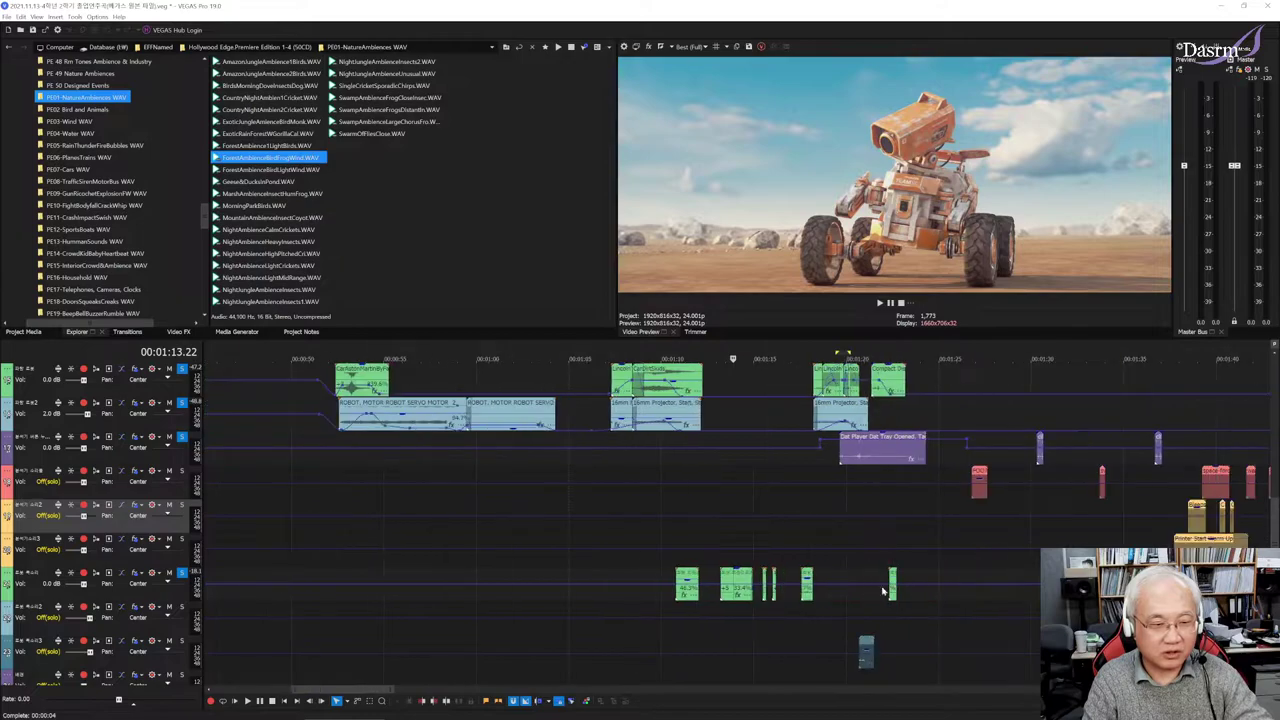
scroll(840, 587, "down", 5)
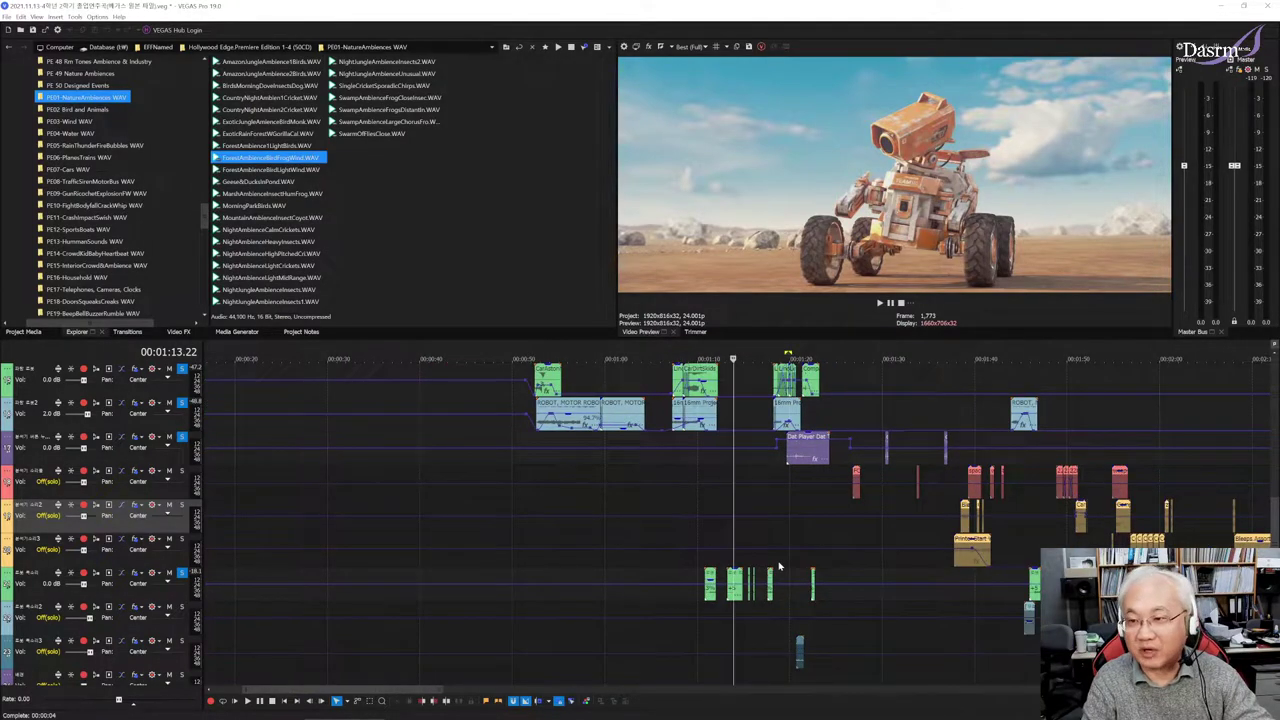
scroll(779, 567, "down", 3)
scroll(780, 567, "down", 2)
Play the orange clips on the lower tracks from 00:50 against the rocky-ground shot
scroll(781, 566, "down", 1)
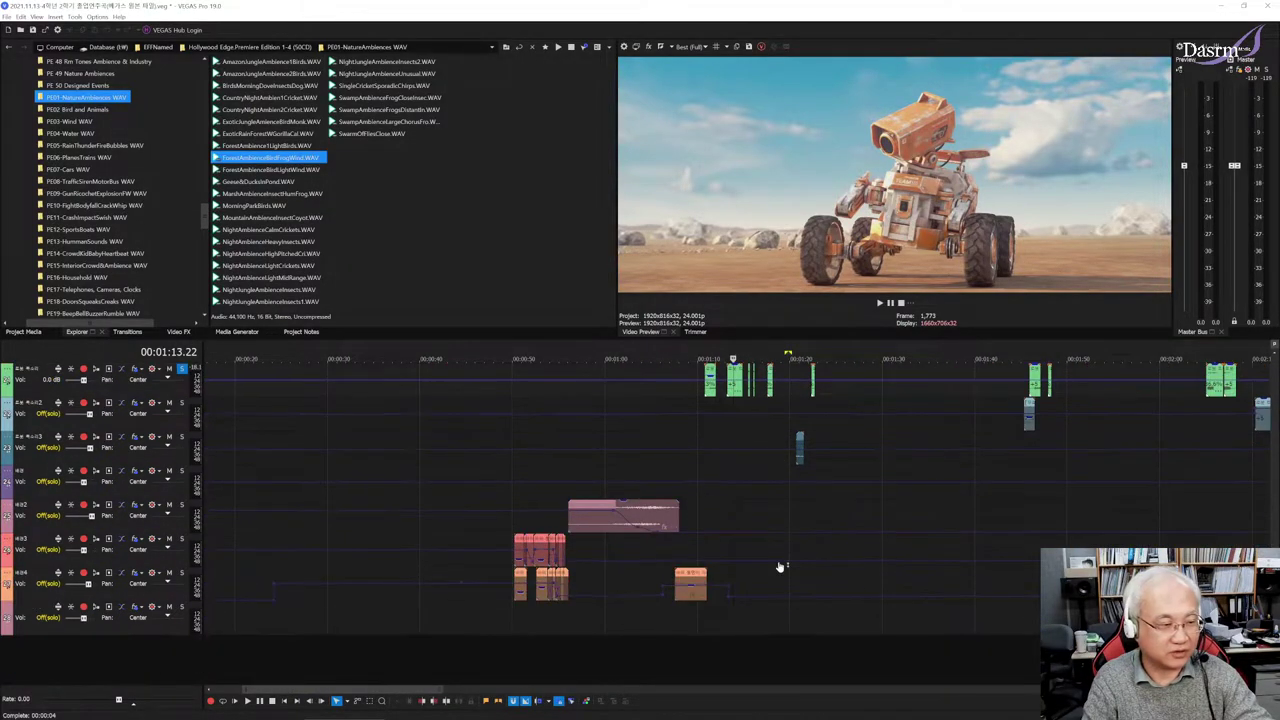
left_click(518, 469)
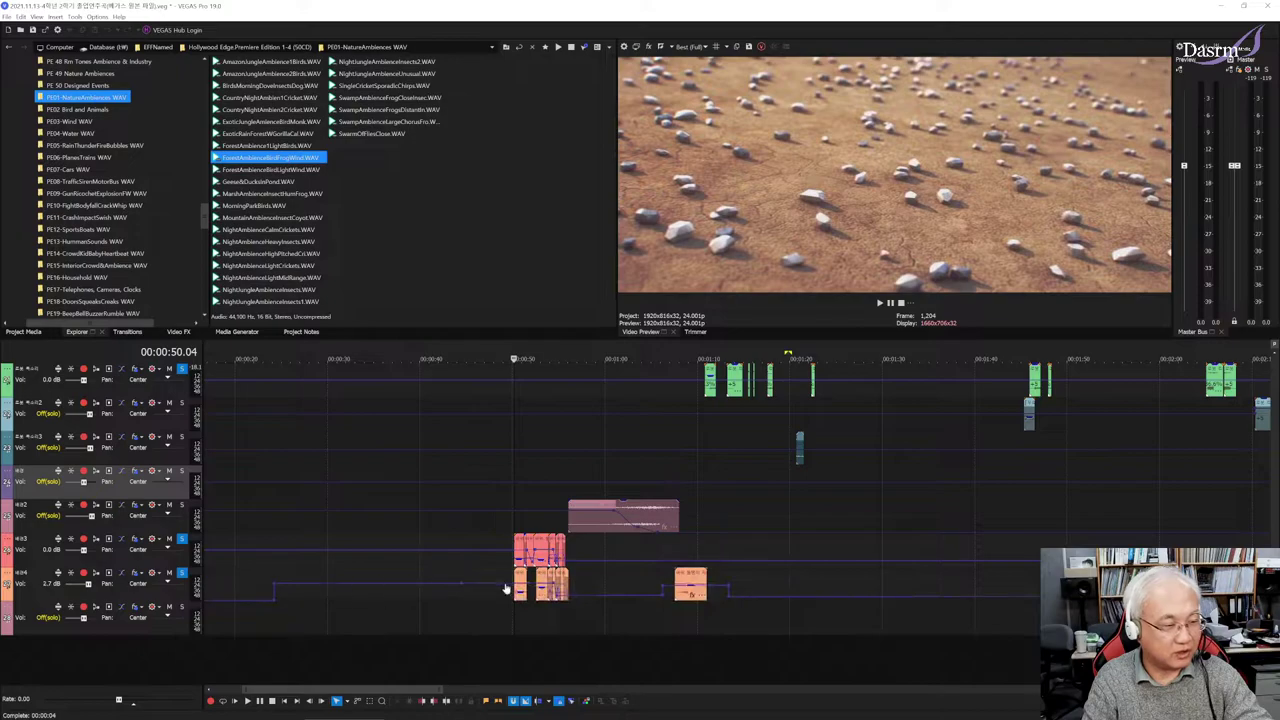
key("space")
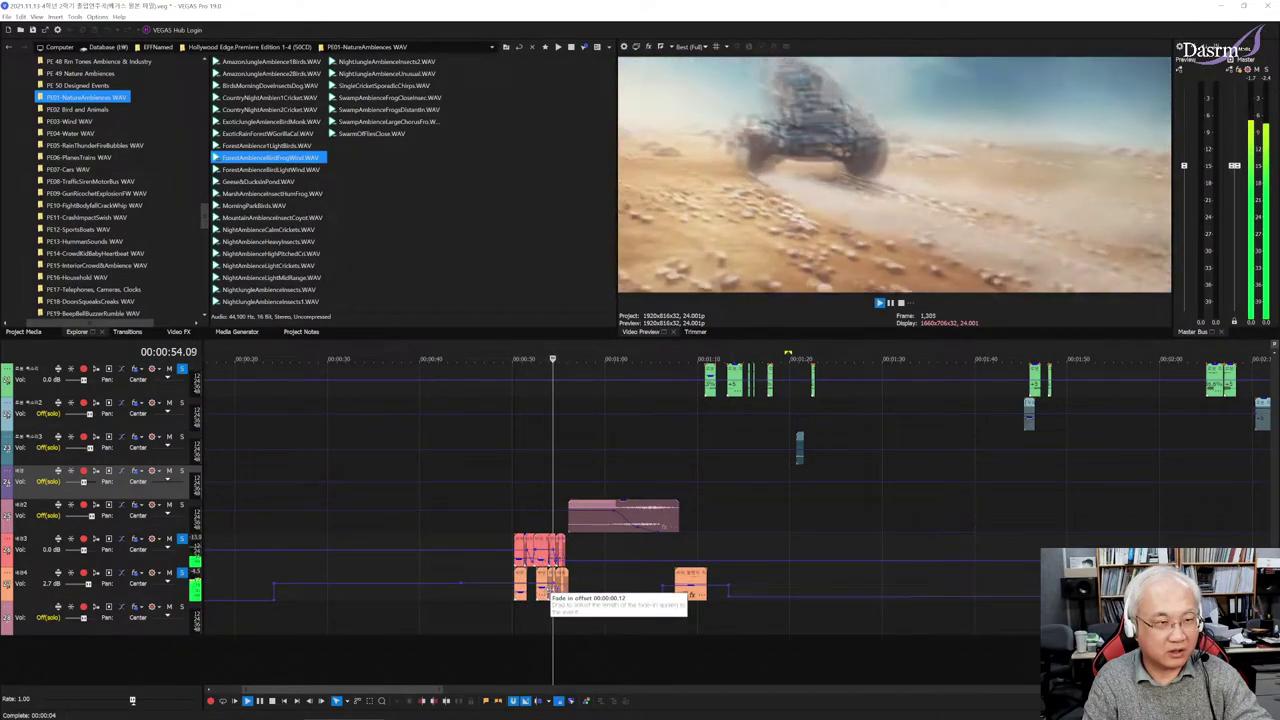
key("space")
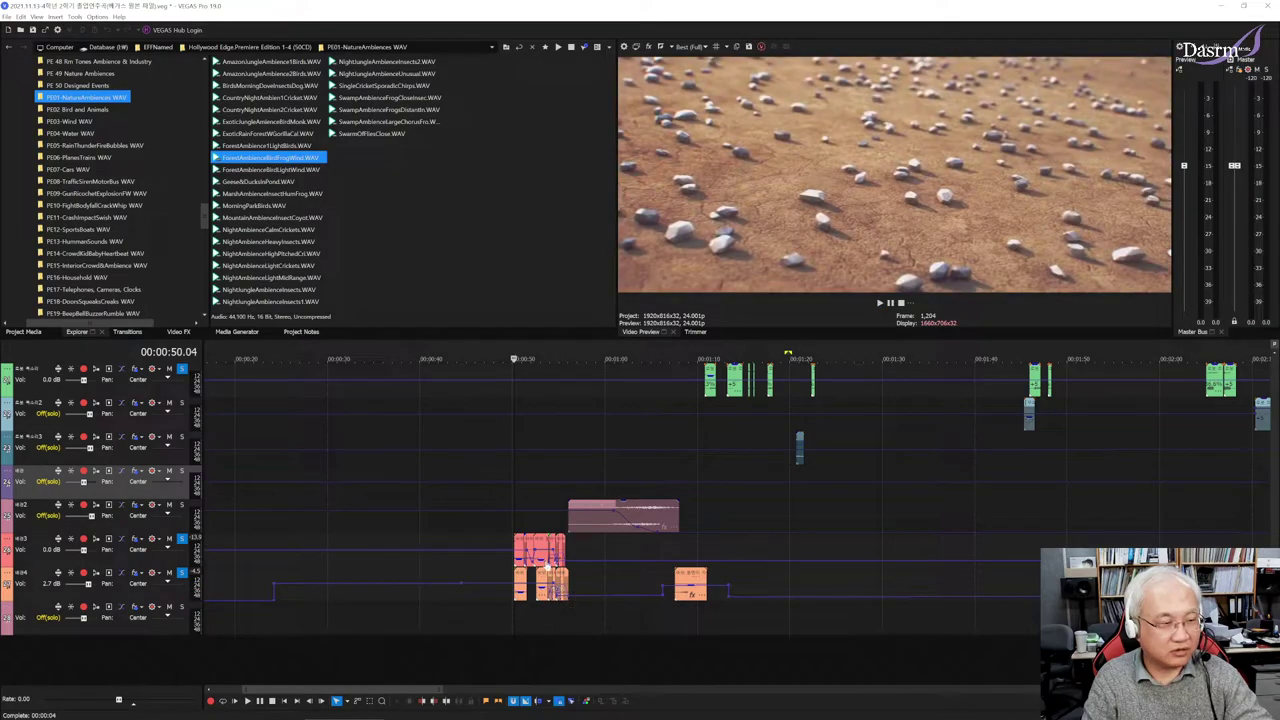
scroll(547, 565, "up", 2)
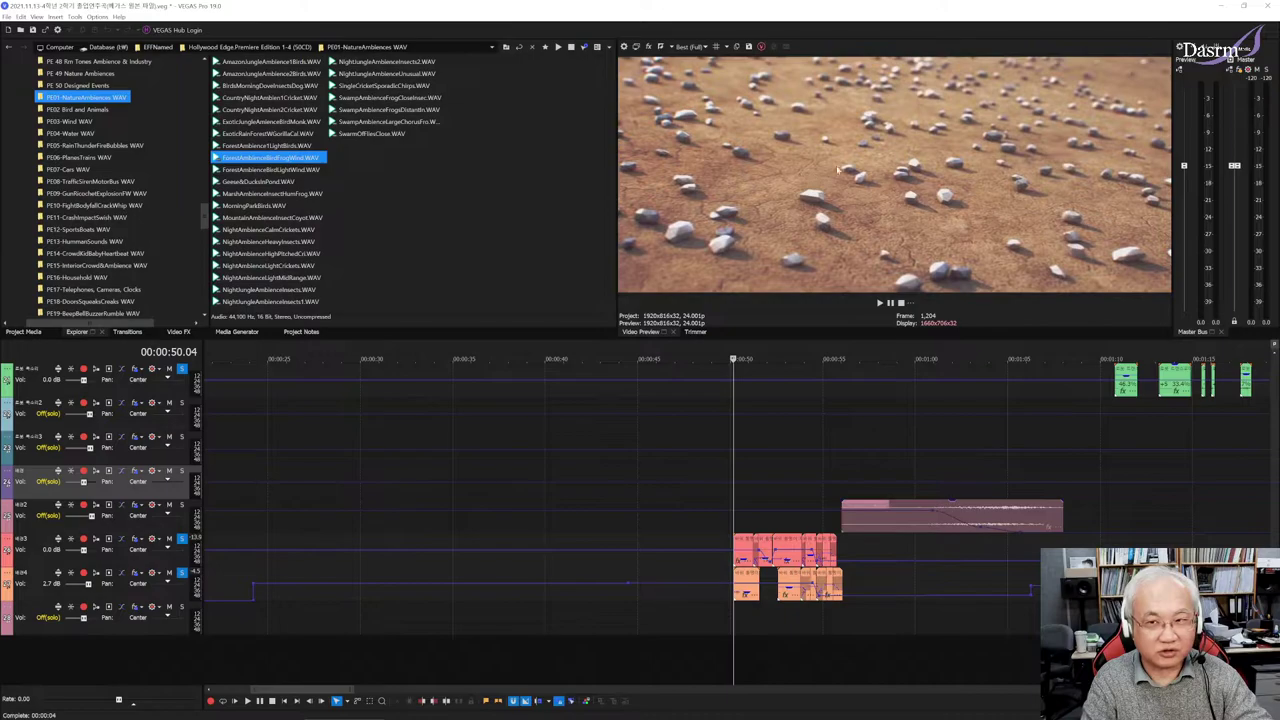
Unsolo the yellow car, blue clip, green clip and robot servo tracks
scroll(767, 489, "up", 2)
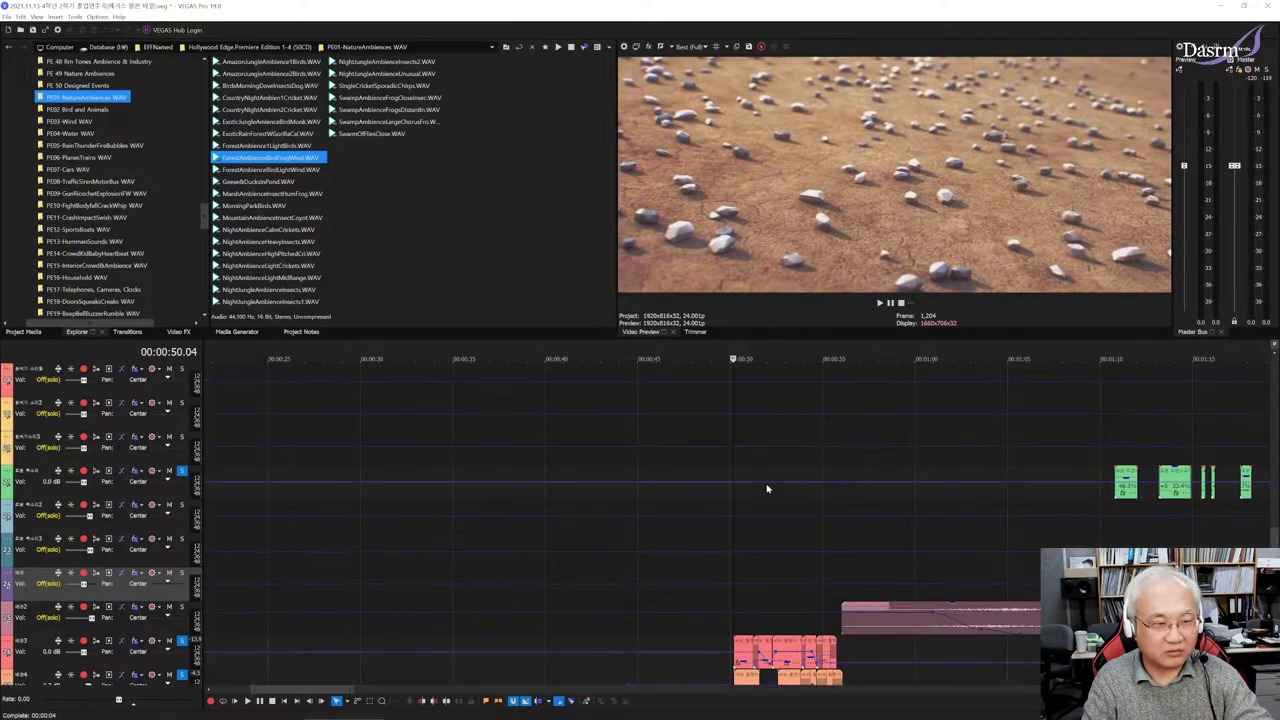
scroll(767, 489, "up", 2)
scroll(767, 487, "up", 2)
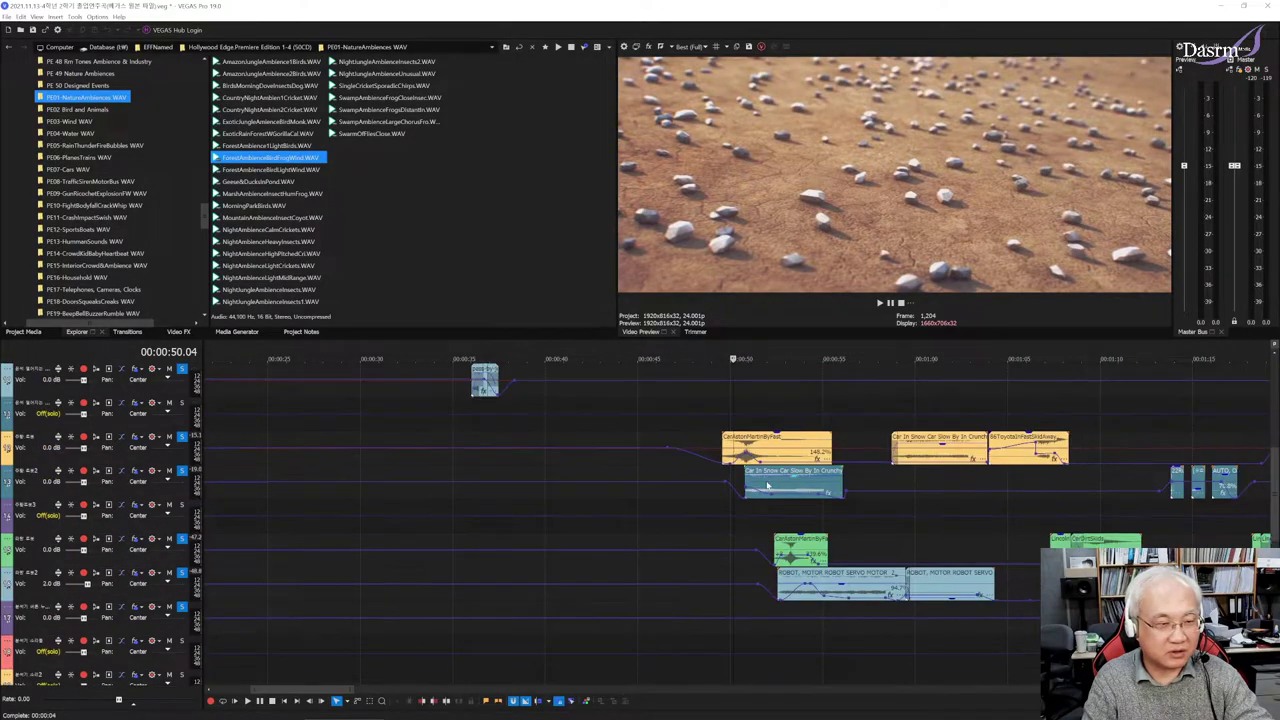
left_click(182, 437)
left_click(182, 470)
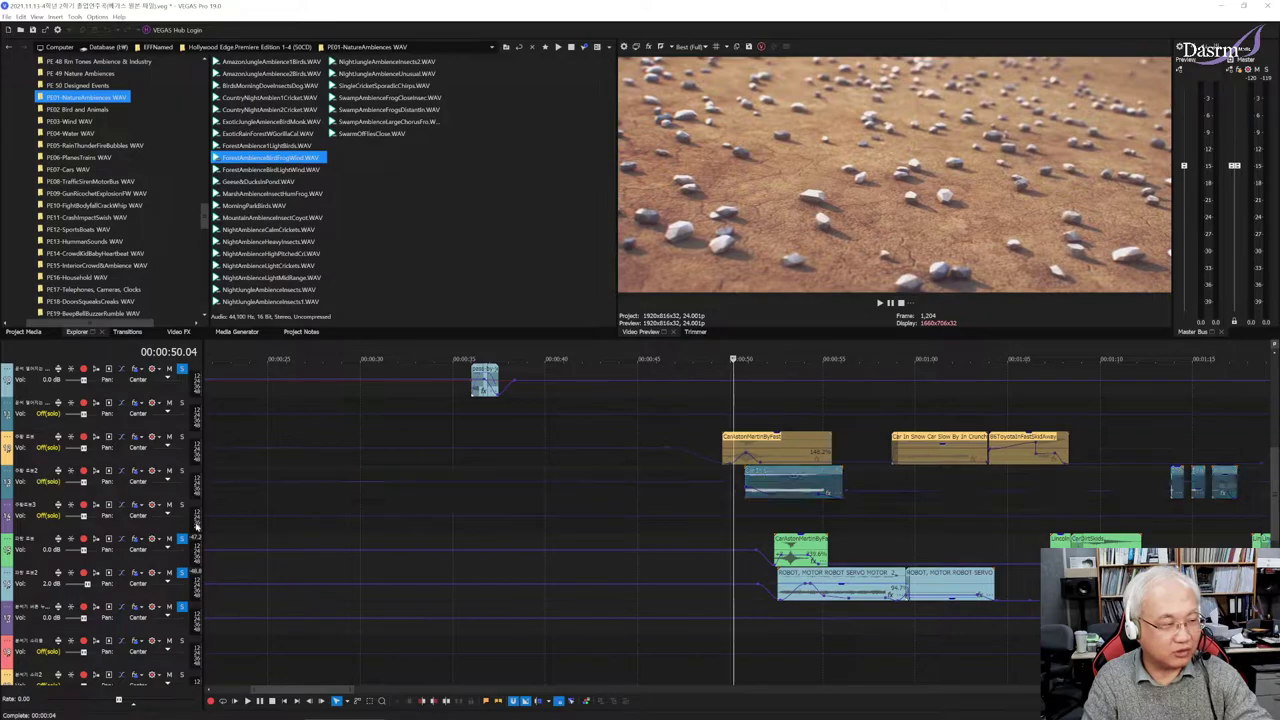
left_click(182, 540)
left_click(182, 572)
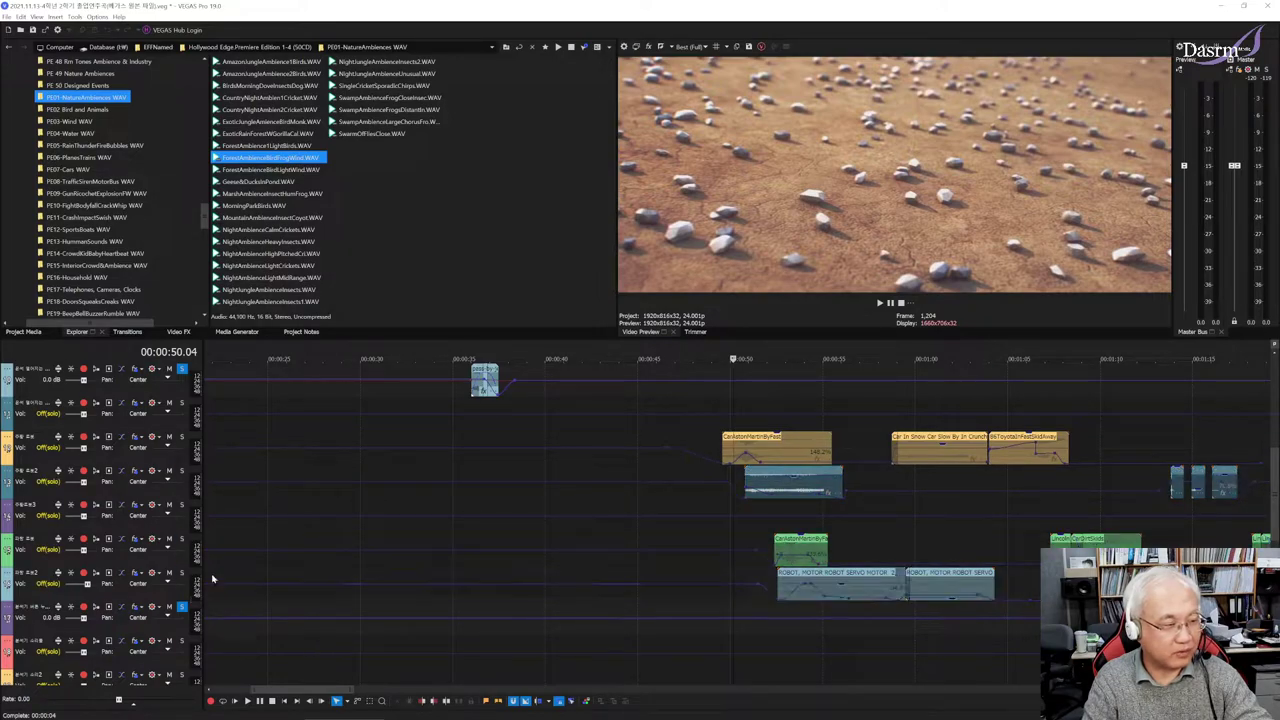
Add the pink wind-ambience track to the solo mix while playing from 00:50, then play from 01:01
scroll(788, 605, "down", 3)
scroll(788, 605, "down", 3)
scroll(788, 605, "down", 1)
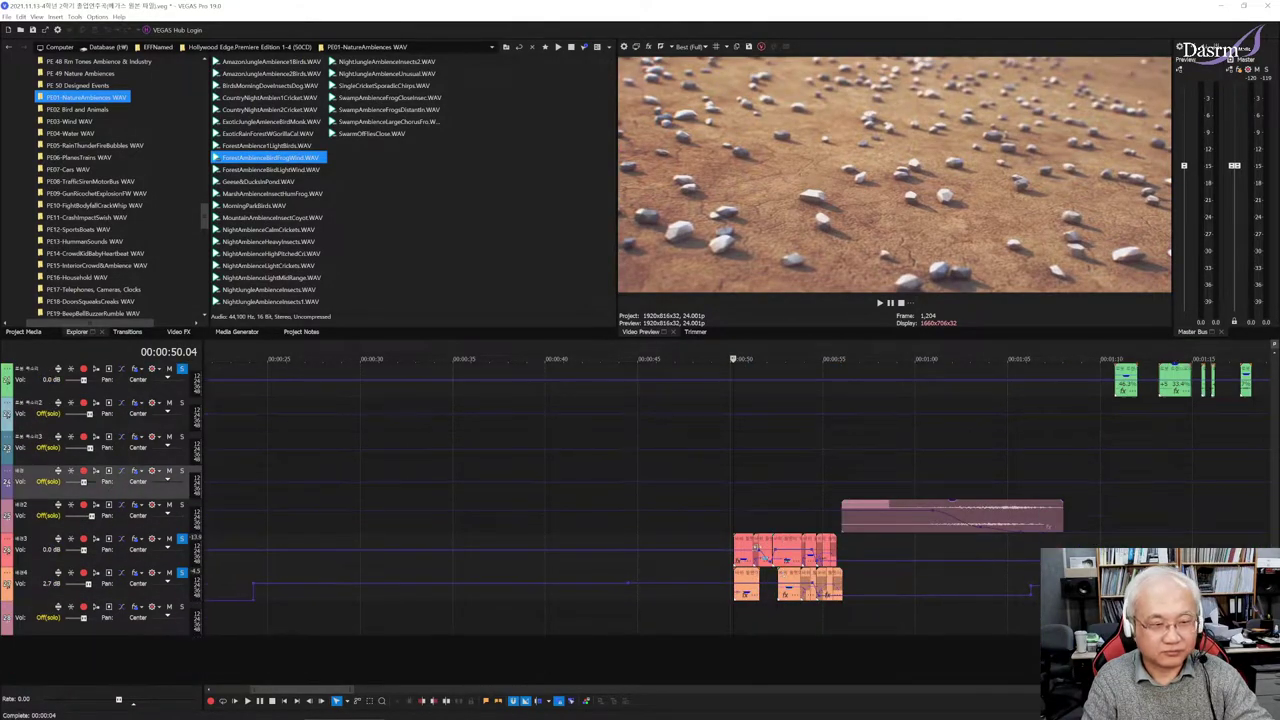
key("space")
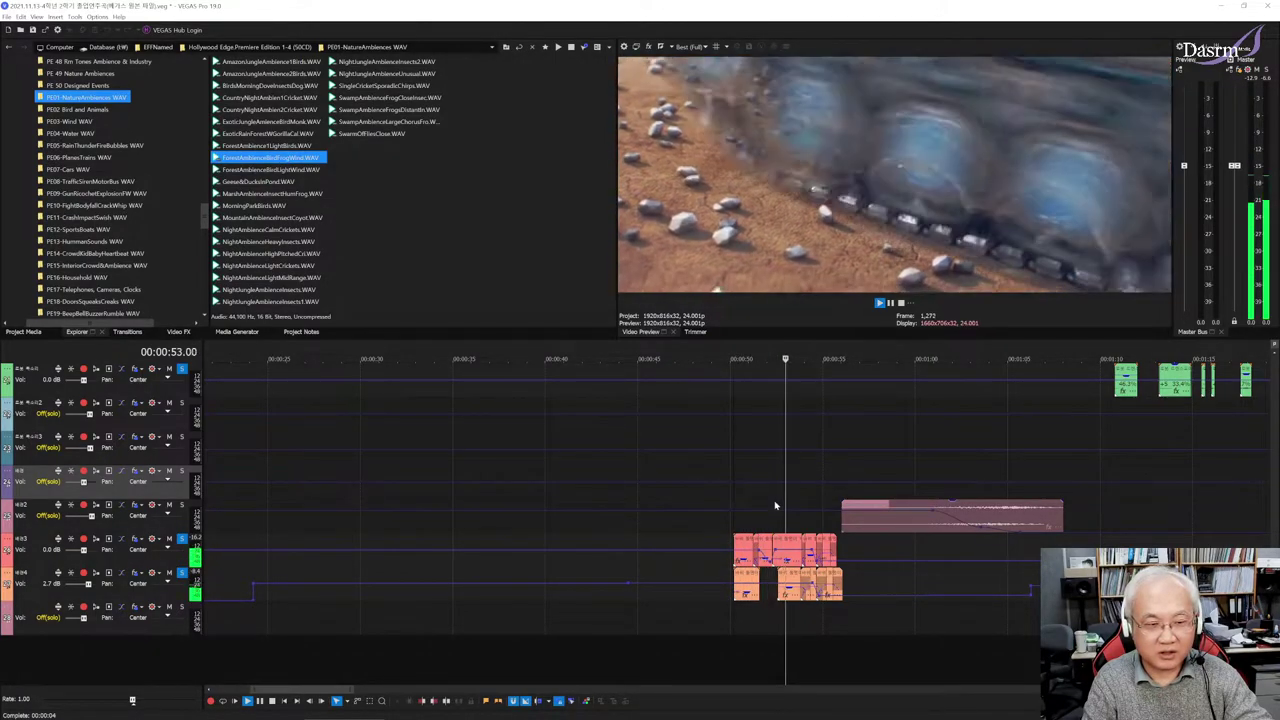
left_click(181, 504)
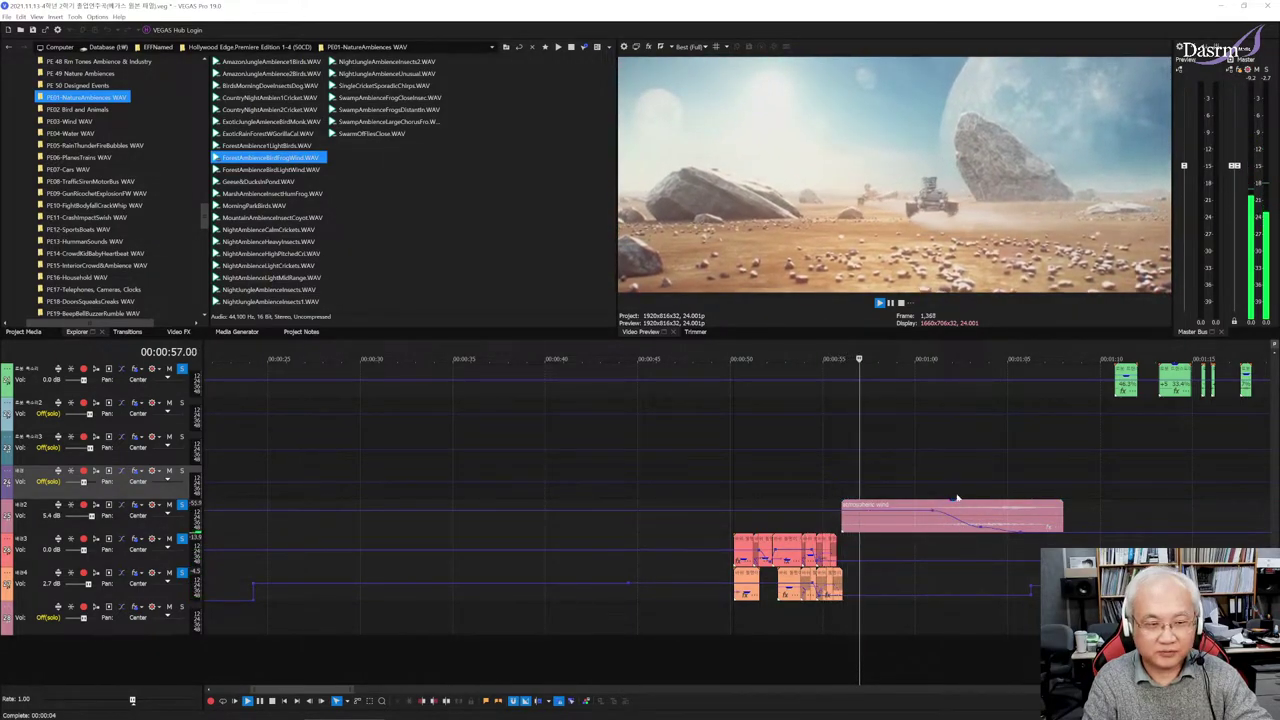
key("space")
left_click(942, 467)
key("space")
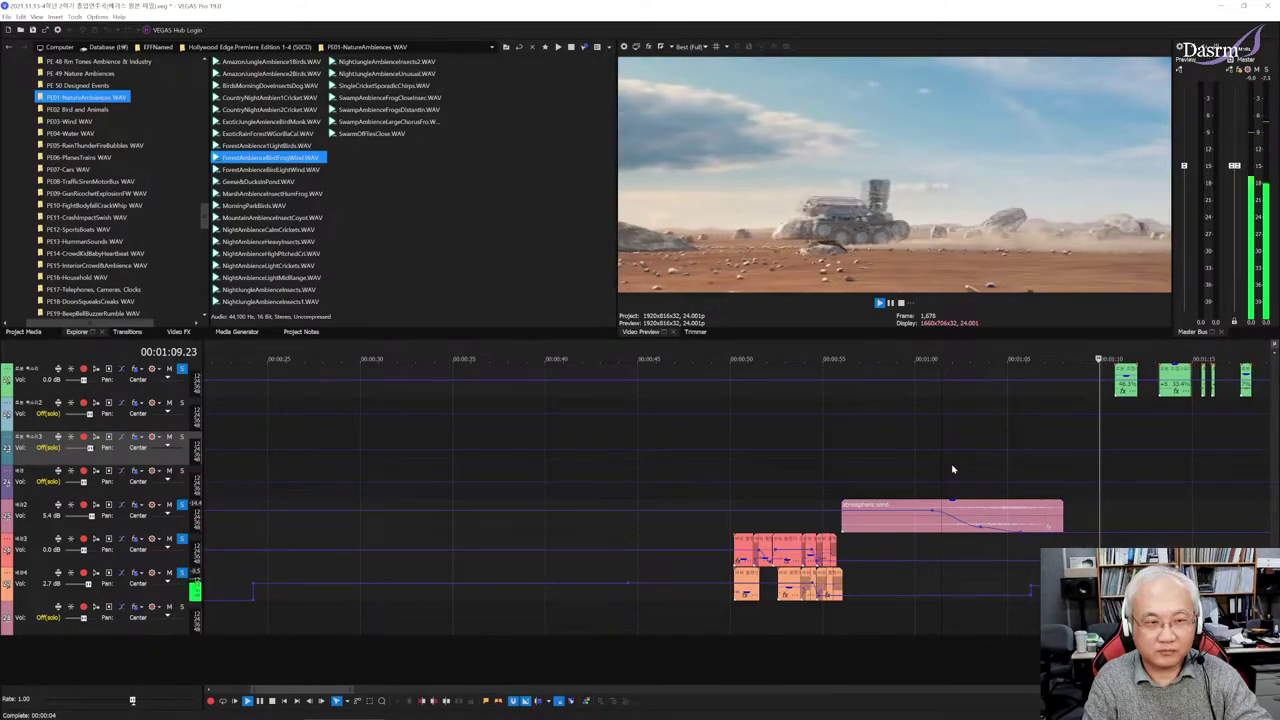
left_click(1054, 545)
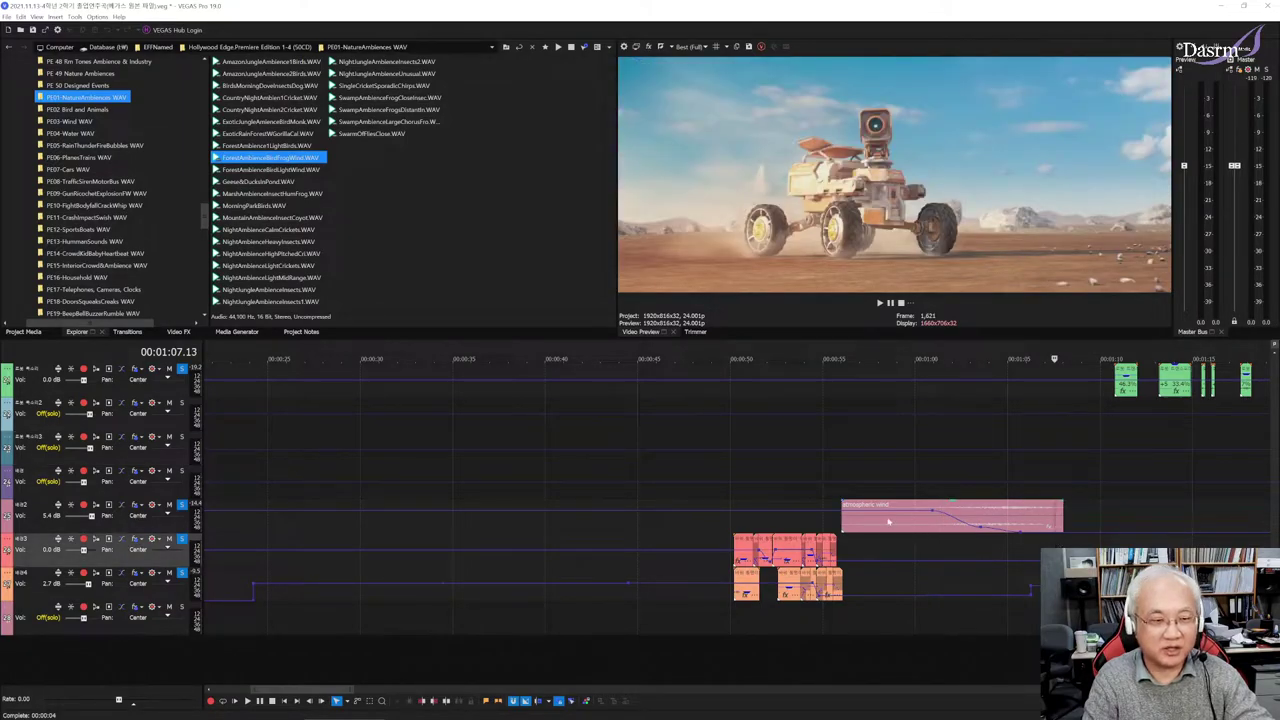
scroll(888, 521, "right", 5)
scroll(860, 521, "right", 5)
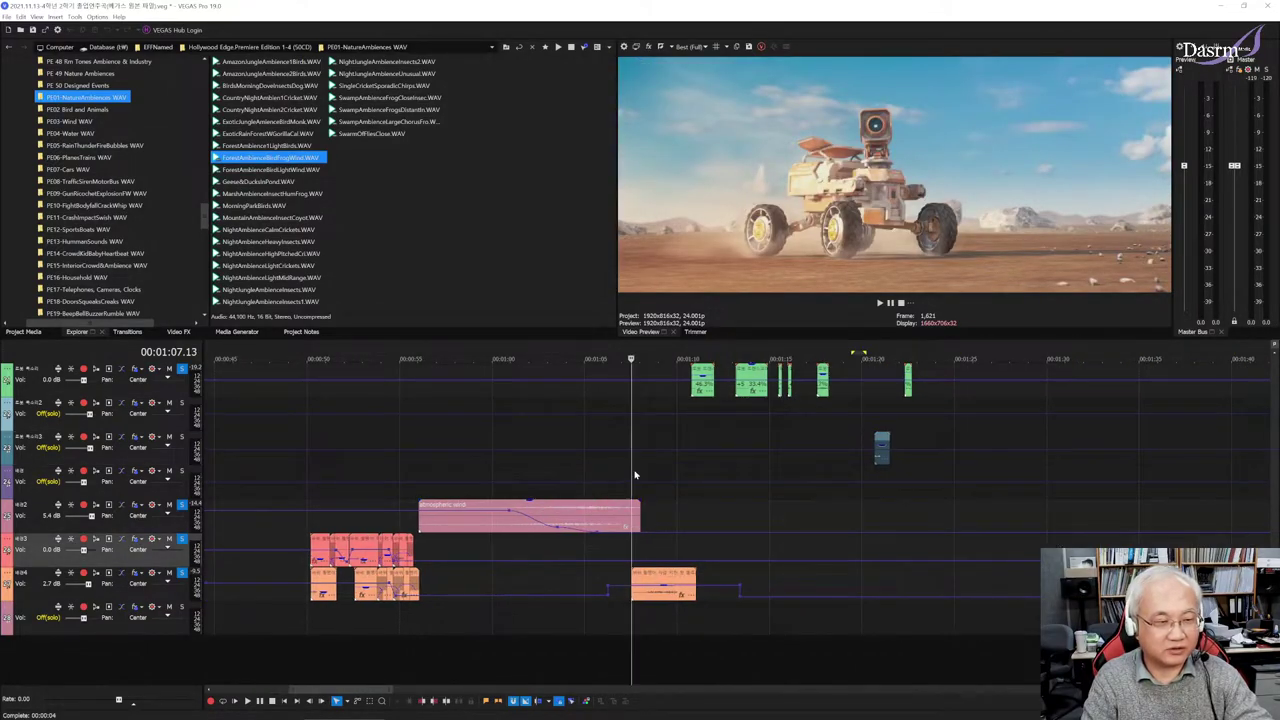
left_click_drag(620, 472, 676, 468)
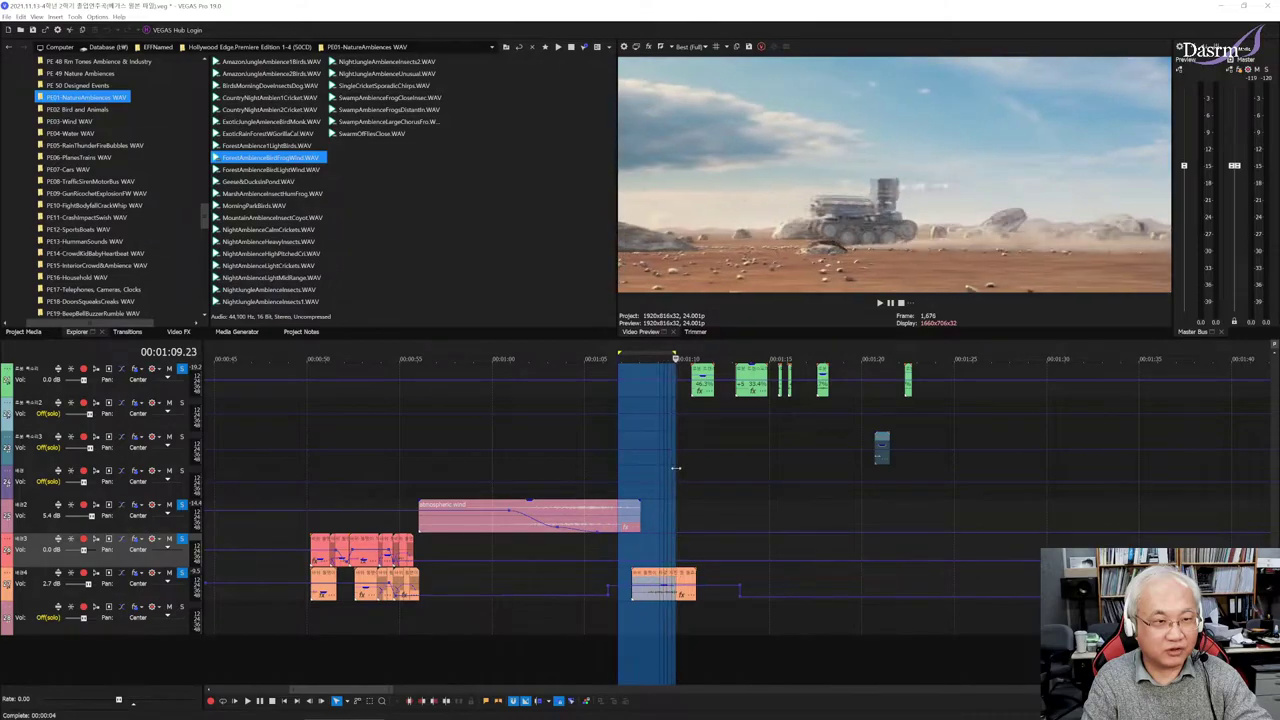
left_click_drag(697, 466, 672, 468)
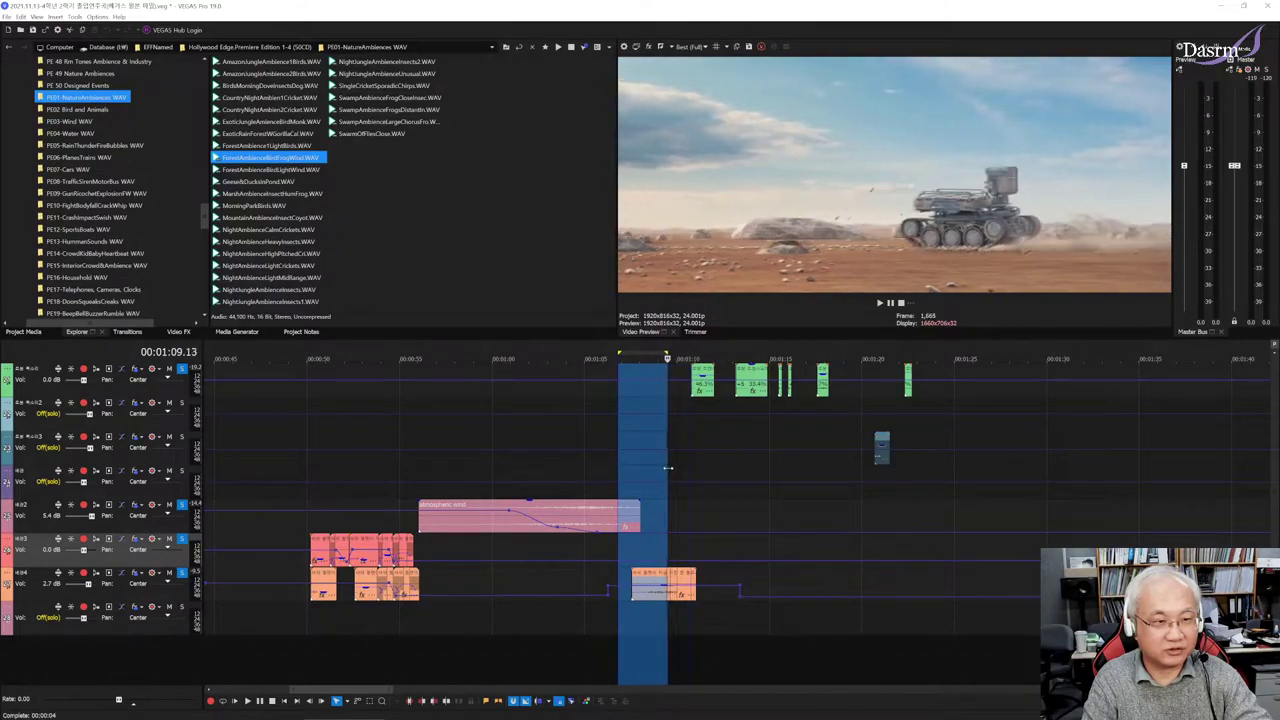
left_click(644, 472)
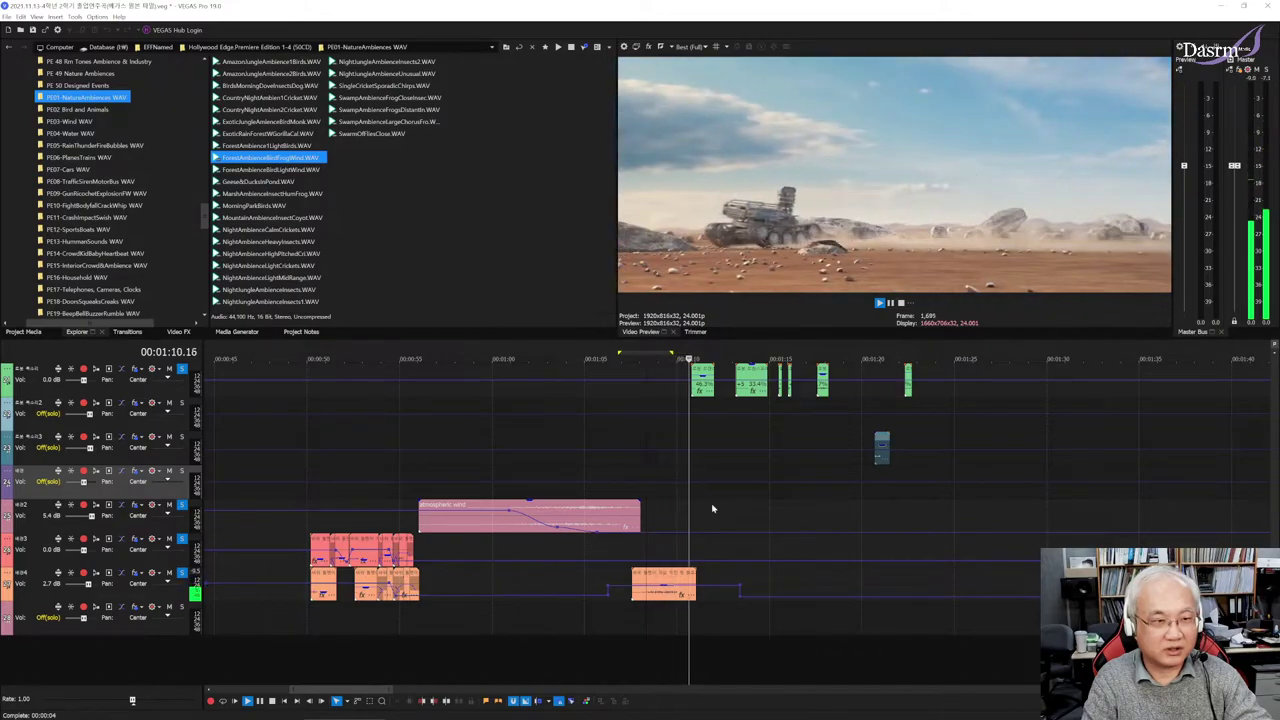
key("space")
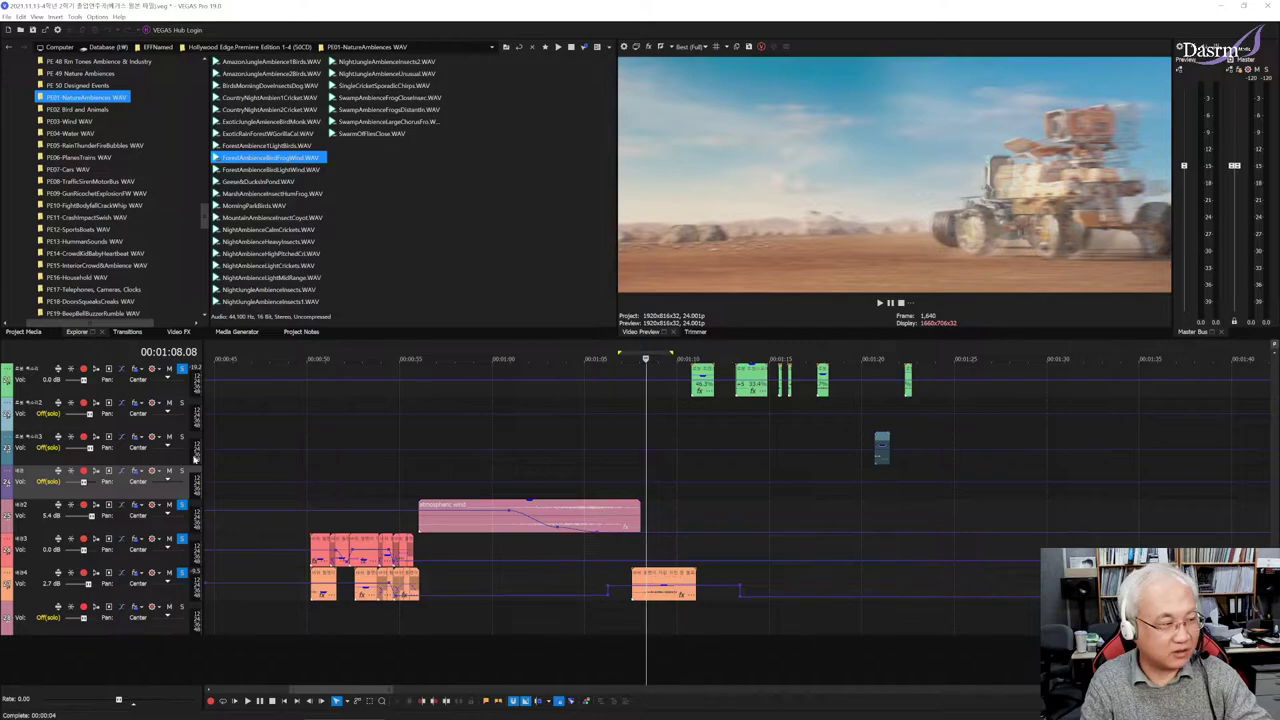
left_click(876, 474)
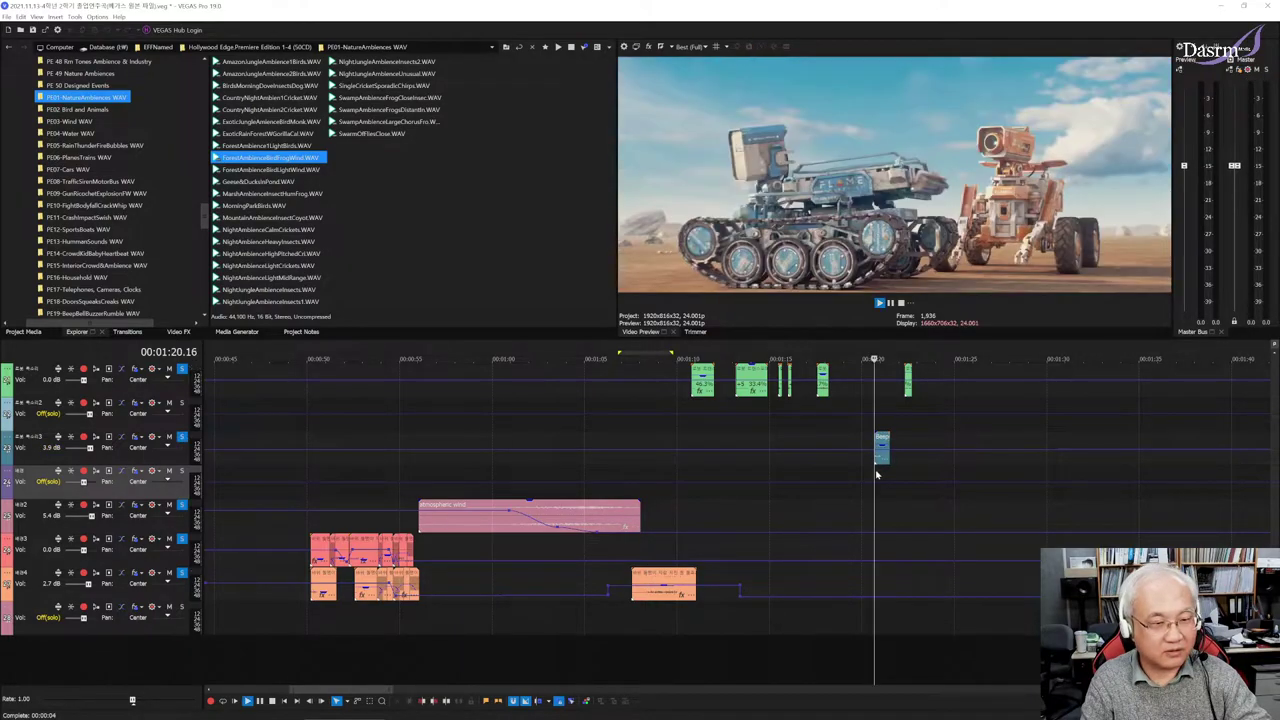
key("space")
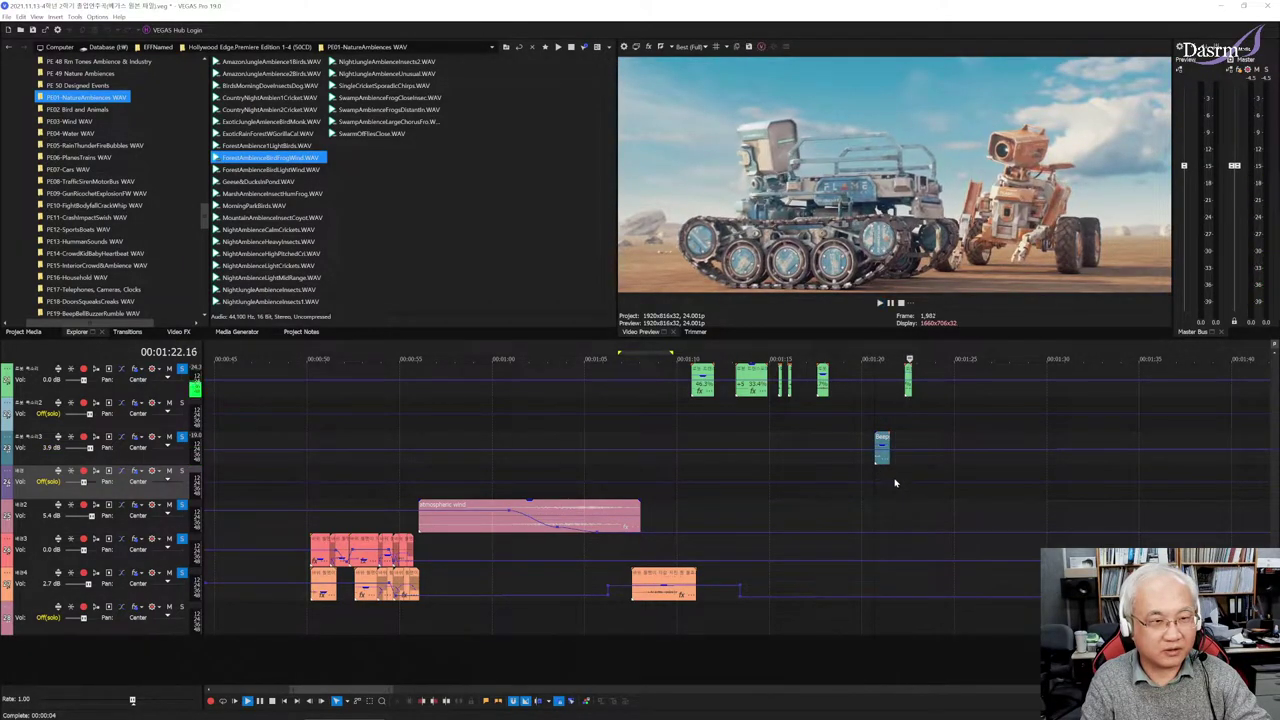
key("space")
scroll(966, 488, "up", 2)
scroll(966, 488, "up", 2)
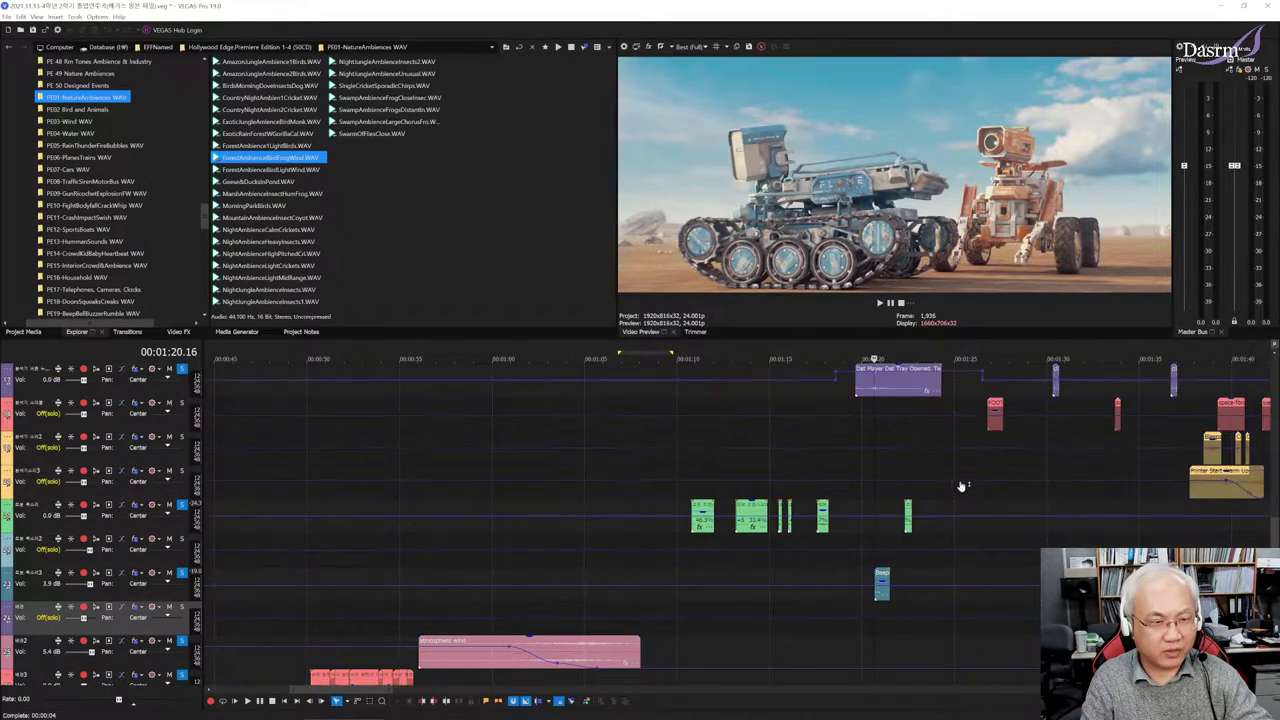
scroll(960, 486, "up", 3)
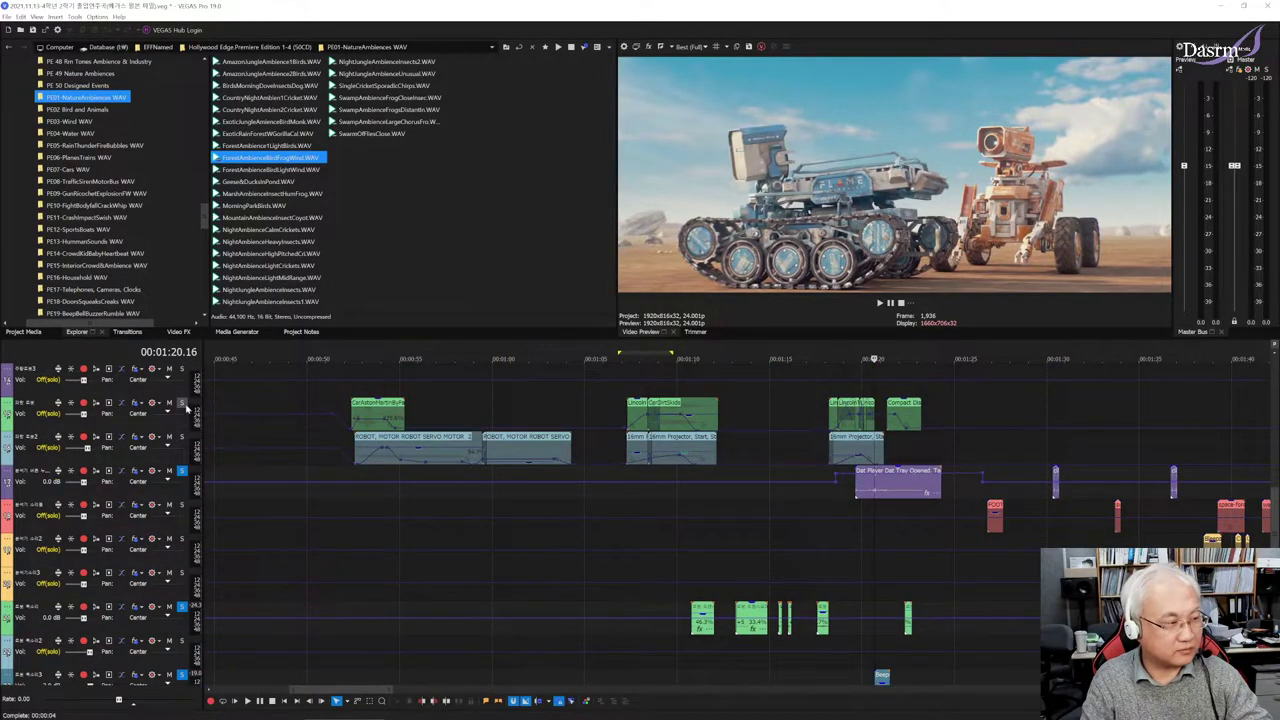
scroll(965, 527, "right", 3)
scroll(840, 502, "right", 3)
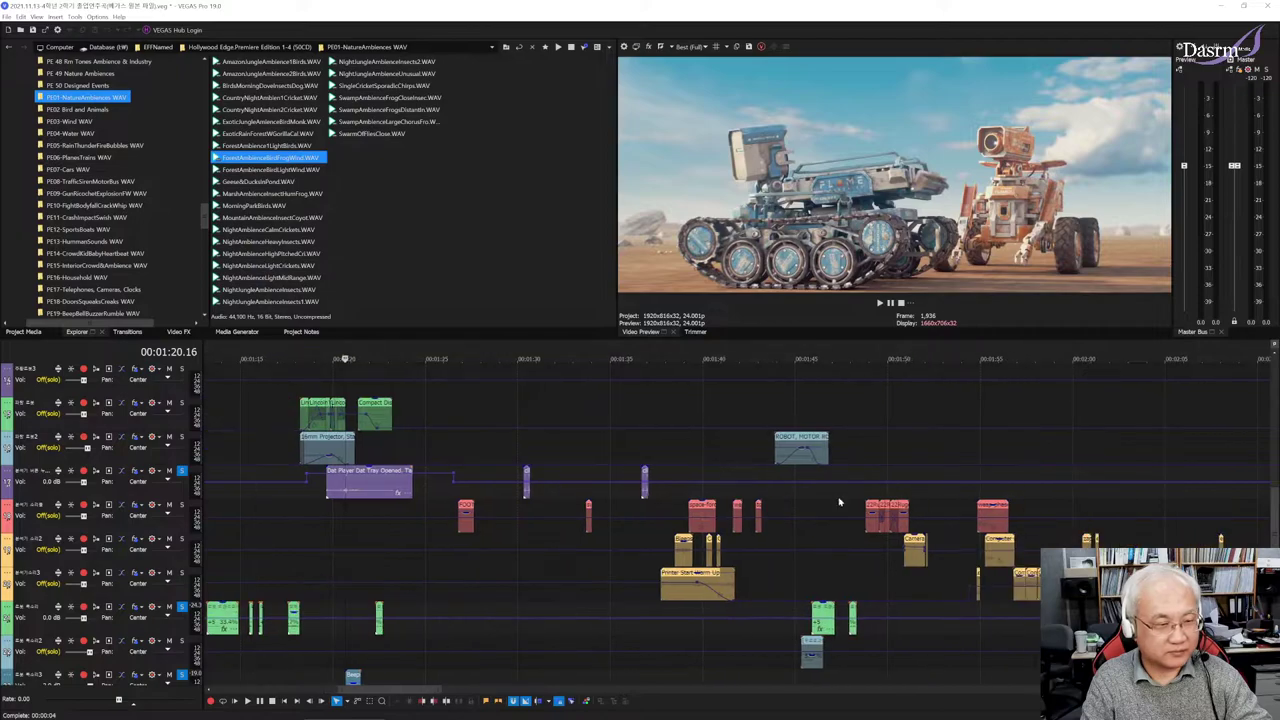
left_click(627, 357)
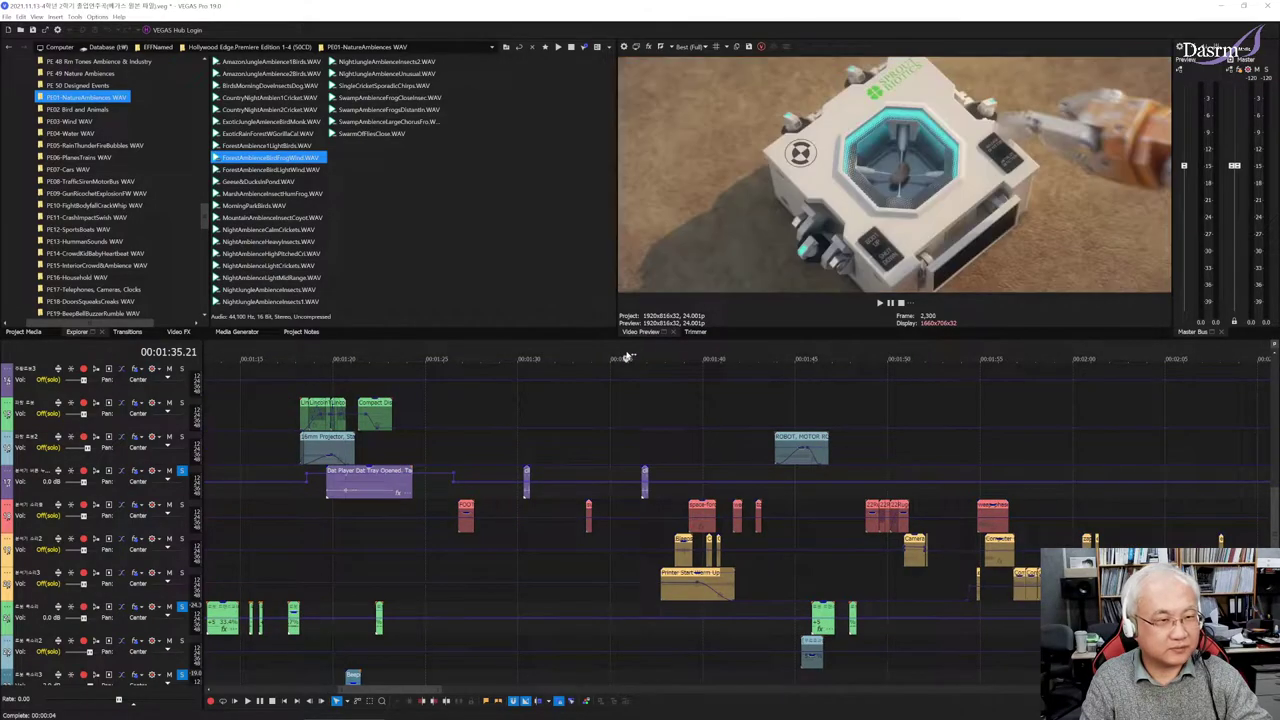
left_click(466, 357)
key("space")
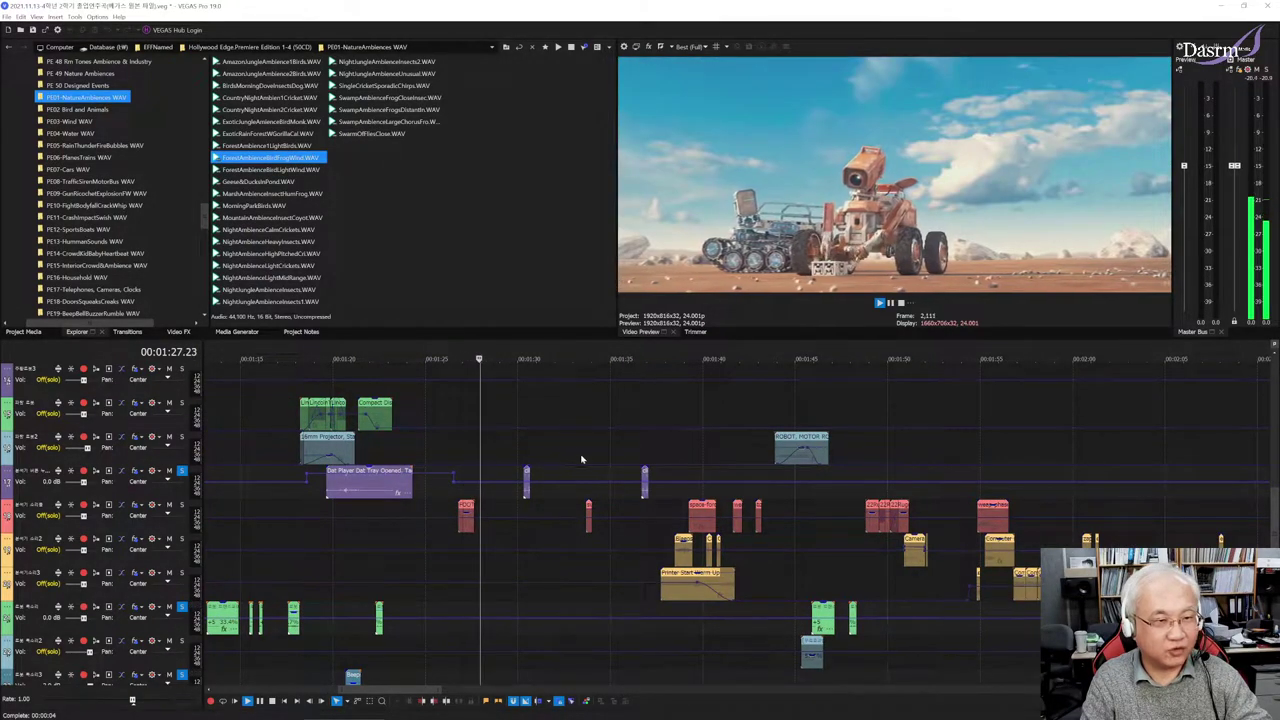
scroll(576, 460, "left", 3)
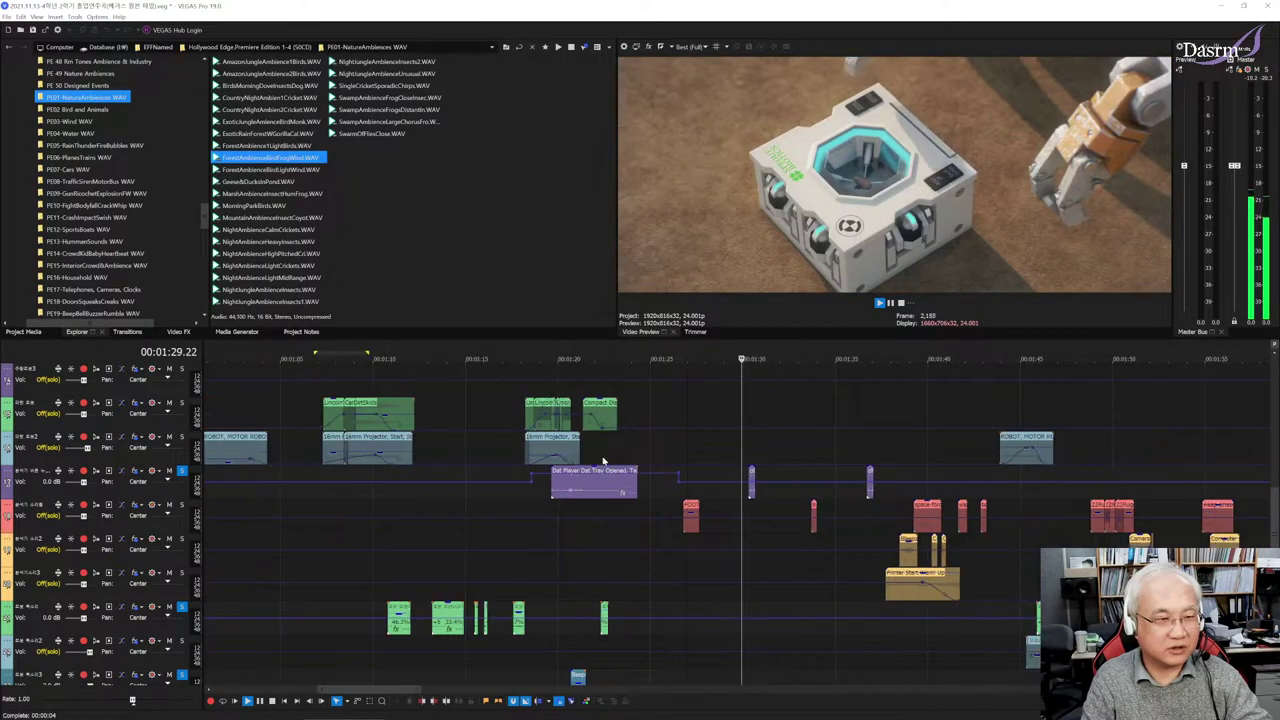
scroll(796, 499, "right", 5)
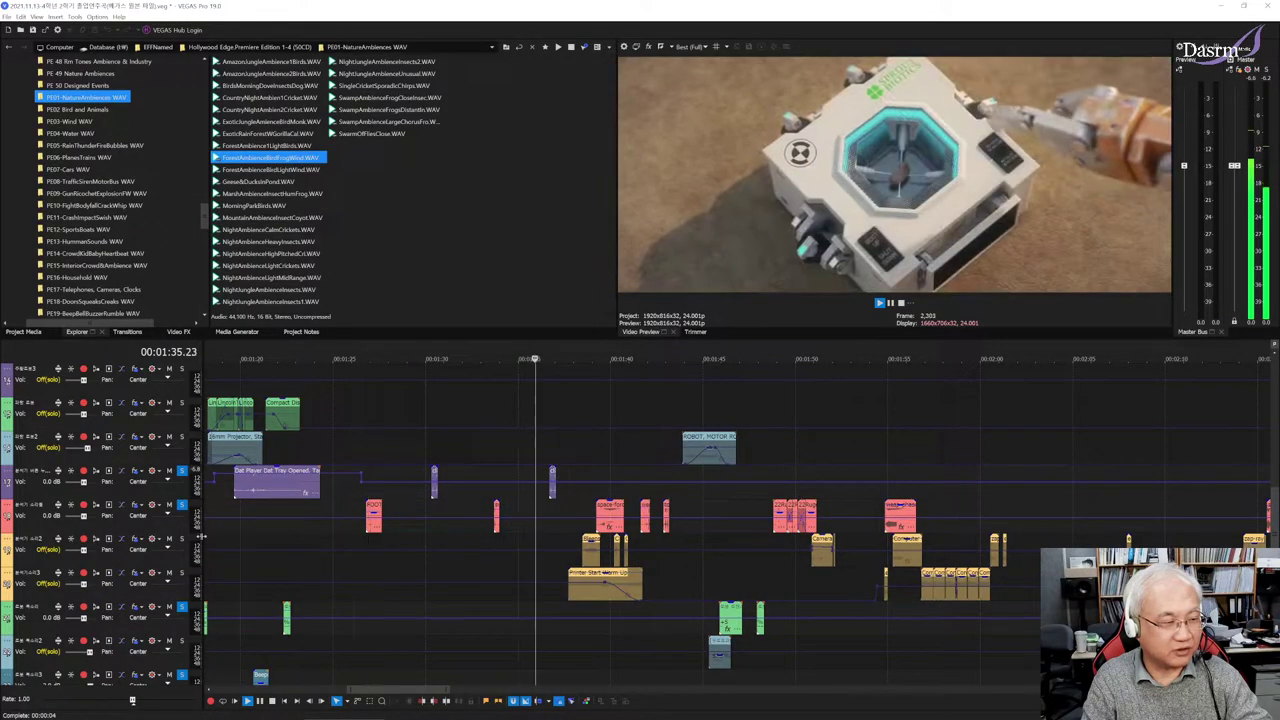
left_click(633, 590)
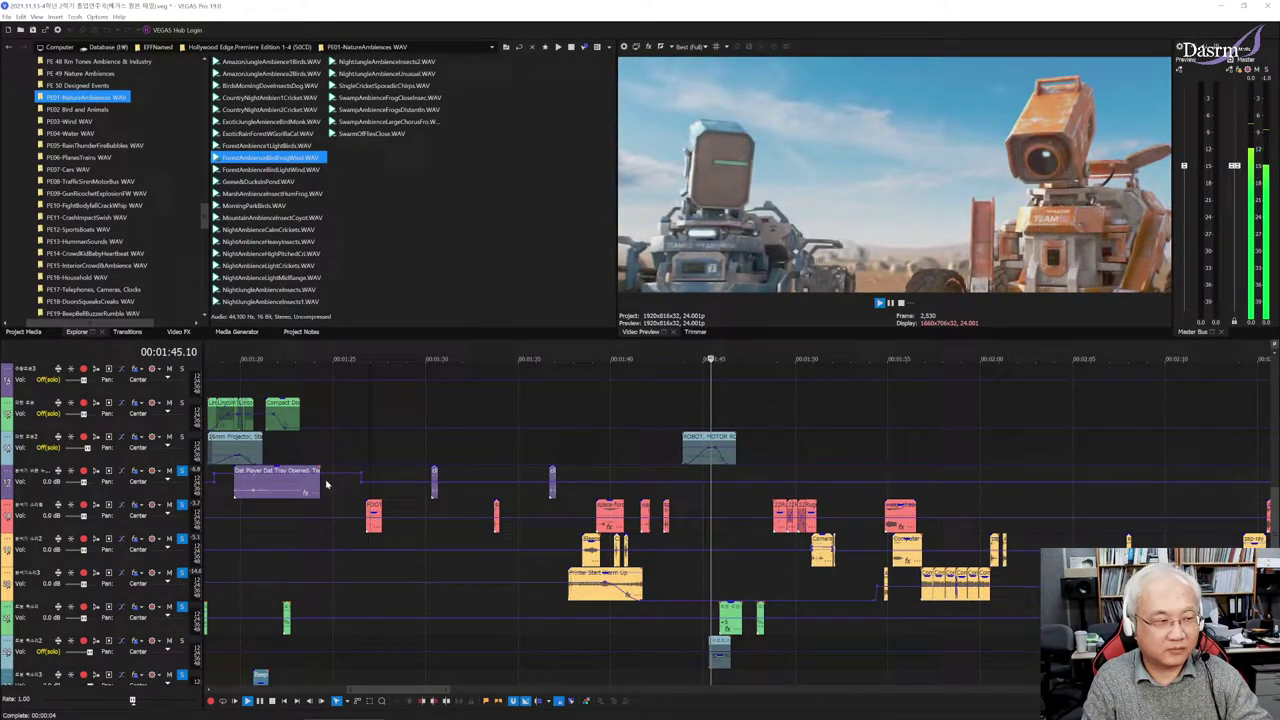
Turn solo off on tracks 3 through 6
key("space")
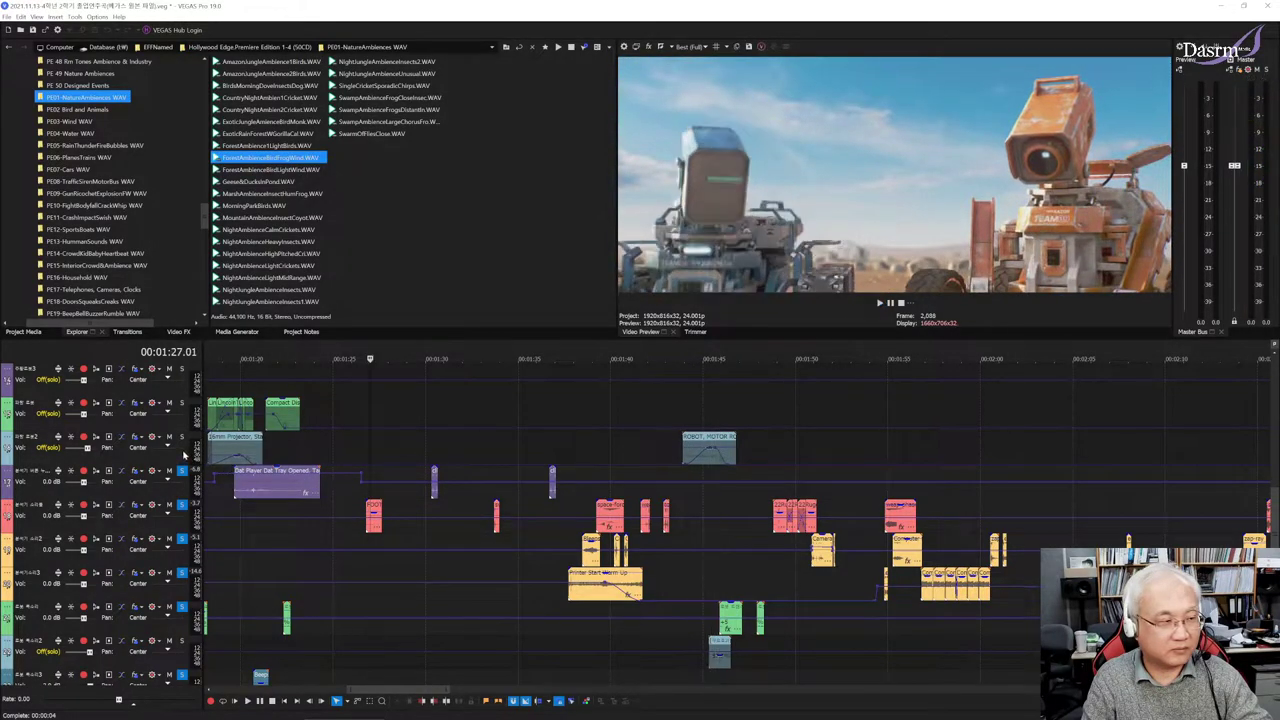
left_click(182, 437)
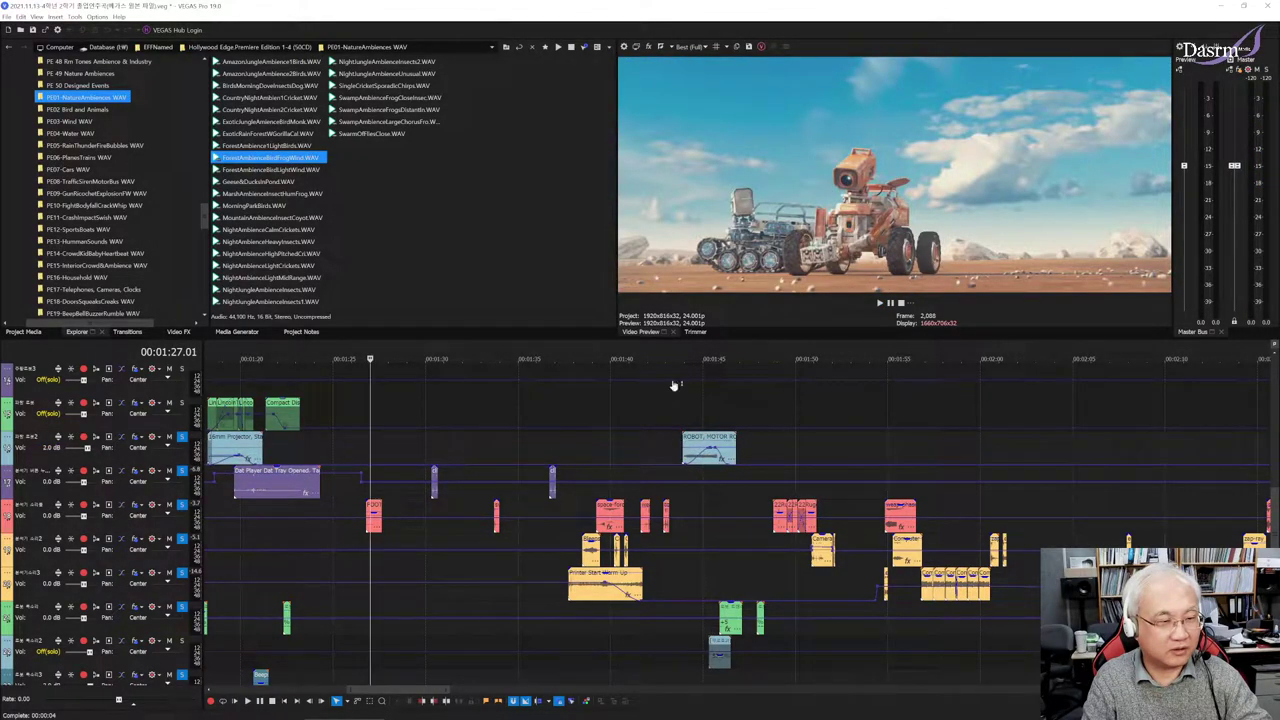
left_click(579, 350)
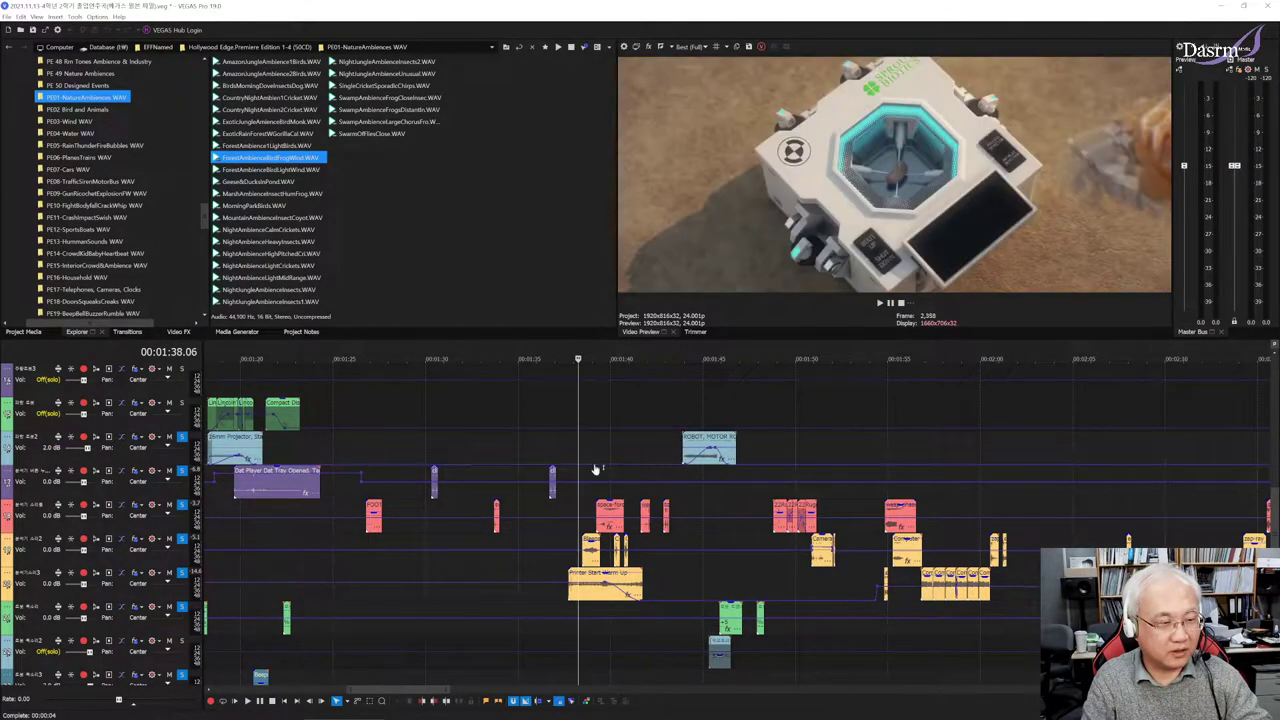
left_click(182, 538)
left_click(182, 505)
left_click(182, 471)
left_click(182, 437)
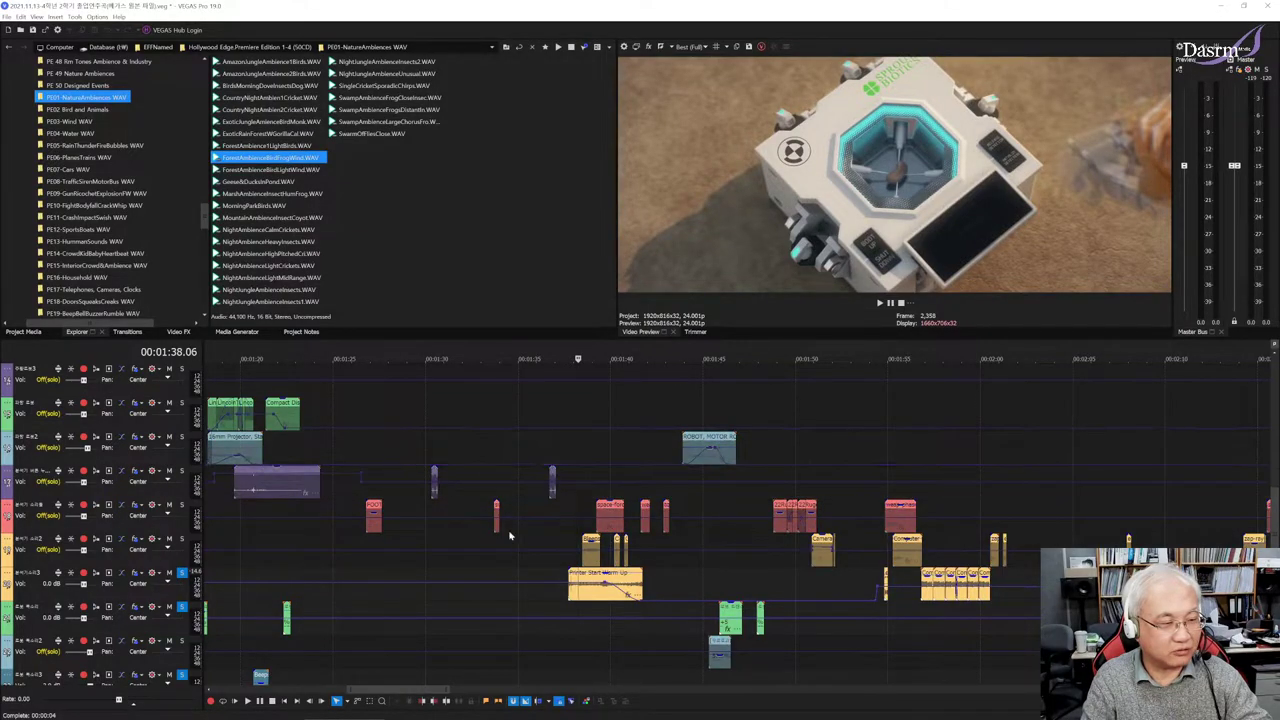
Set the playhead to 01:37.17 and unsolo the top track
left_click(568, 612)
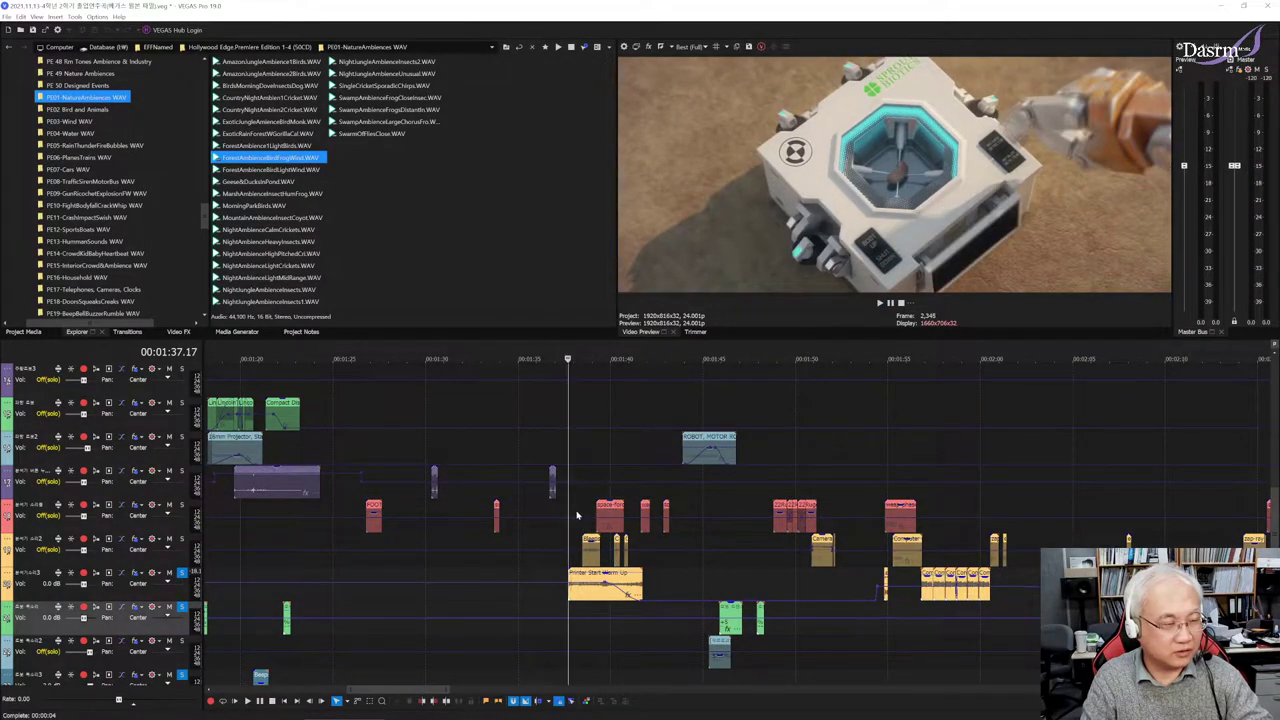
scroll(575, 513, "up", 4)
scroll(575, 509, "up", 4)
scroll(520, 480, "up", 4)
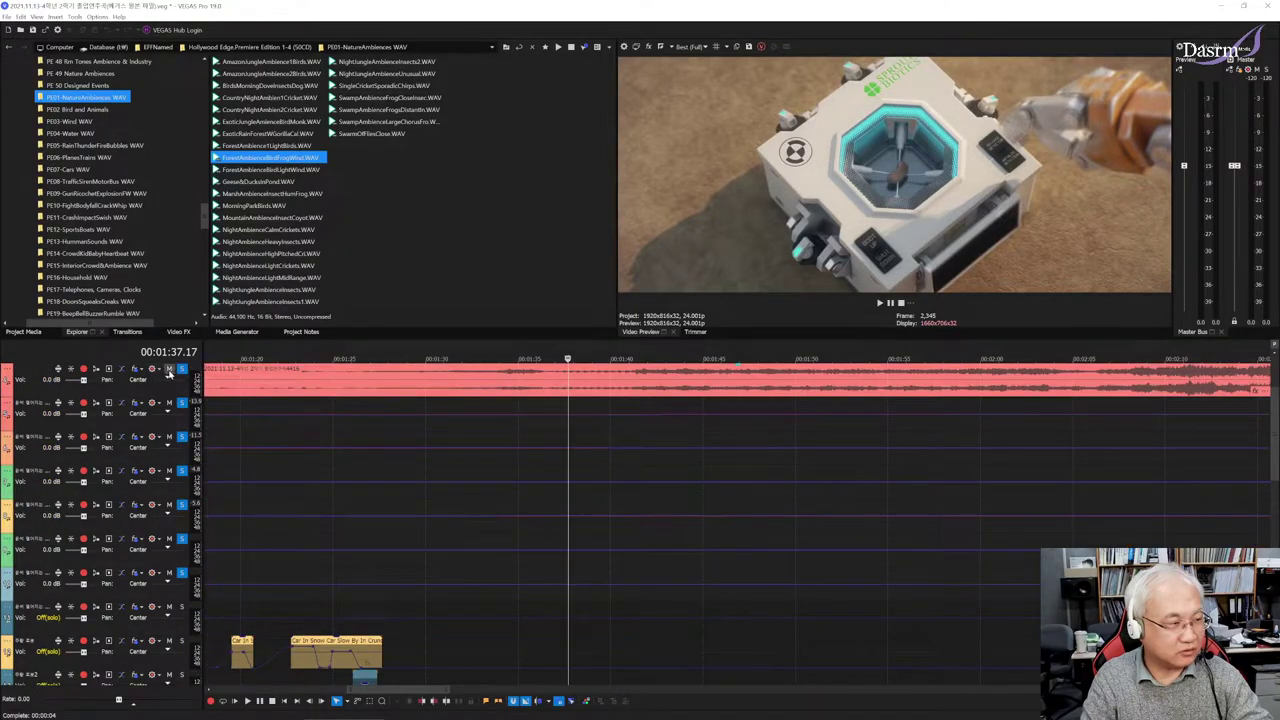
left_click(182, 369)
scroll(686, 580, "down", 4)
scroll(680, 585, "down", 4)
scroll(650, 565, "down", 4)
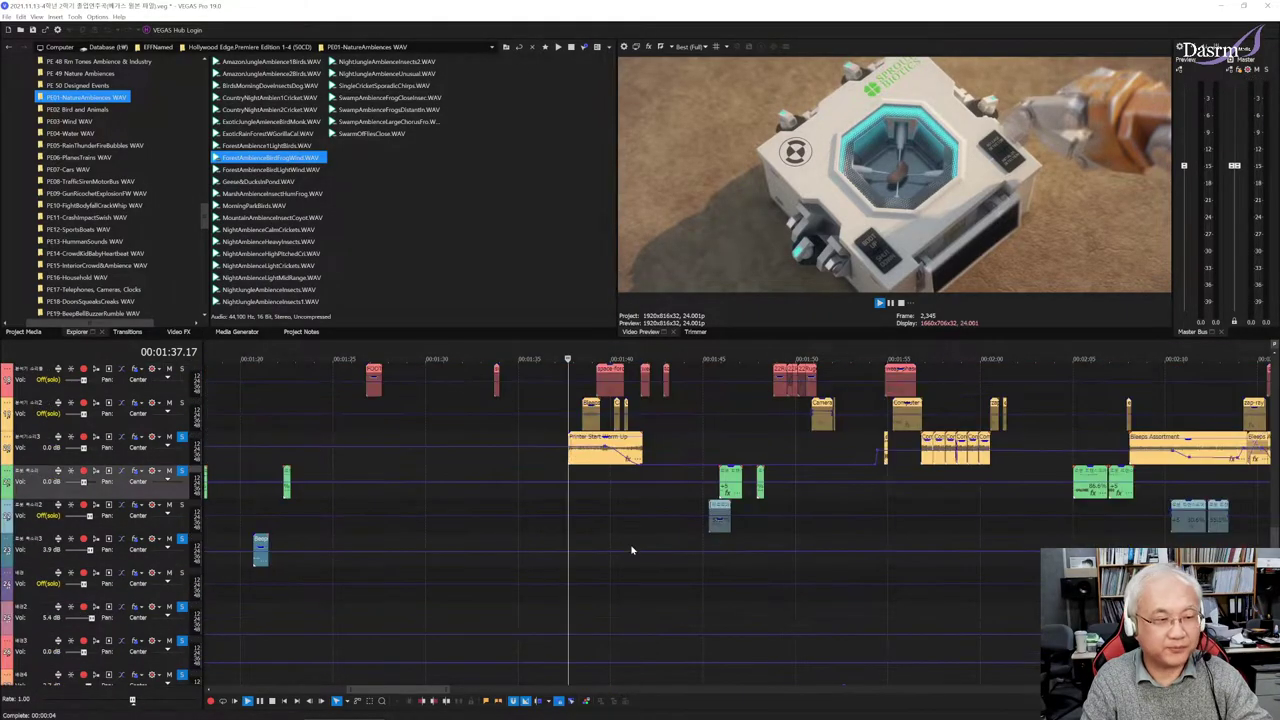
Audition the printer warm-up repeatedly from 01:37.17
key("space")
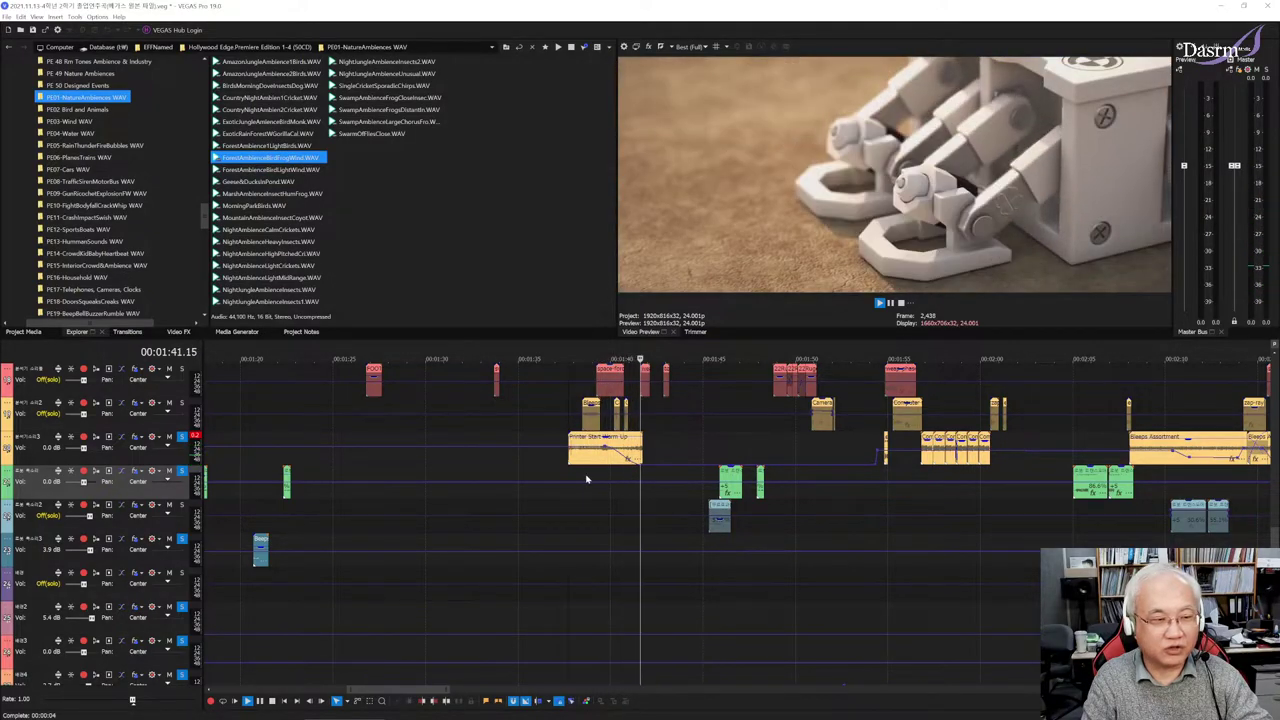
key("space")
scroll(600, 470, "up", 1)
scroll(604, 478, "up", 2)
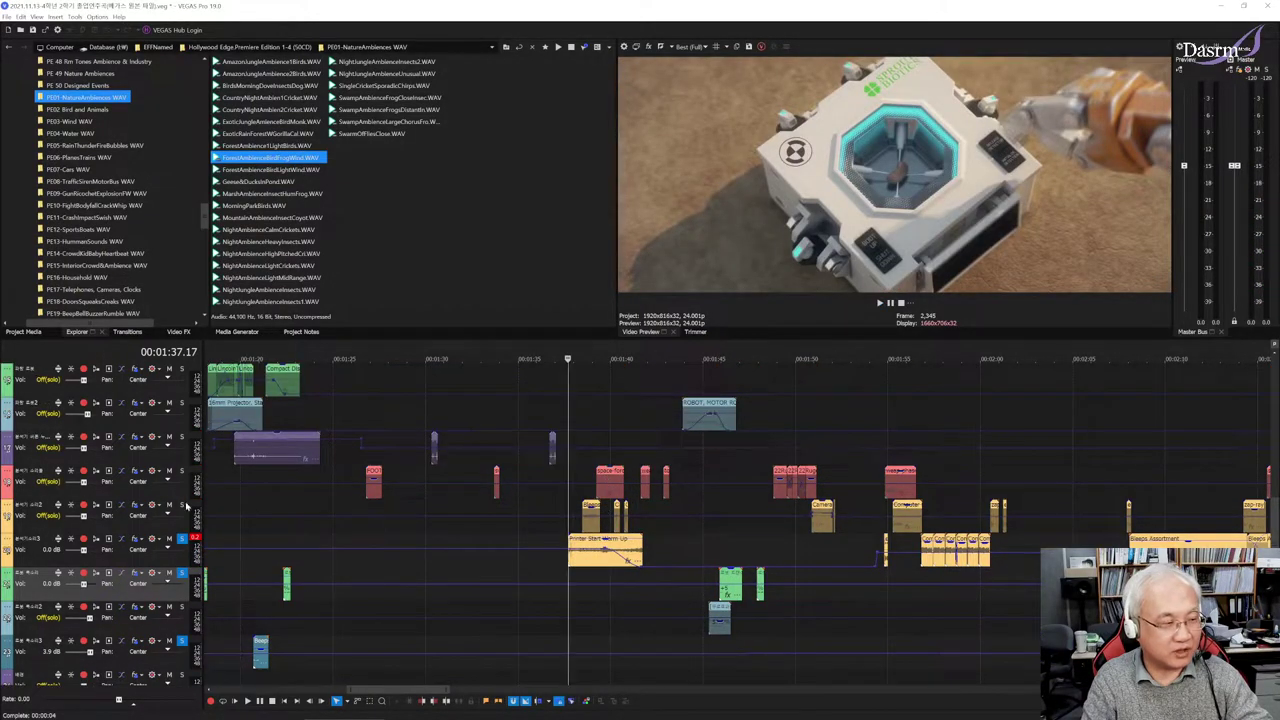
key("space")
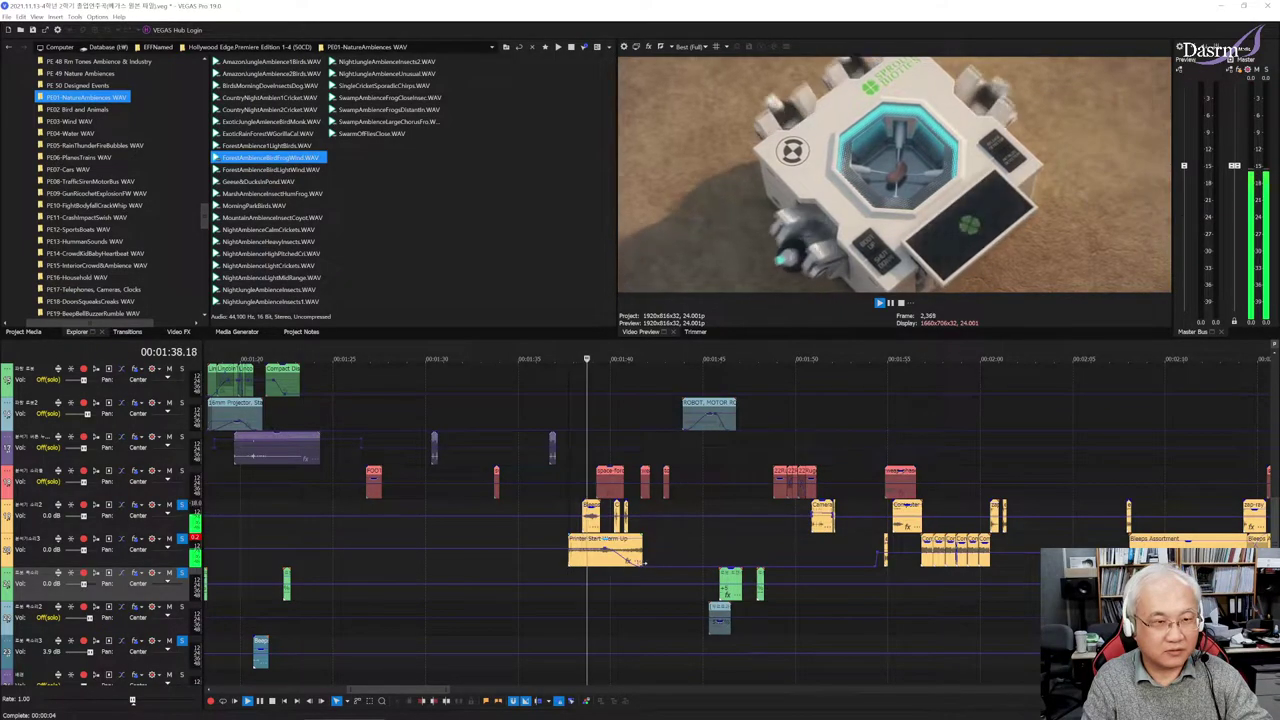
key("space")
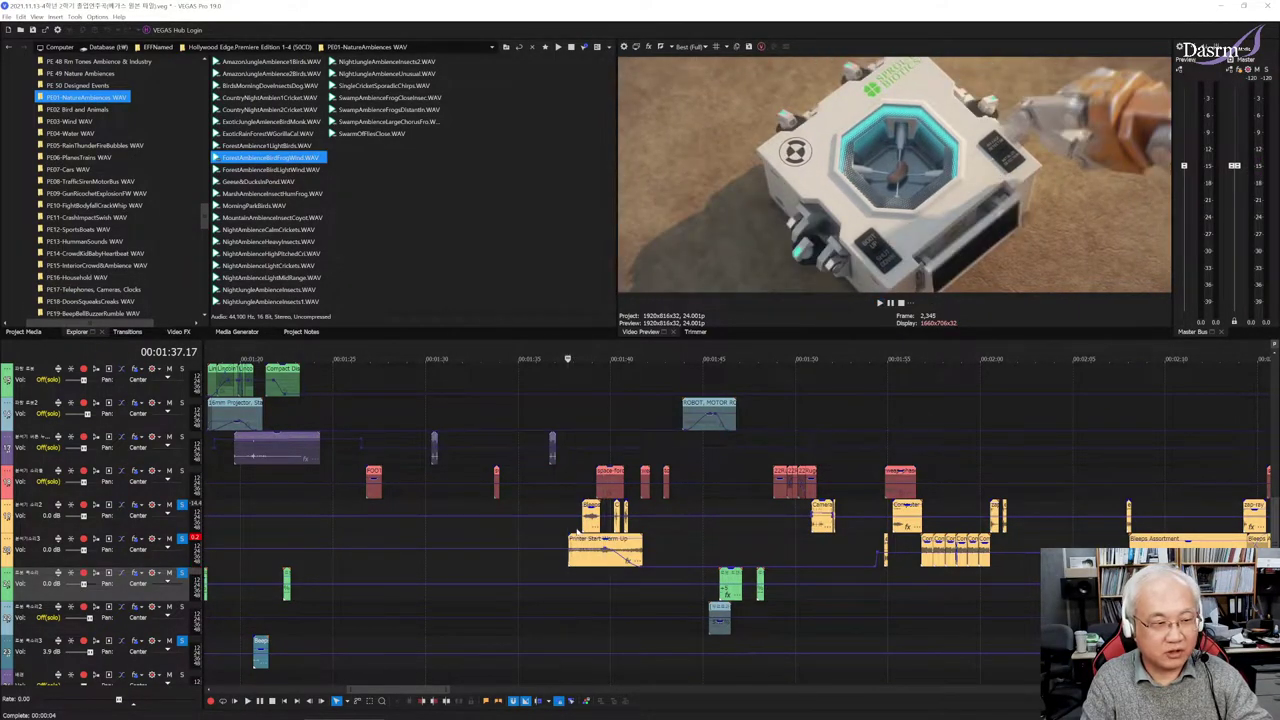
key("space")
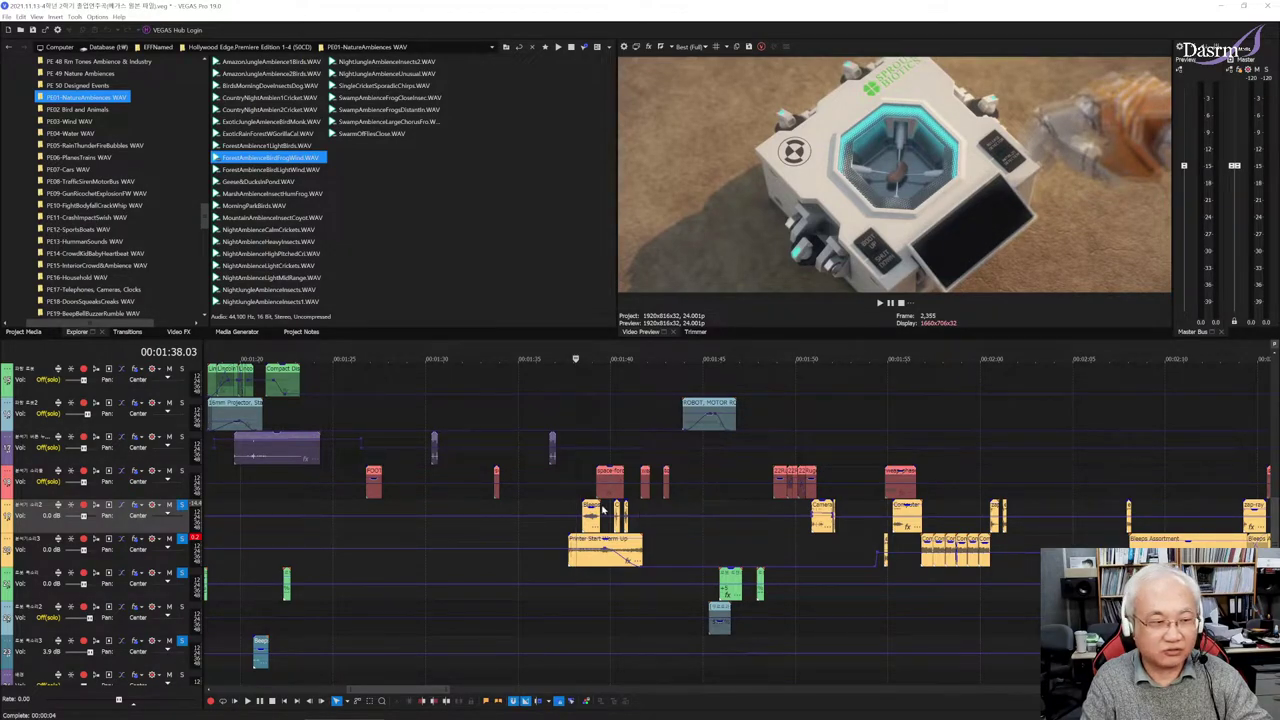
key("space")
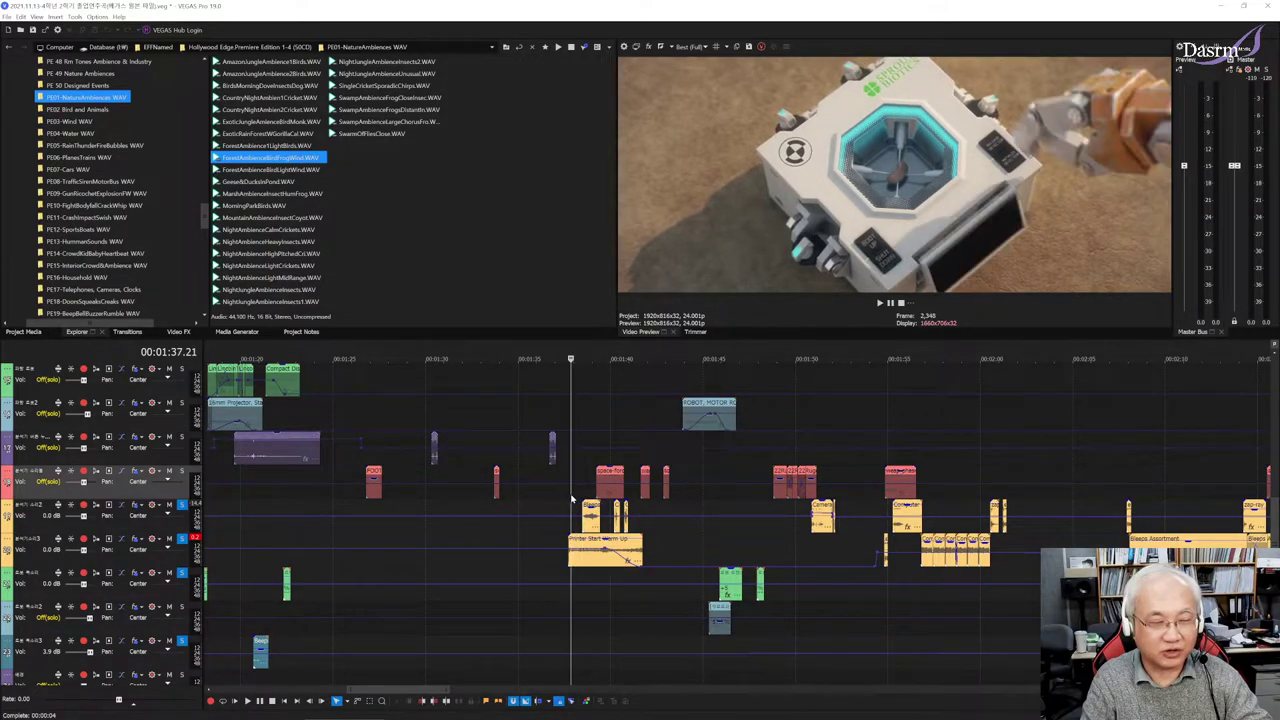
key("space")
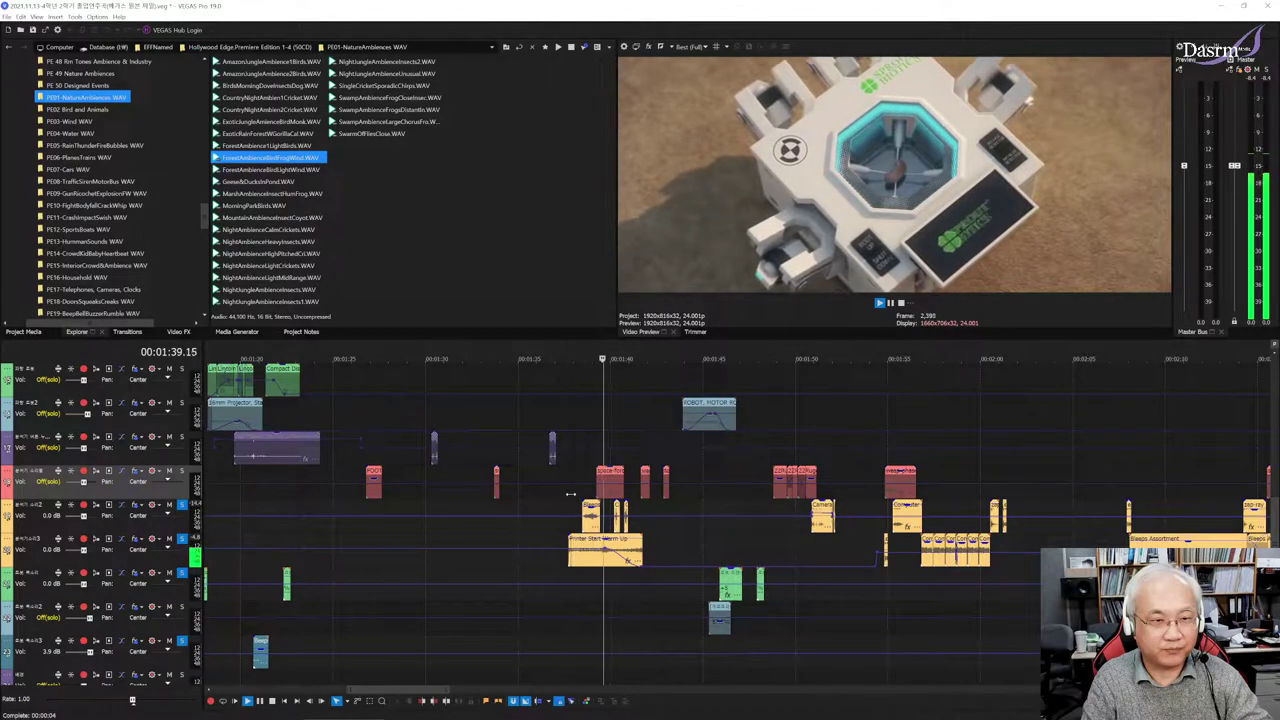
key("space")
Audition the beeps from 1:39.05, 1:38.11 and 1:41.18
left_click(596, 457)
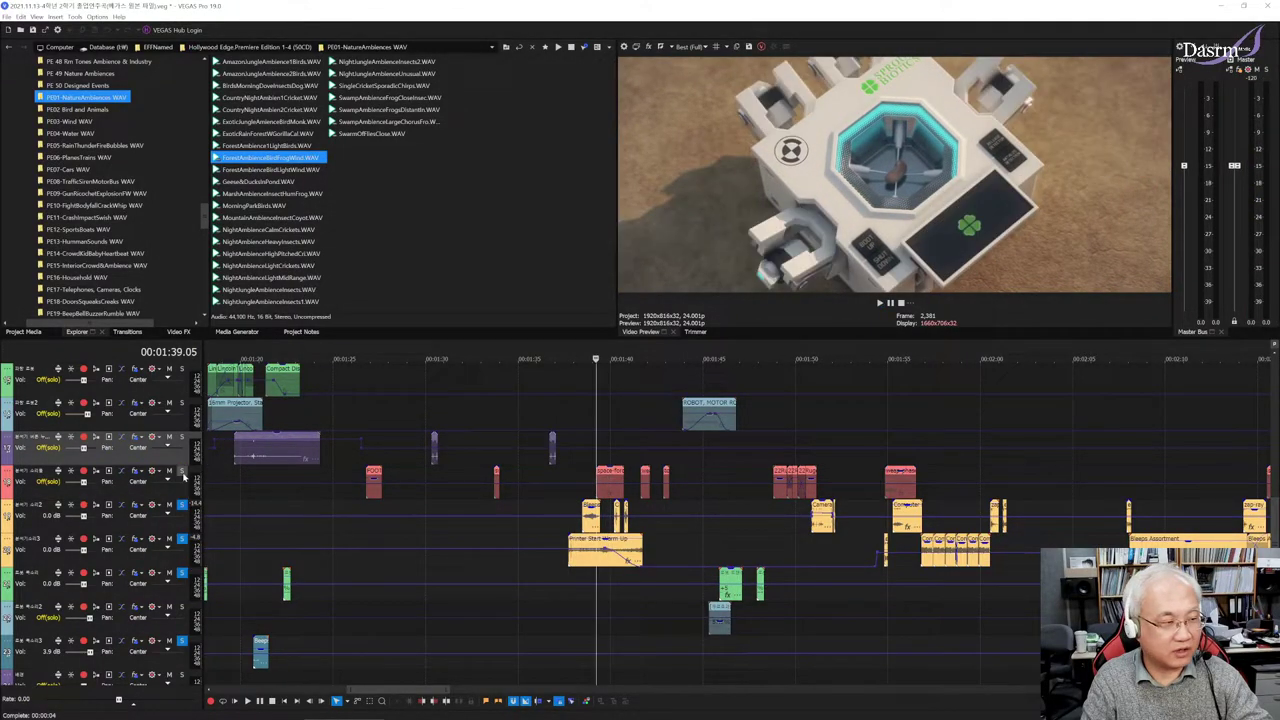
key("space")
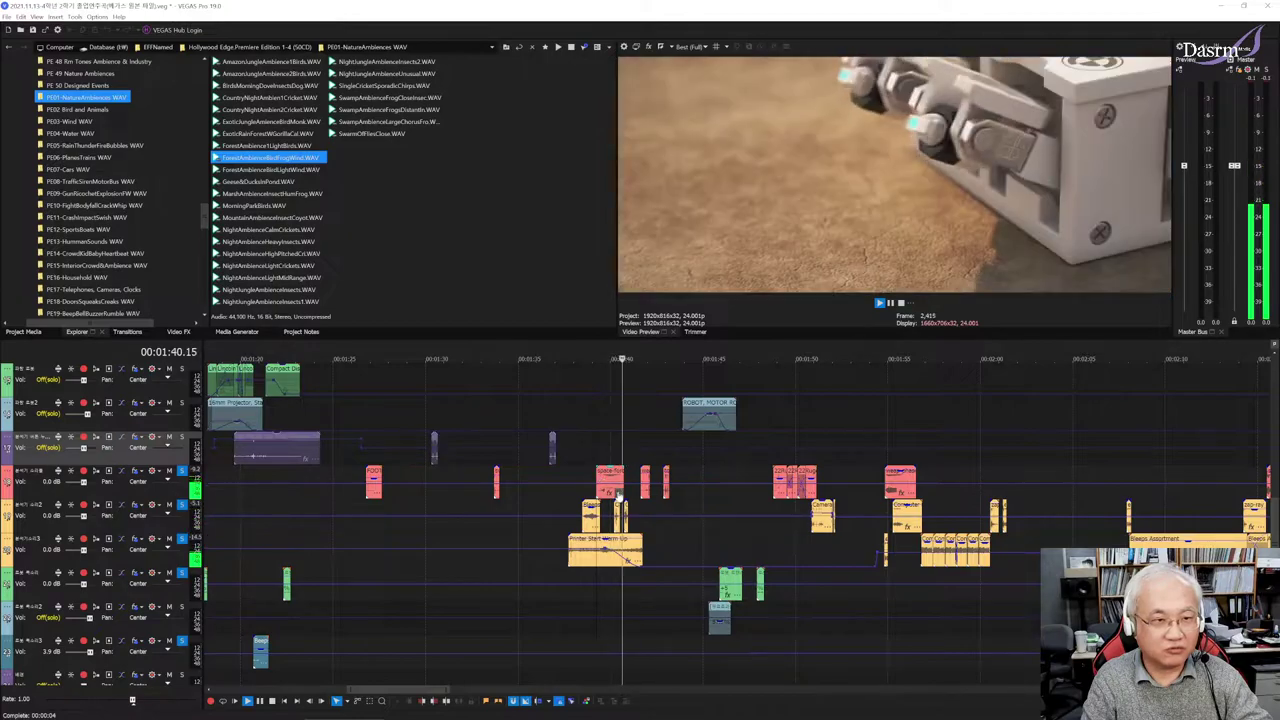
key("space")
left_click_drag(575, 461, 613, 455)
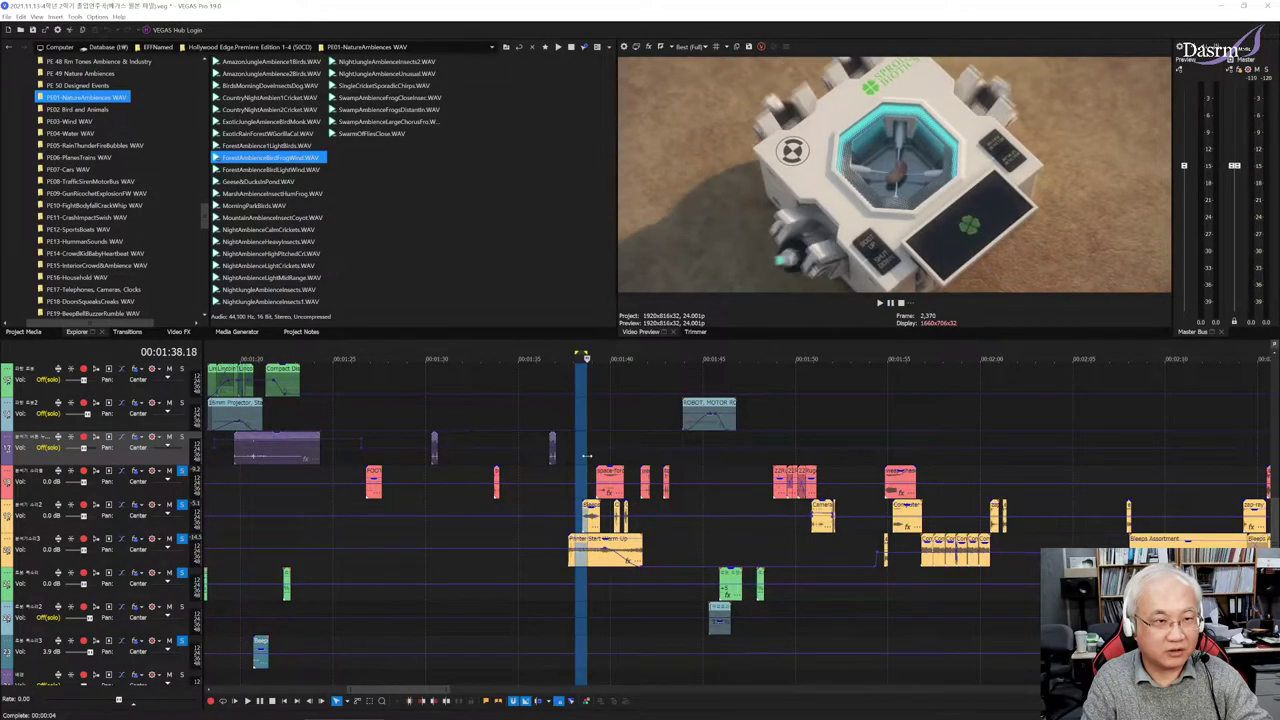
left_click(583, 461)
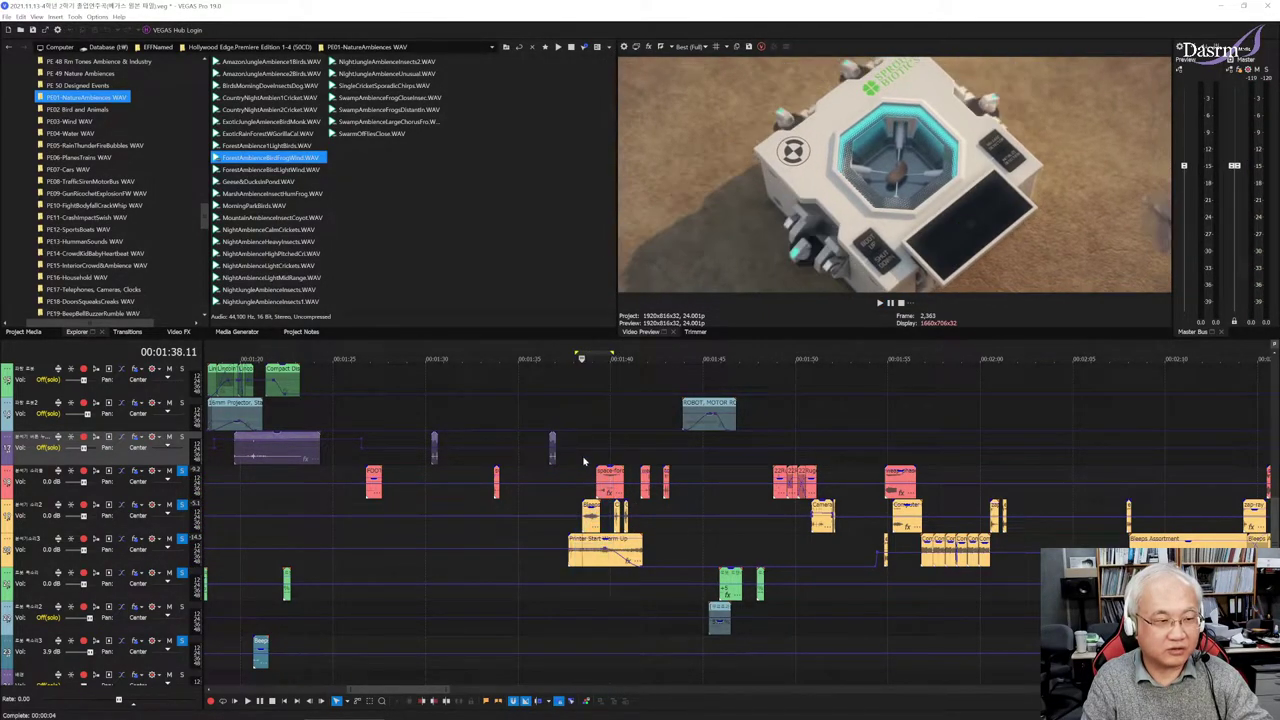
key("space")
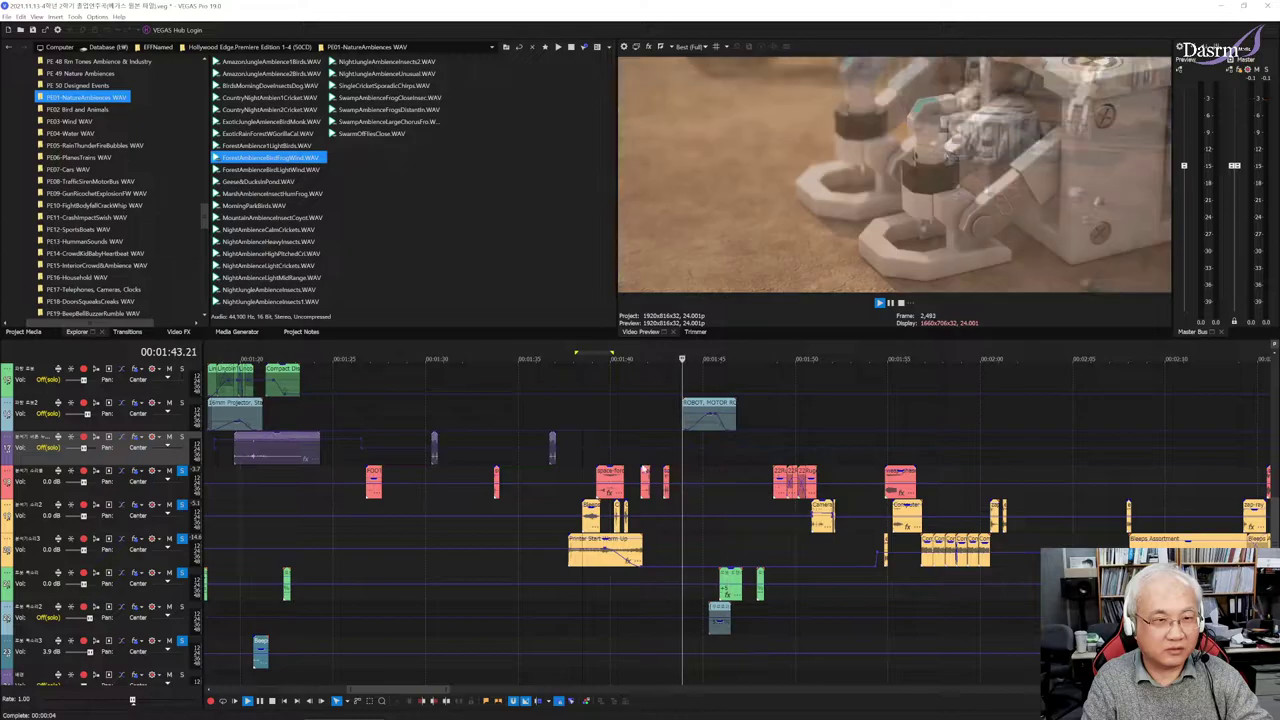
key("space")
left_click(643, 460)
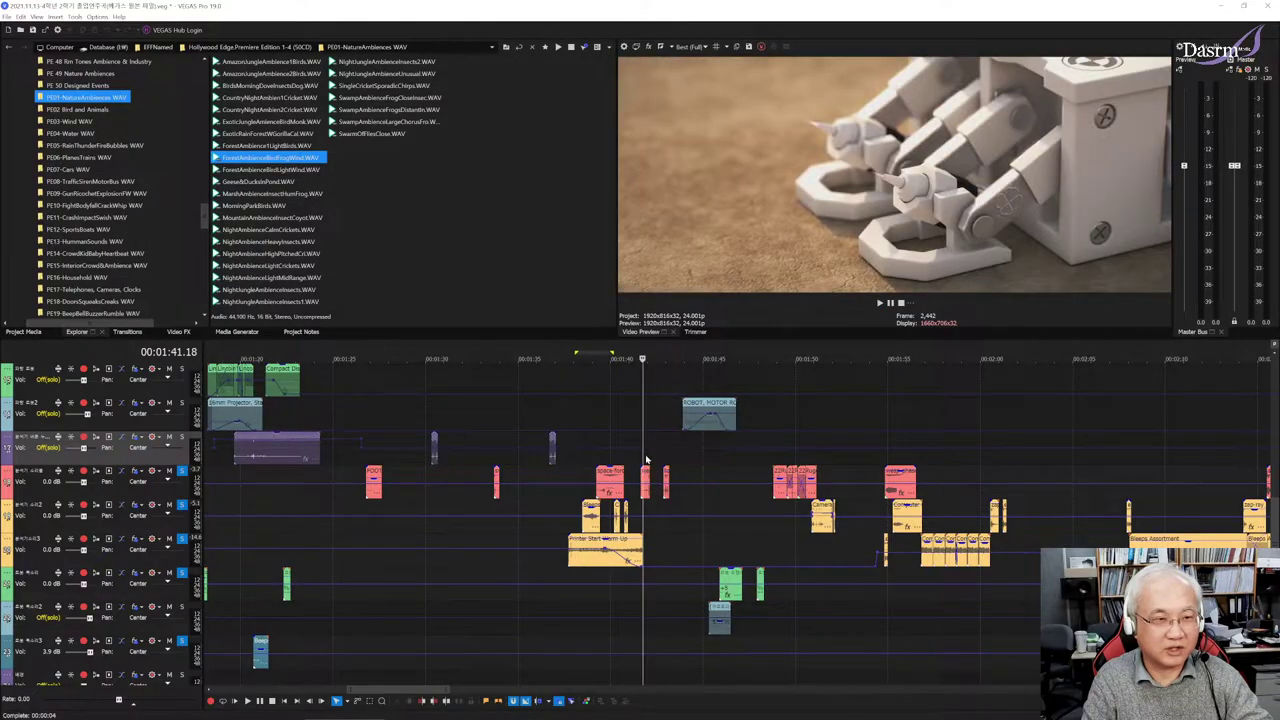
key("space")
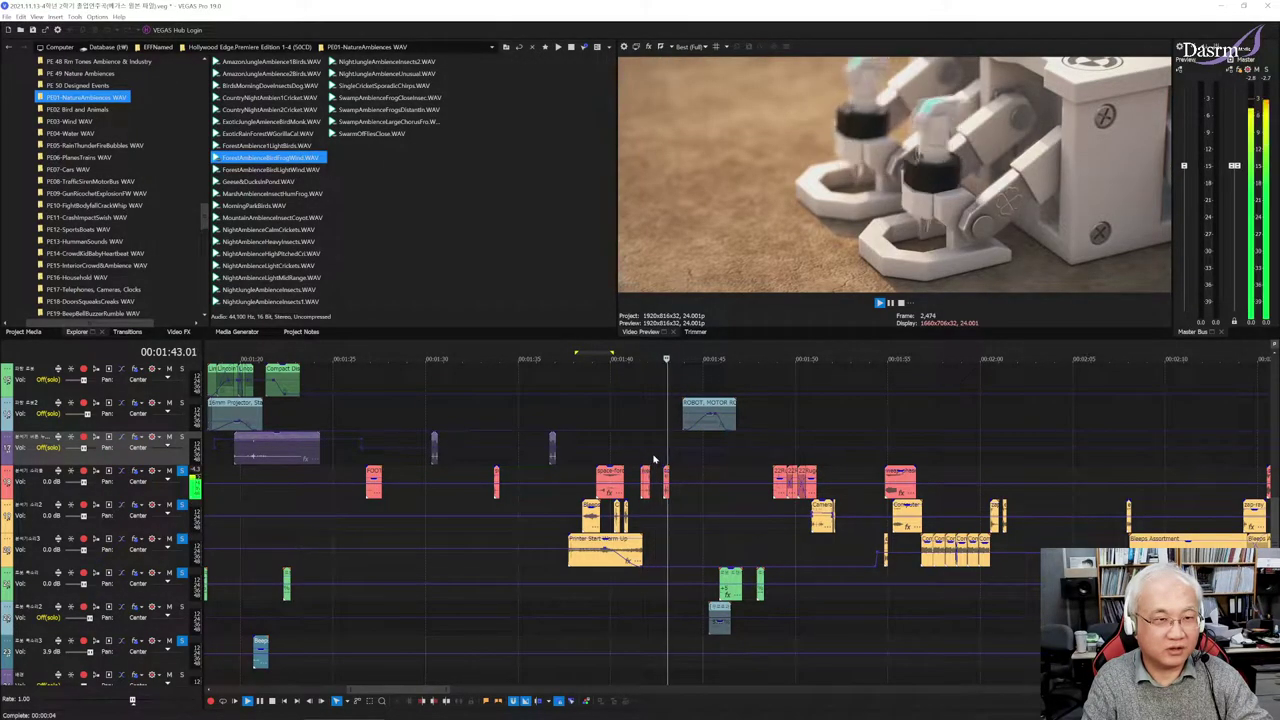
key("space")
Solo the robot motor track and audition it from 1:44.02 and 1:45.07
left_click(686, 459)
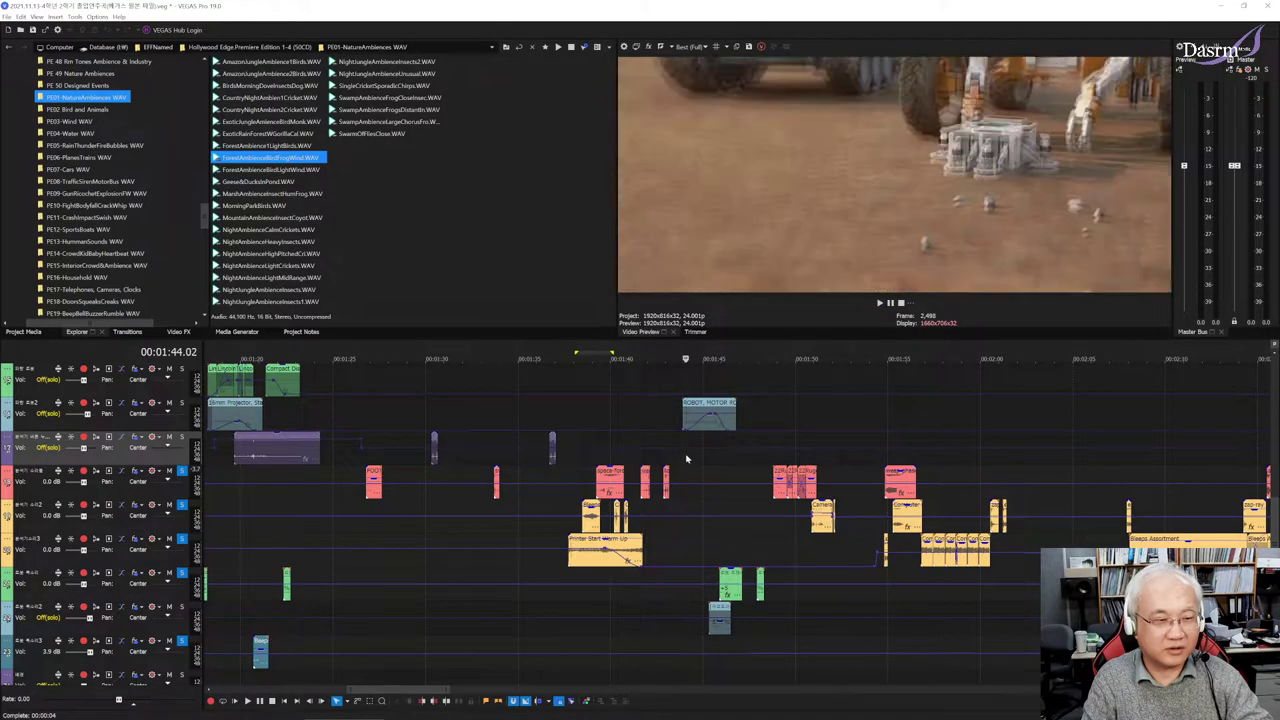
left_click(182, 402)
key("space")
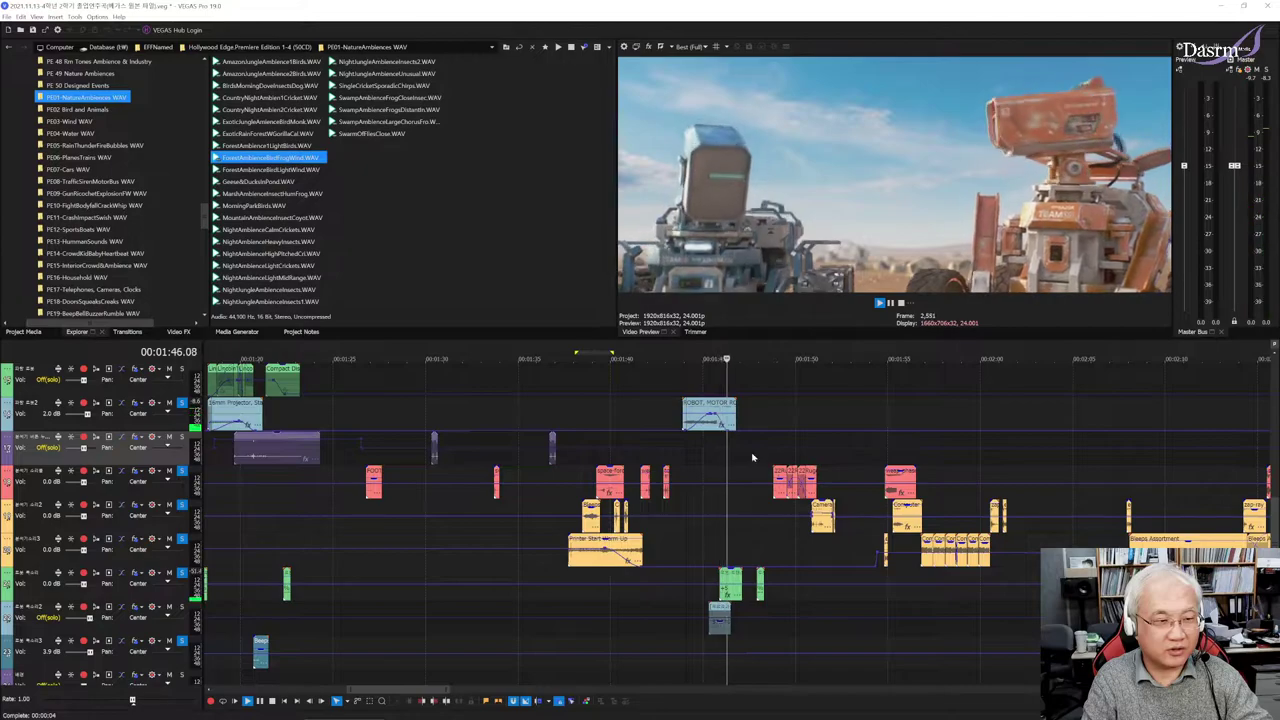
key("space")
left_click(714, 482)
key("space")
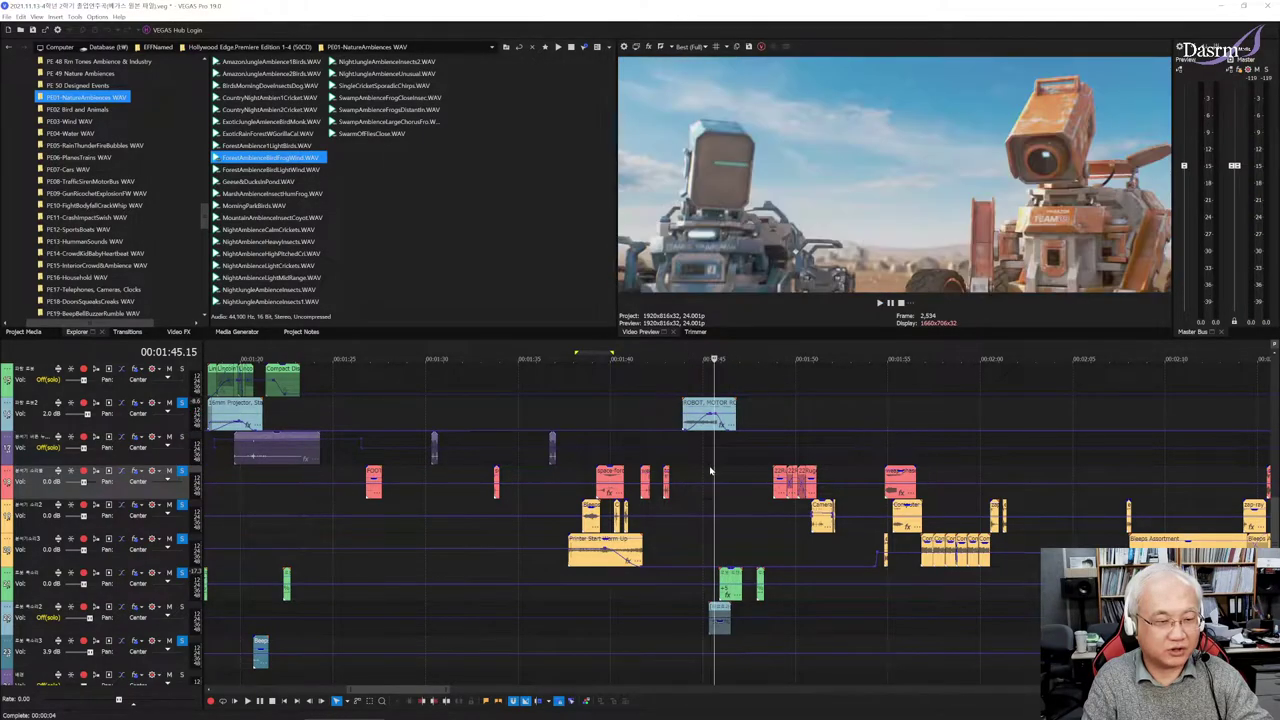
key("space")
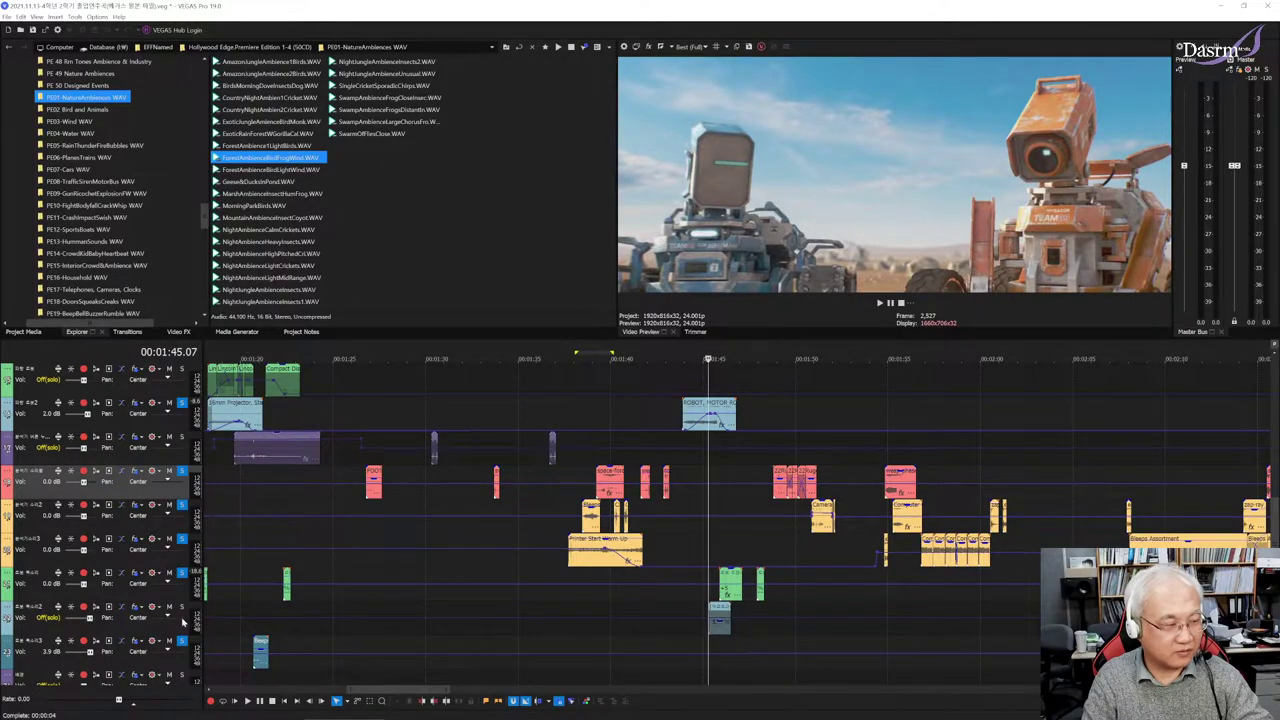
key("space")
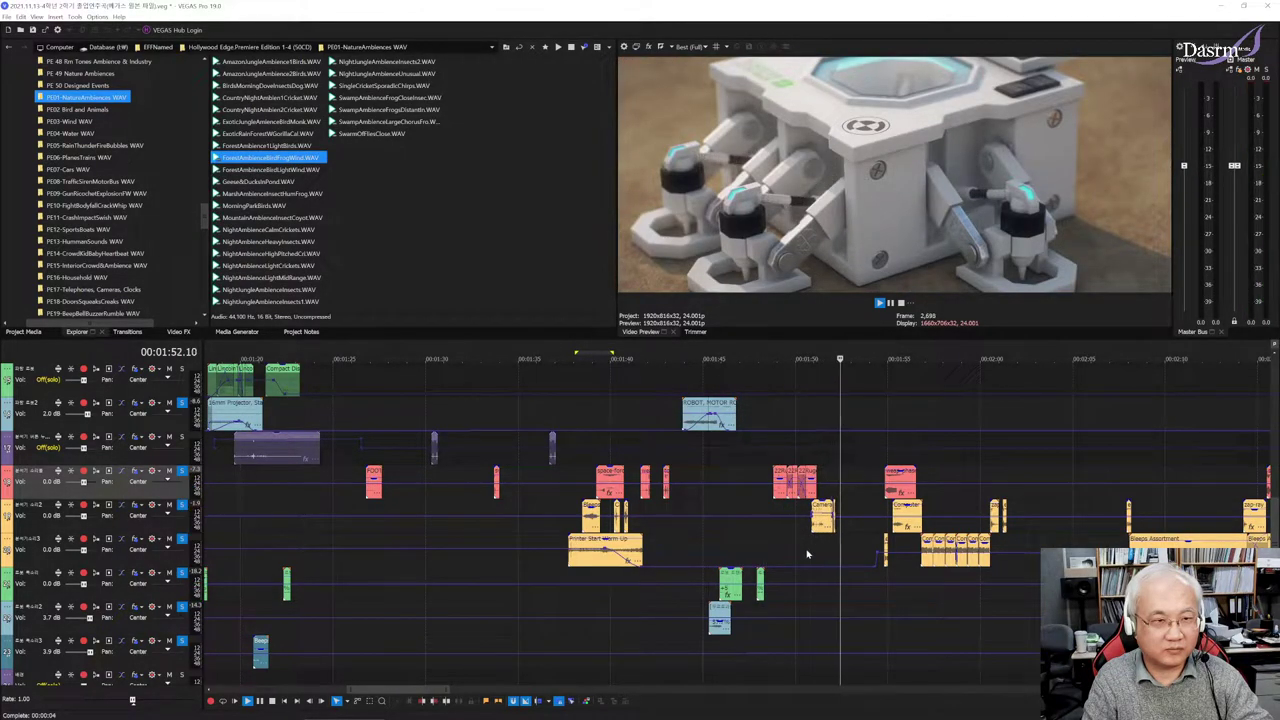
key("space")
left_click(793, 540)
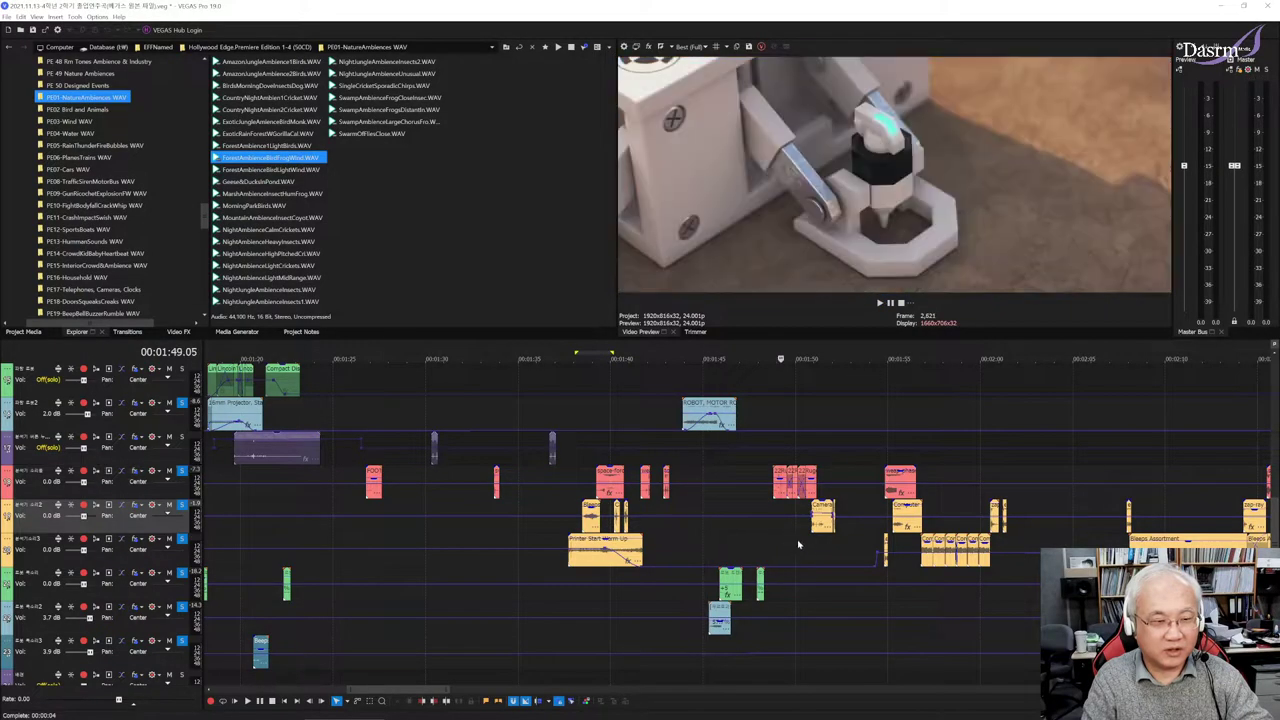
scroll(811, 543, "up", 3)
Play from 1:48.21, then loop-play a 1:49–1:50 selection over the red beep clips
left_click(716, 526)
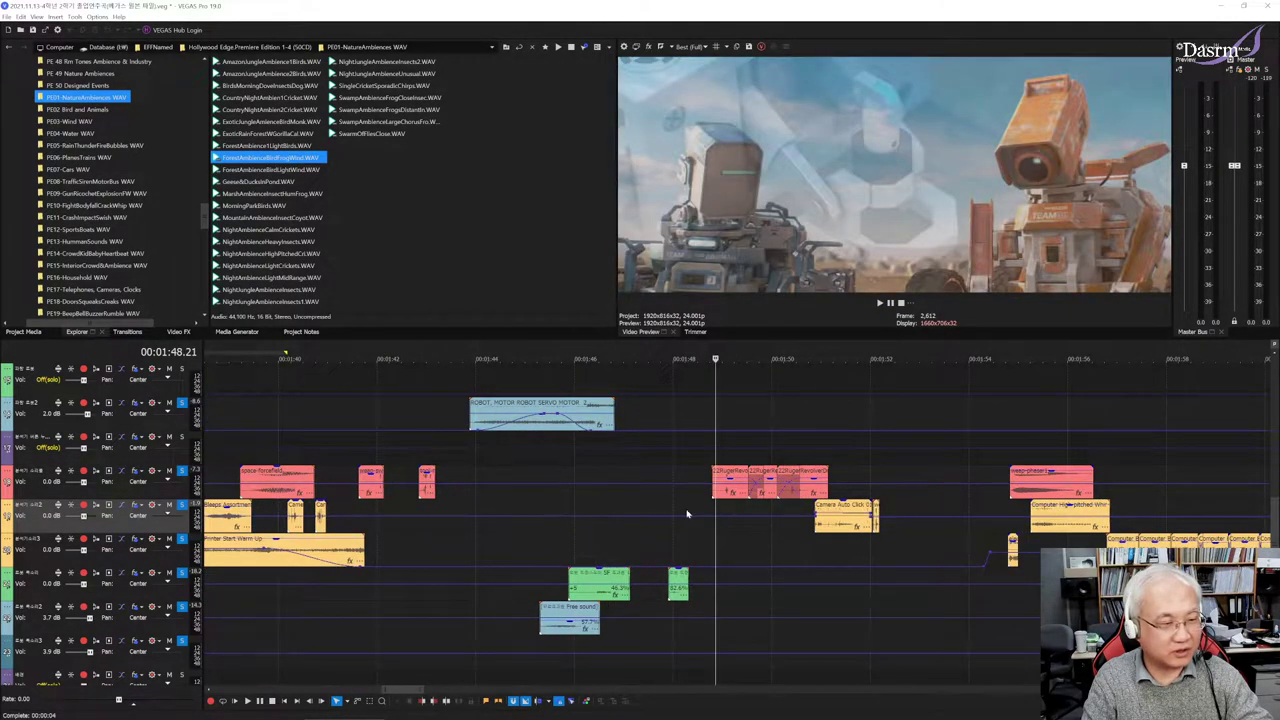
key("space")
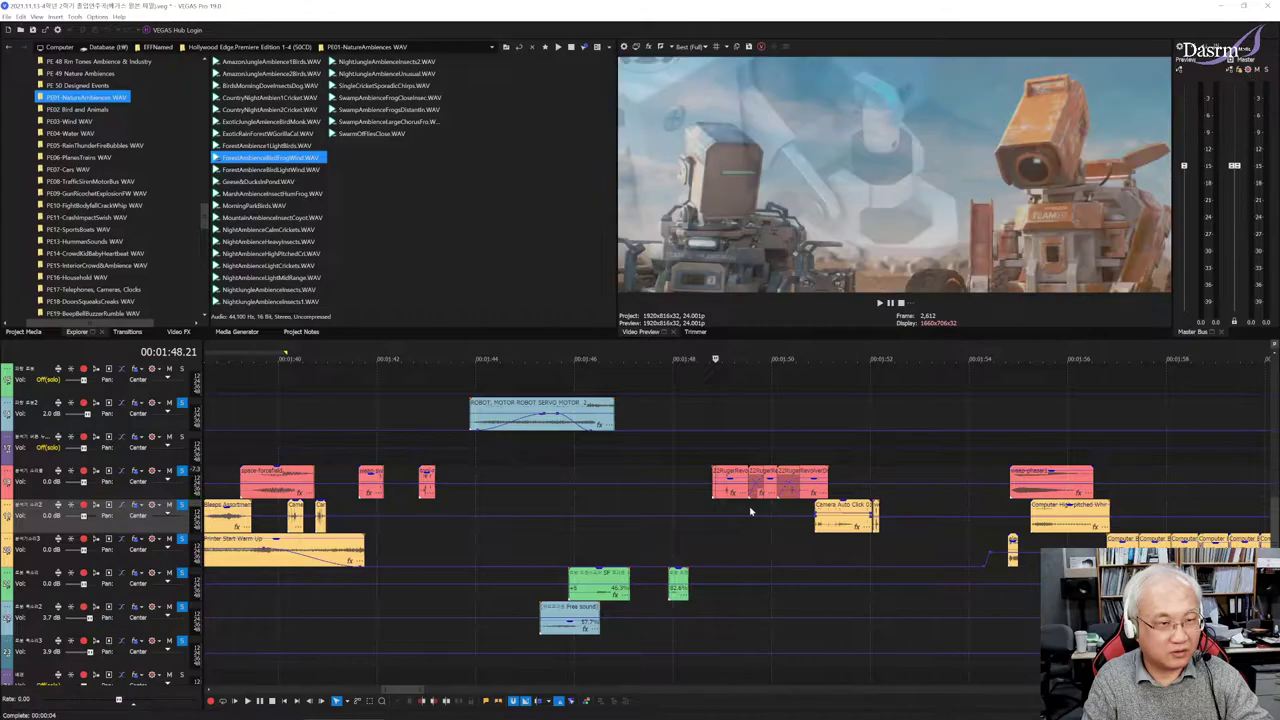
left_click(722, 531)
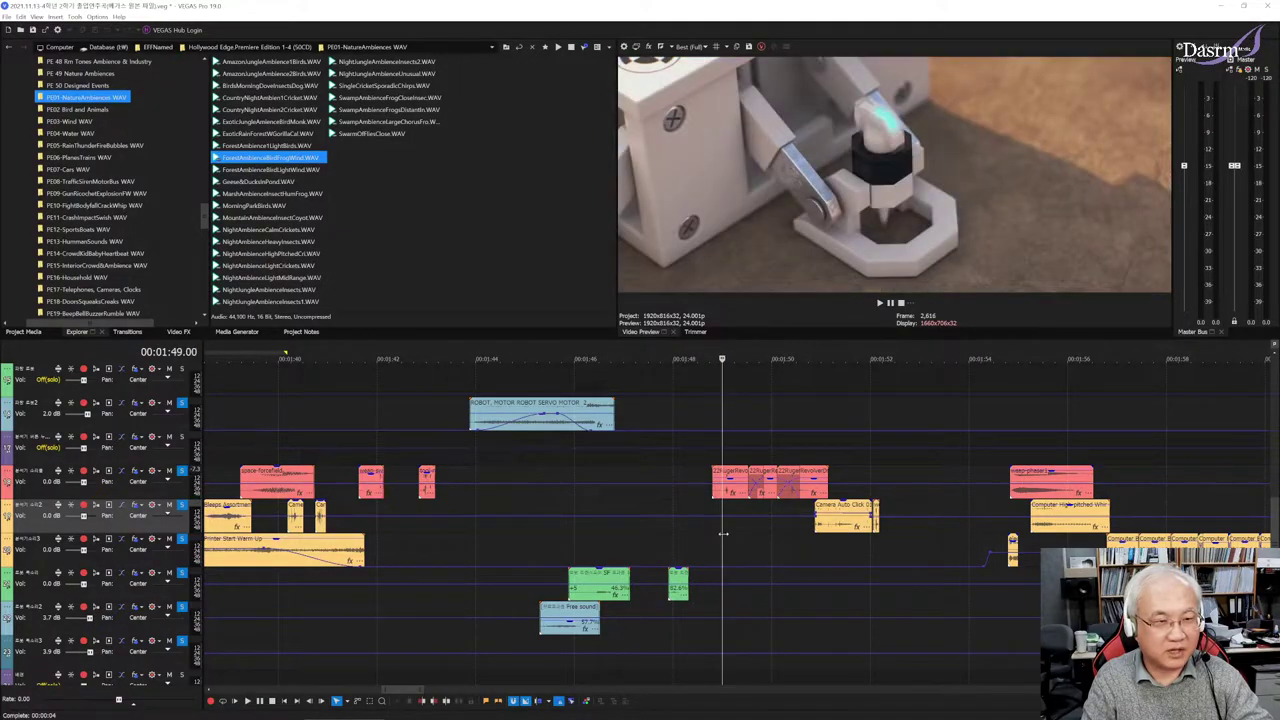
left_click_drag(713, 540, 790, 540)
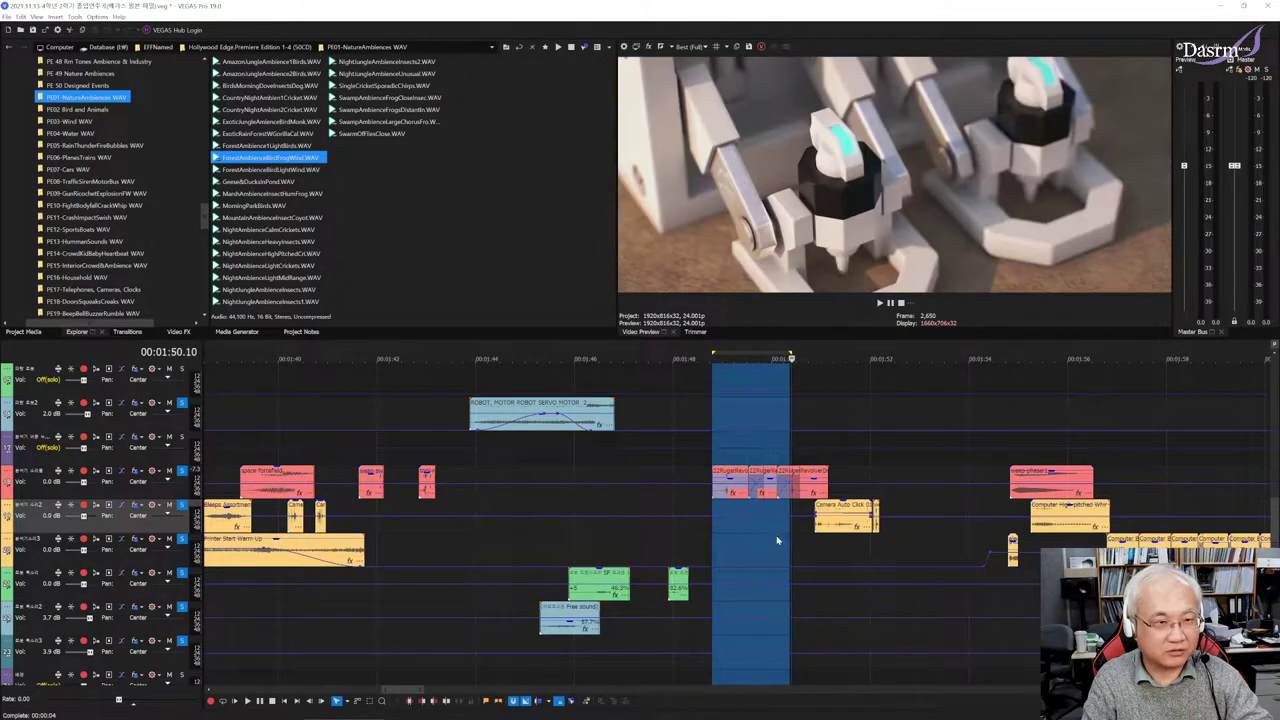
key("space")
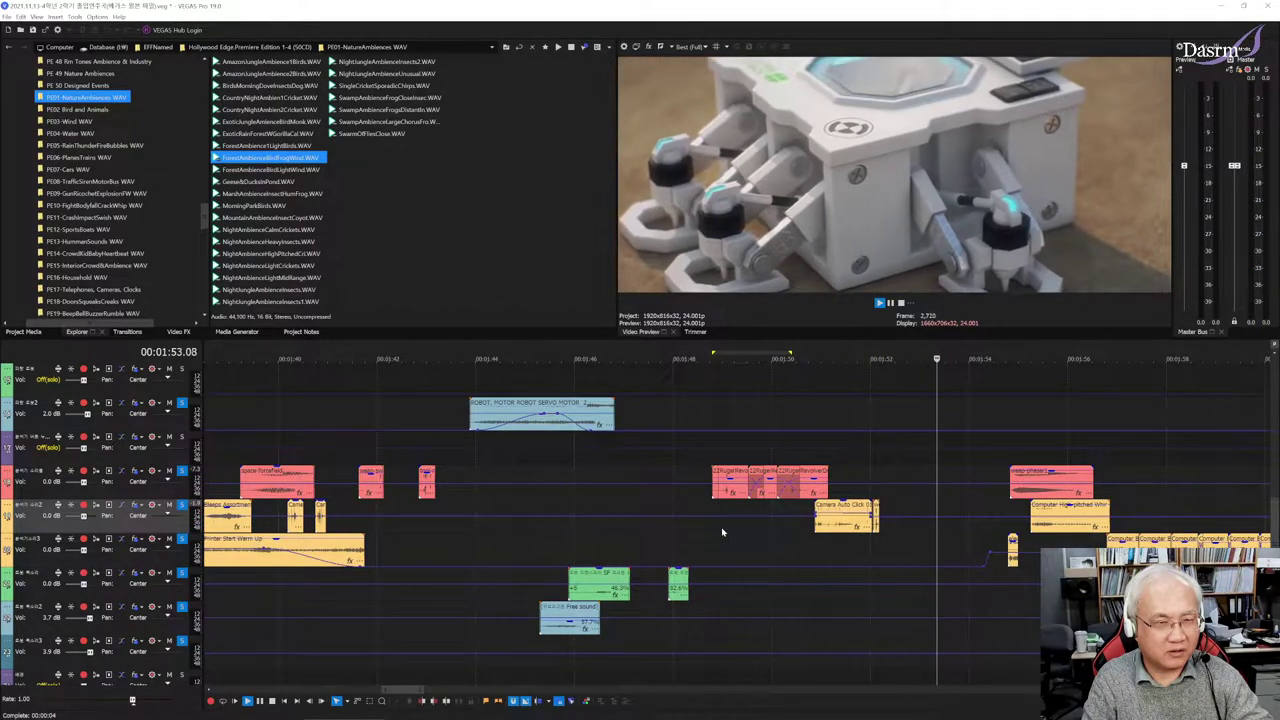
scroll(769, 530, "down", 3)
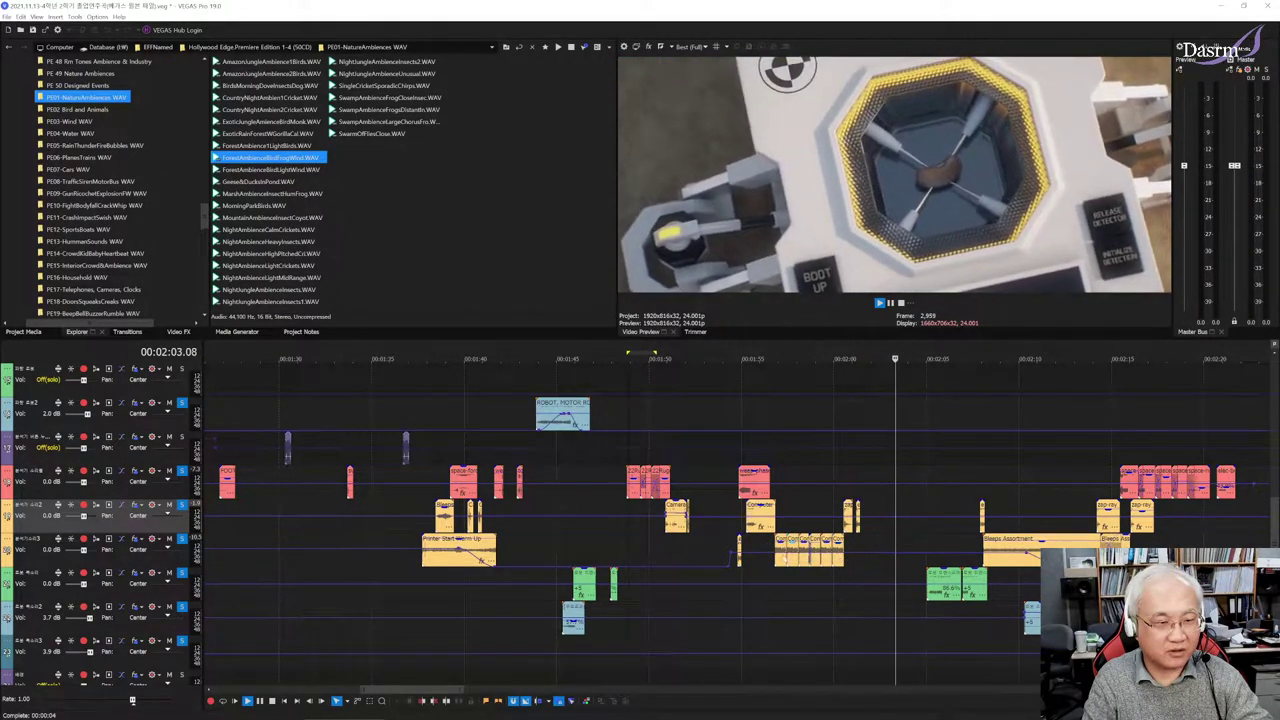
key("space")
left_click(751, 551)
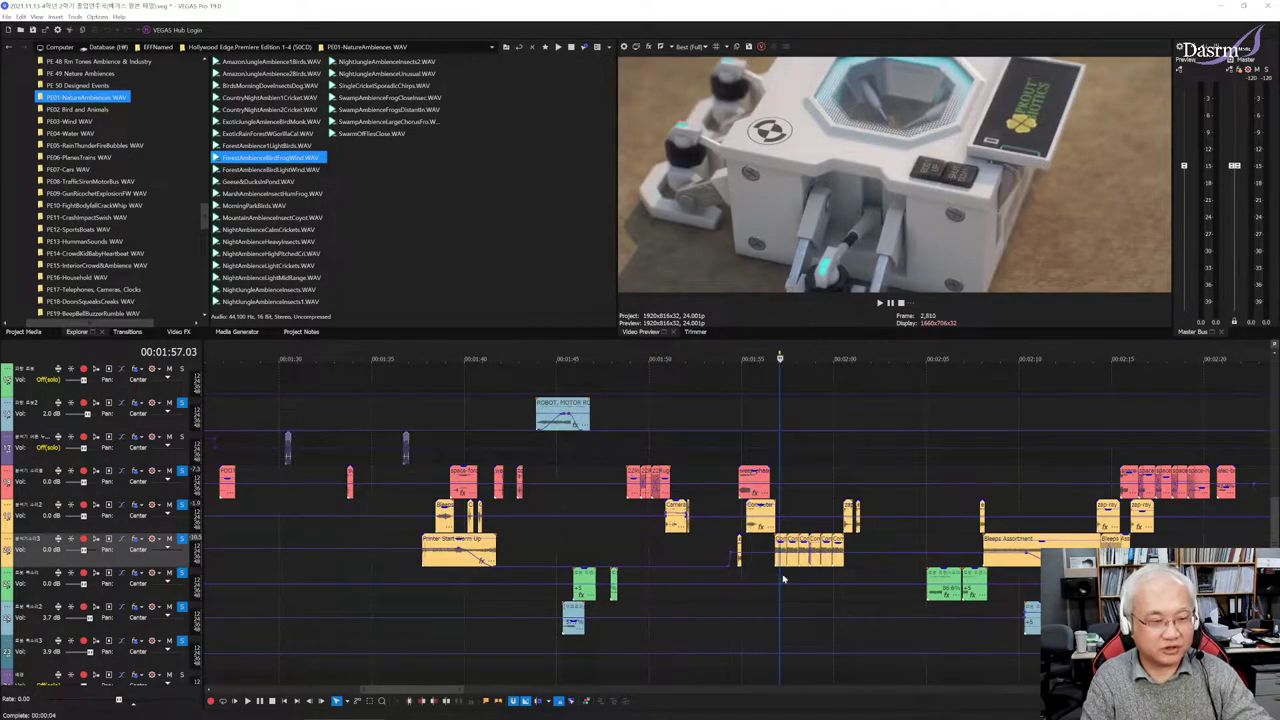
left_click_drag(765, 578, 798, 578)
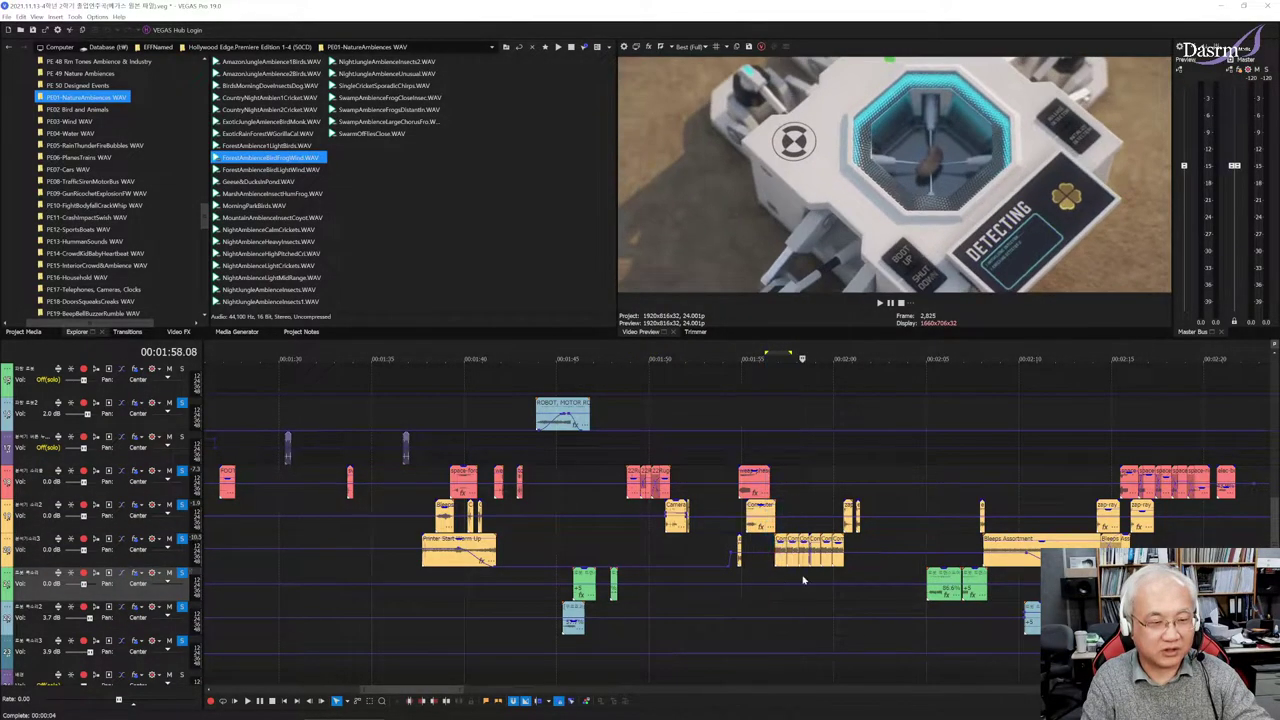
left_click(785, 578)
left_click(744, 545)
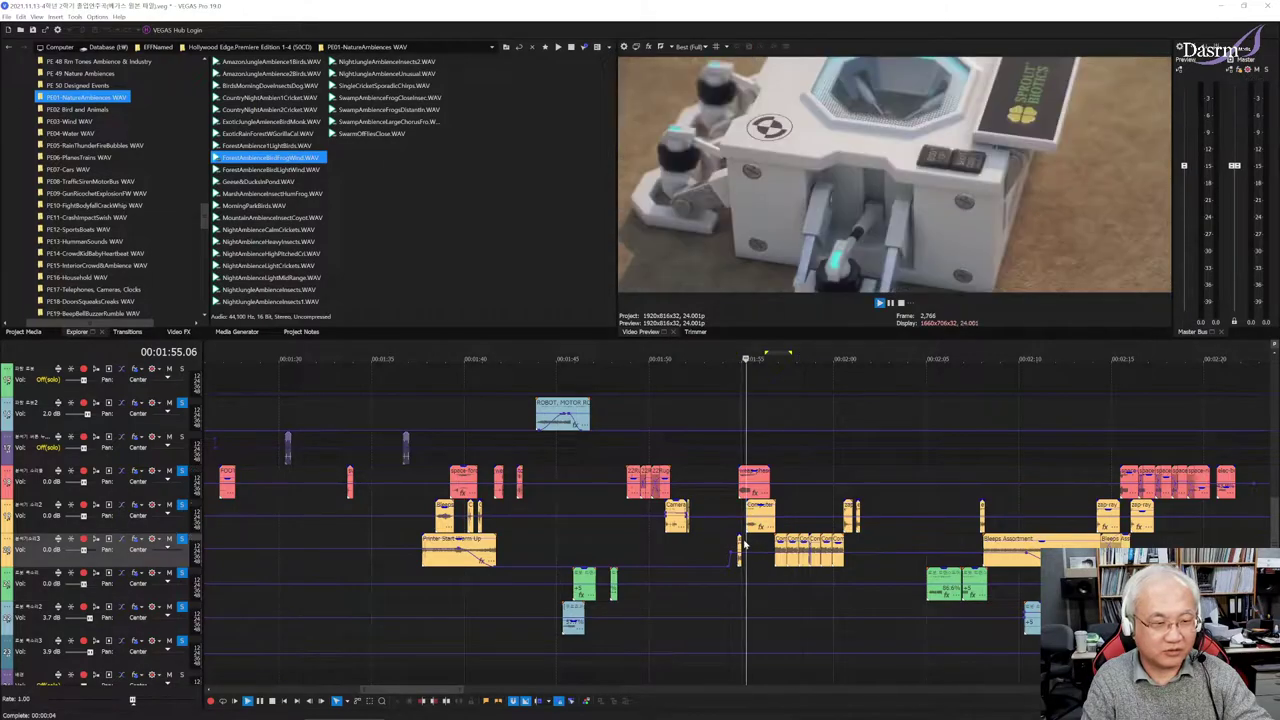
left_click(780, 583)
scroll(820, 581, "up", 2)
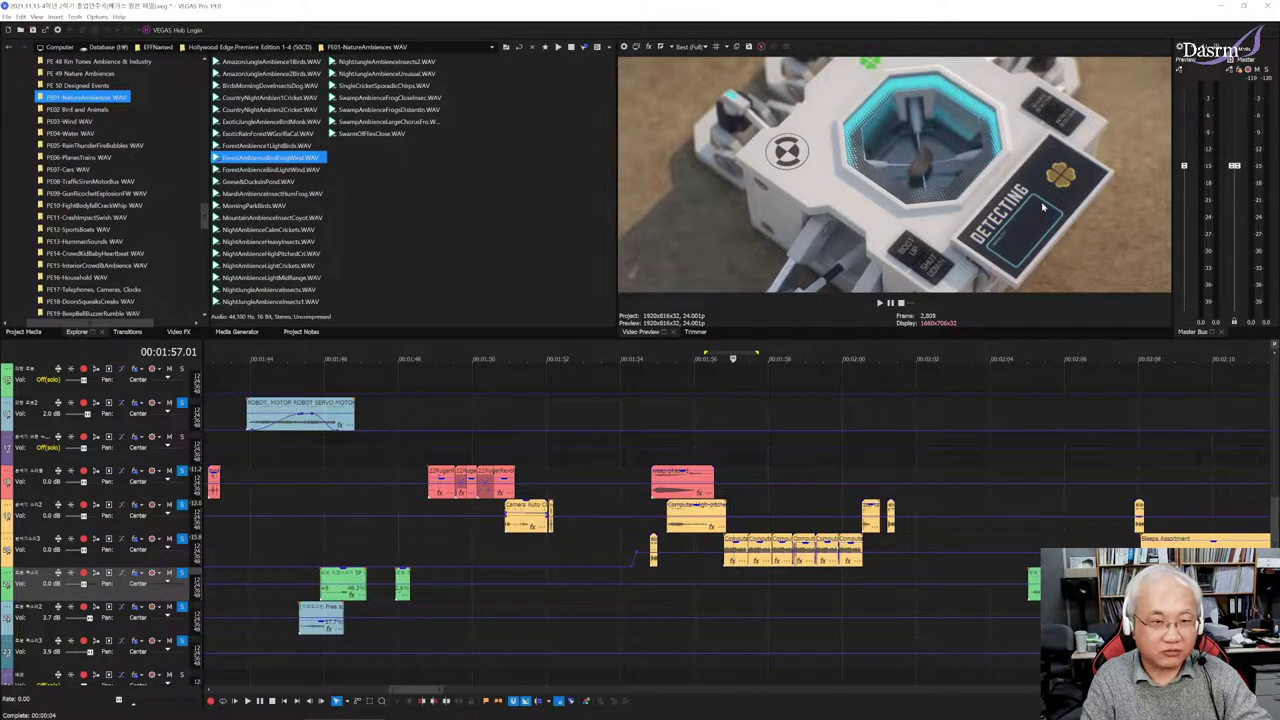
scroll(757, 565, "up", 2)
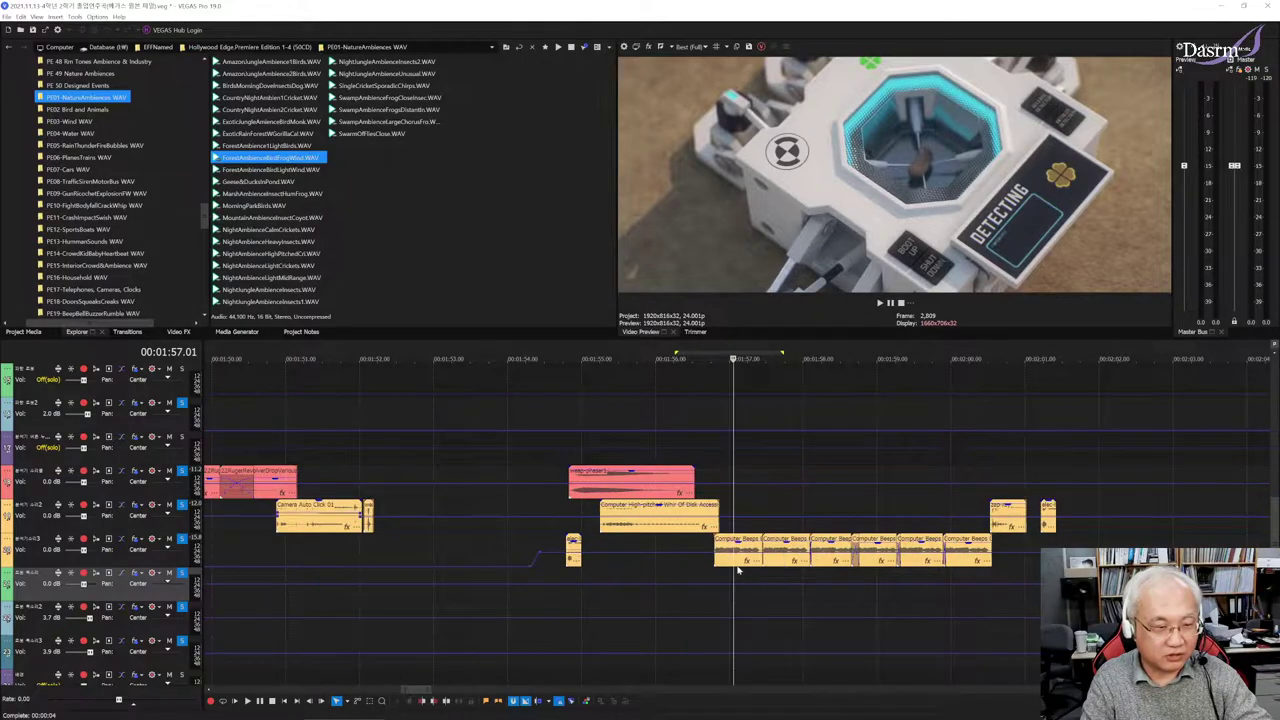
left_click(719, 581)
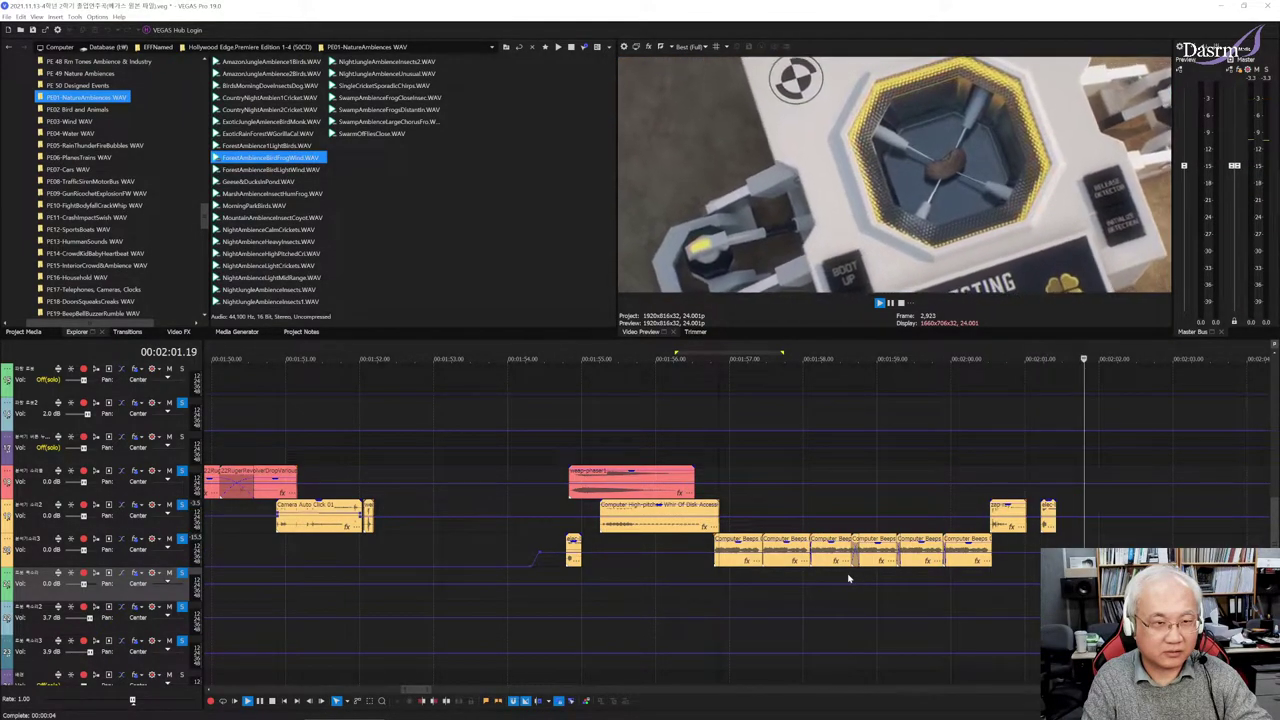
scroll(848, 578, "down", 3)
scroll(810, 583, "down", 3)
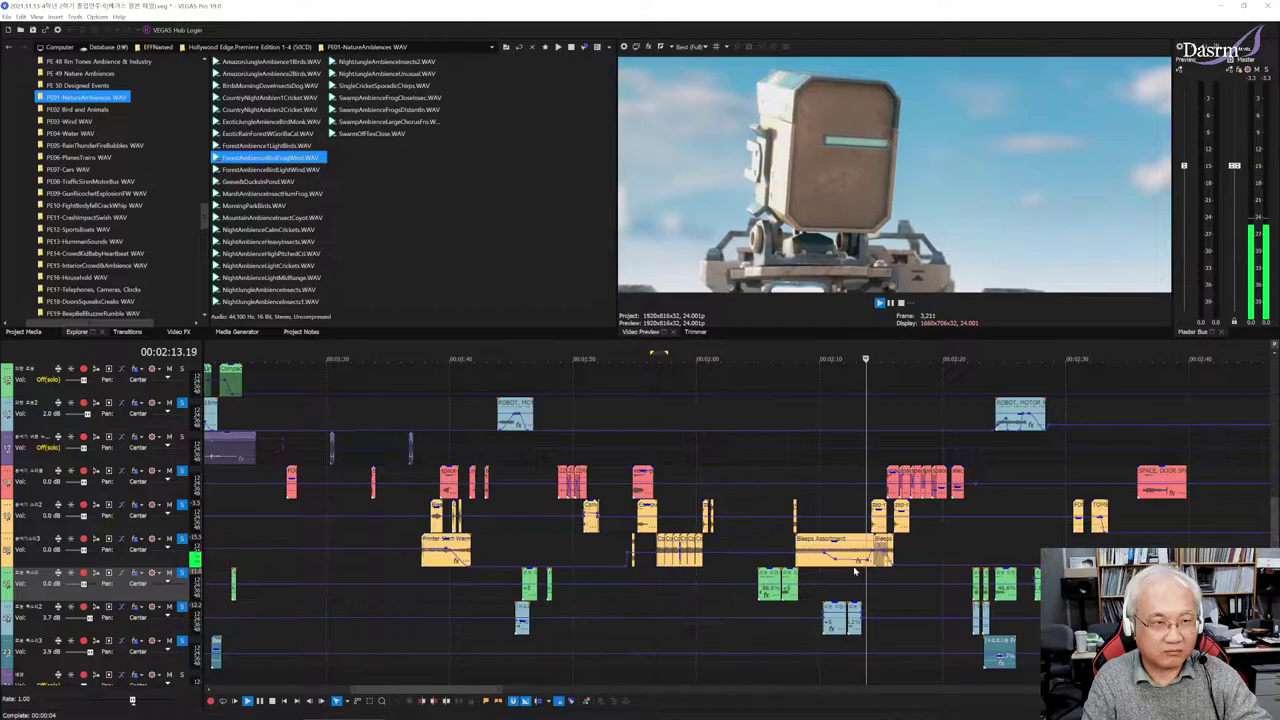
key("space")
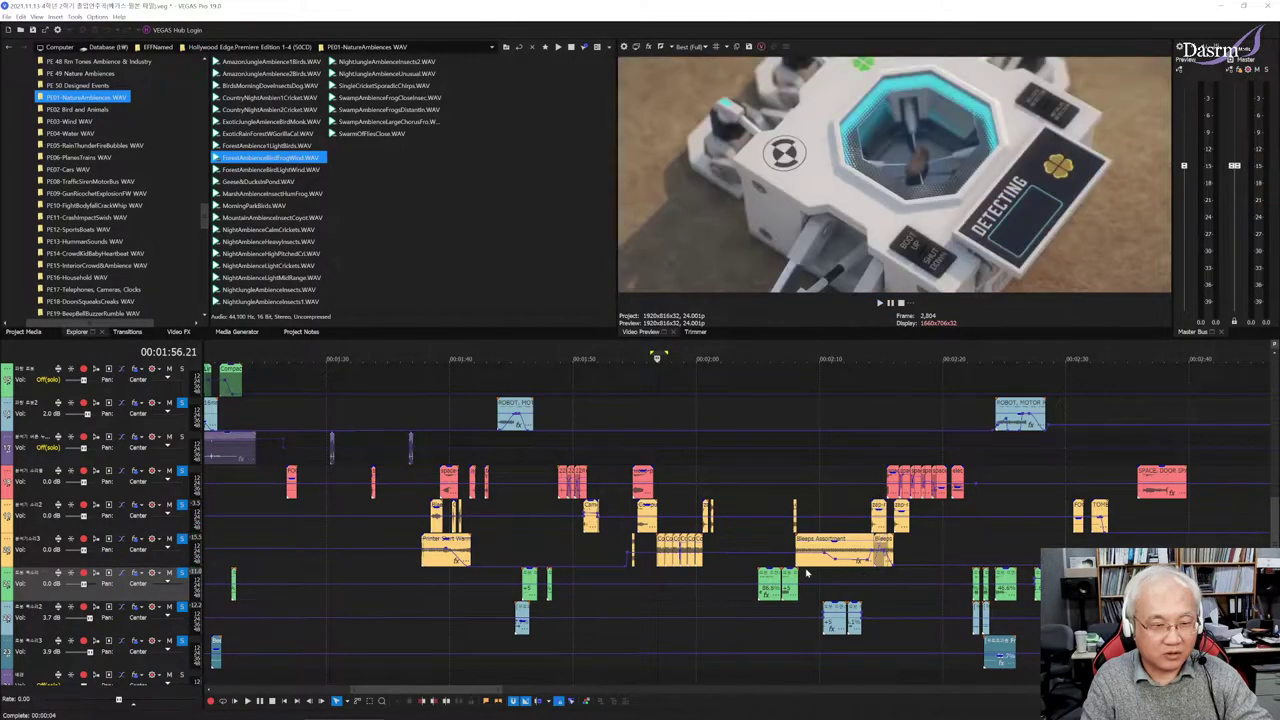
left_click(806, 573)
scroll(828, 579, "up", 5)
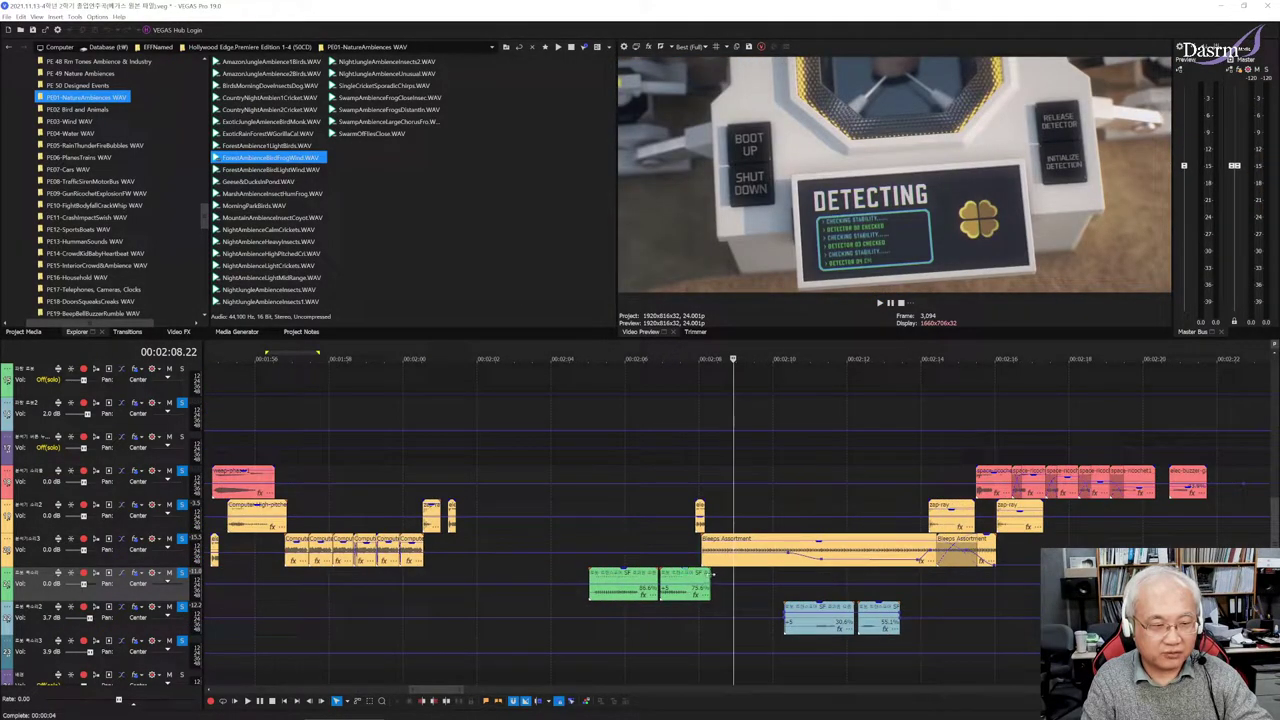
left_click(713, 581)
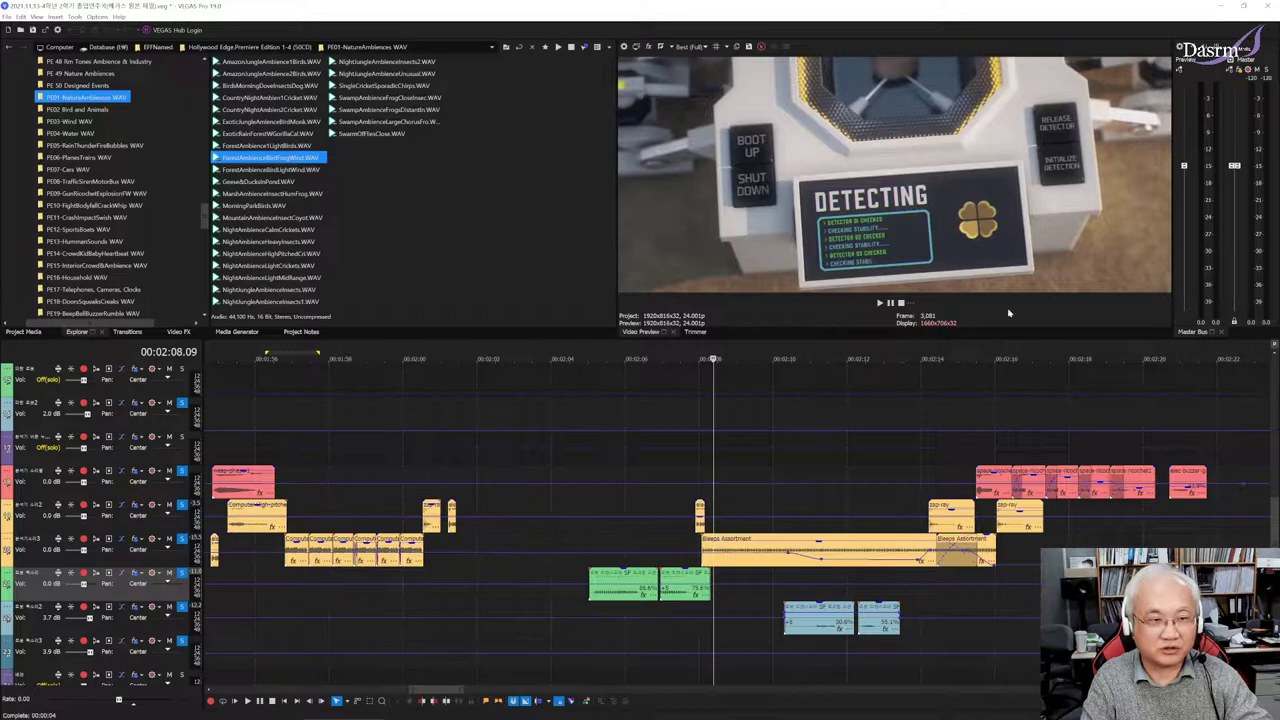
key("space")
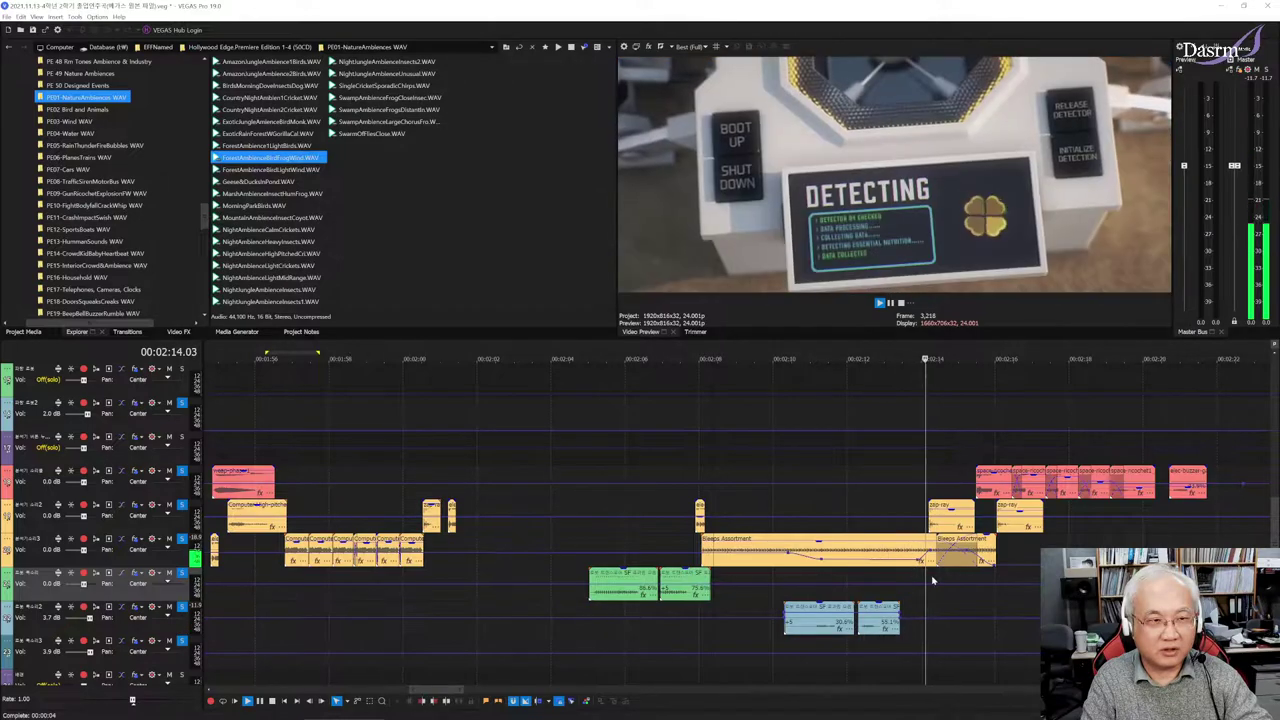
key("space")
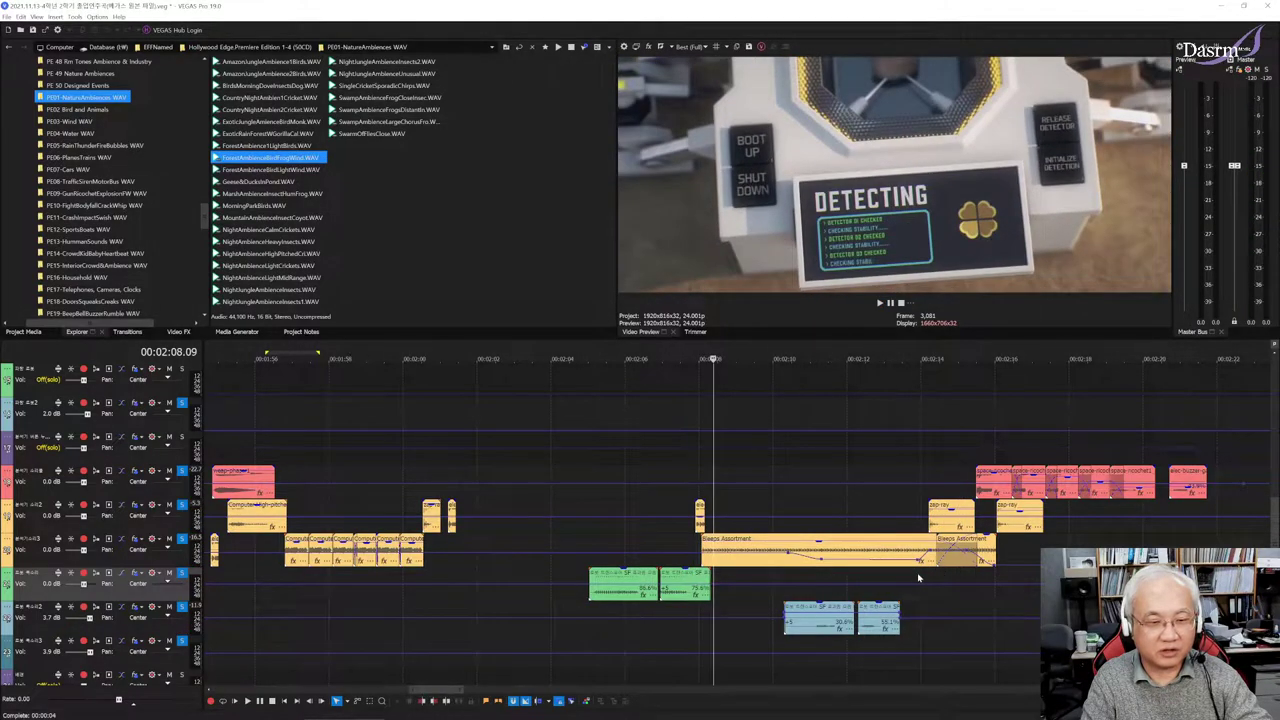
left_click(918, 577)
left_click_drag(787, 583, 925, 577)
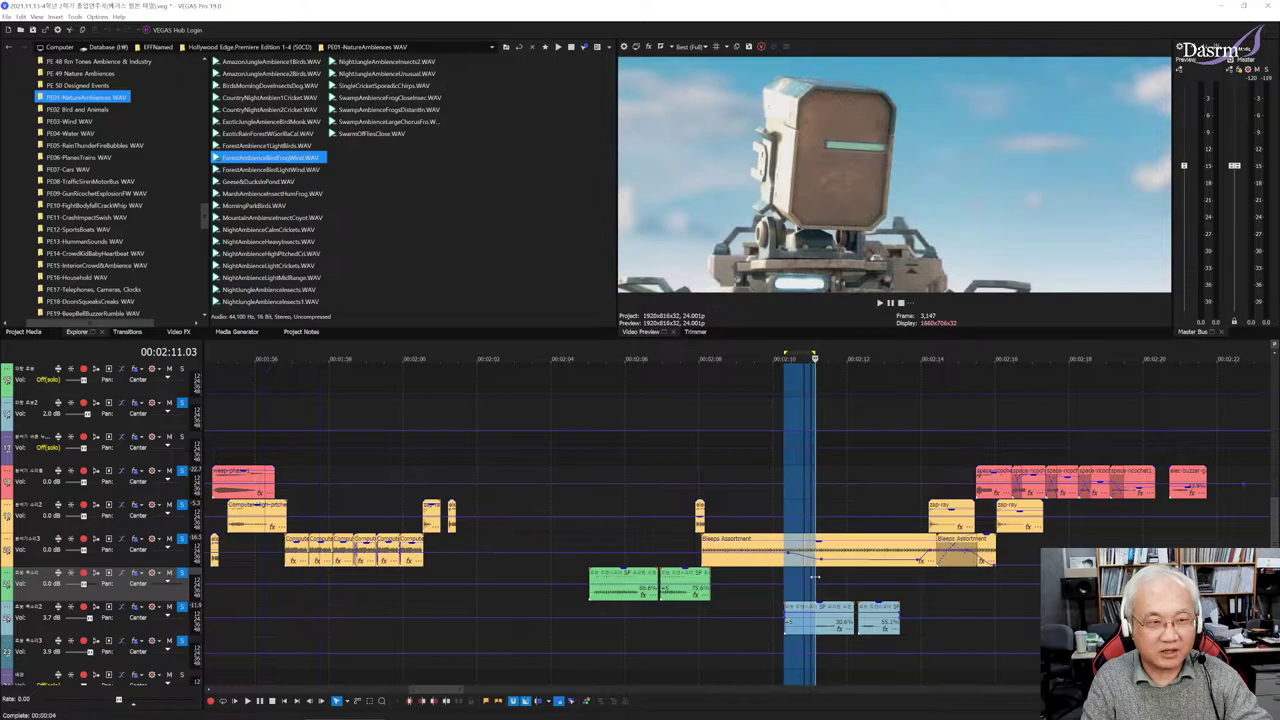
left_click(922, 580)
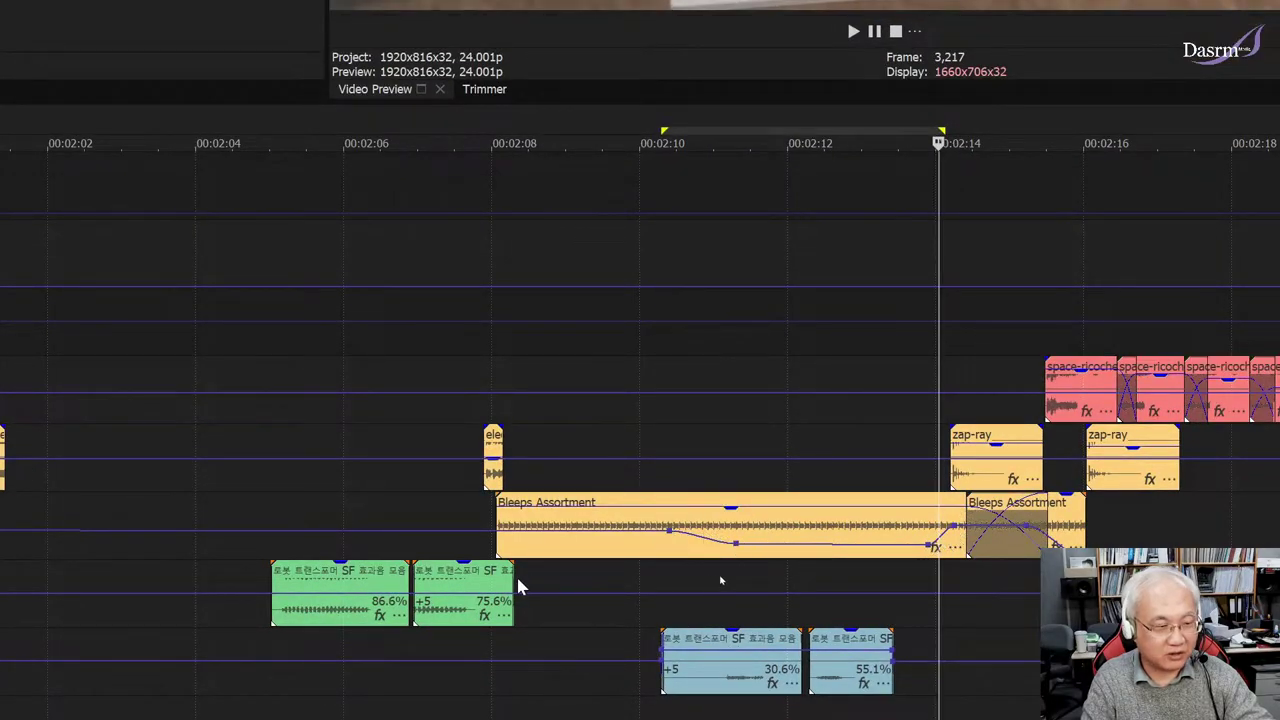
left_click(614, 577)
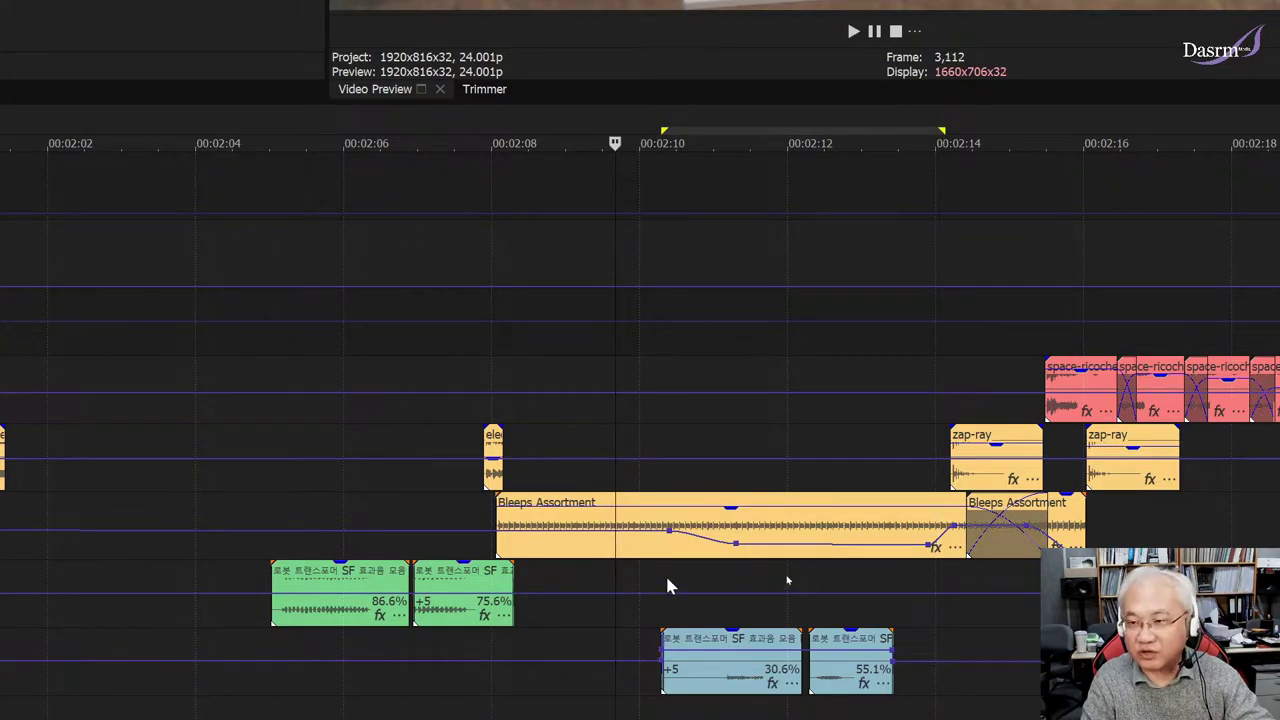
key("space")
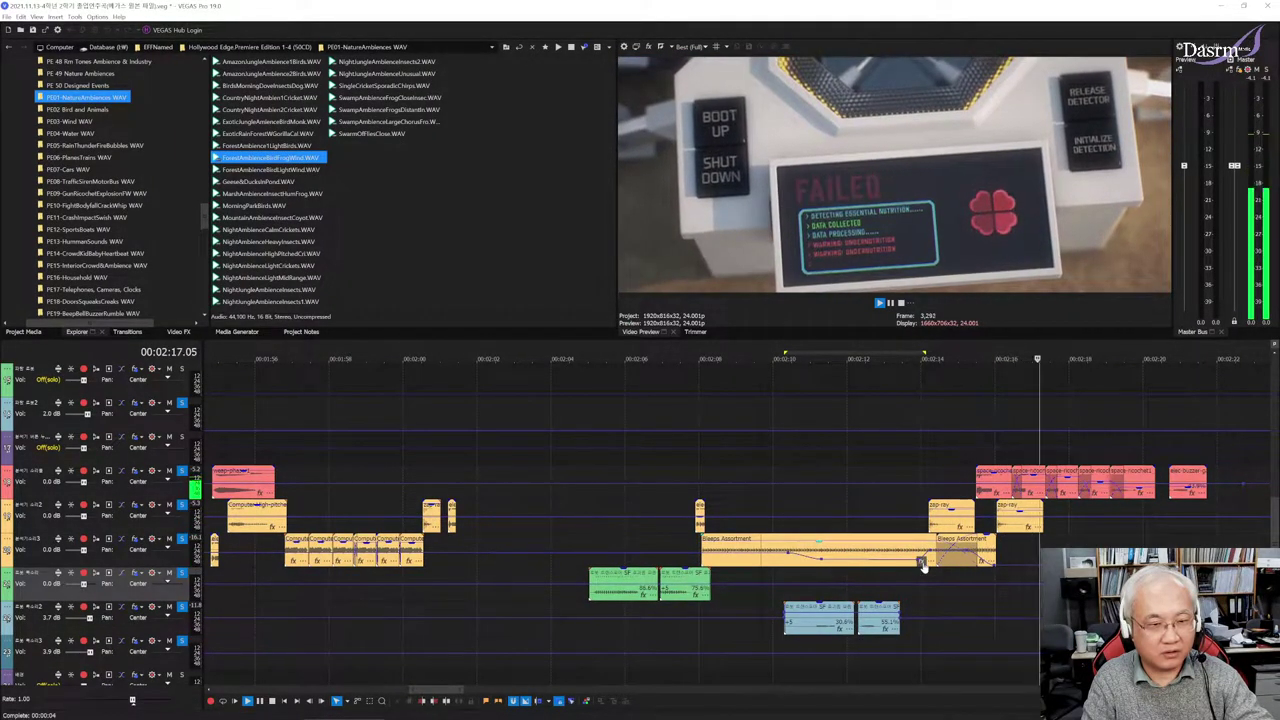
key("space")
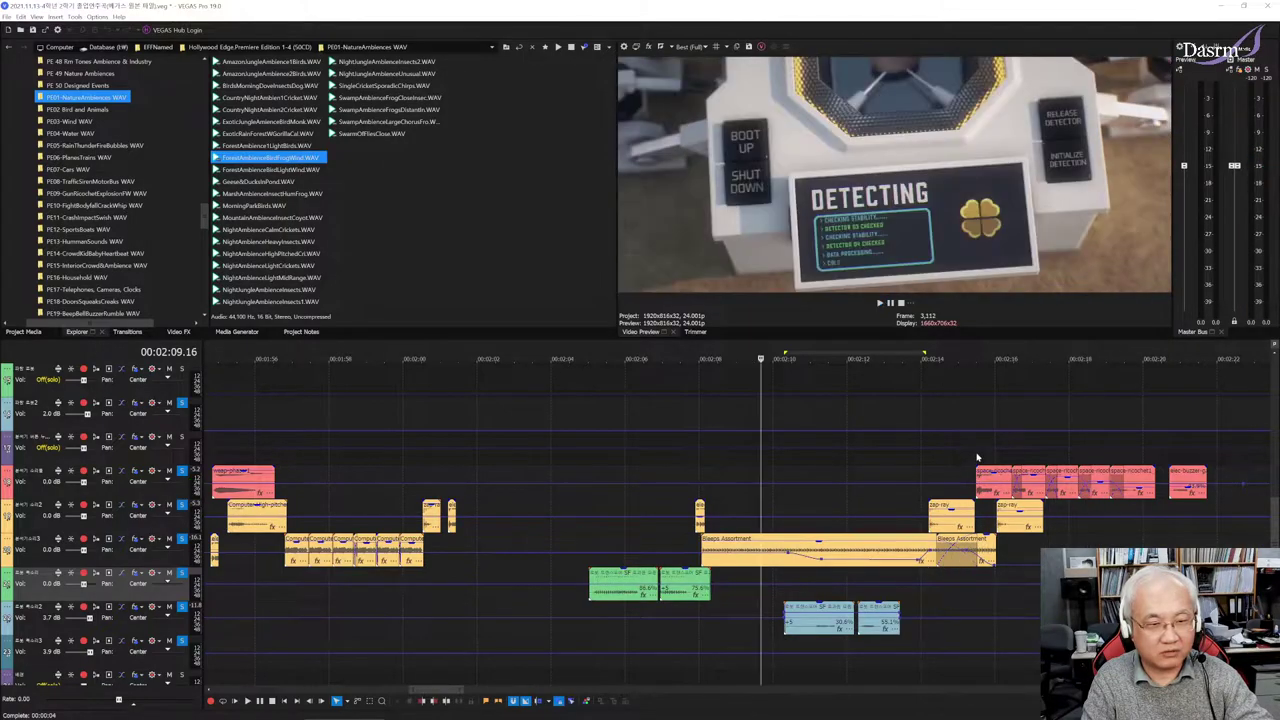
left_click(977, 457)
key("space")
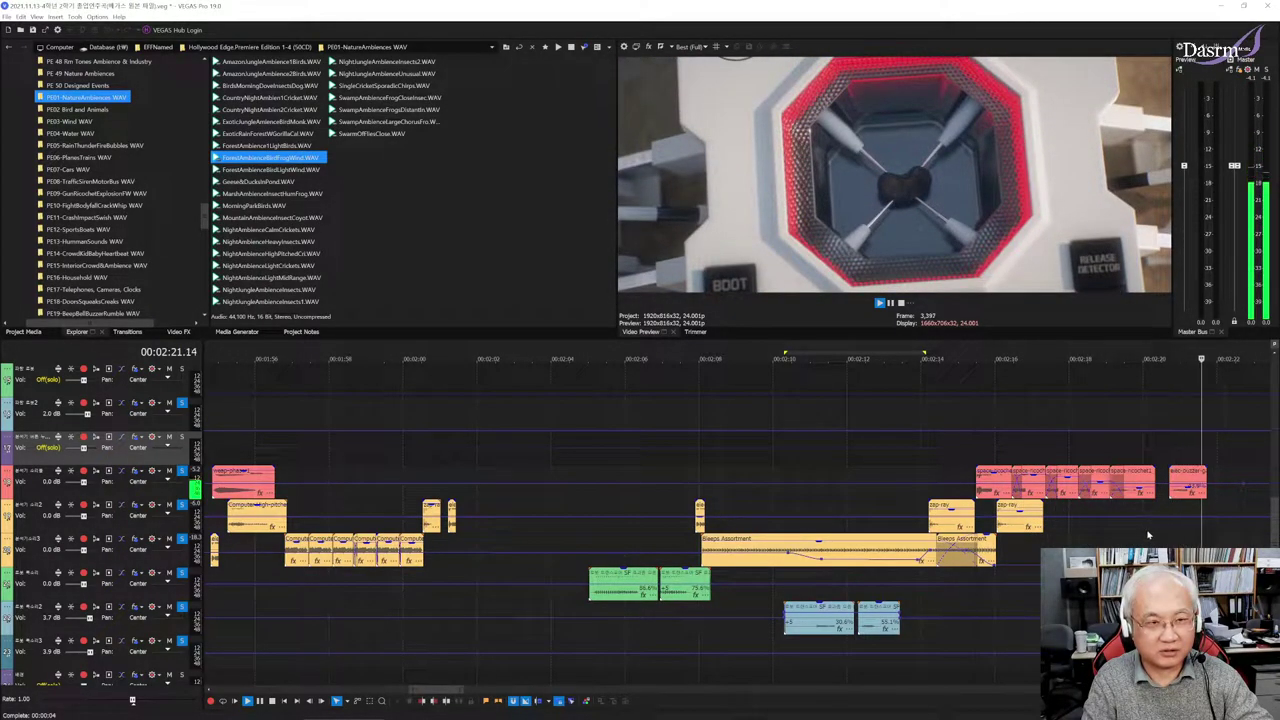
key("space")
Play the robot motor section from the start of the two-robots shot near 02:22
scroll(921, 527, "down", 2)
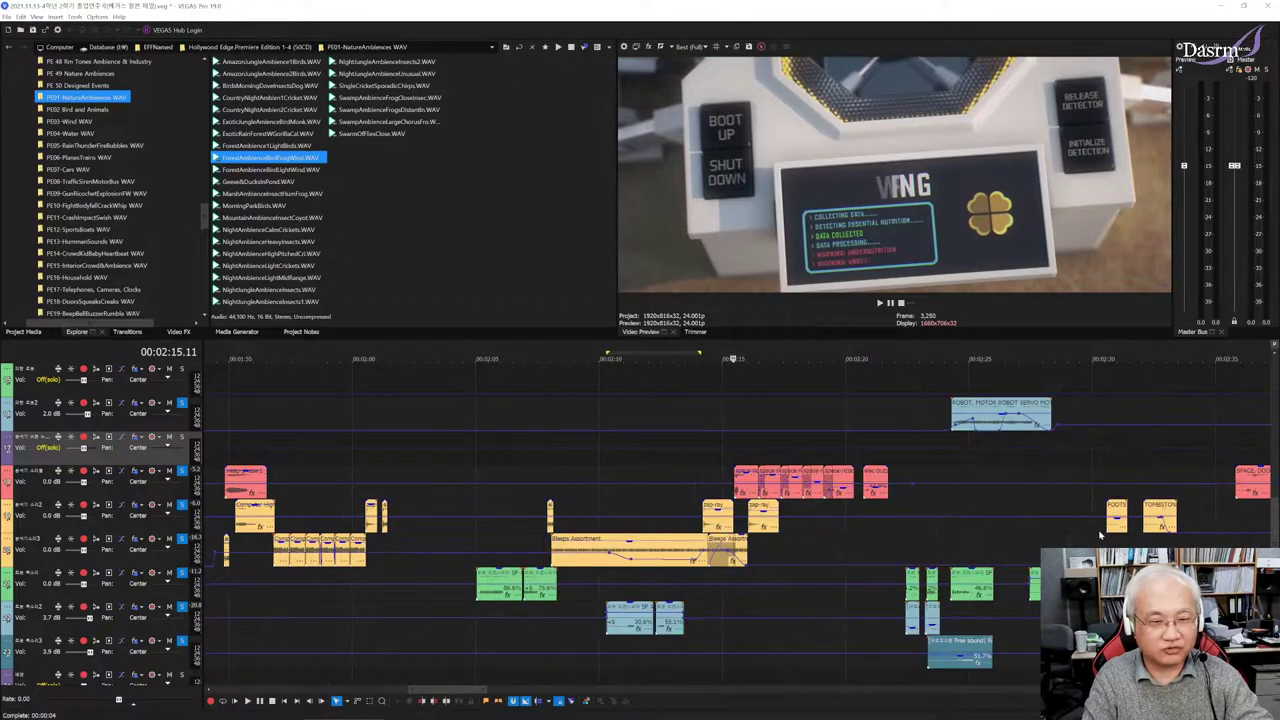
scroll(921, 527, "down", 2)
left_click(840, 530)
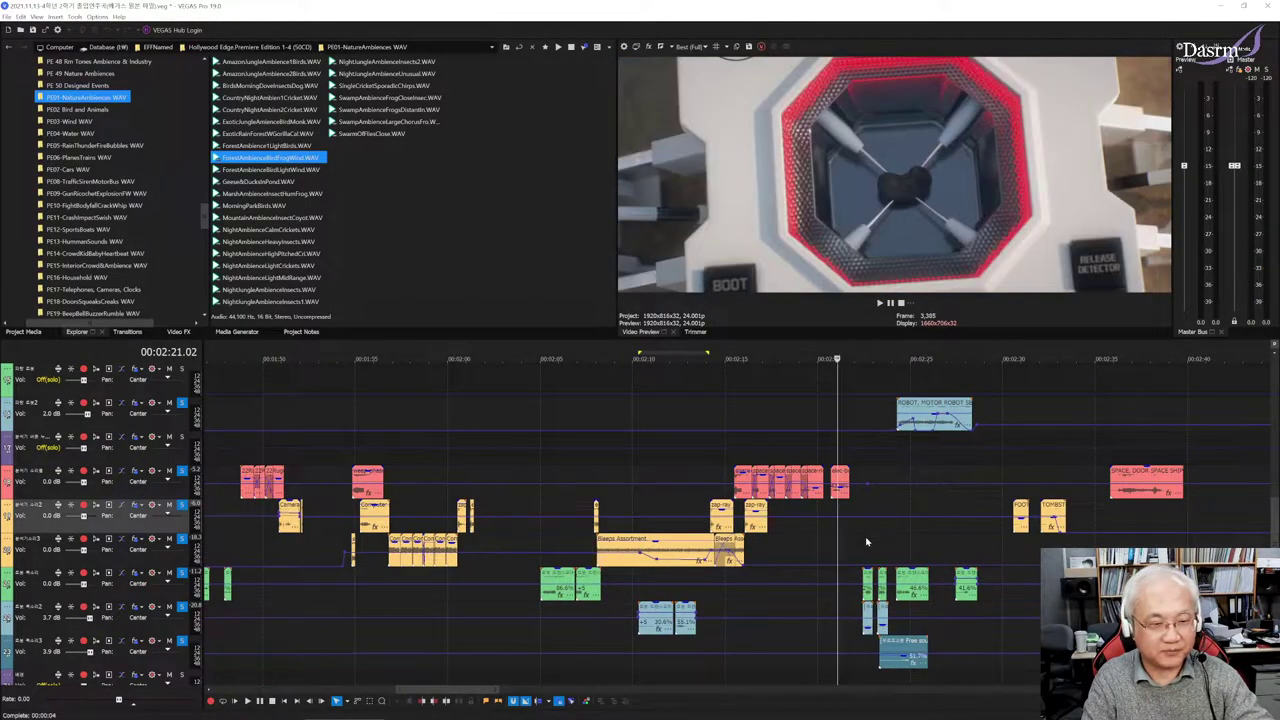
left_click(864, 539)
scroll(864, 538, "up", 3)
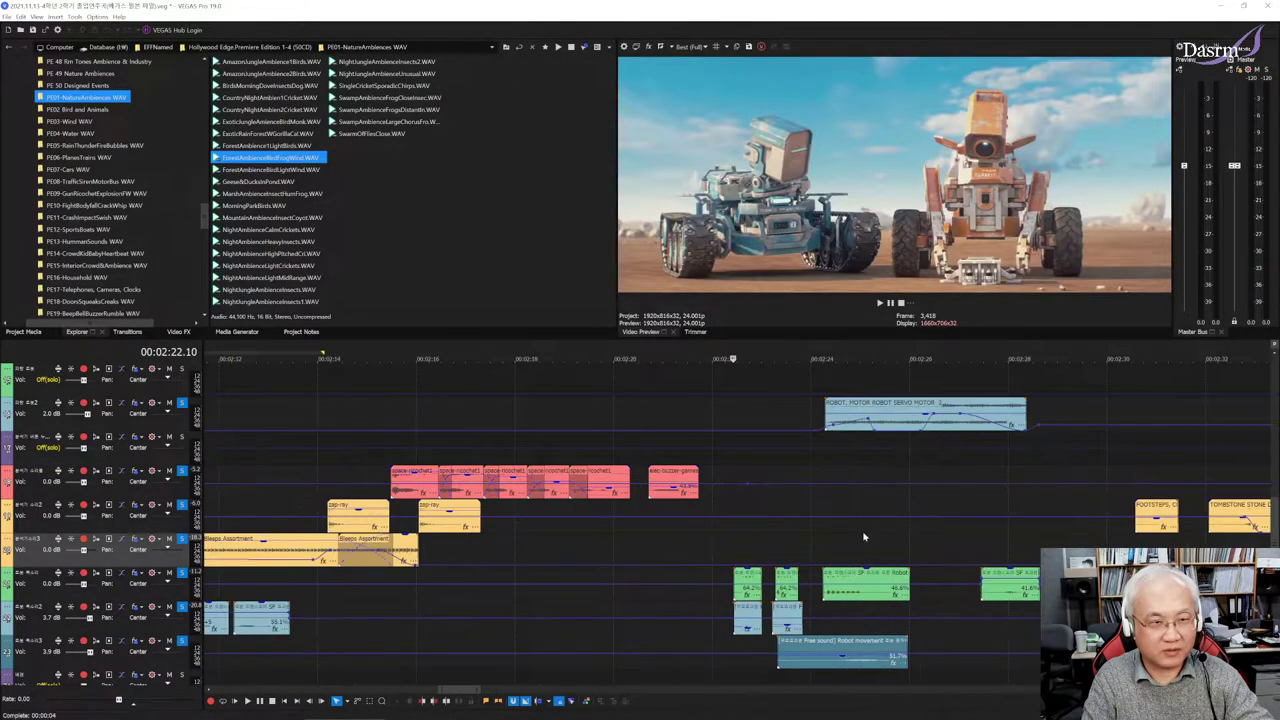
left_click(727, 544)
left_click(735, 544)
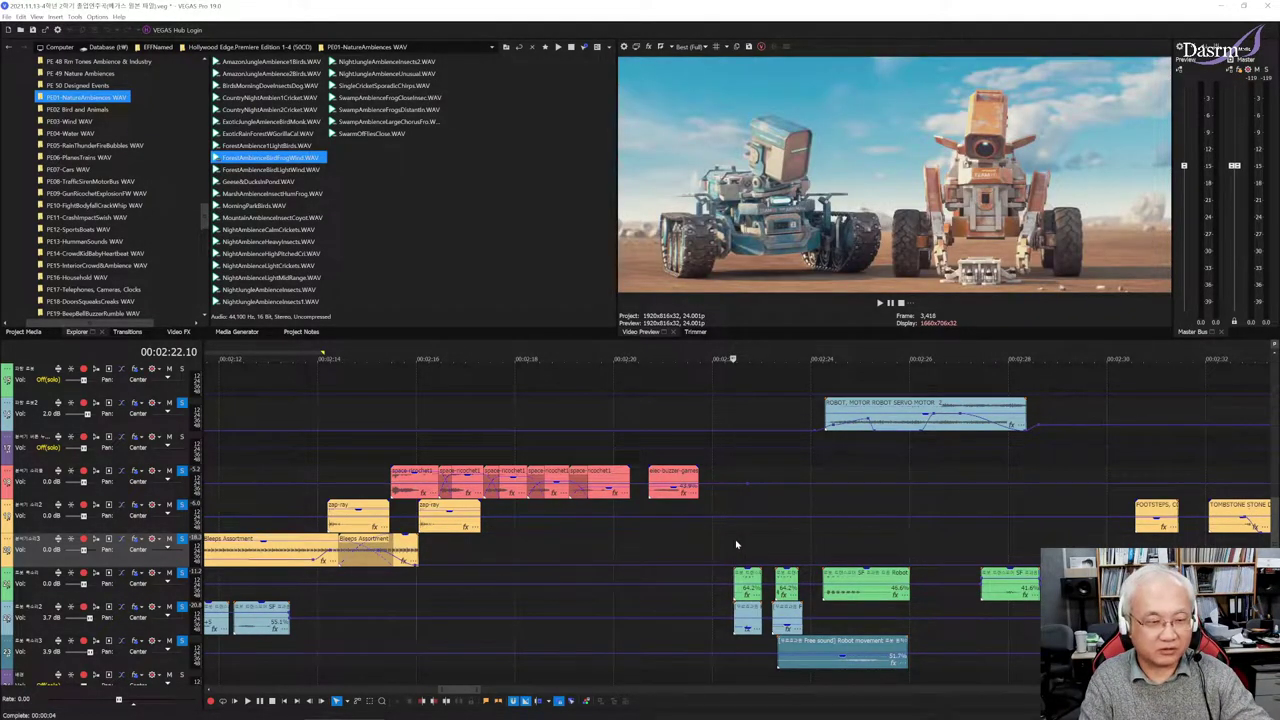
key("space")
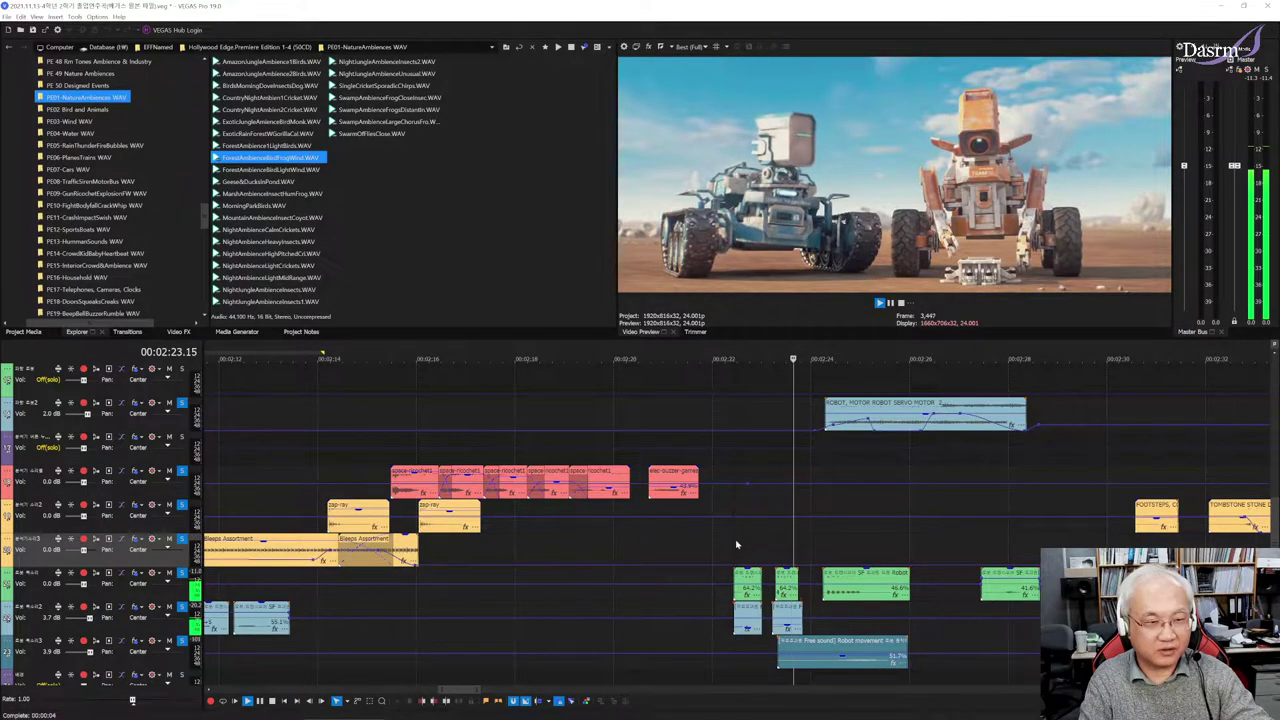
scroll(761, 548, "down", 2)
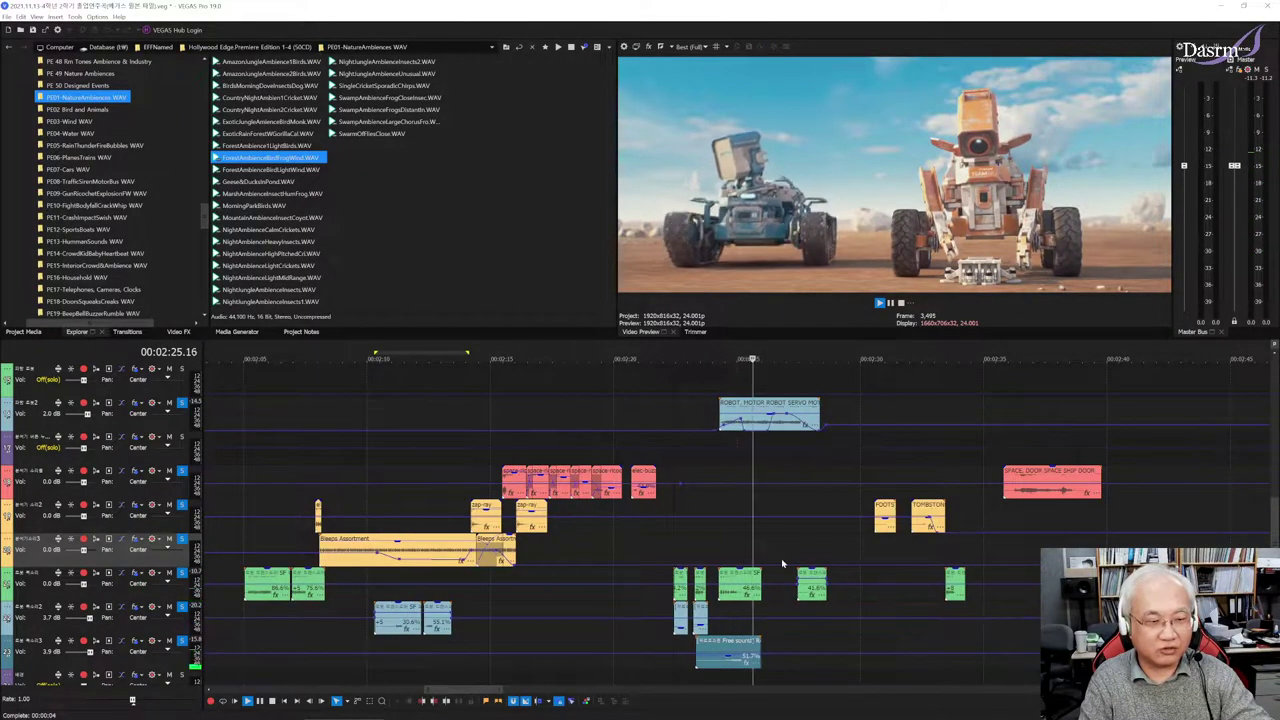
scroll(784, 555, "down", 1)
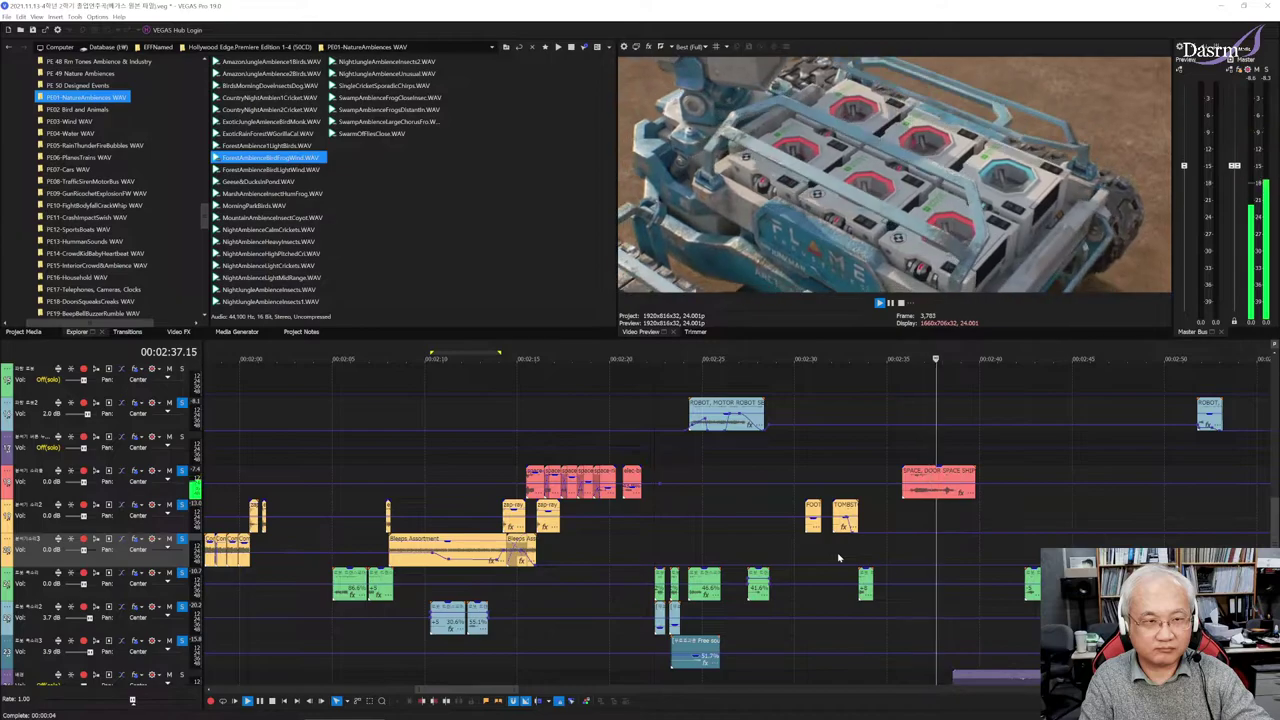
scroll(905, 571, "down", 3)
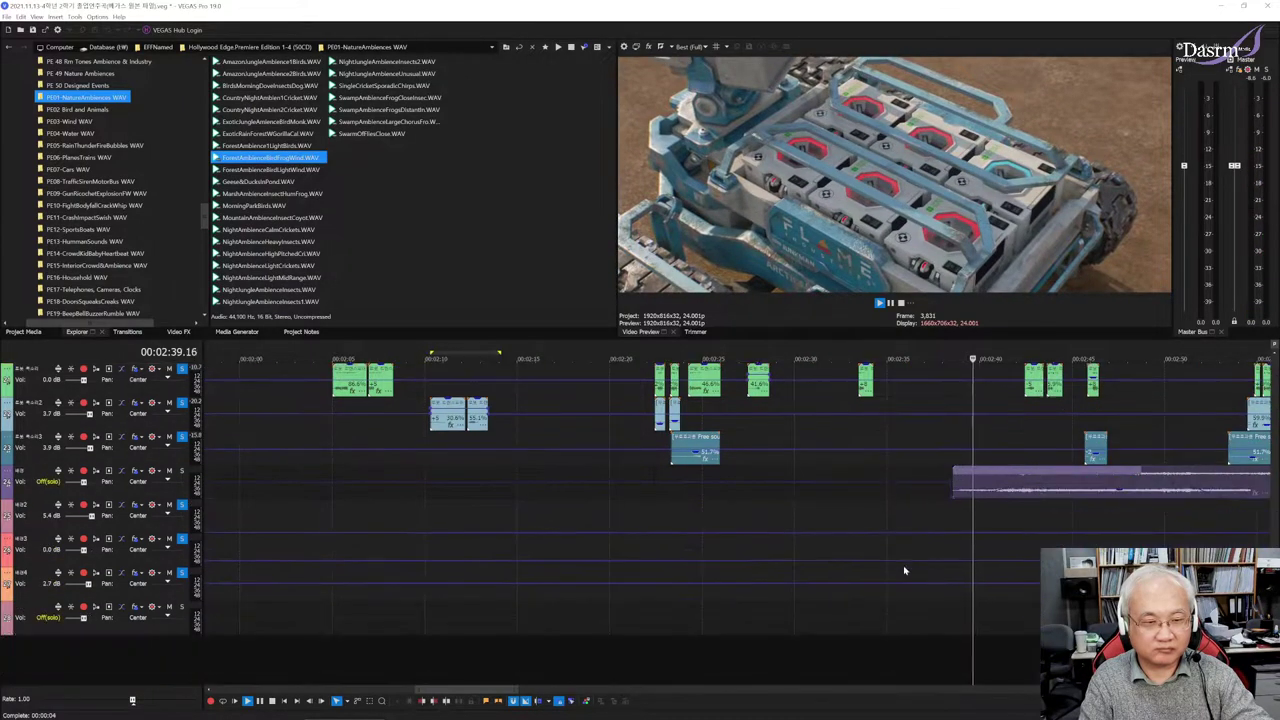
scroll(903, 565, "up", 2)
key("space")
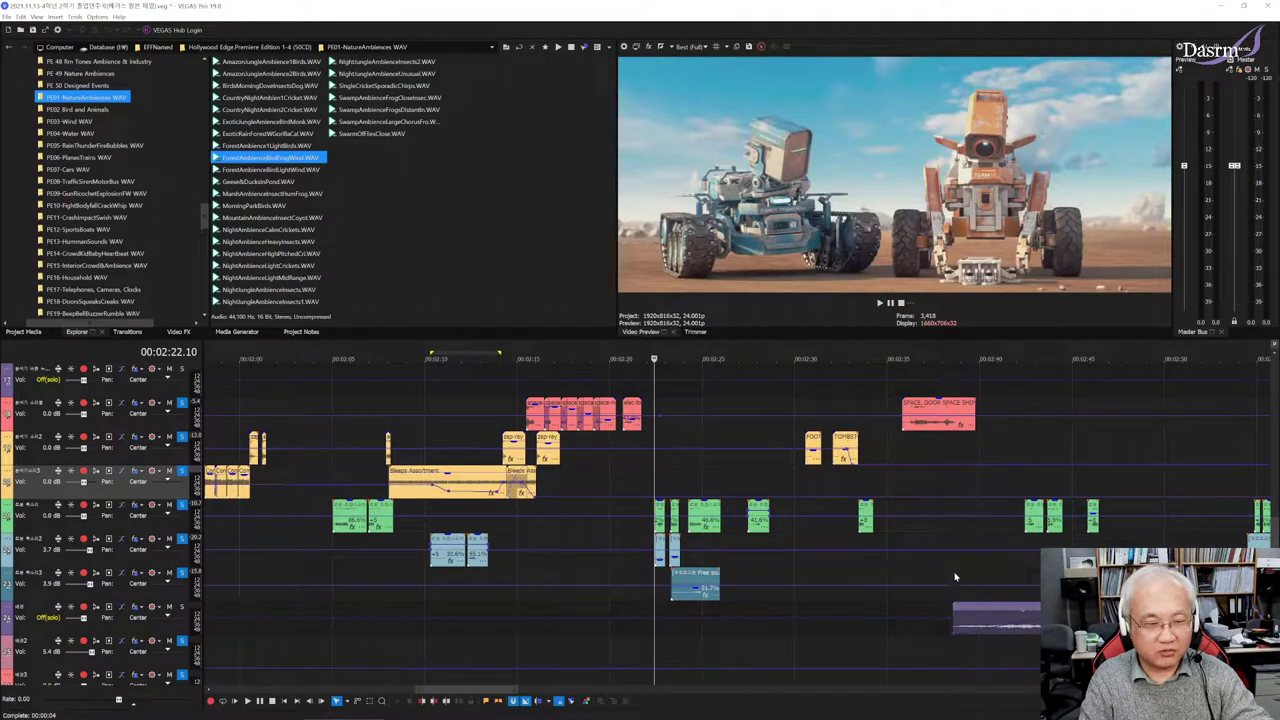
Select the Space Winds clip and loop-play a region around 02:40–02:42
left_click(955, 577)
left_click(977, 620)
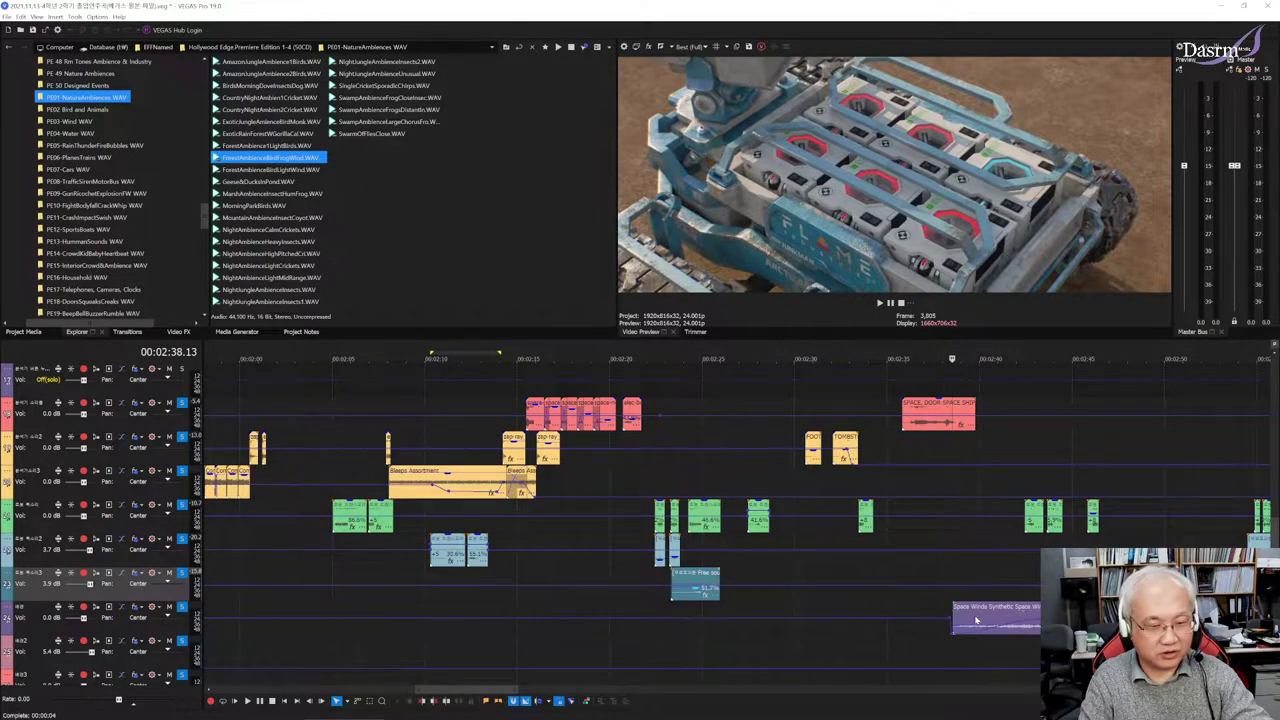
scroll(881, 588, "right", 3)
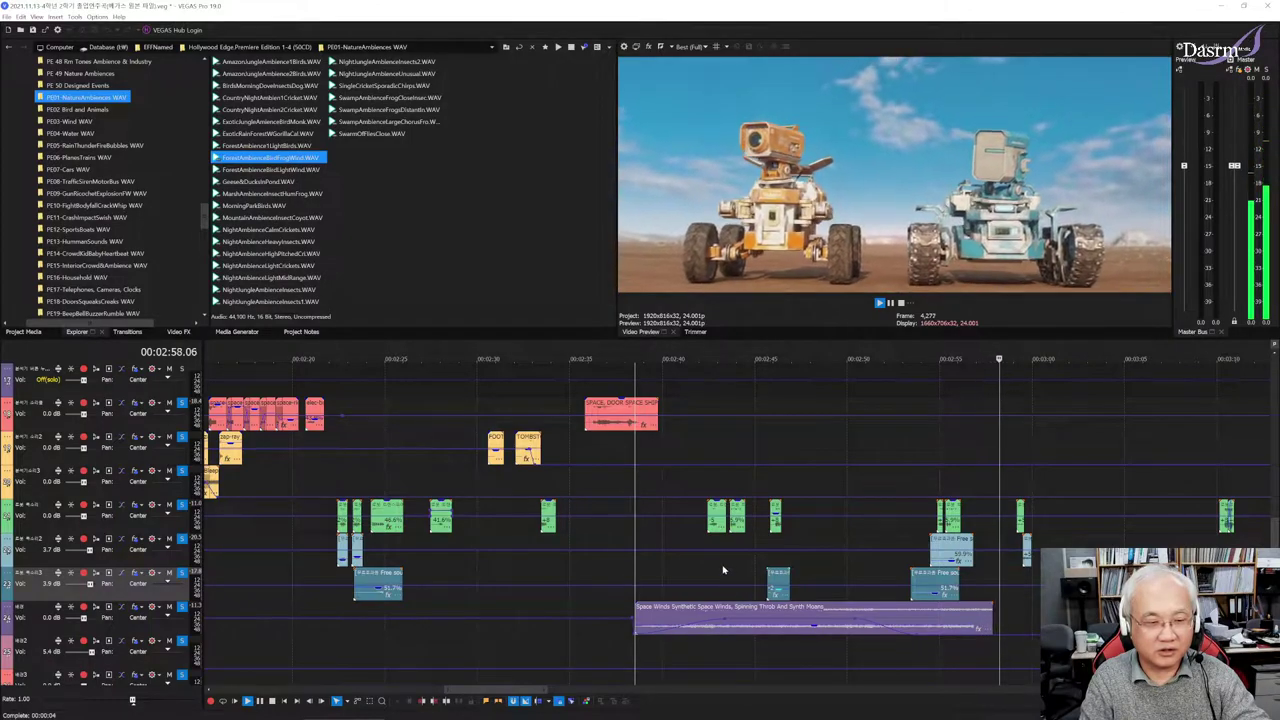
key("space")
left_click(712, 571)
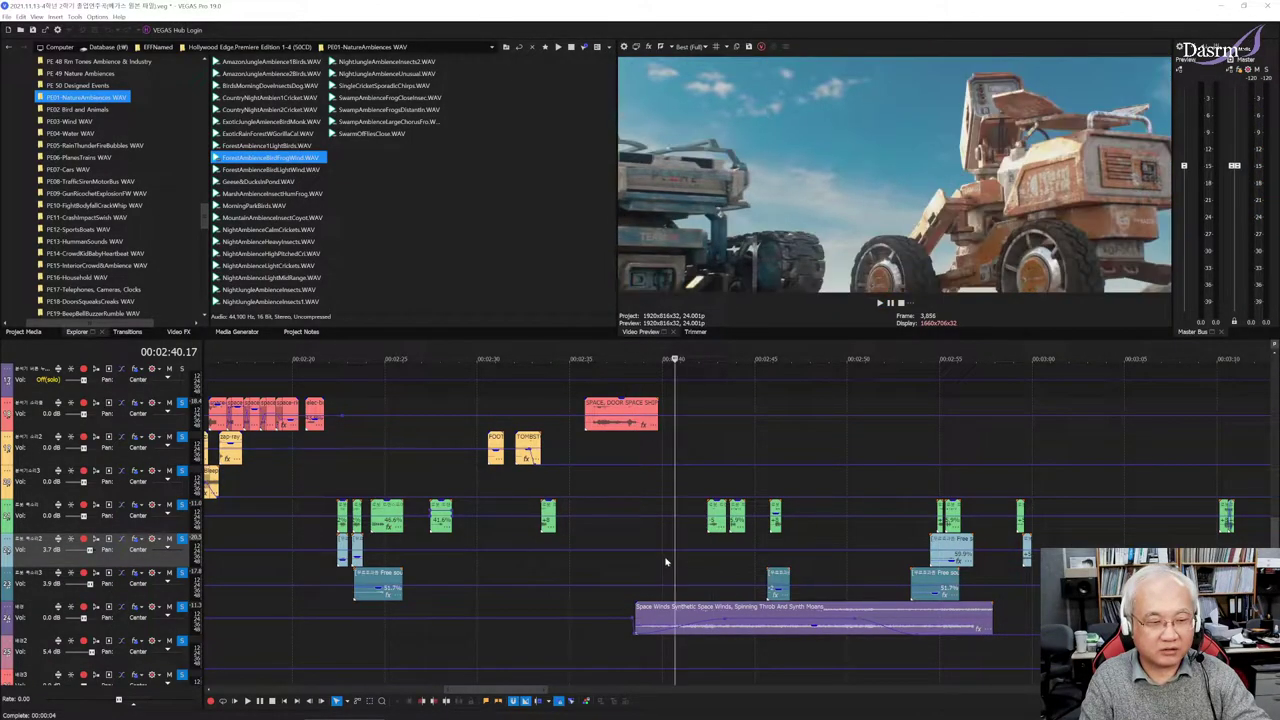
left_click_drag(667, 568, 713, 568)
left_click(706, 568)
key("space")
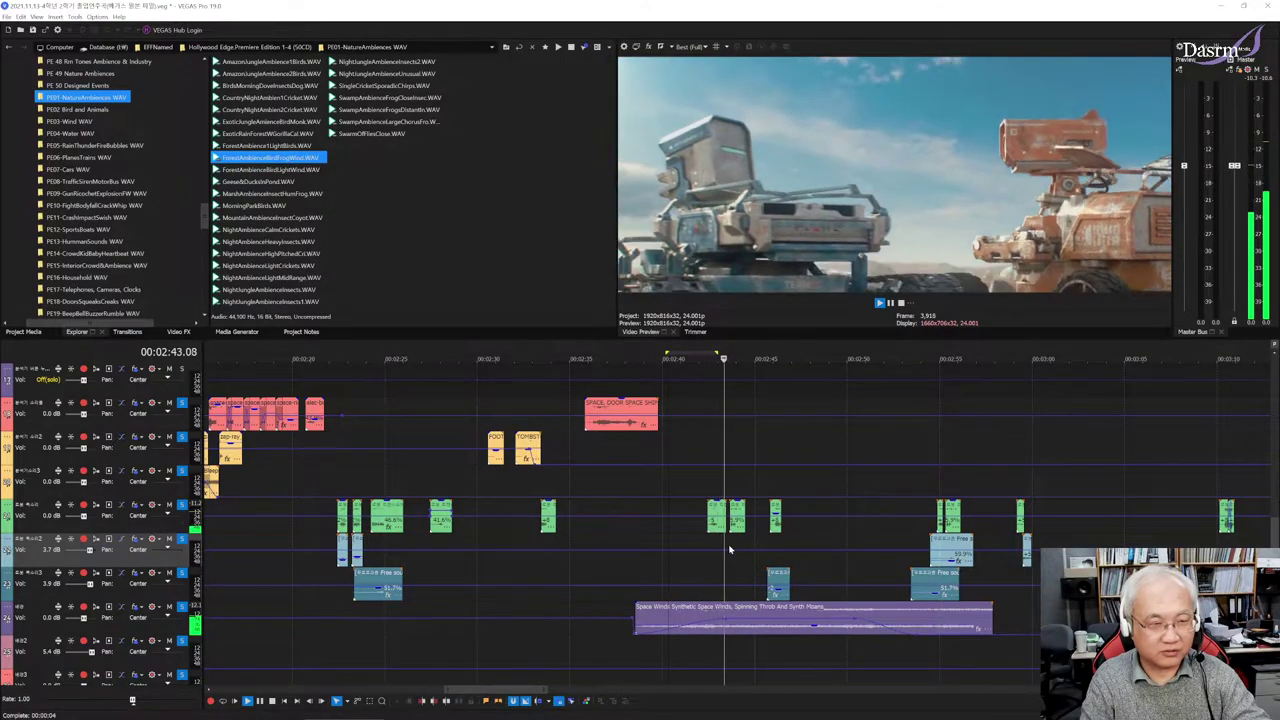
key("space")
left_click(817, 540)
key("space")
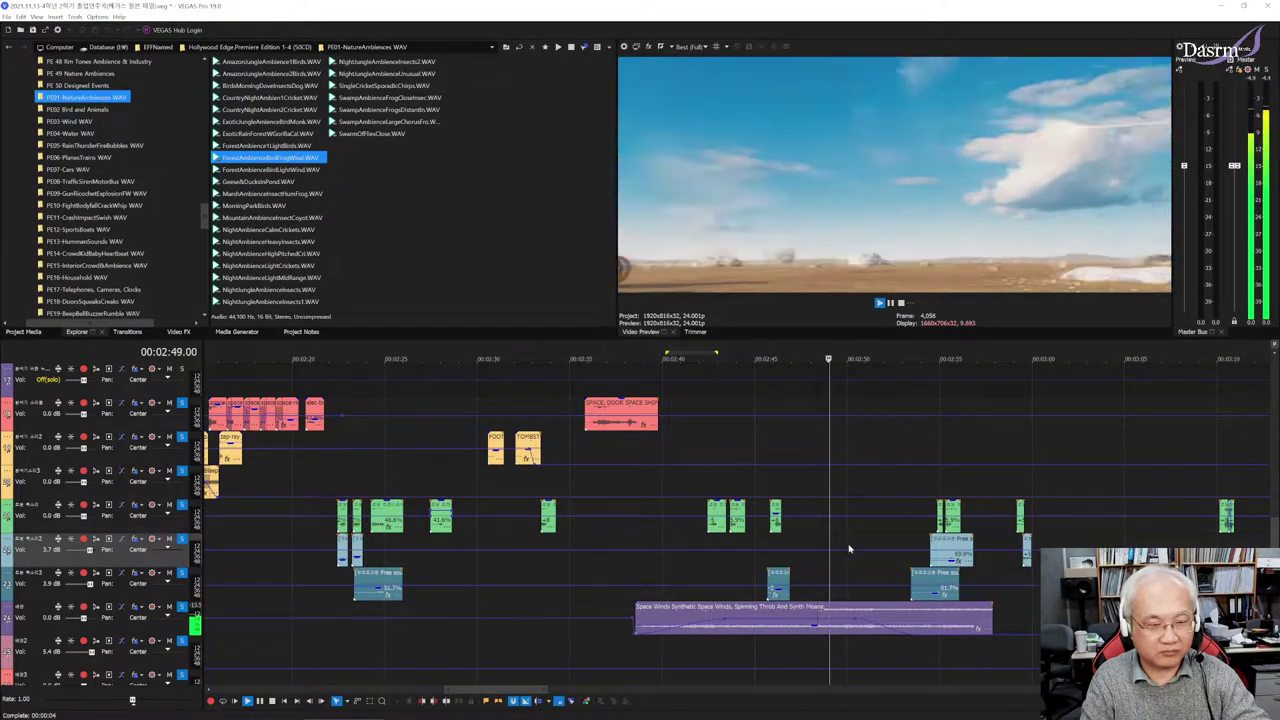
Play the explosion section from 02:48 and again from 02:49.19
scroll(875, 550, "up", 3)
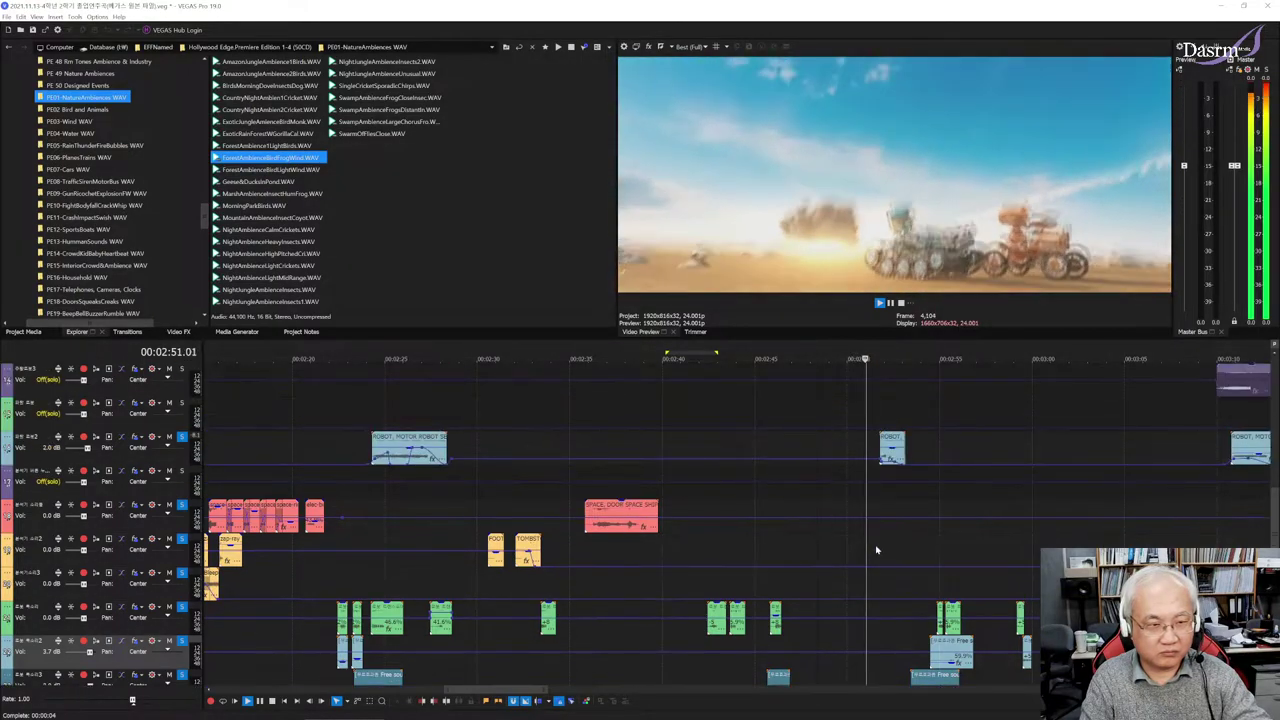
scroll(873, 545, "up", 3)
scroll(870, 537, "up", 3)
scroll(860, 530, "up", 5)
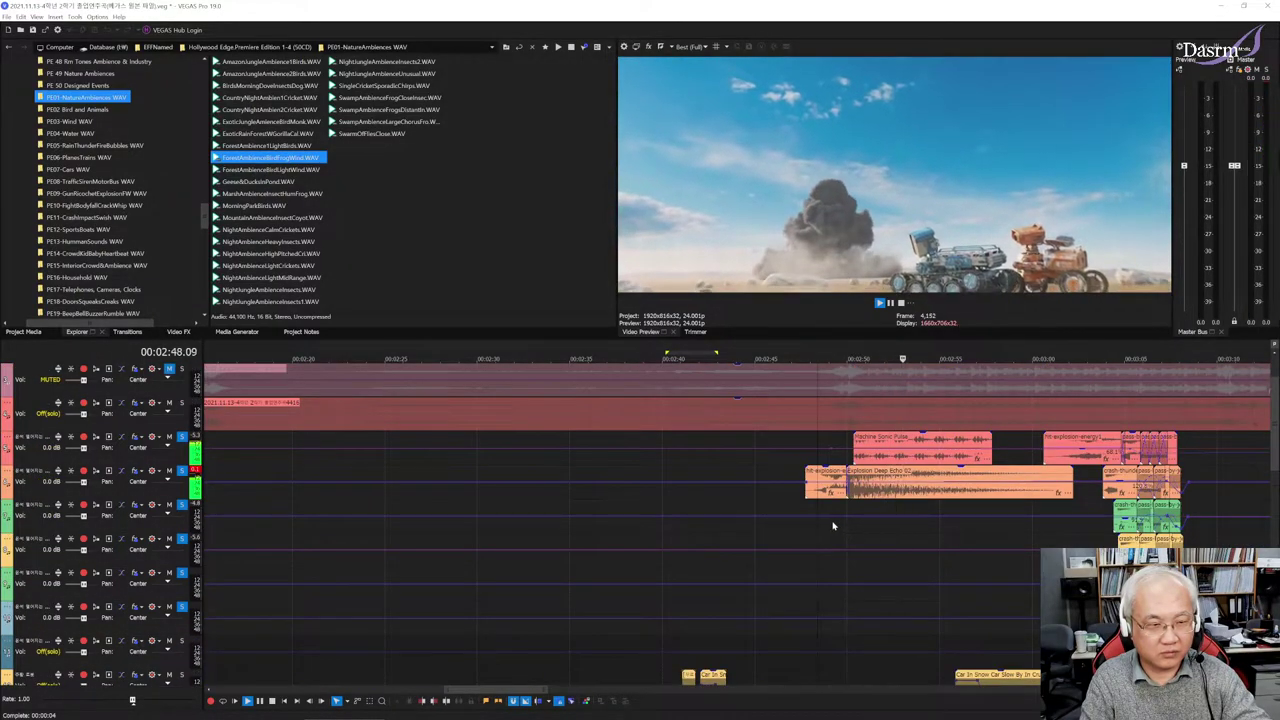
key("space")
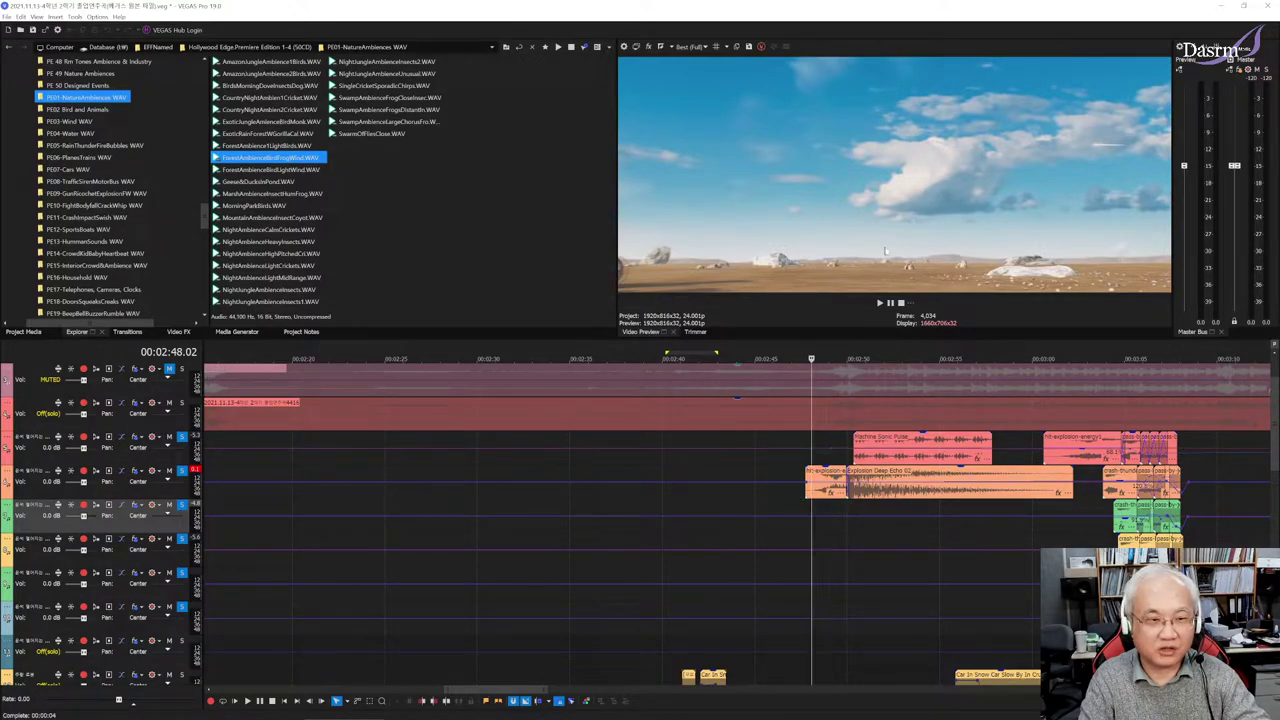
scroll(840, 510, "up", 3)
key("space")
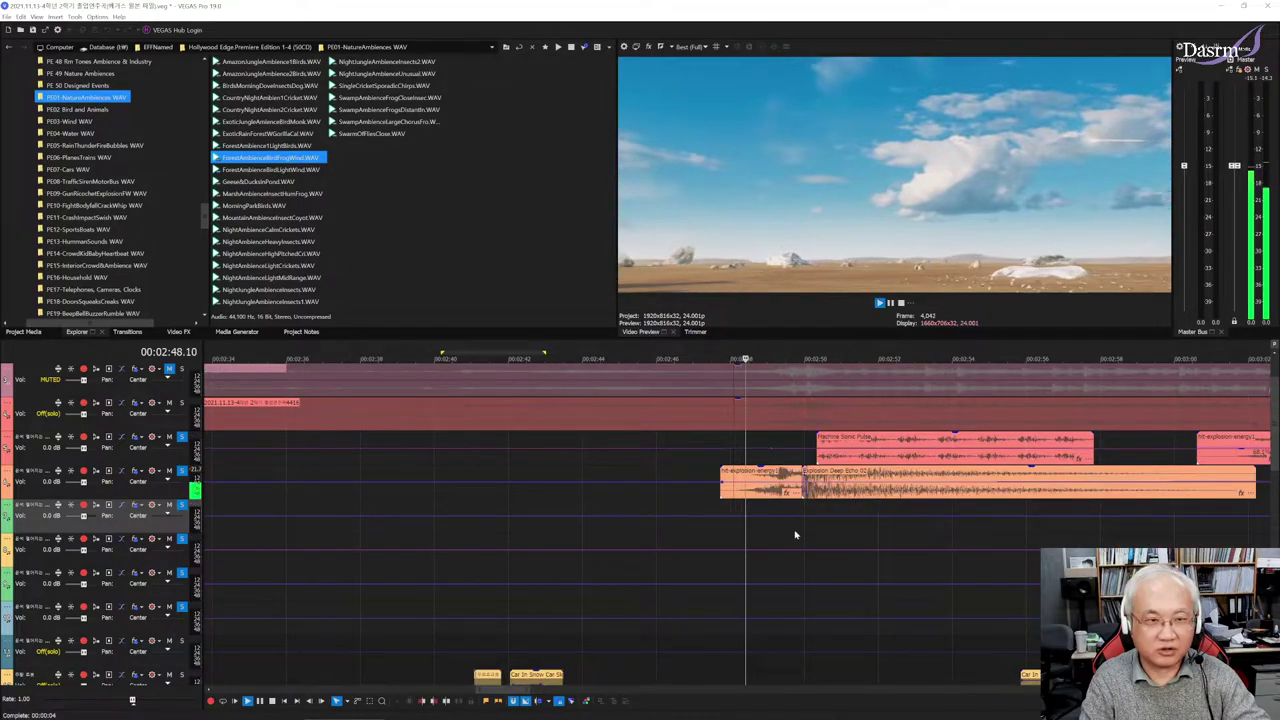
key("space")
left_click(798, 514)
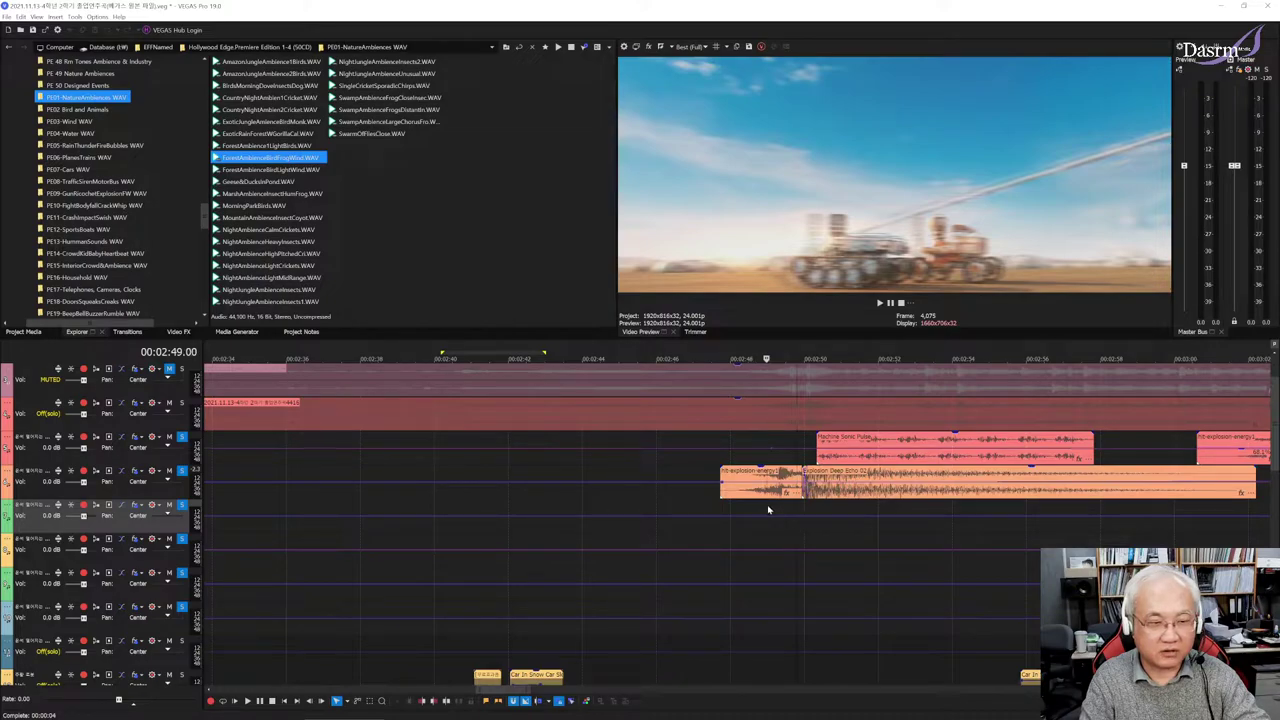
key("space")
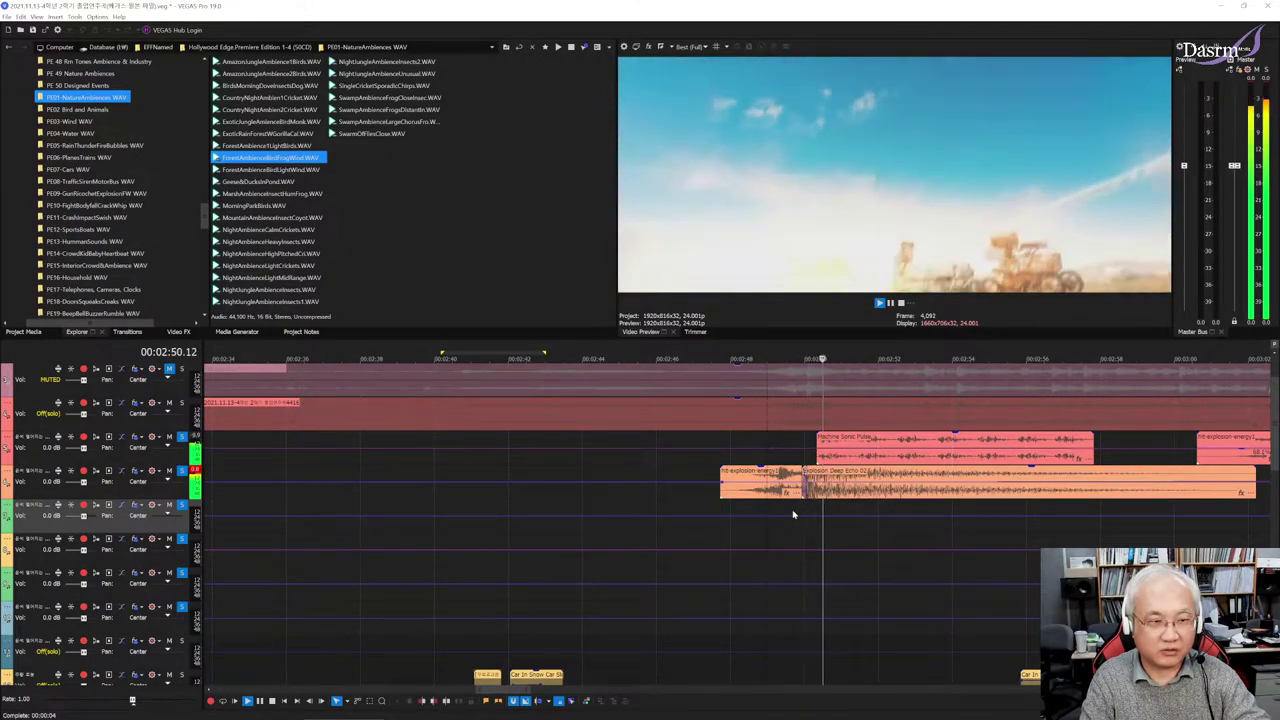
key("space")
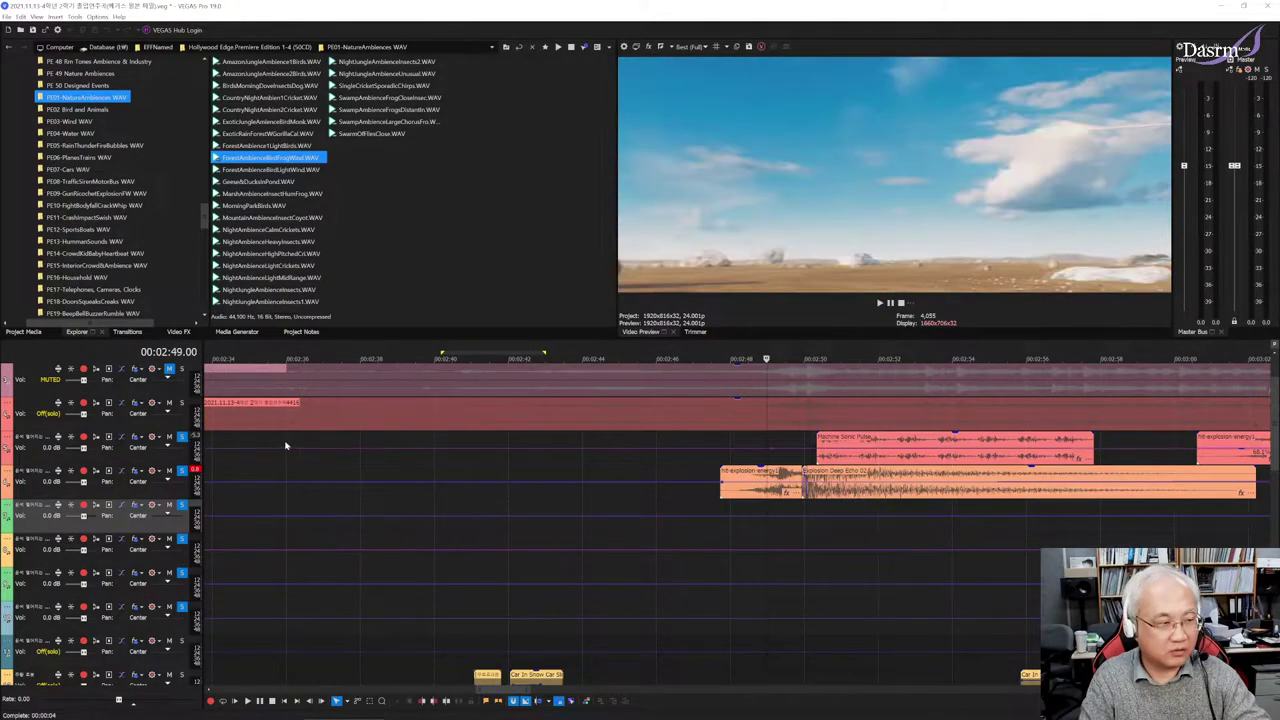
Compare the mix with the explosion track muted, then unmute it, solo it and play from 02:49
left_click(181, 470)
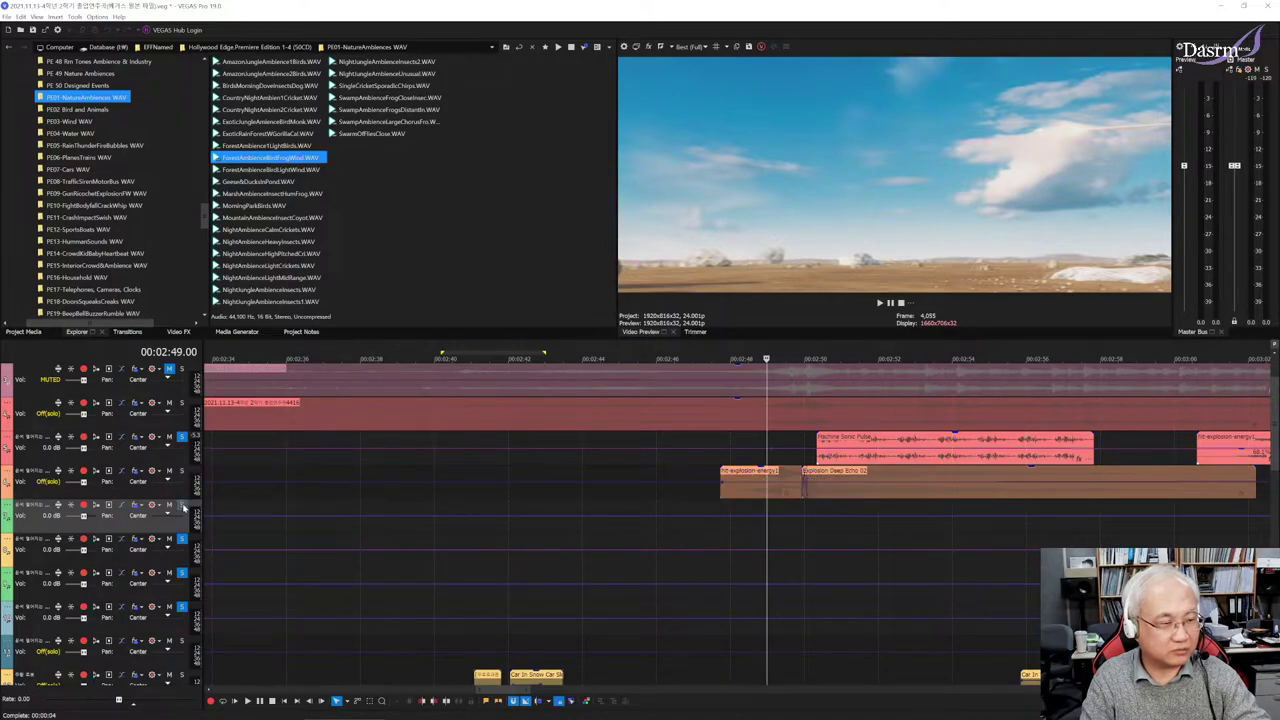
key("space")
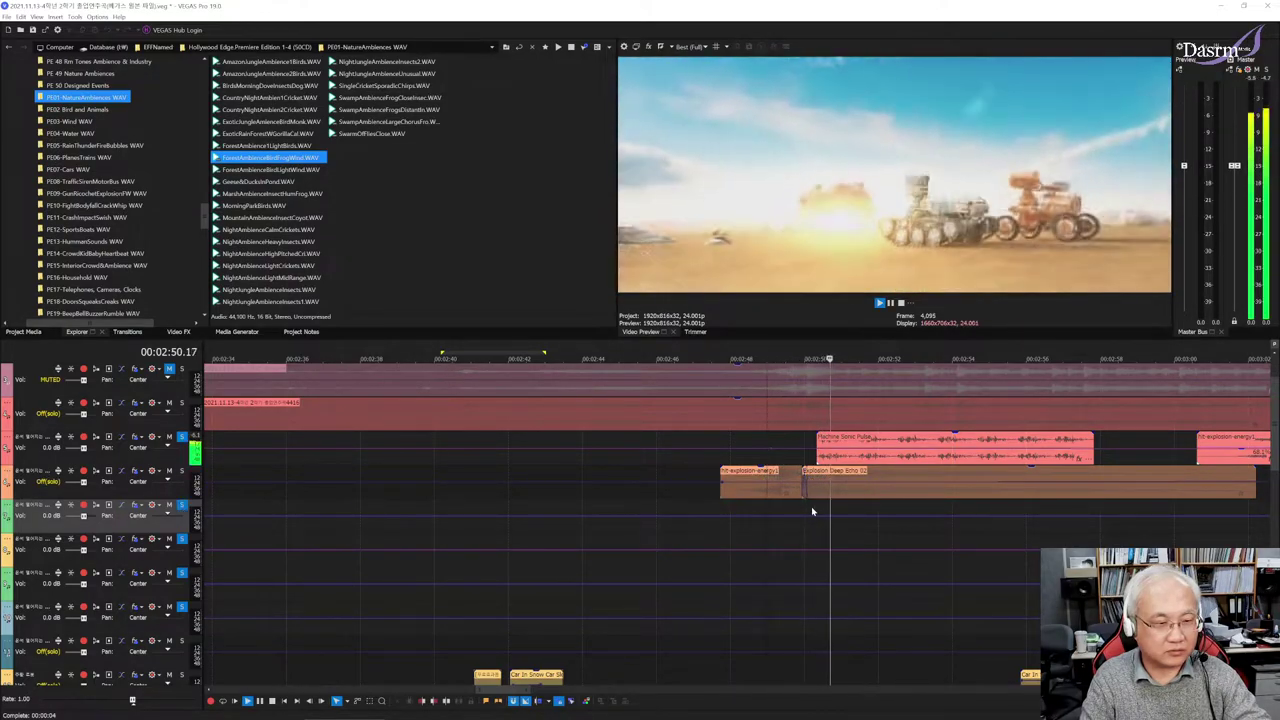
key("space")
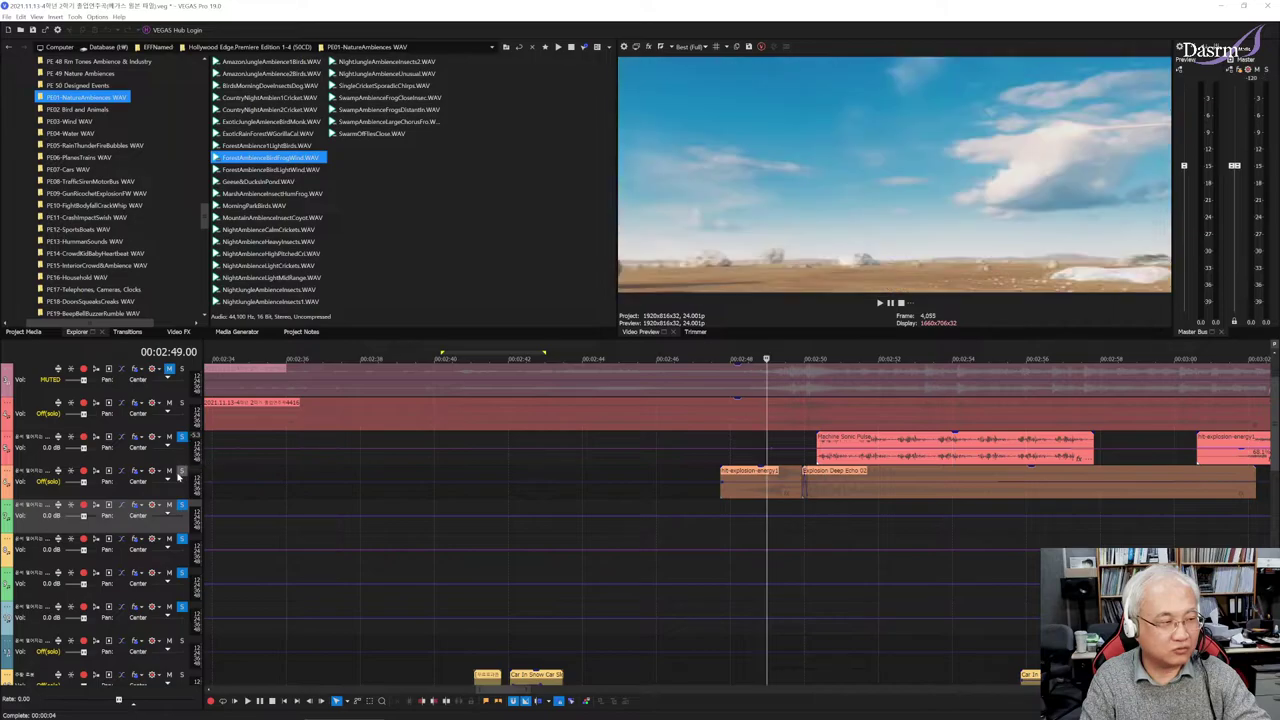
left_click(181, 470)
left_click(181, 437)
key("space")
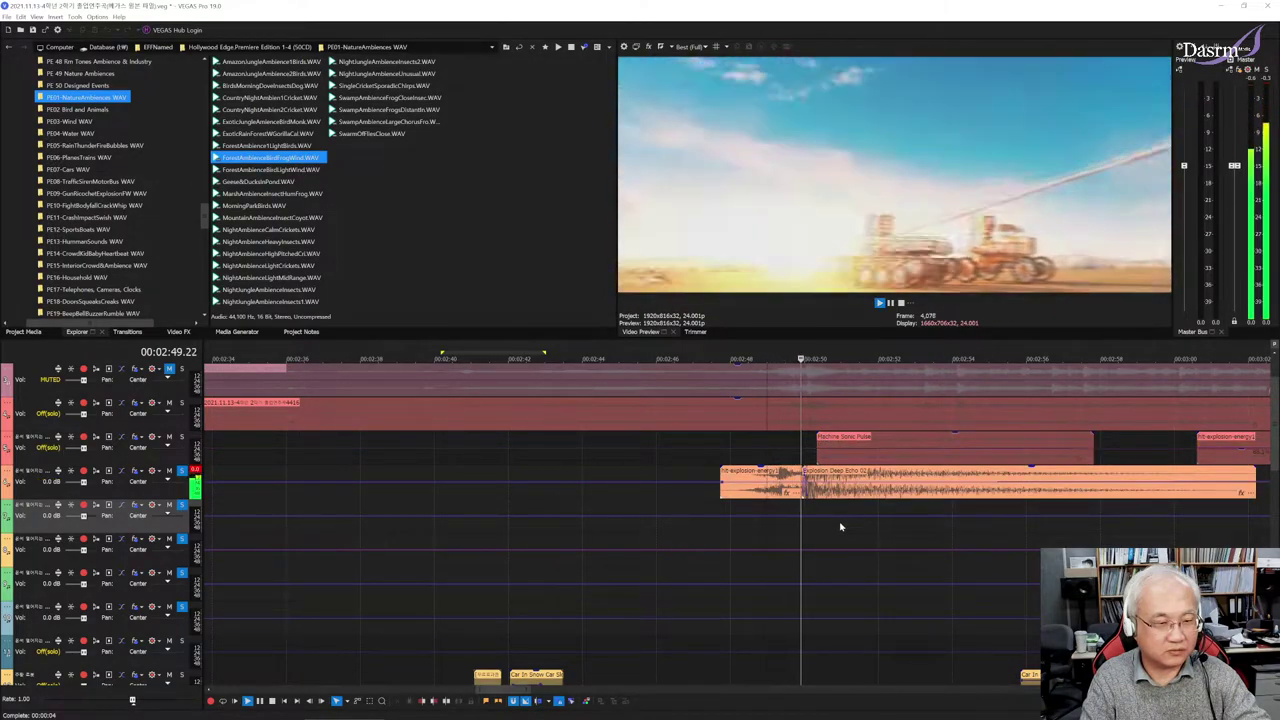
key("space")
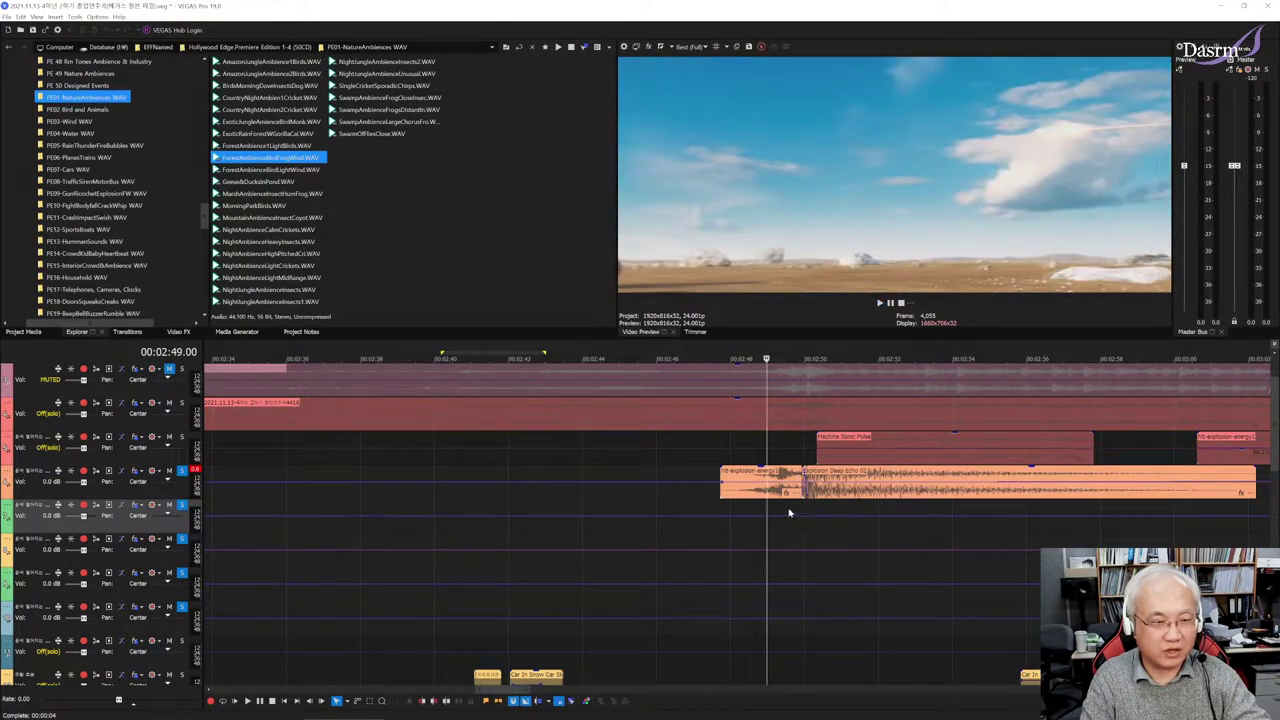
key("space")
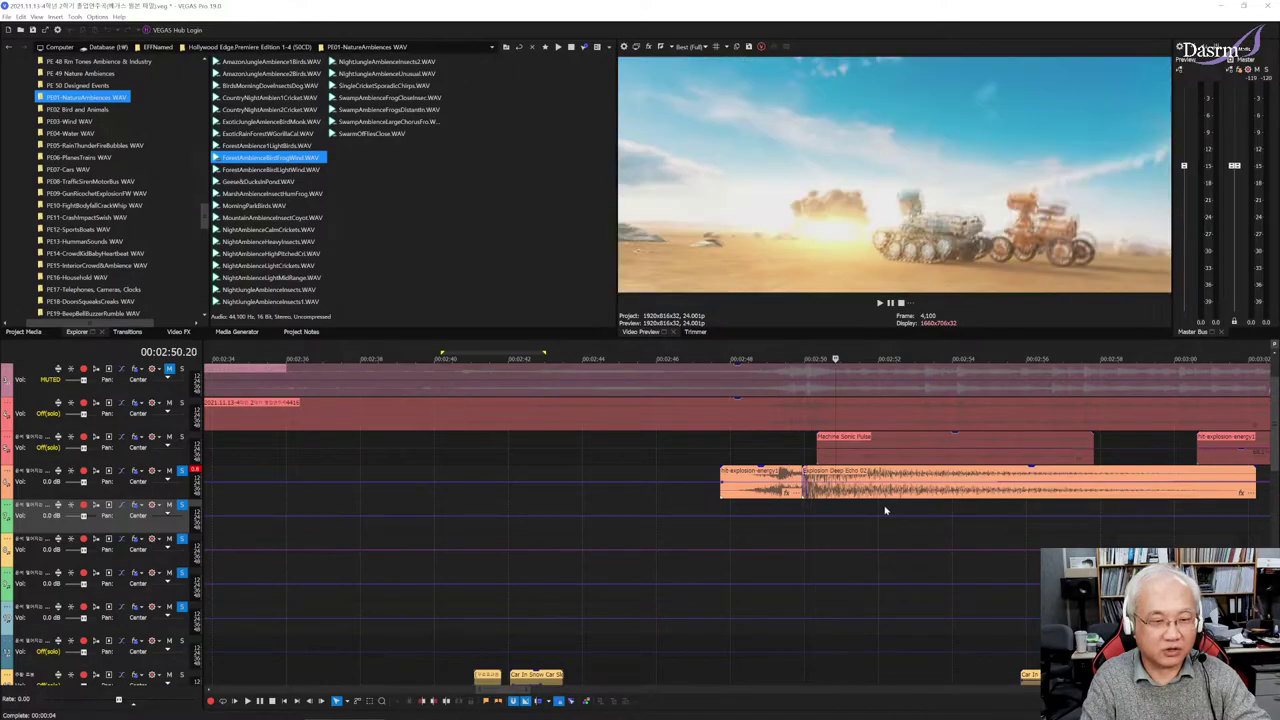
Bring the crash clips into view and set the play position to about 3:04
scroll(885, 510, "right", 3)
scroll(885, 510, "right", 2)
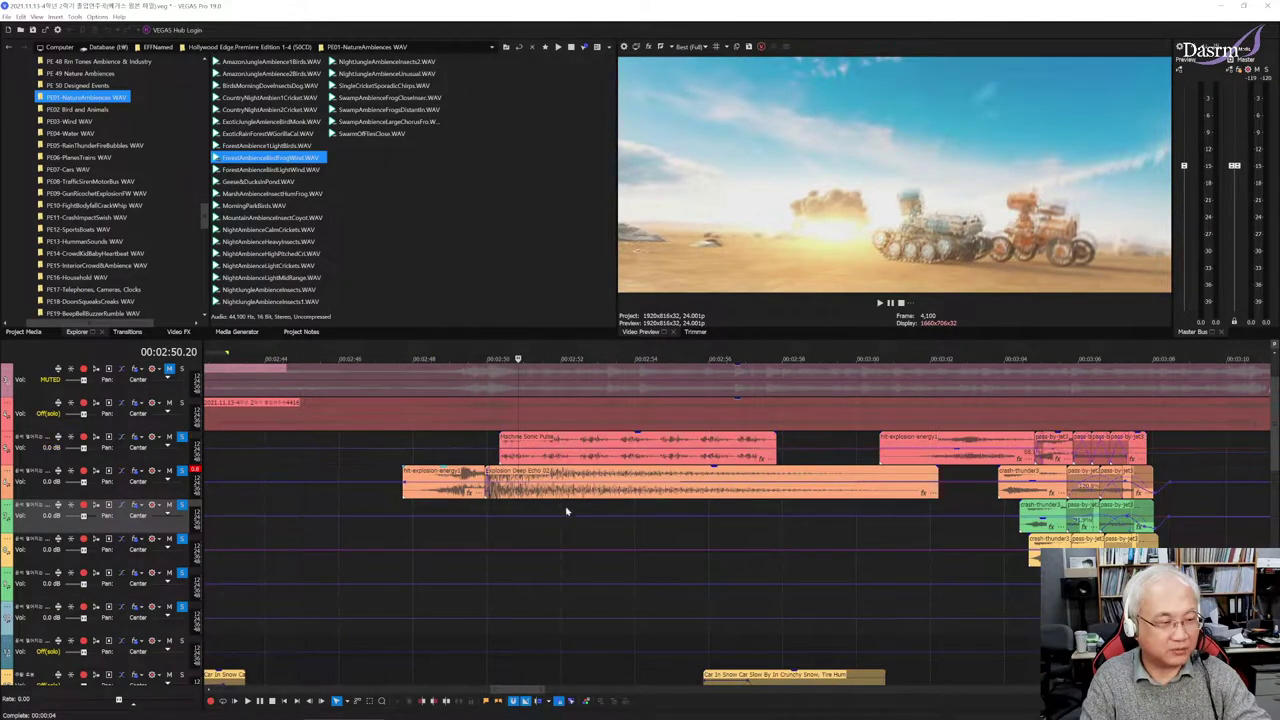
scroll(643, 527, "down", 2)
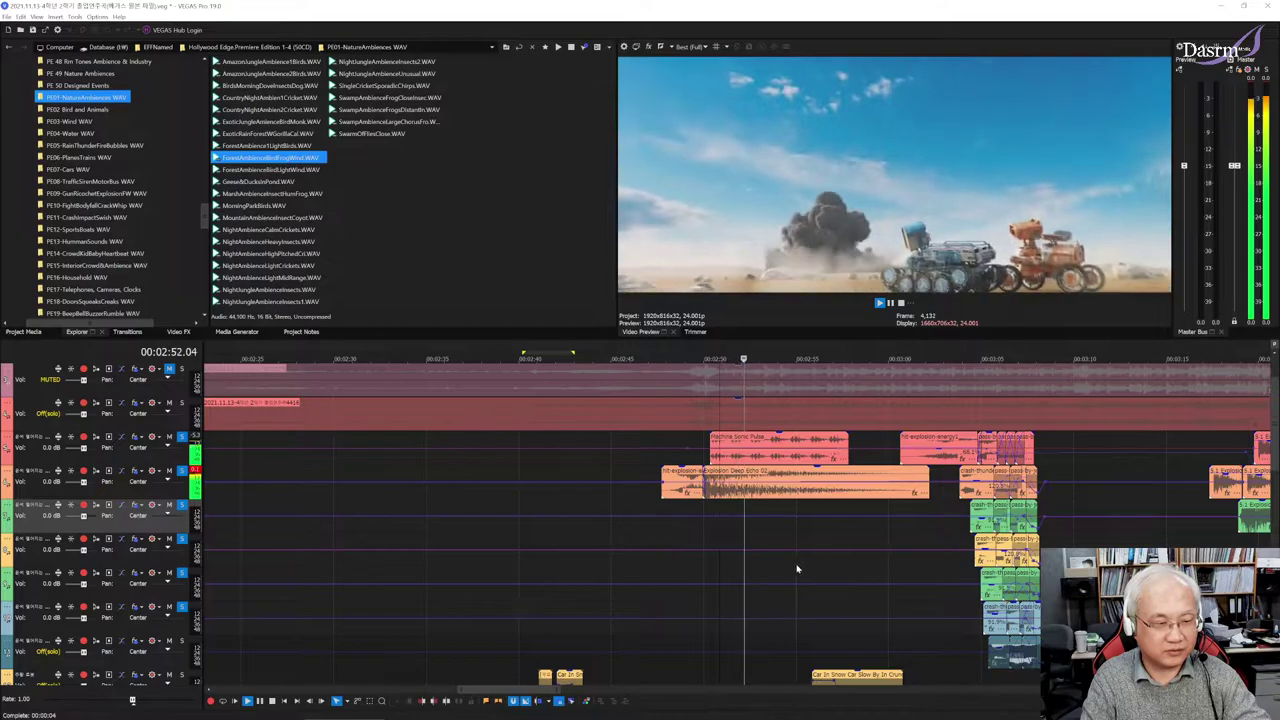
scroll(854, 574, "down", 3)
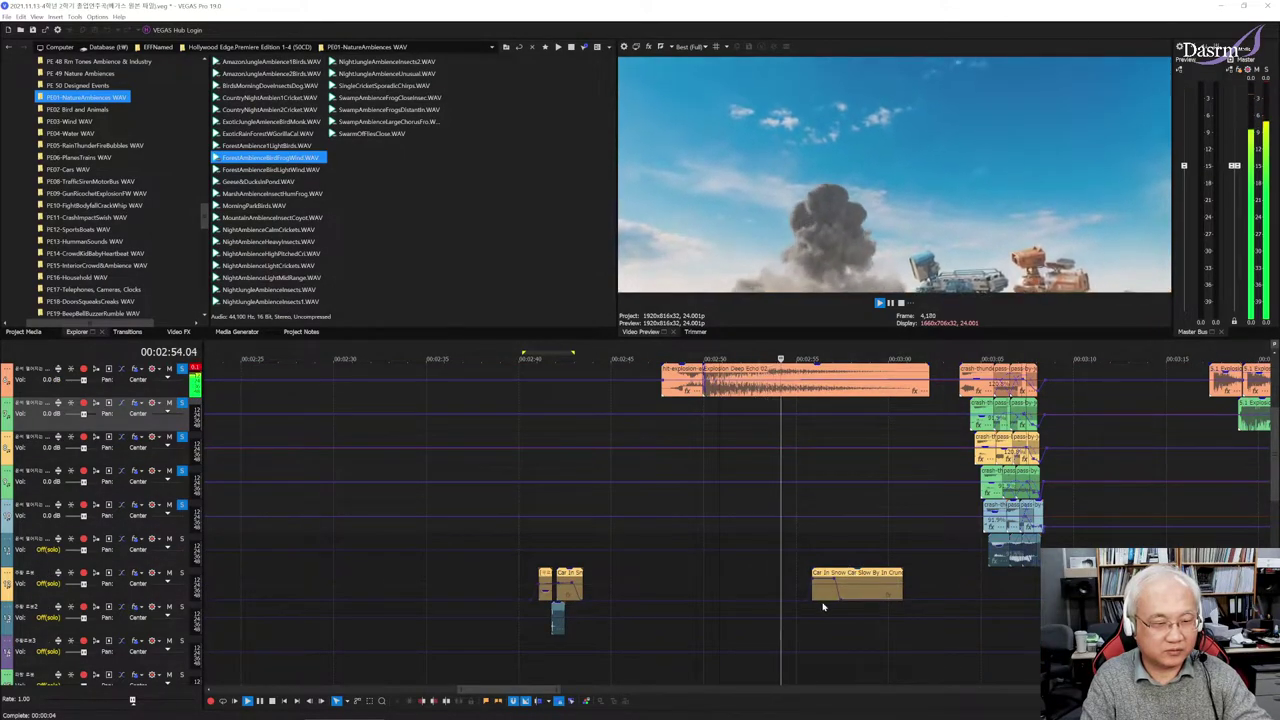
scroll(849, 574, "up", 1)
scroll(808, 588, "down", 1)
scroll(808, 588, "down", 2)
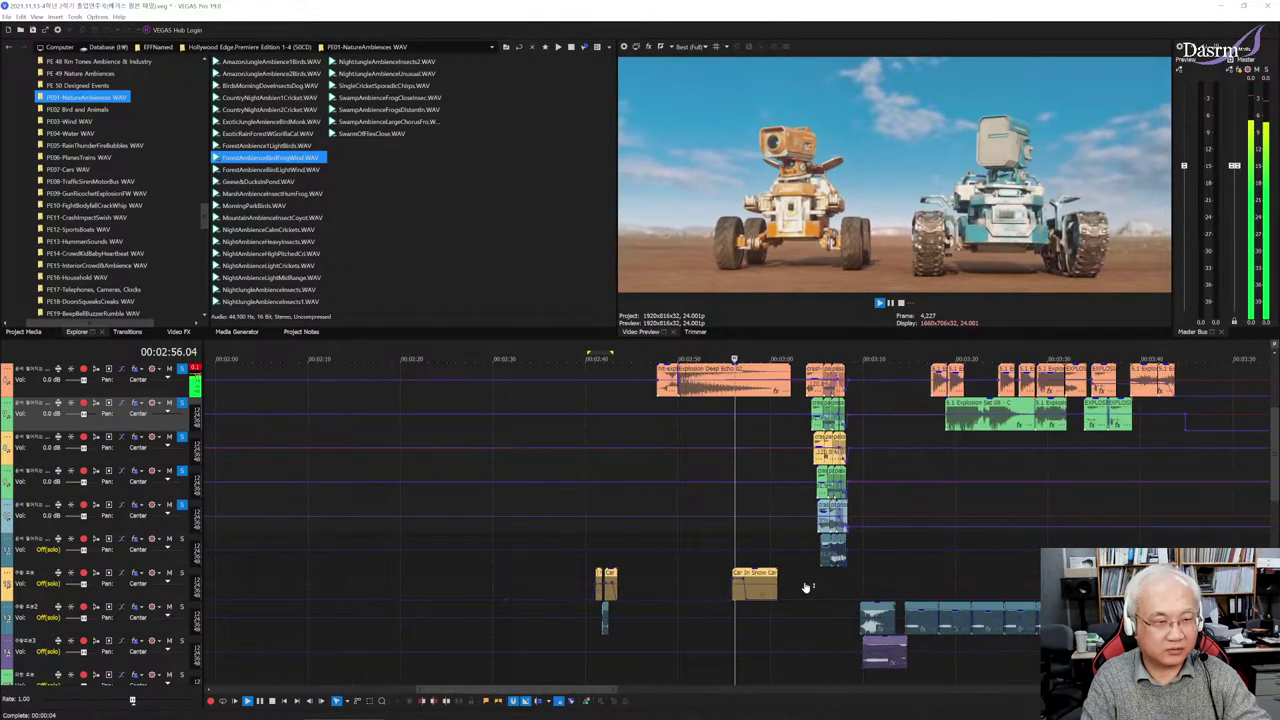
left_click(806, 403)
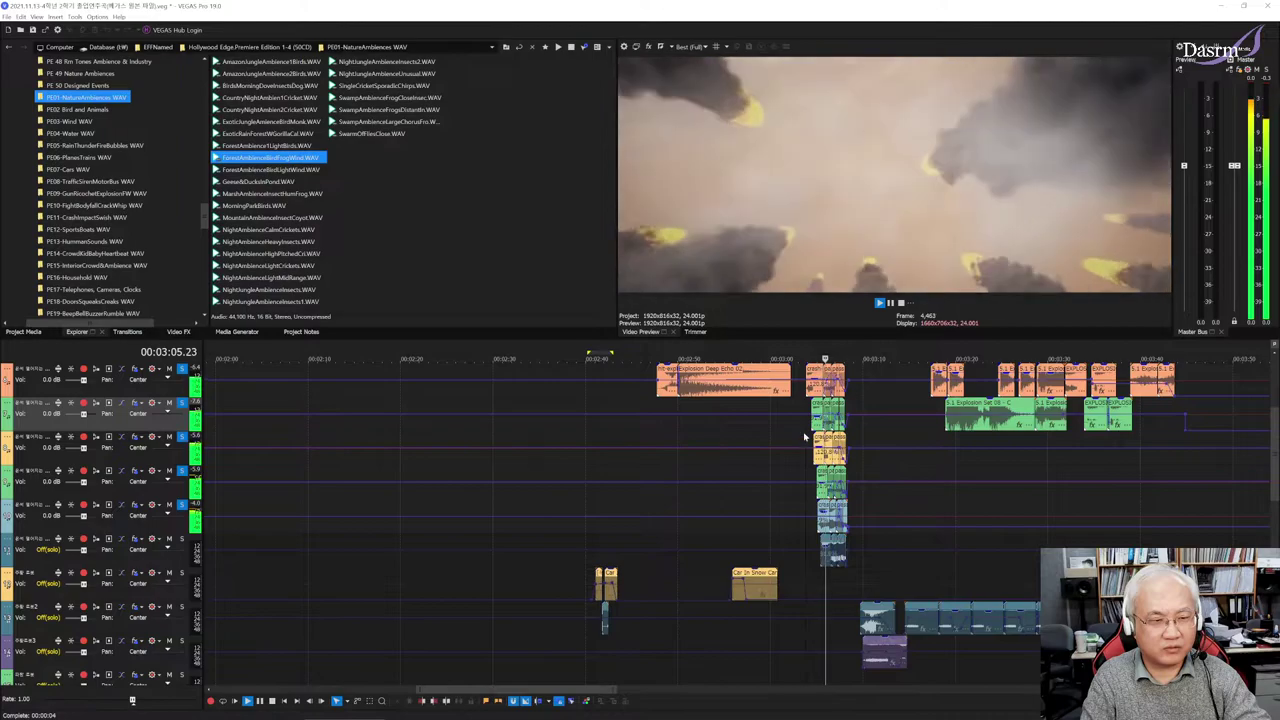
scroll(806, 432, "up", 2)
scroll(806, 432, "up", 2)
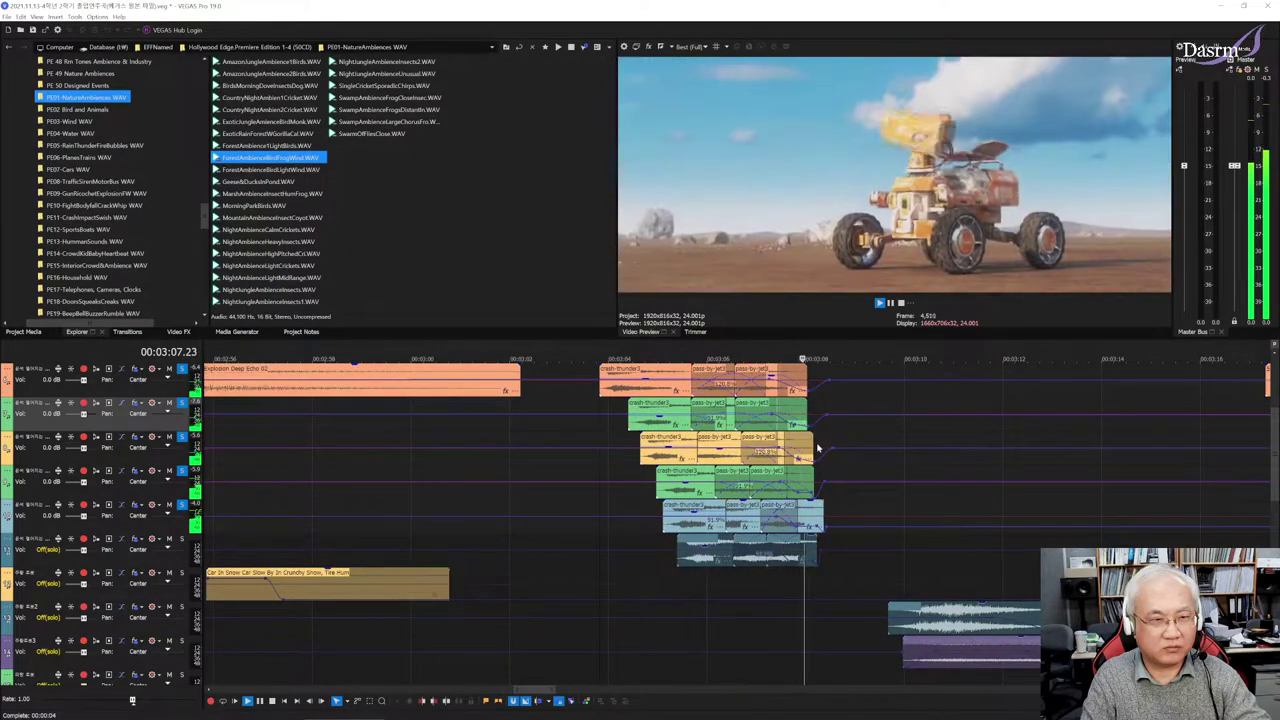
left_click(609, 409)
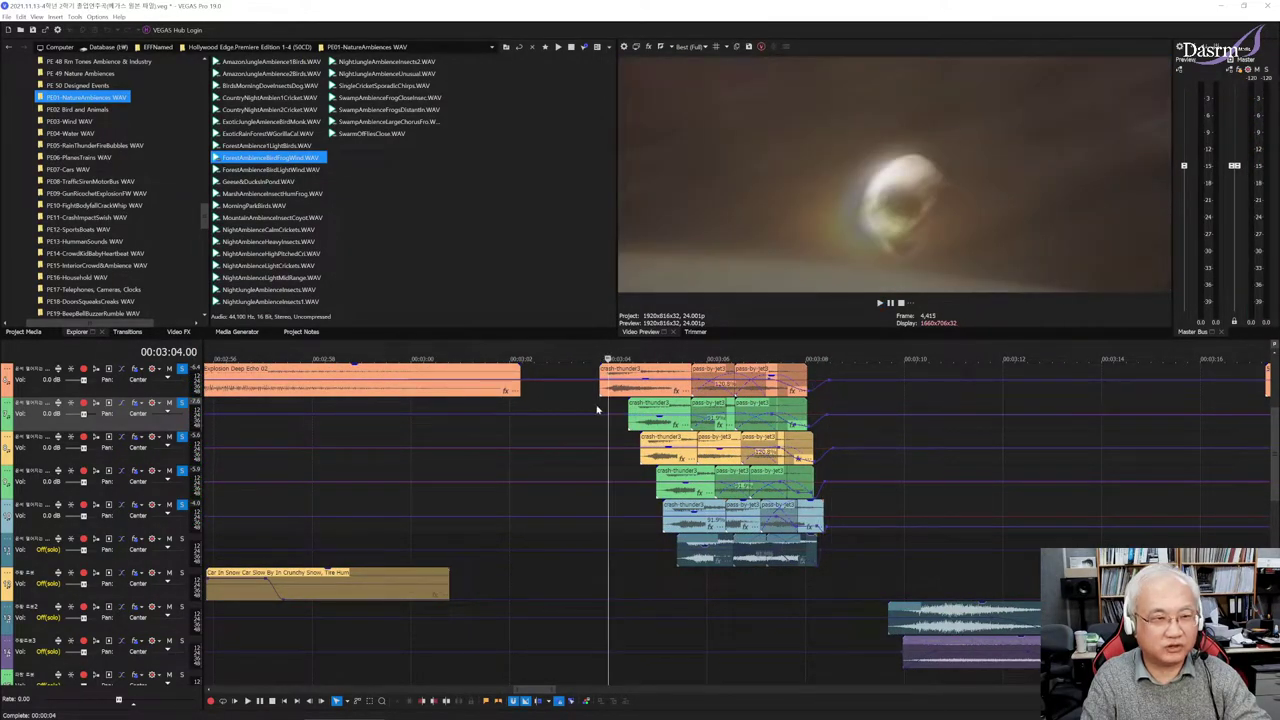
Mark and clear ranges over the crash clips, then play the crash-thunder and pass-by-jet layers from 3:03.22
left_click_drag(597, 409, 722, 409)
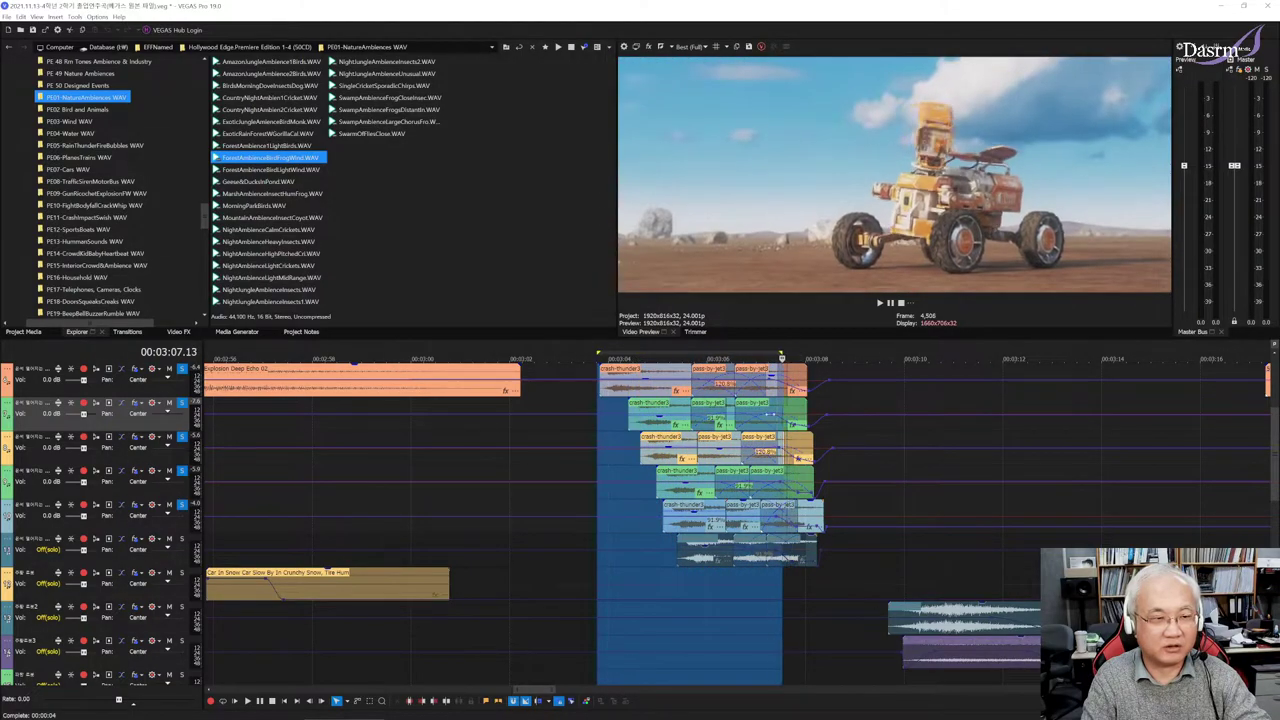
left_click(609, 410)
left_click_drag(607, 405, 655, 405)
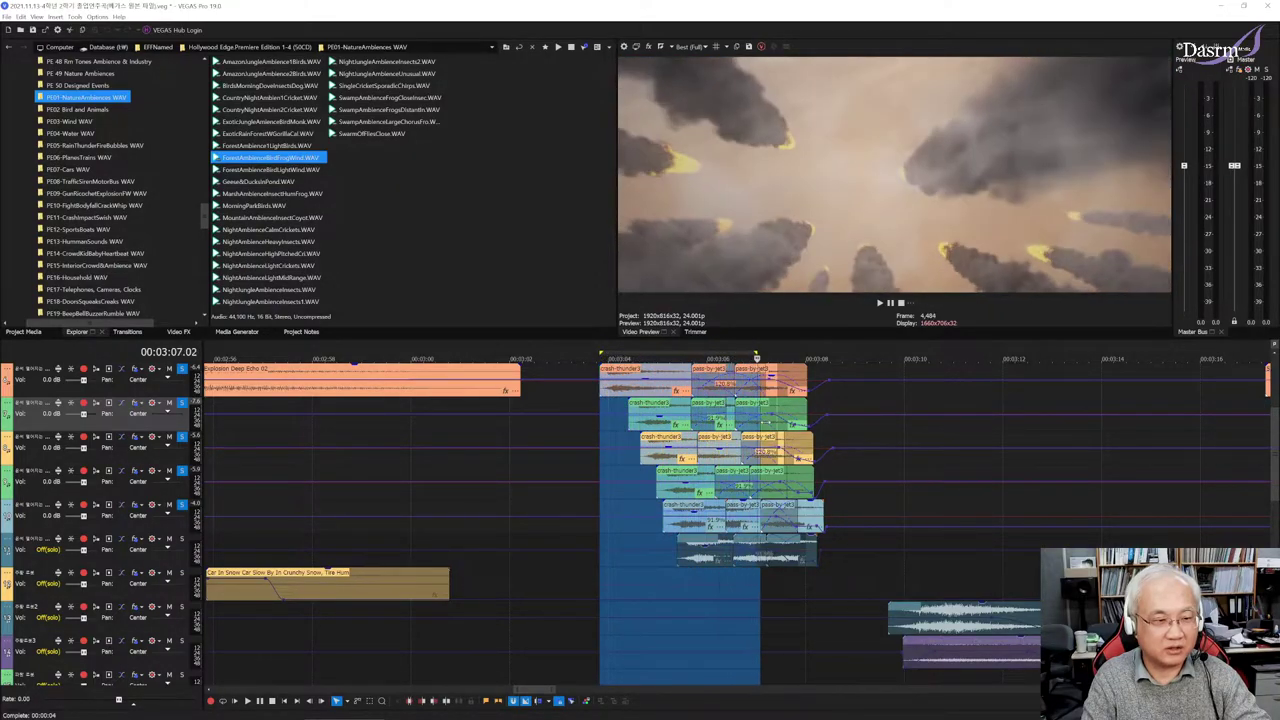
left_click(605, 410)
key("space")
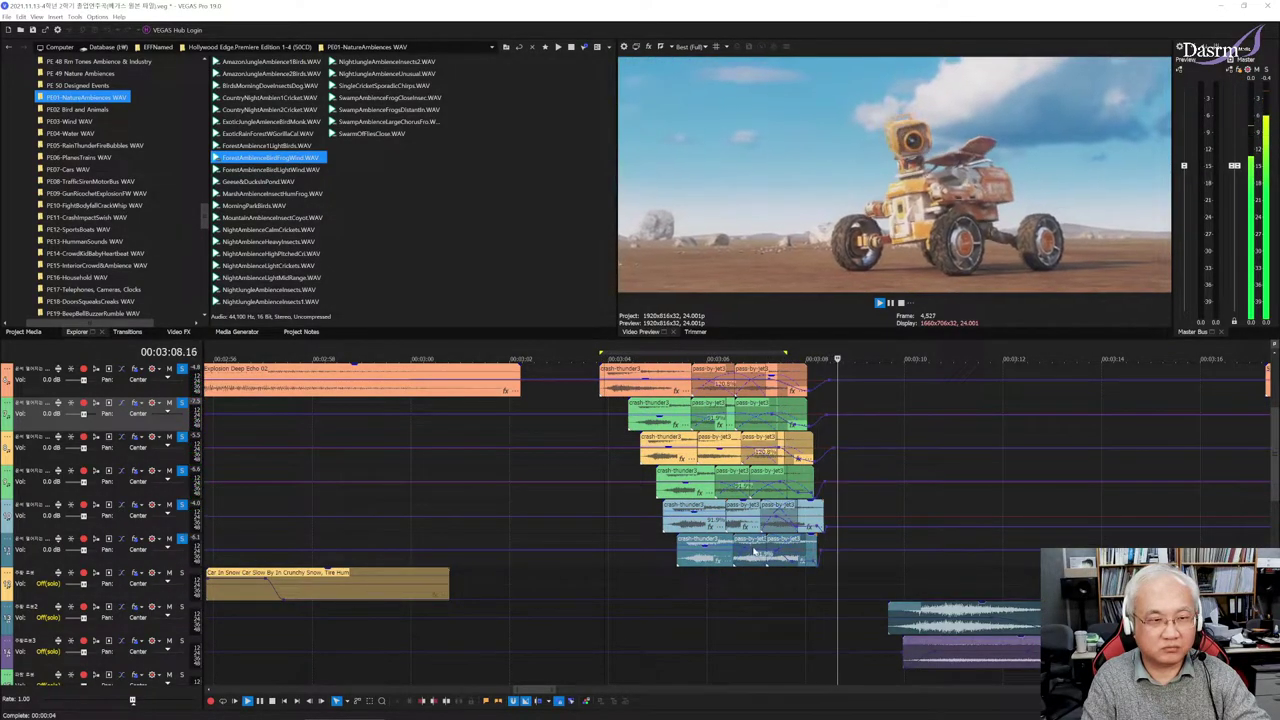
Stop playback, play from 3:09 for the motor servo and car radio layers, then stop back at 3:09.16
scroll(752, 537, "down", 2)
scroll(752, 537, "down", 2)
scroll(753, 537, "down", 3)
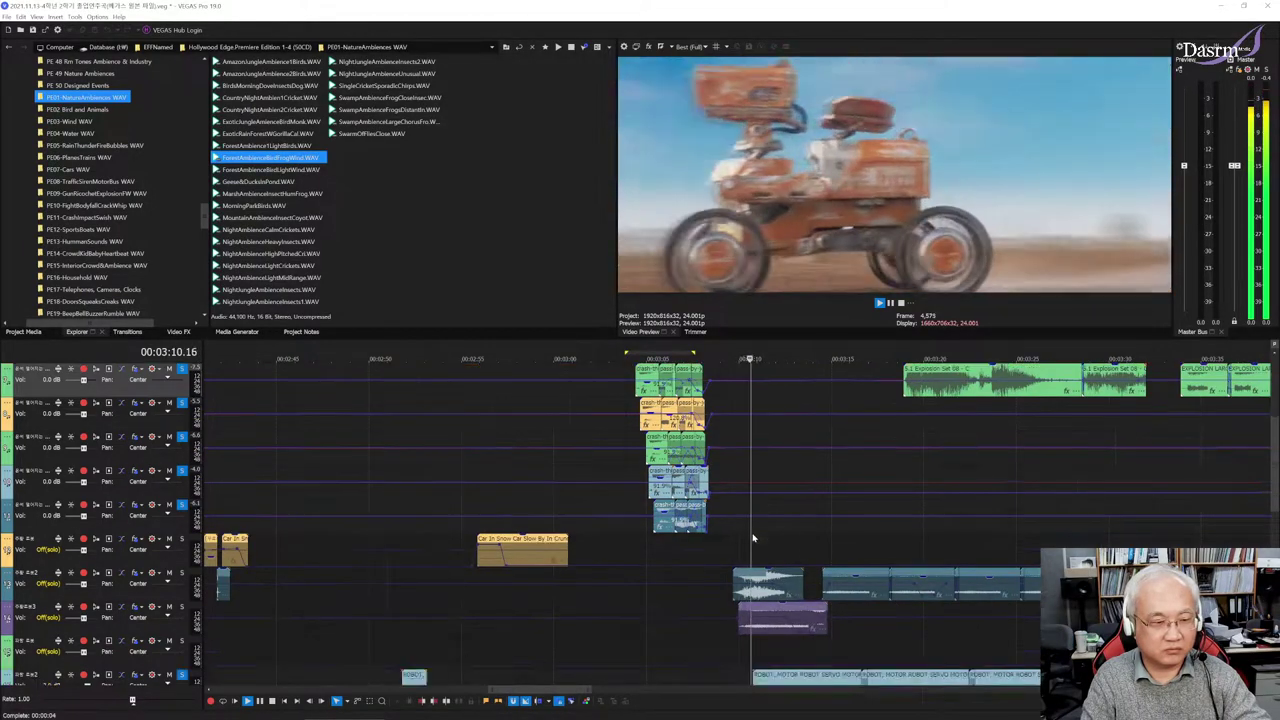
scroll(754, 538, "down", 3)
scroll(753, 537, "down", 1)
key("space")
scroll(639, 449, "up", 2)
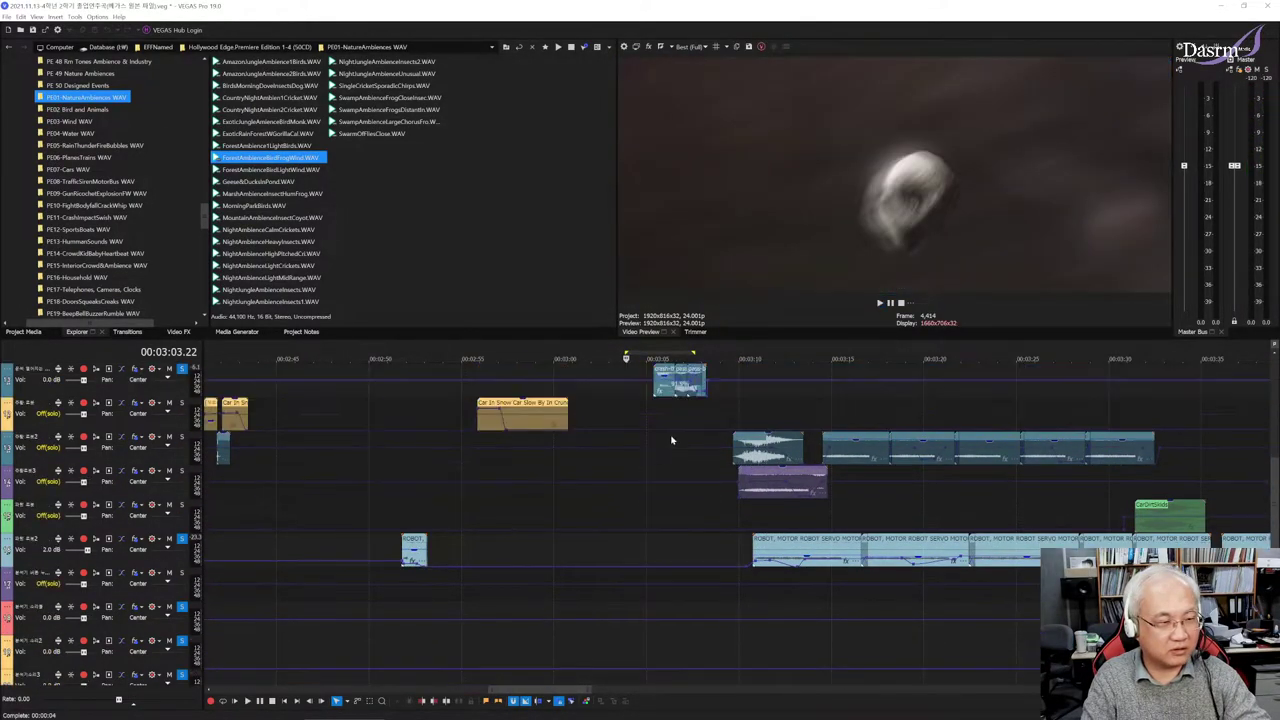
left_click(733, 503)
key("space")
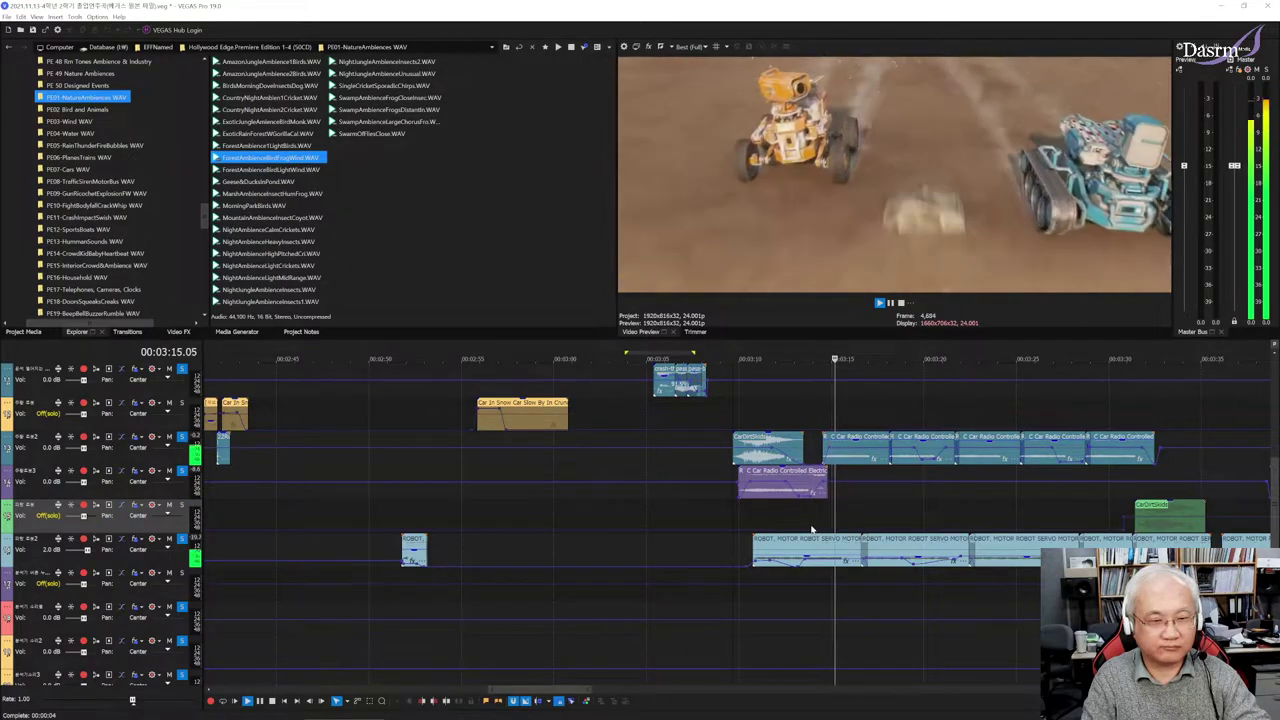
scroll(811, 530, "down", 3)
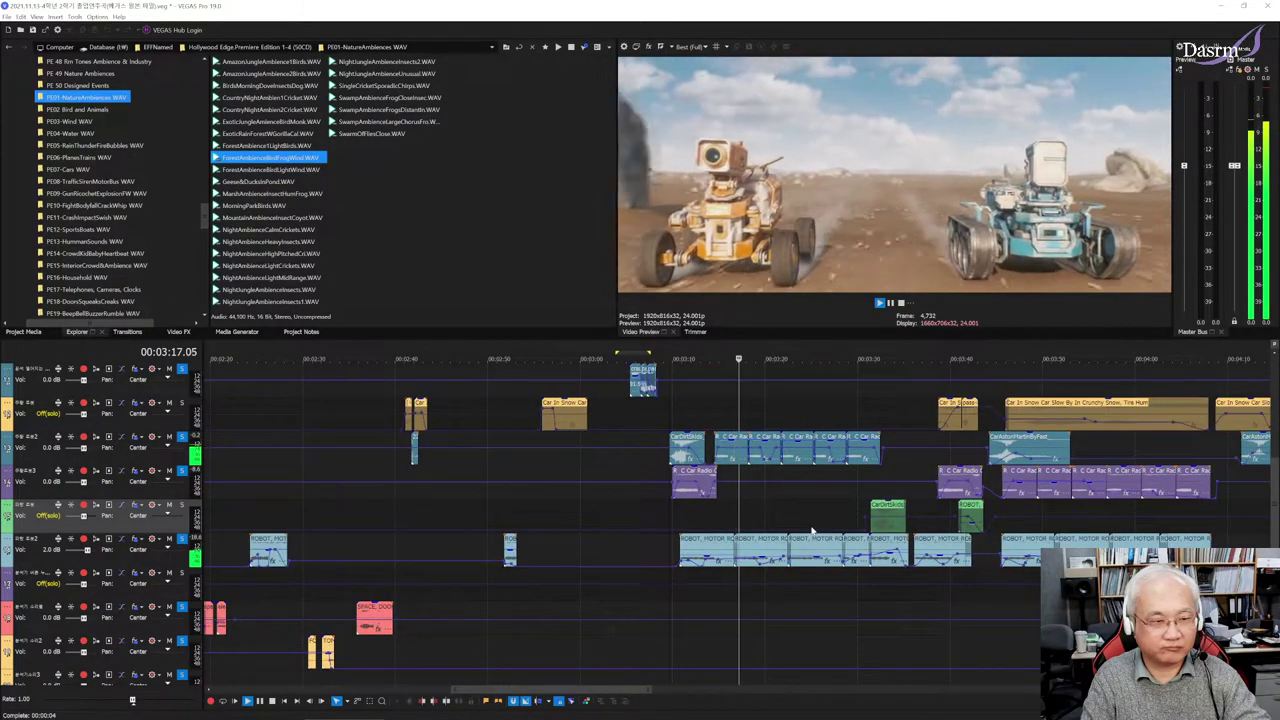
key("space")
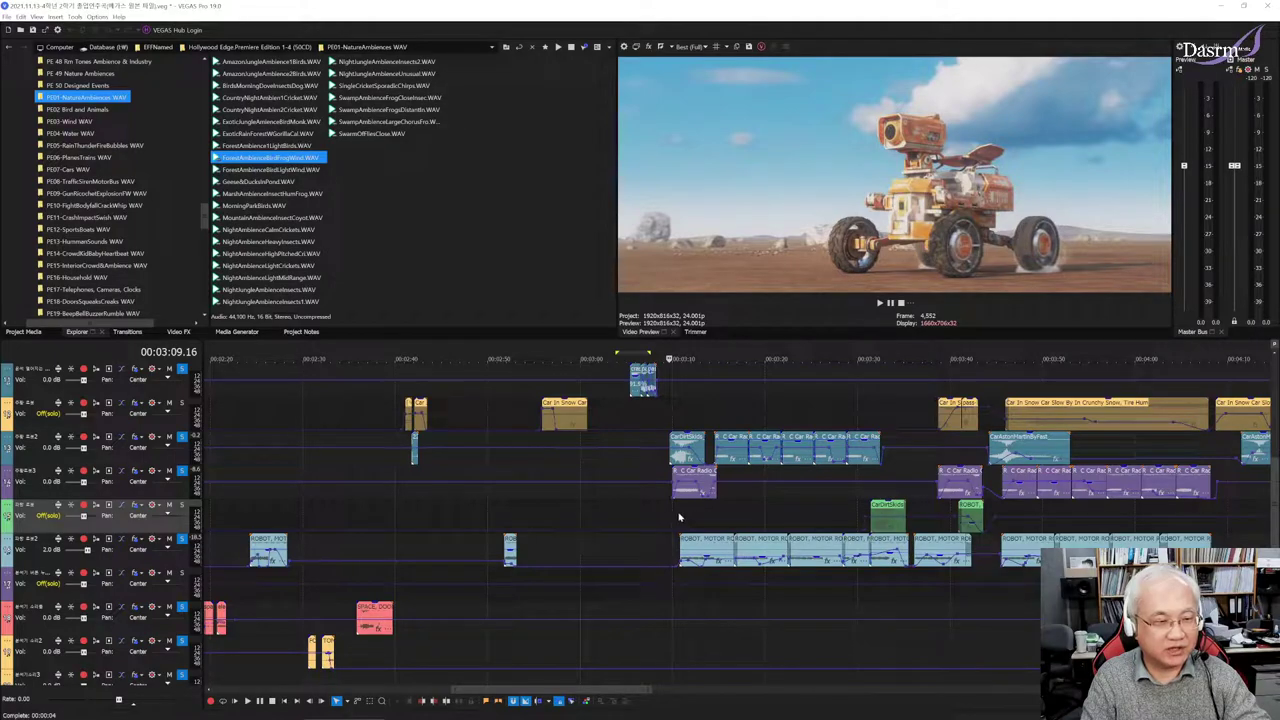
scroll(678, 517, "down", 5)
Solo track 2's long red soundtrack and play it with the explosion and crash layers from 3:09.16
scroll(678, 517, "down", 2)
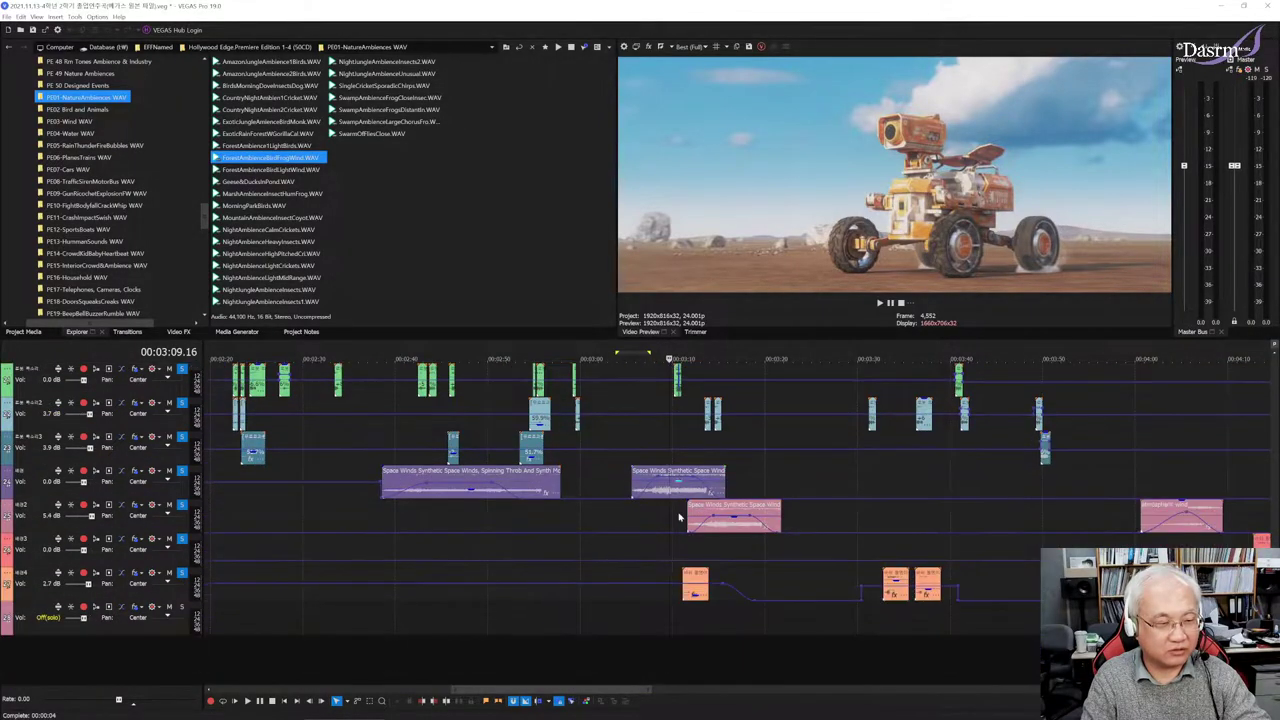
scroll(678, 517, "up", 2)
scroll(678, 517, "up", 5)
scroll(678, 514, "up", 4)
scroll(678, 514, "up", 4)
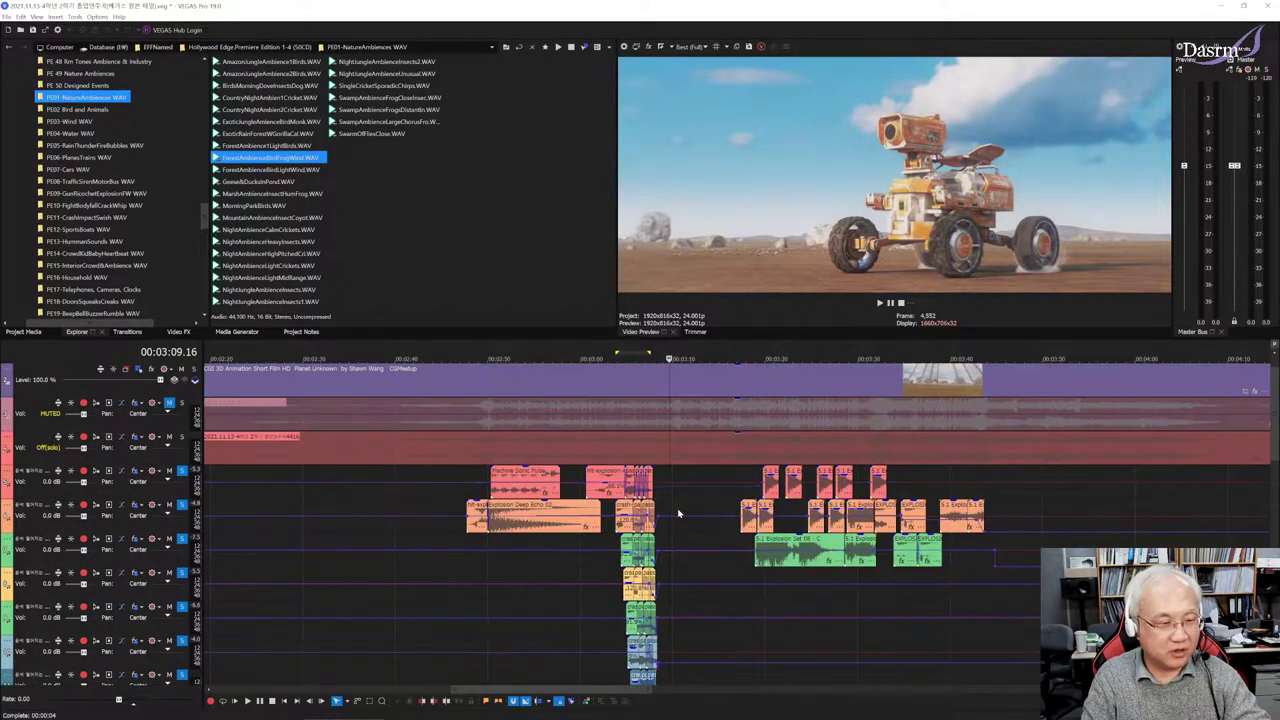
scroll(678, 514, "up", 1)
left_click(181, 469)
key("space")
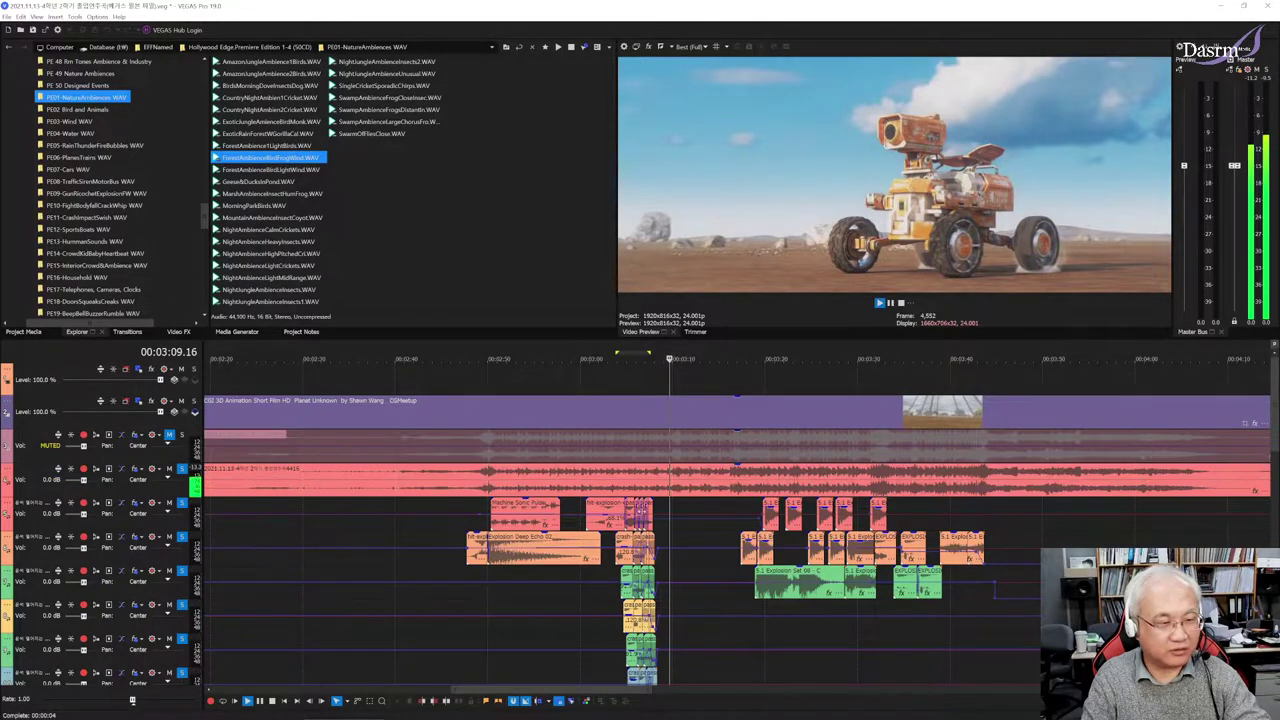
scroll(700, 541, "down", 2)
scroll(710, 543, "down", 3)
scroll(730, 546, "up", 4)
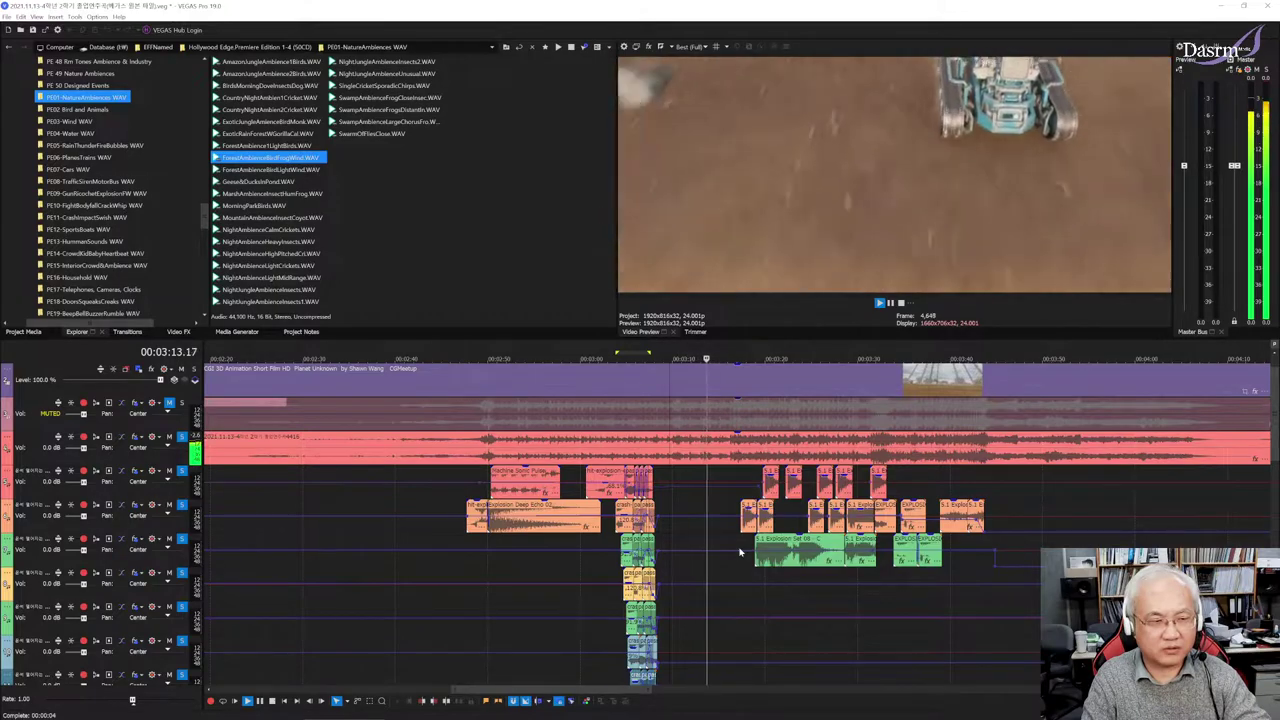
scroll(740, 551, "down", 1)
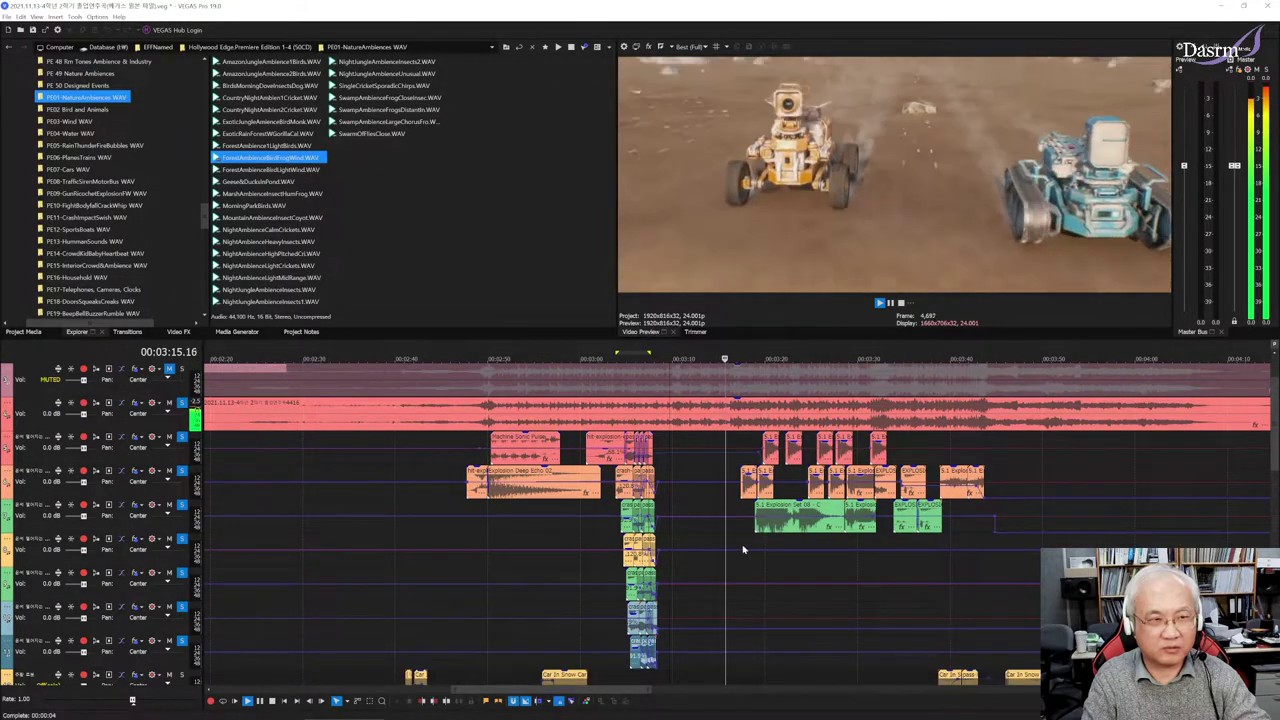
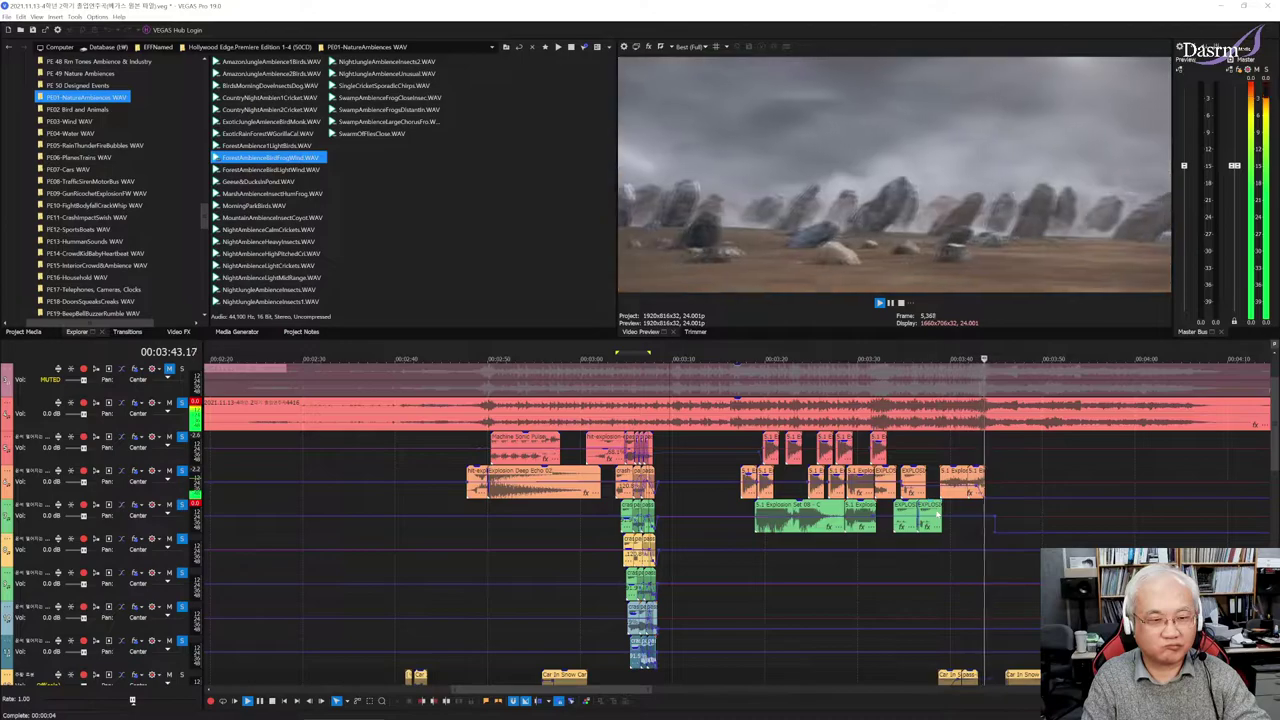
Stop playback and take track 2's red reference audio out of solo
key("space")
left_click(763, 546)
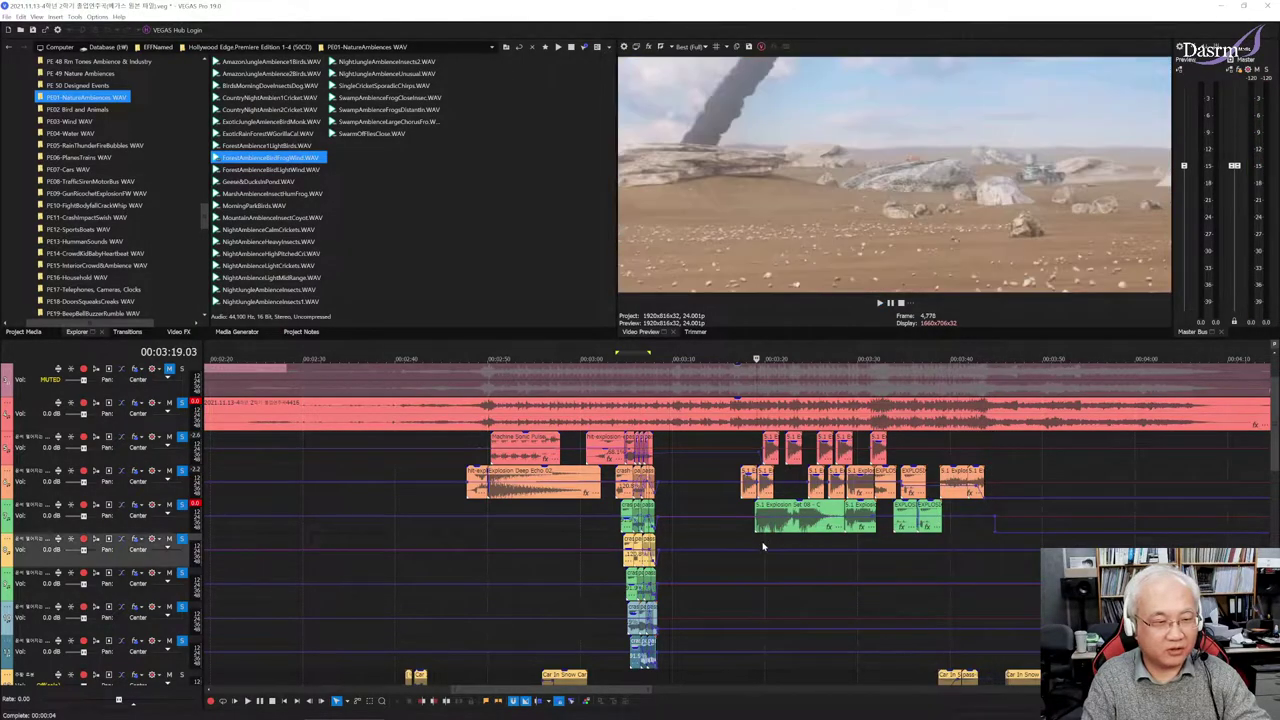
left_click(182, 403)
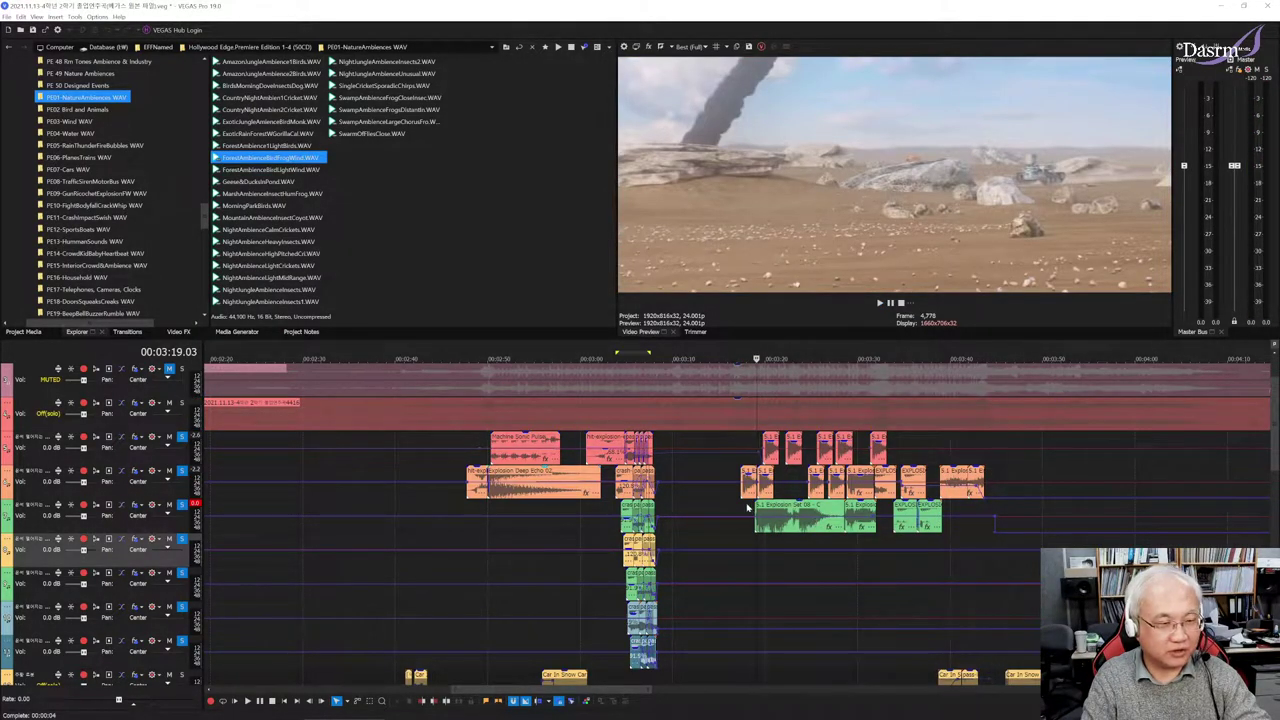
Zoom in around 3:17 and preview the explosion sequence from there
scroll(746, 509, "up", 4)
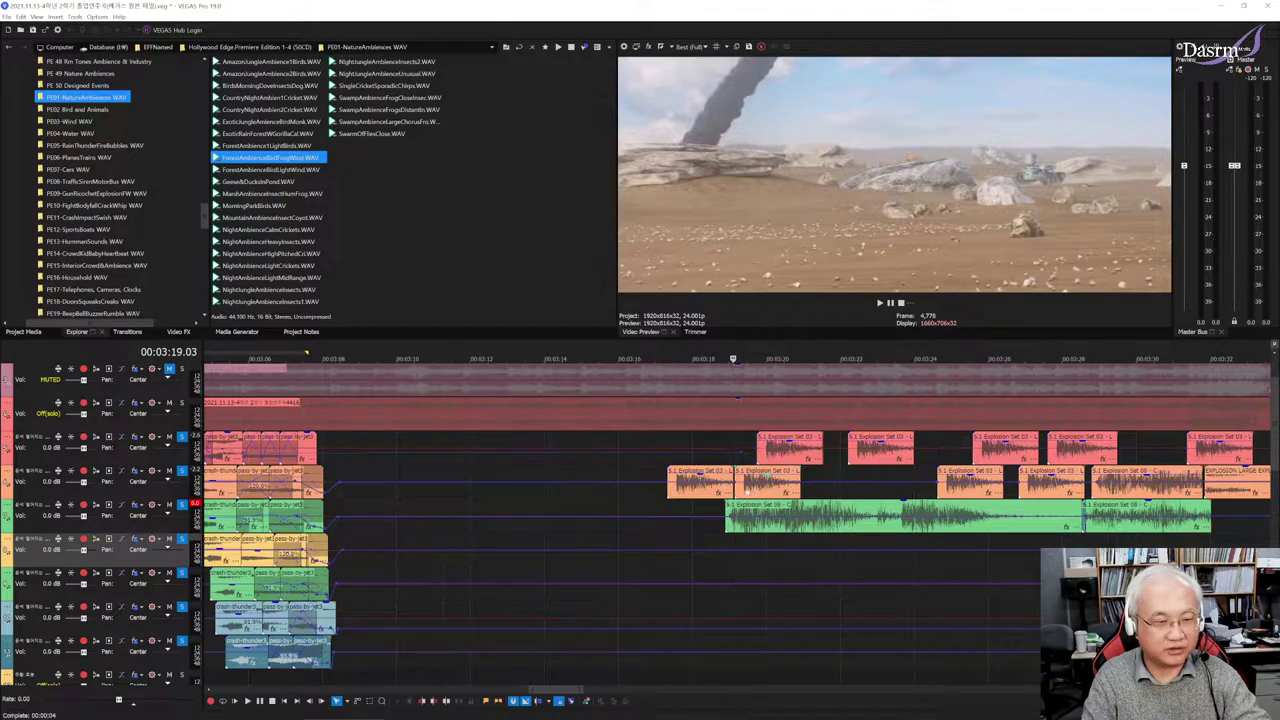
scroll(747, 491, "right", 3)
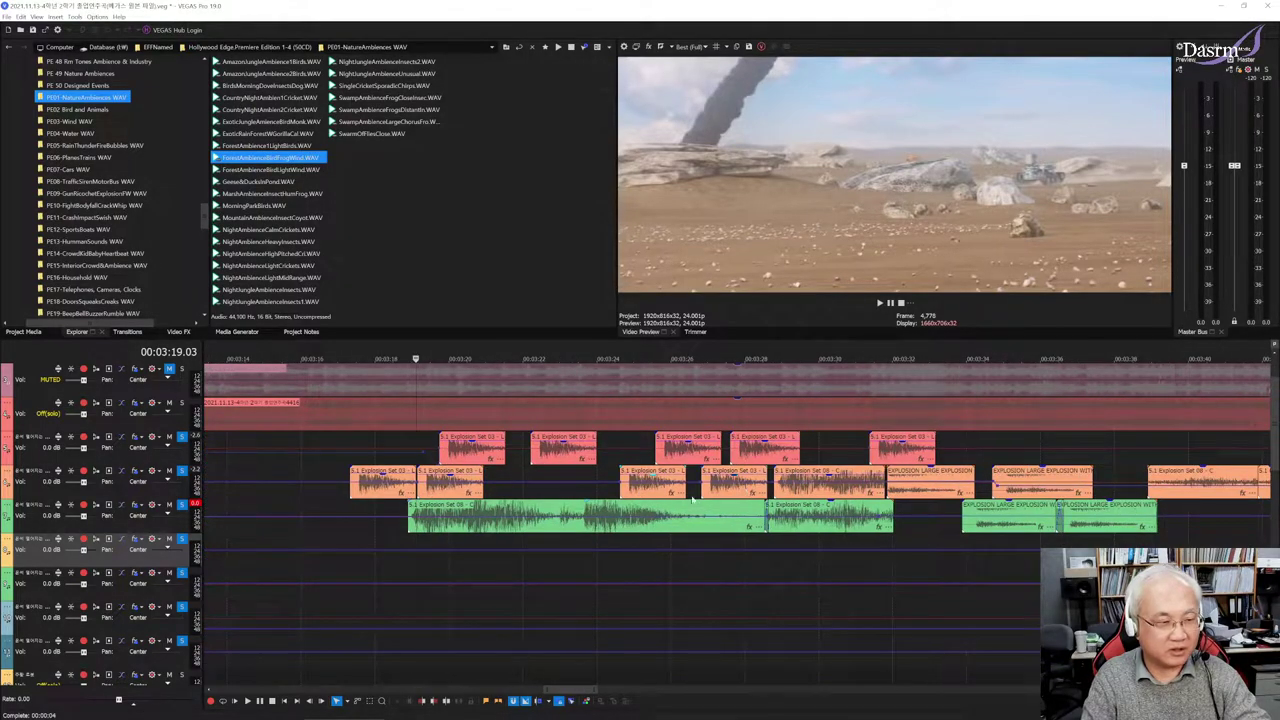
left_click(362, 509)
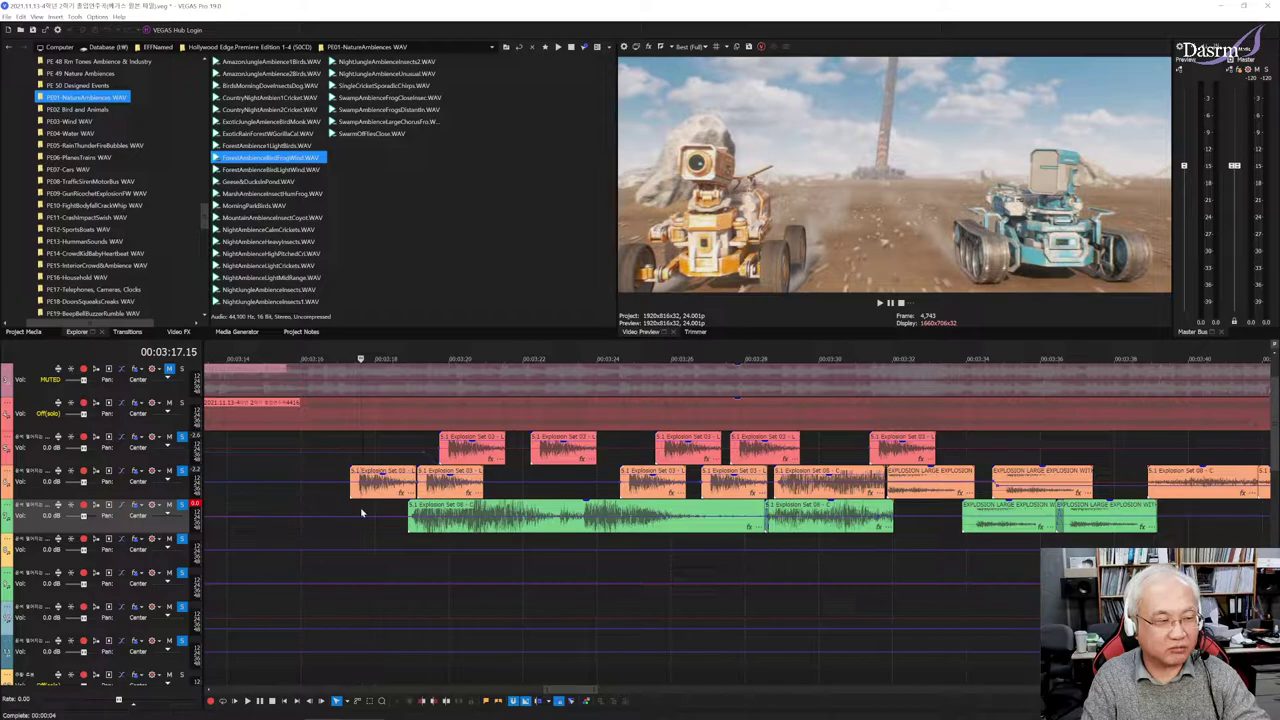
key("space")
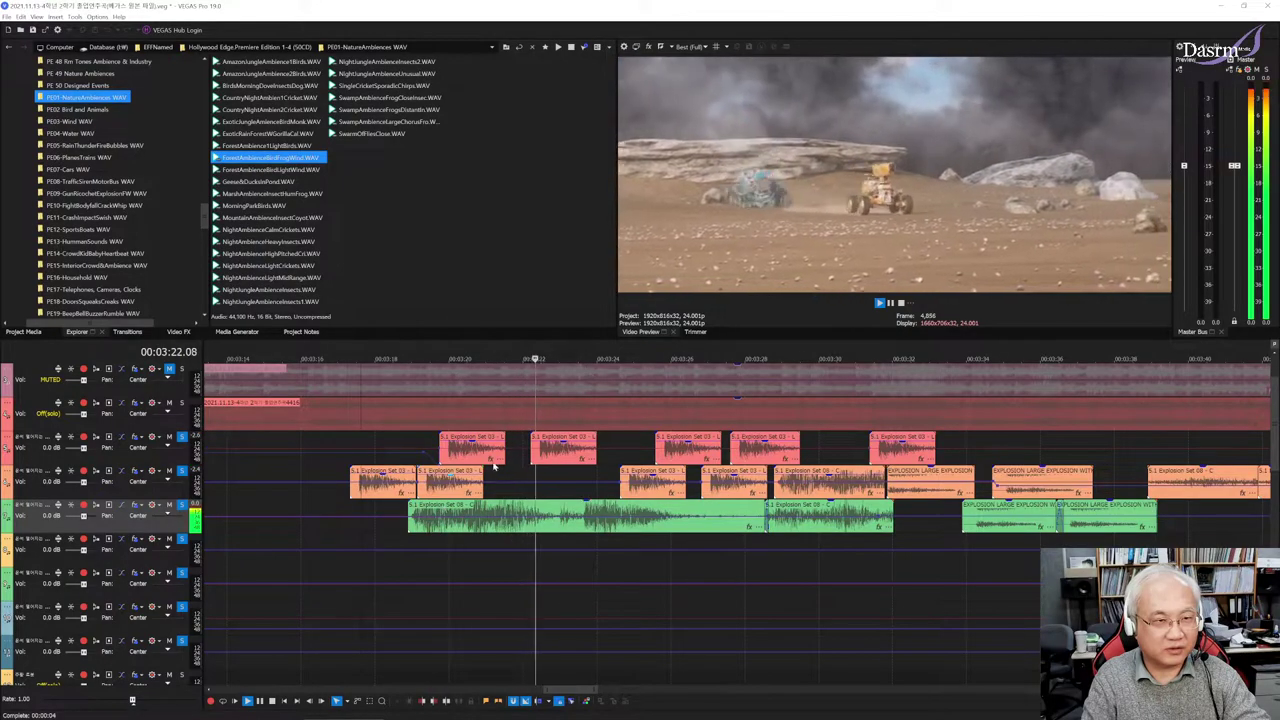
key("space")
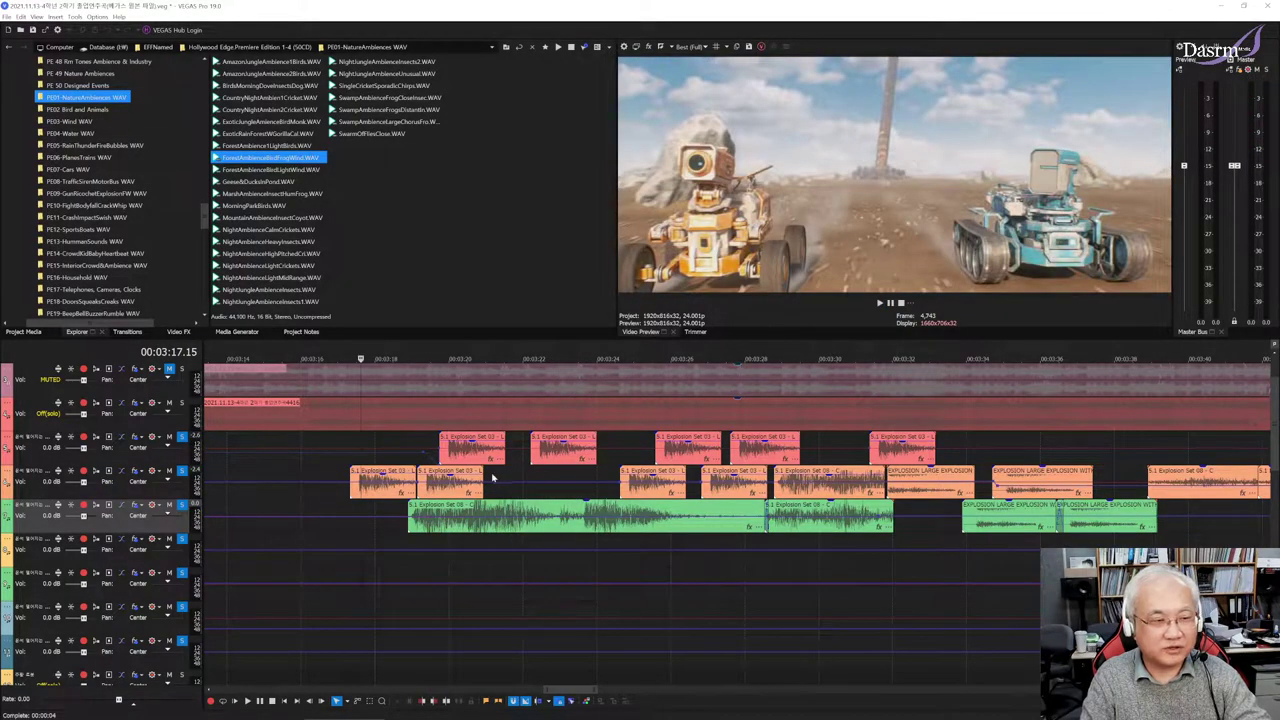
Set the playback start at 3:19.00 and play the explosions from there
left_click(483, 472)
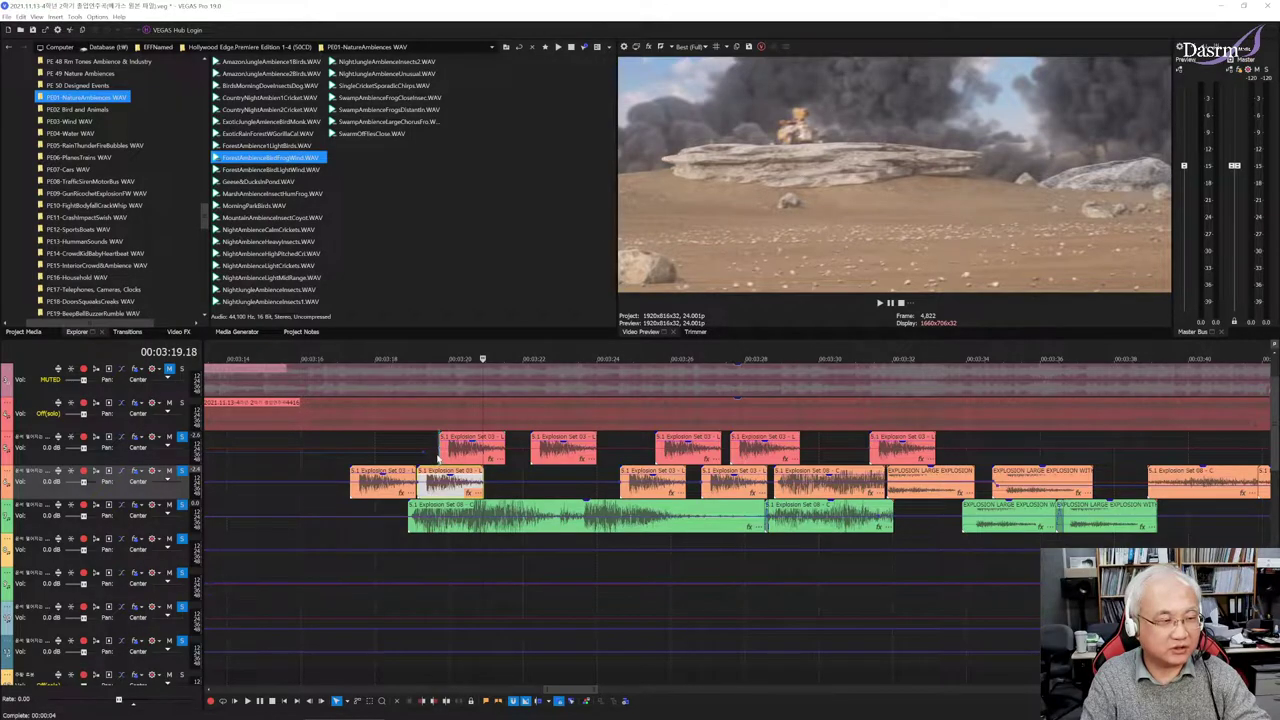
left_click(437, 456)
left_click(413, 541)
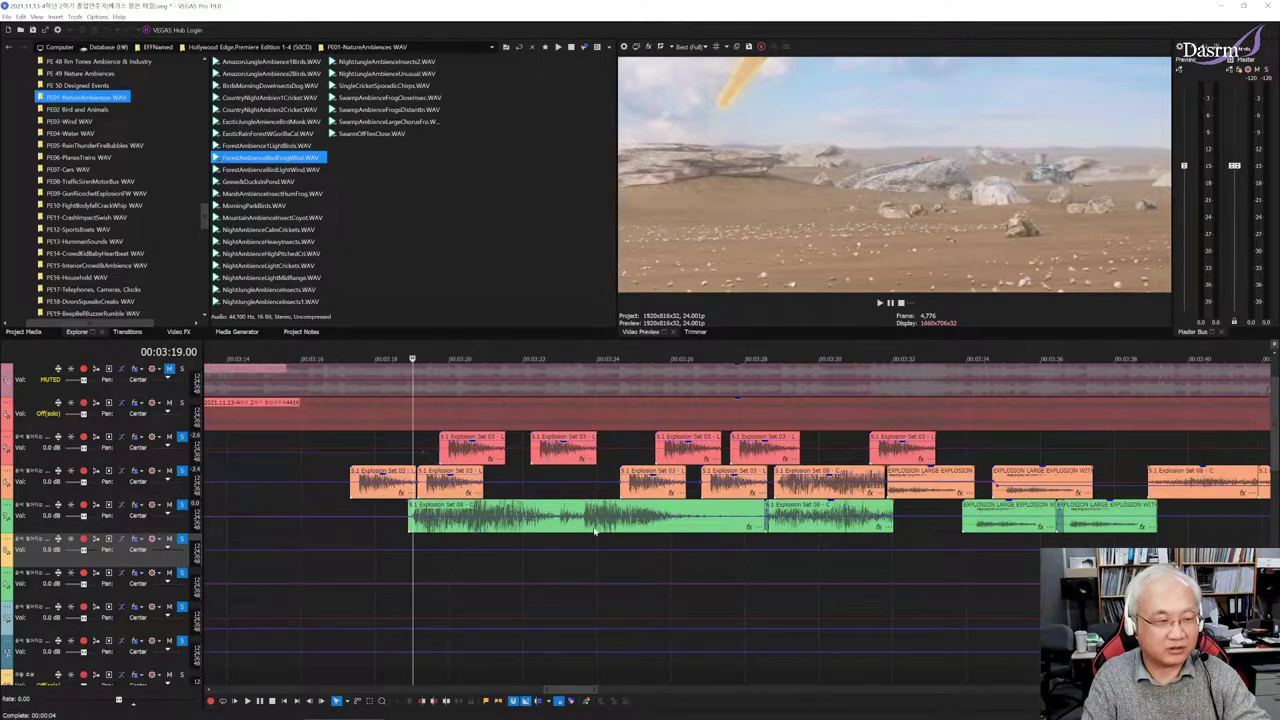
key("space")
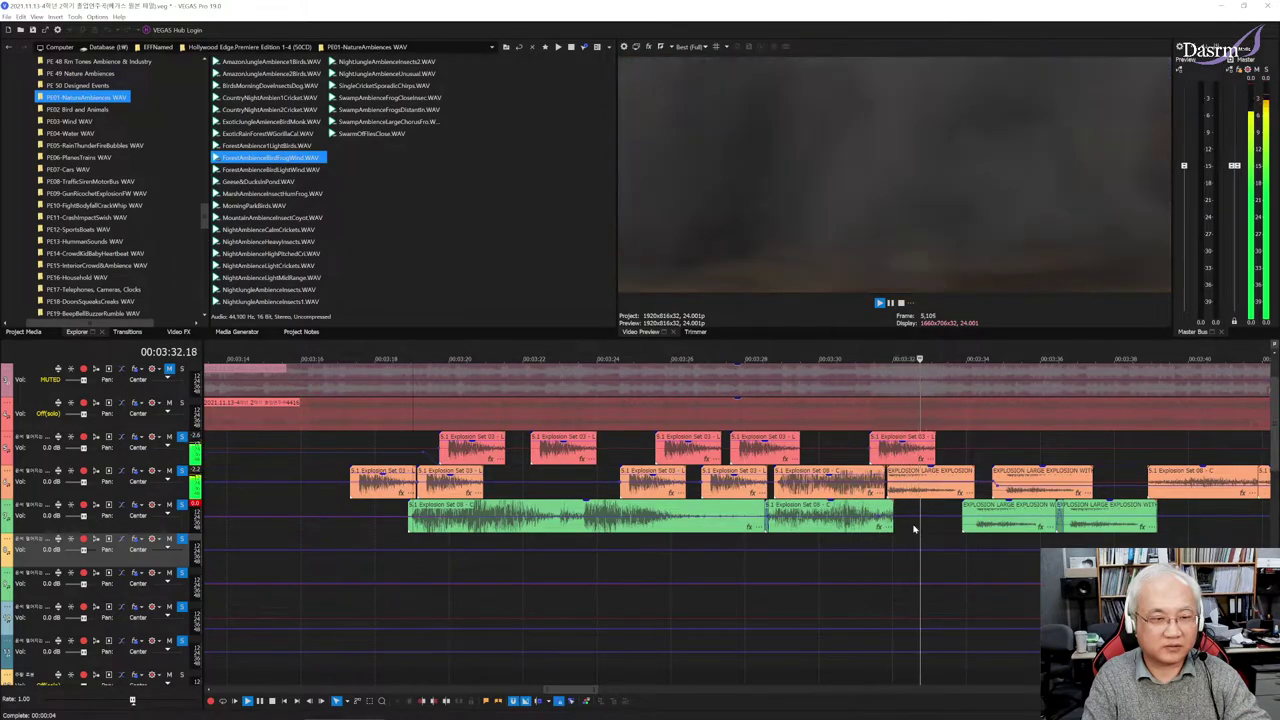
scroll(939, 539, "down", 3)
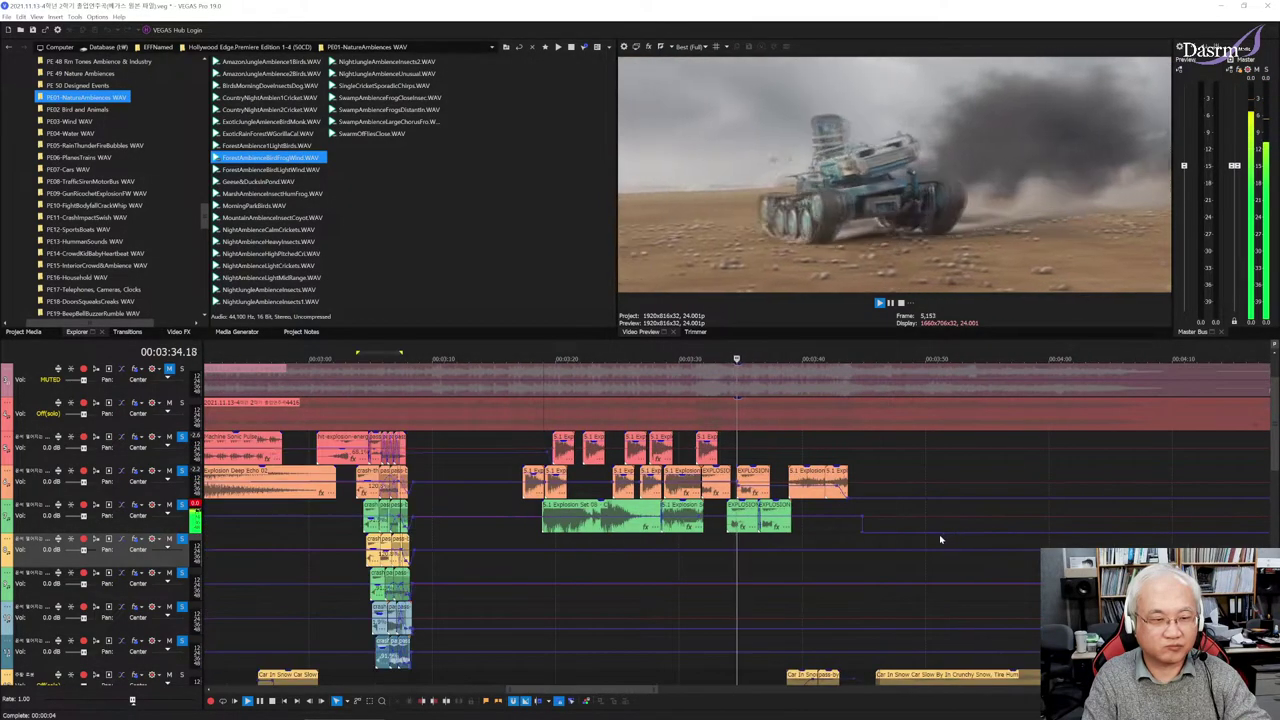
scroll(939, 539, "down", 3)
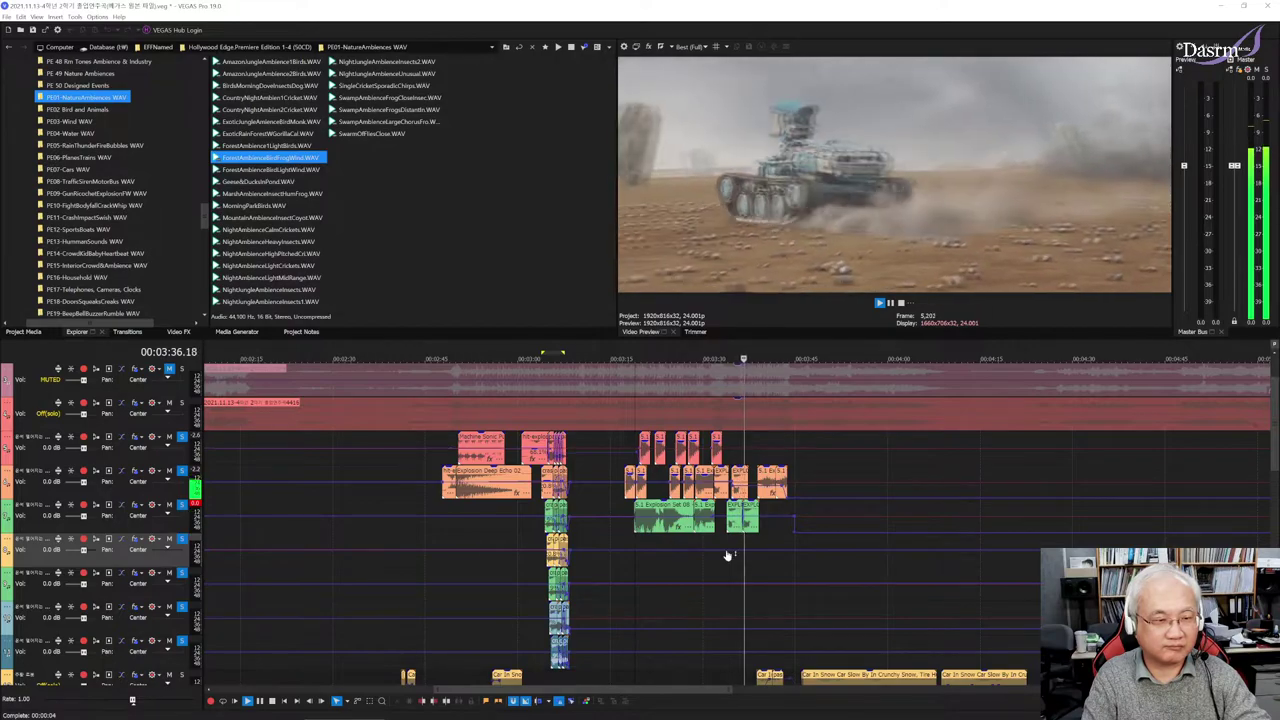
scroll(727, 555, "down", 5)
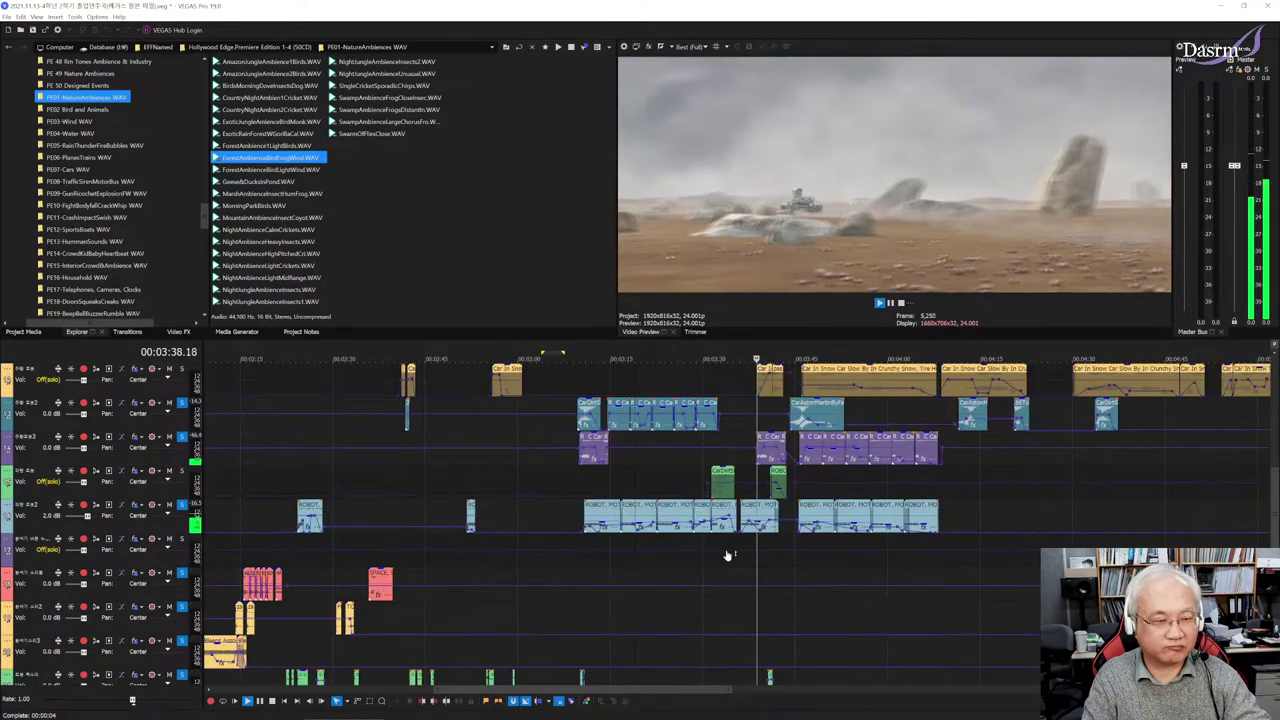
key("space")
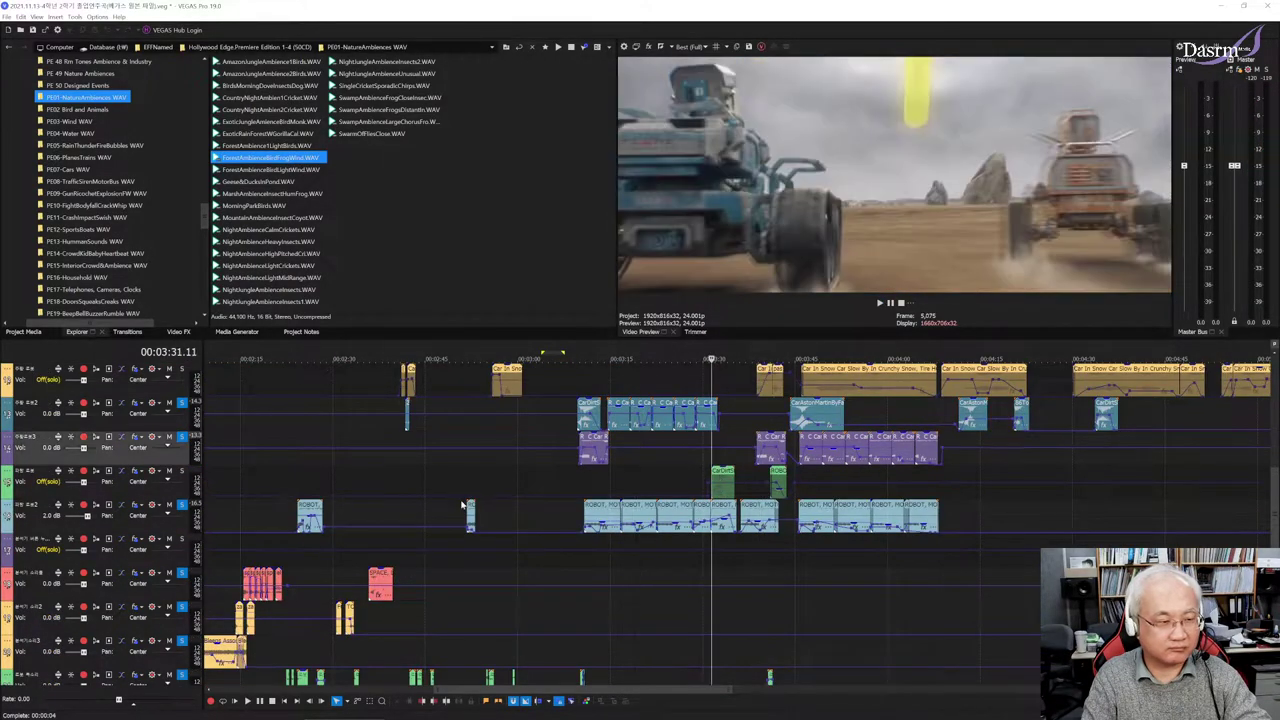
key("space")
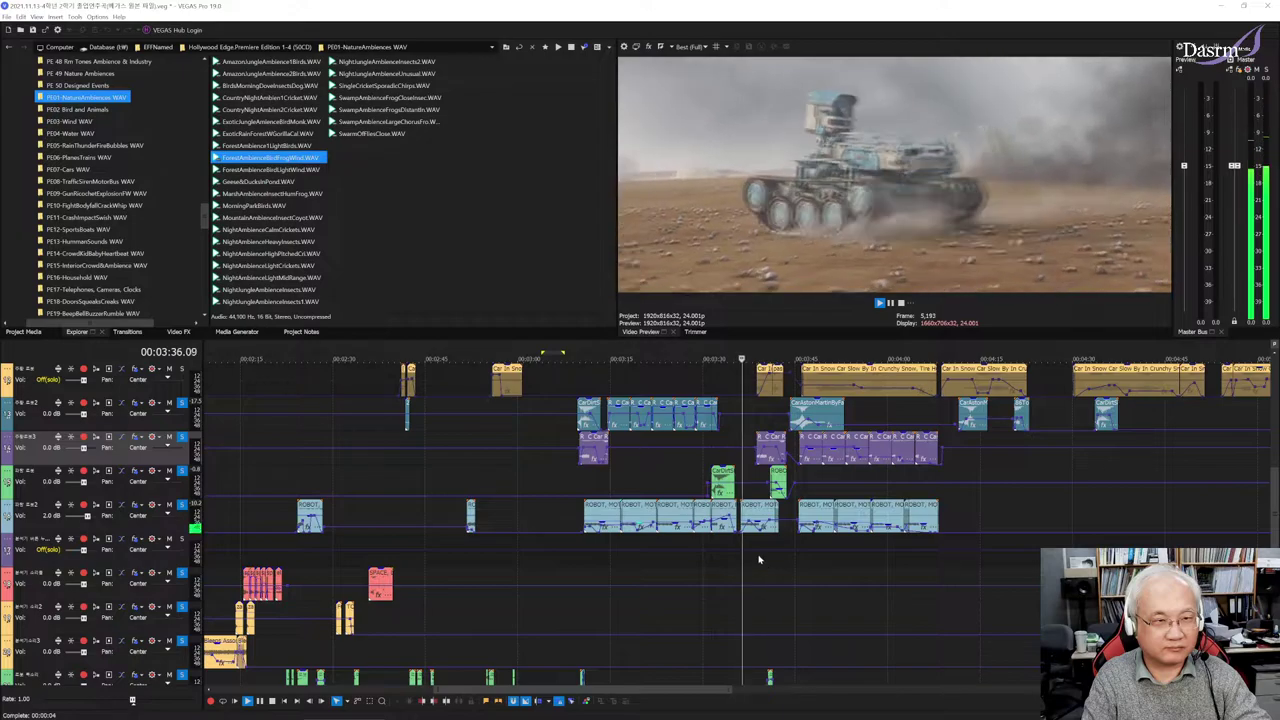
scroll(759, 560, "down", 3)
scroll(759, 560, "down", 5)
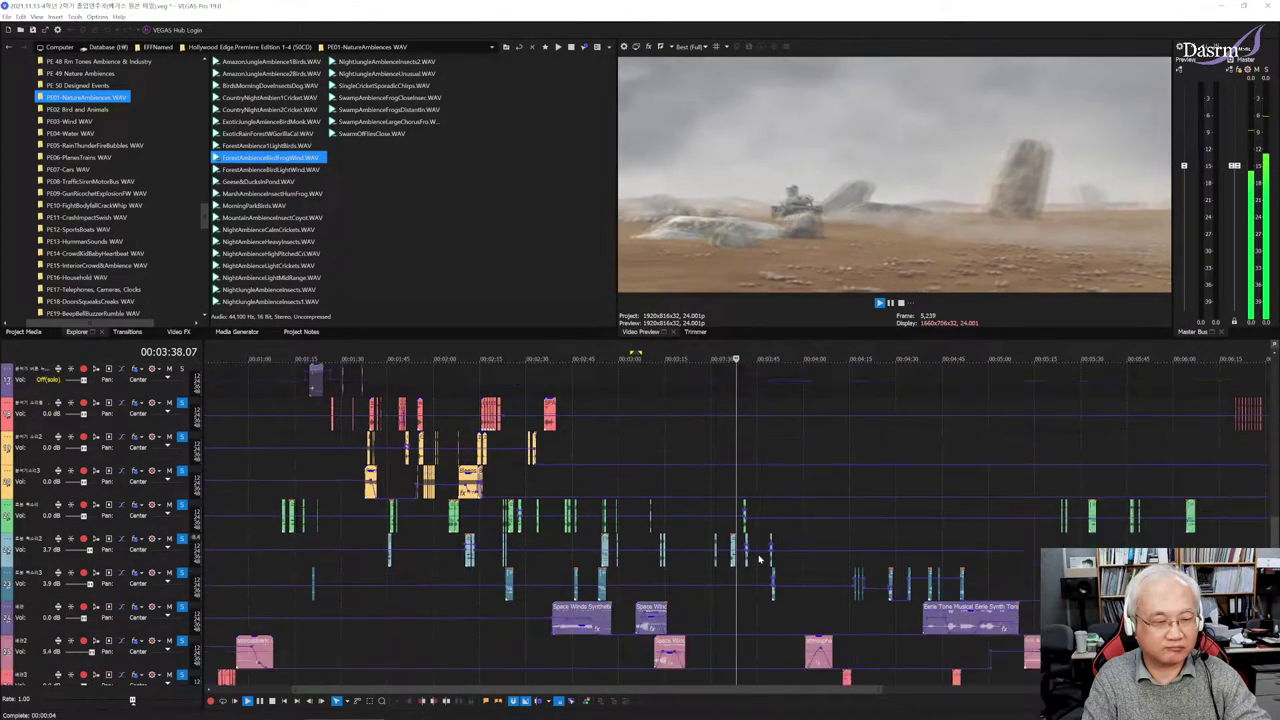
scroll(759, 560, "down", 3)
scroll(759, 558, "up", 3)
scroll(759, 558, "up", 4)
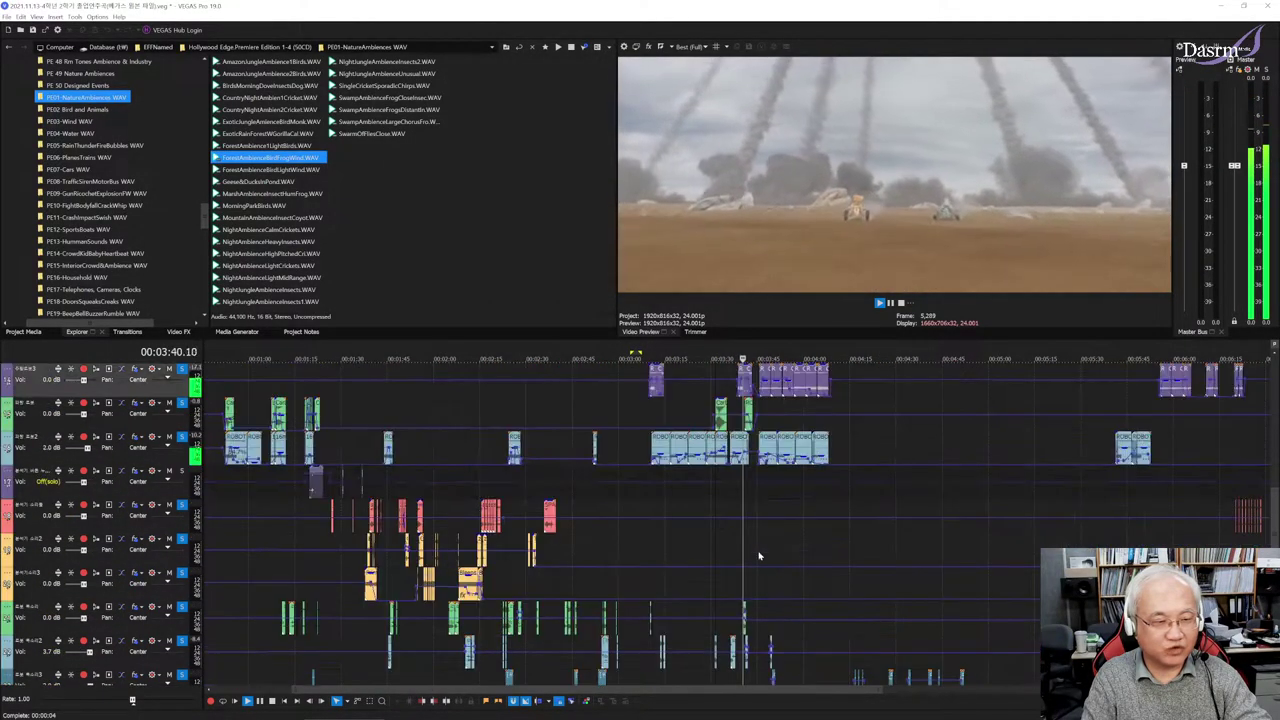
scroll(758, 555, "up", 3)
scroll(757, 553, "up", 2)
scroll(757, 553, "up", 2)
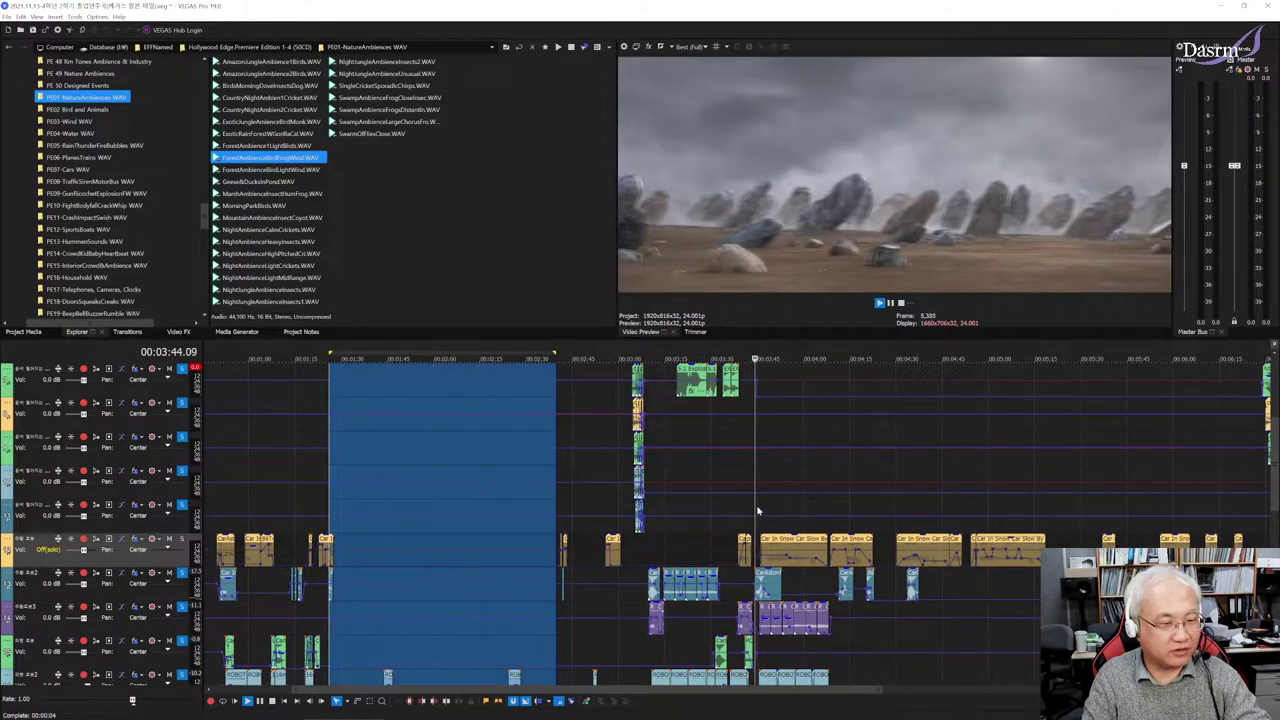
left_click(757, 511)
left_click(736, 505)
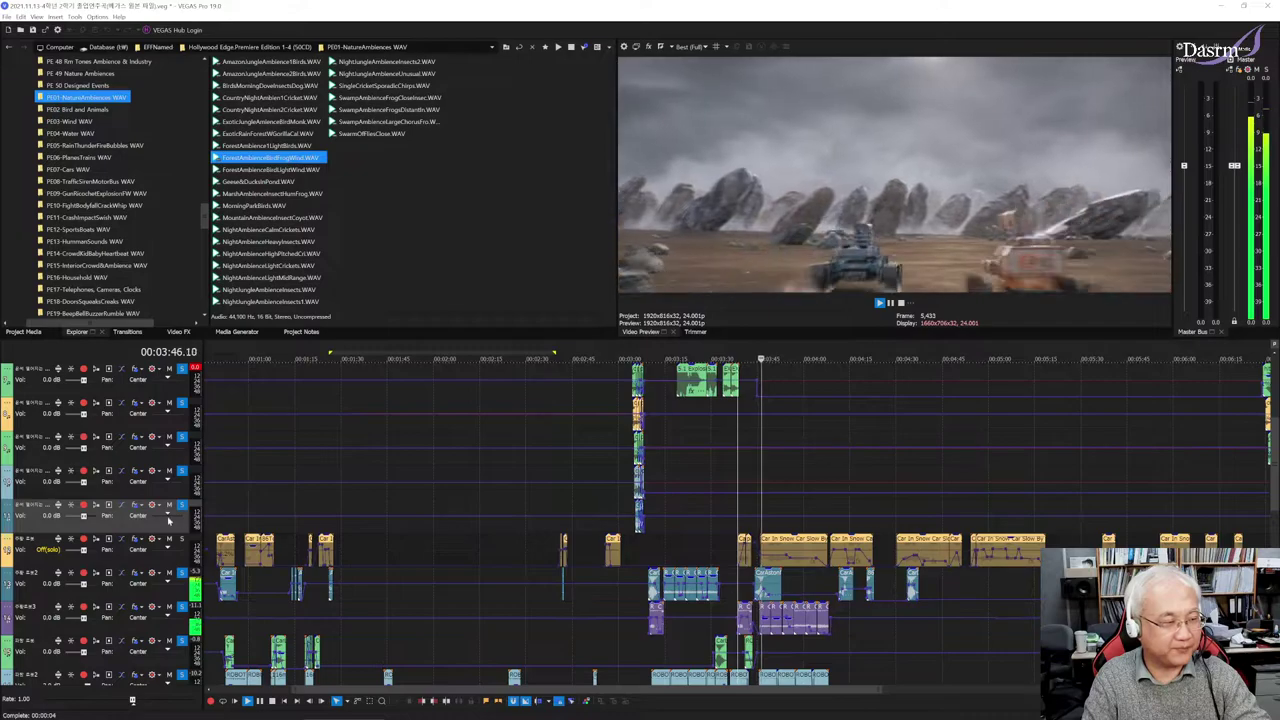
left_click(766, 530)
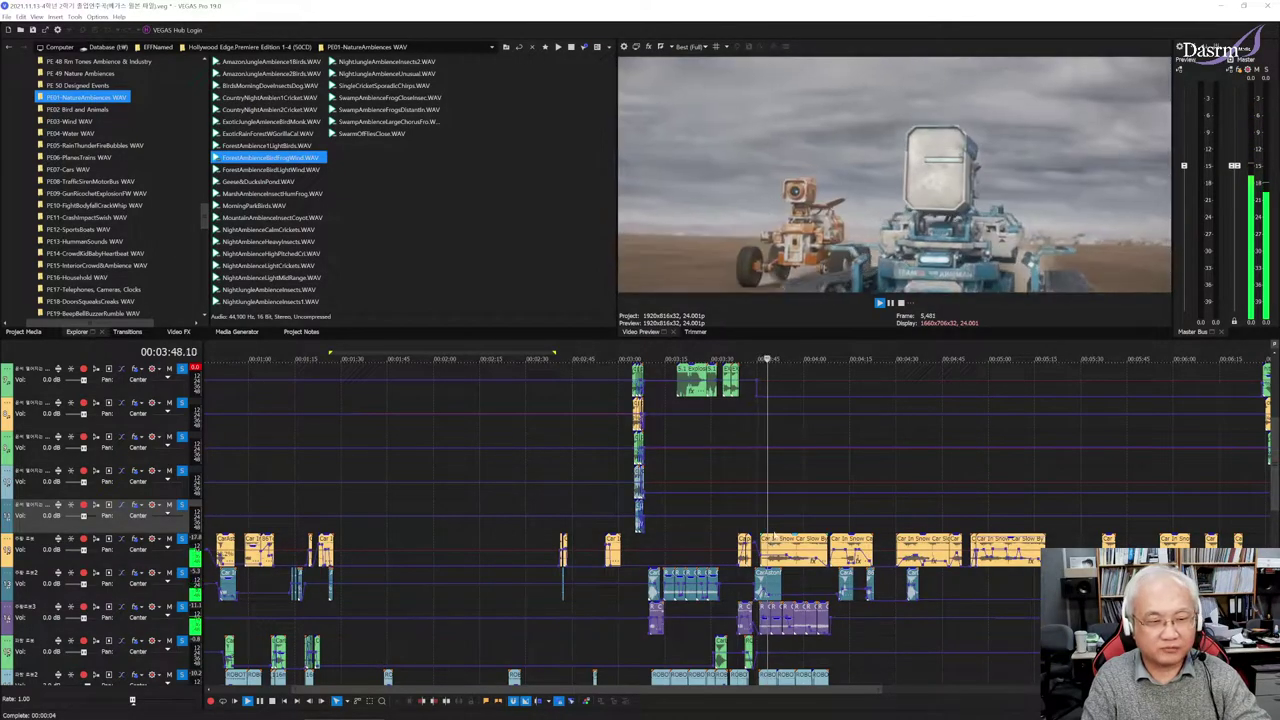
scroll(813, 524, "up", 4)
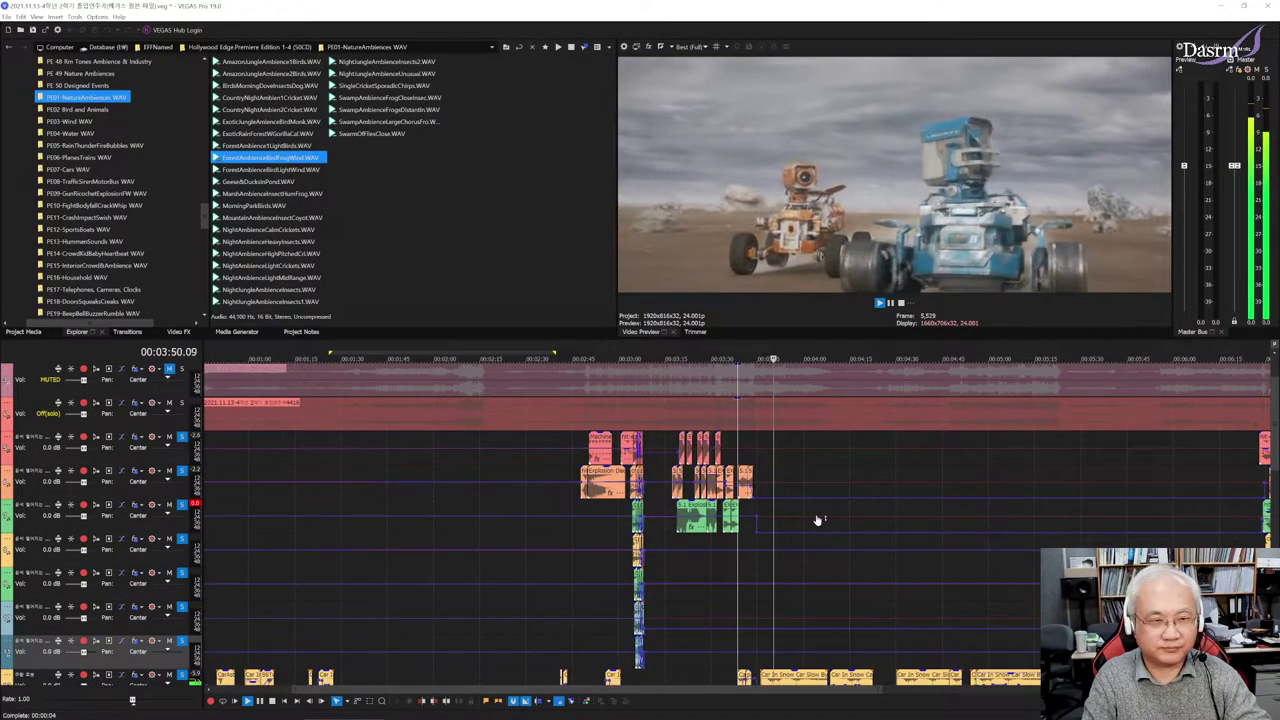
scroll(829, 526, "down", 2)
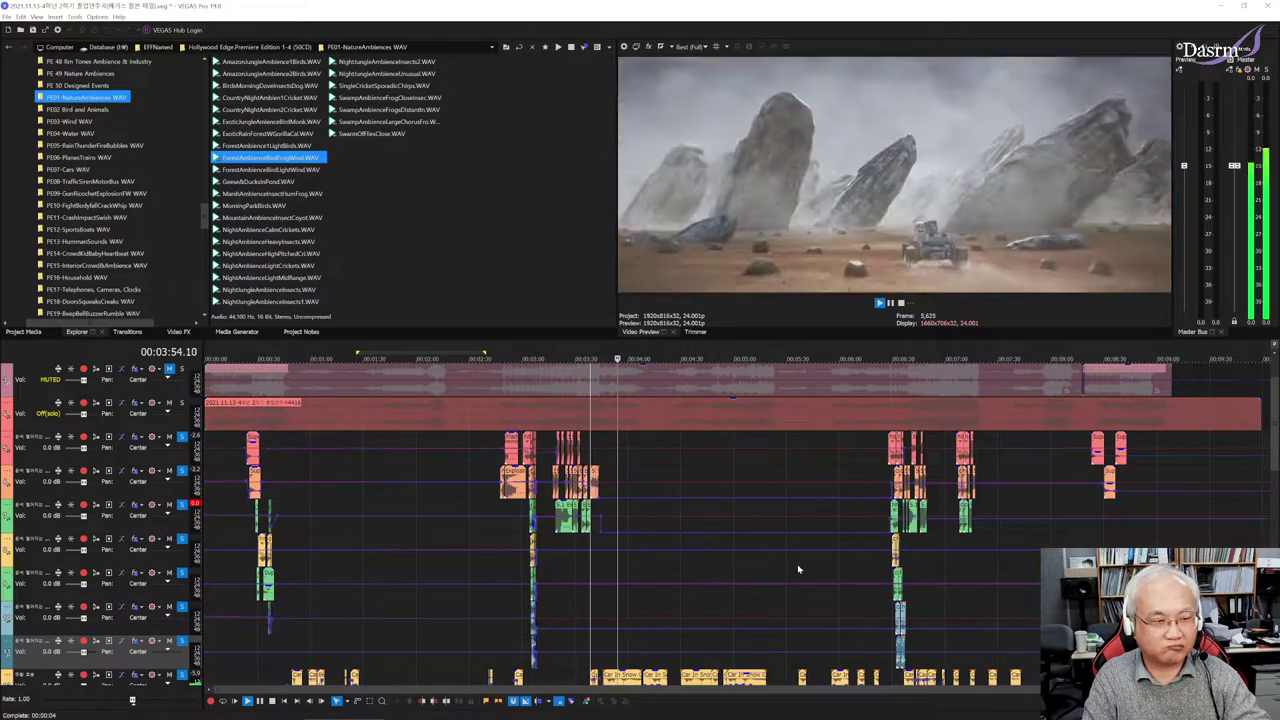
scroll(793, 583, "down", 2)
scroll(790, 580, "down", 2)
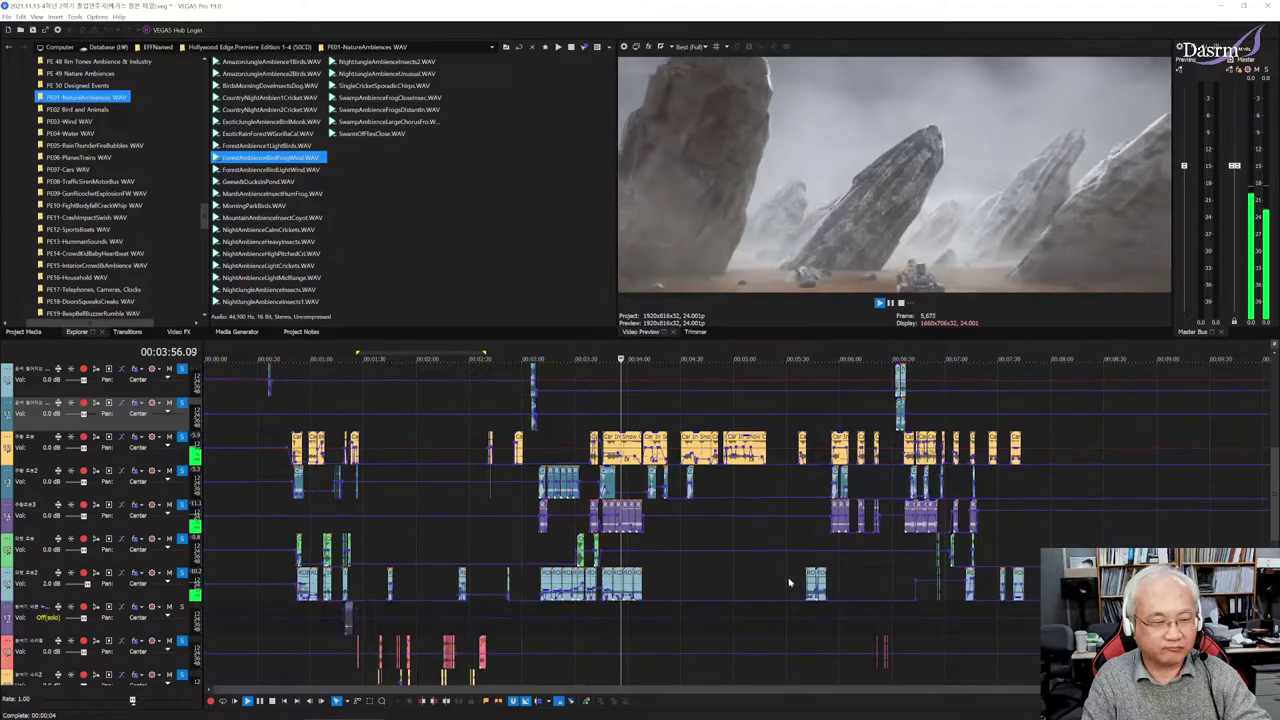
scroll(788, 576, "down", 2)
scroll(787, 574, "down", 2)
scroll(787, 574, "down", 3)
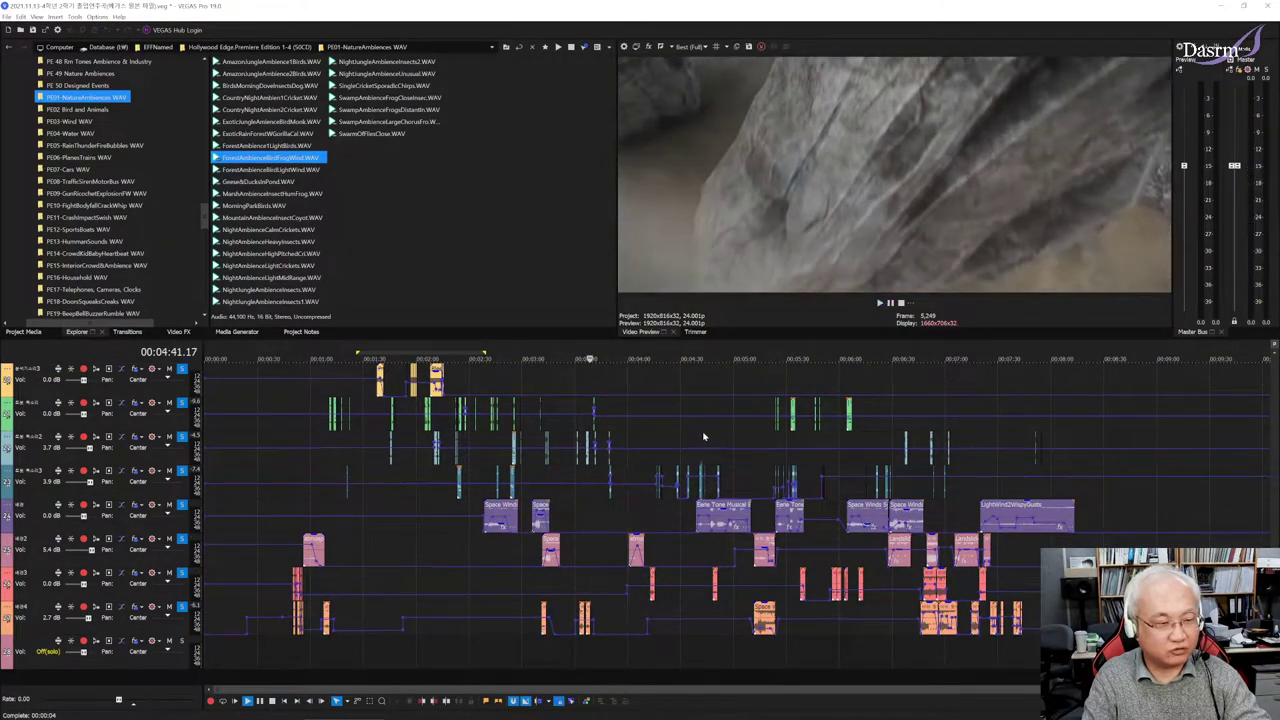
left_click(704, 436)
key("space")
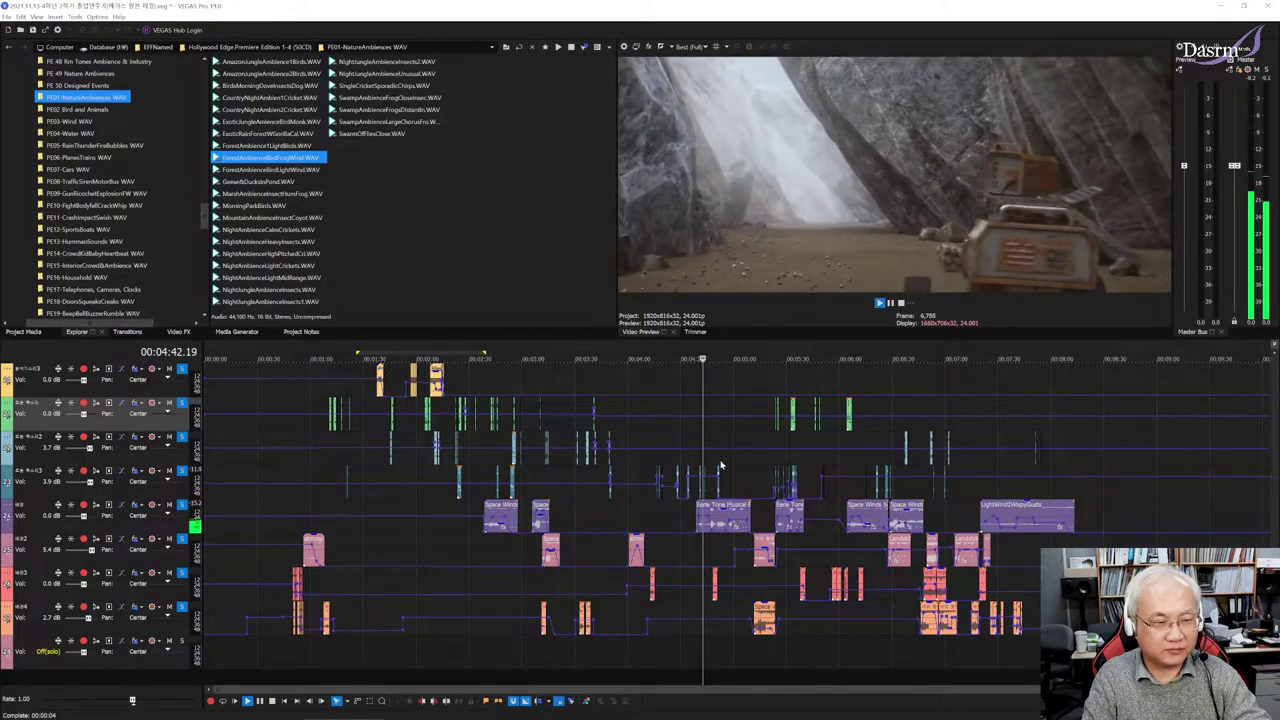
scroll(762, 515, "up", 3)
scroll(765, 525, "up", 2)
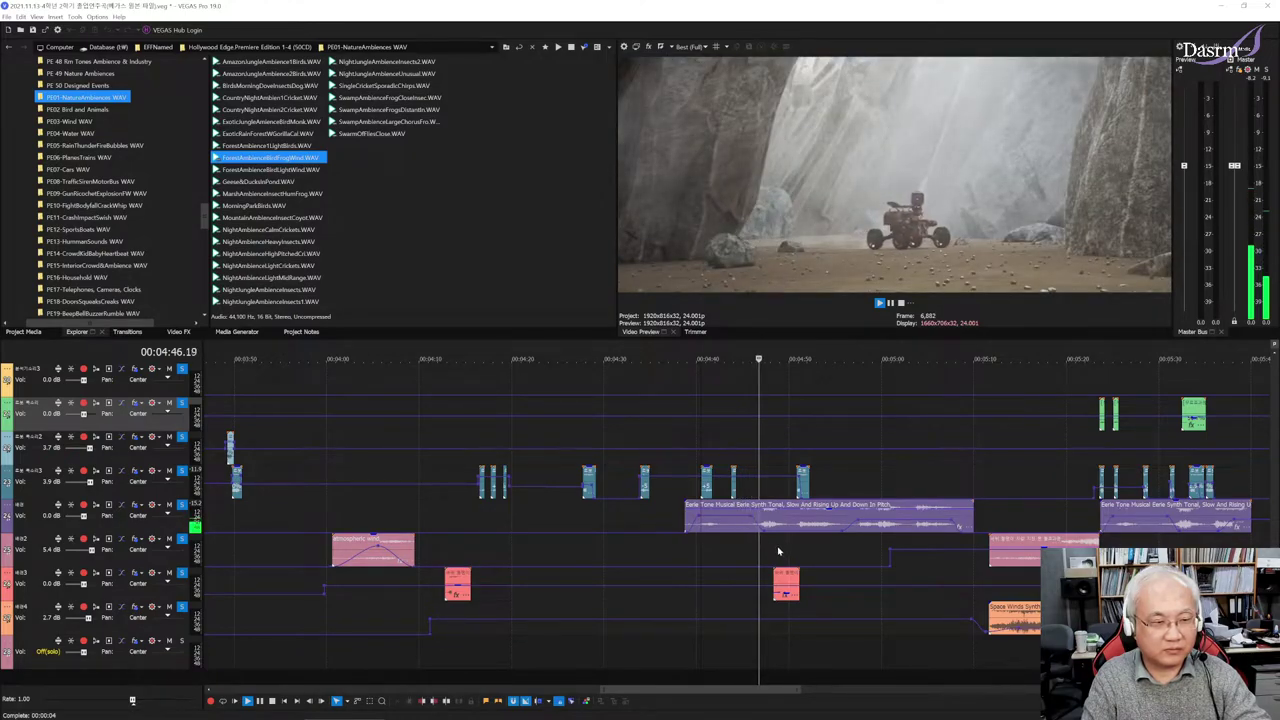
key("space")
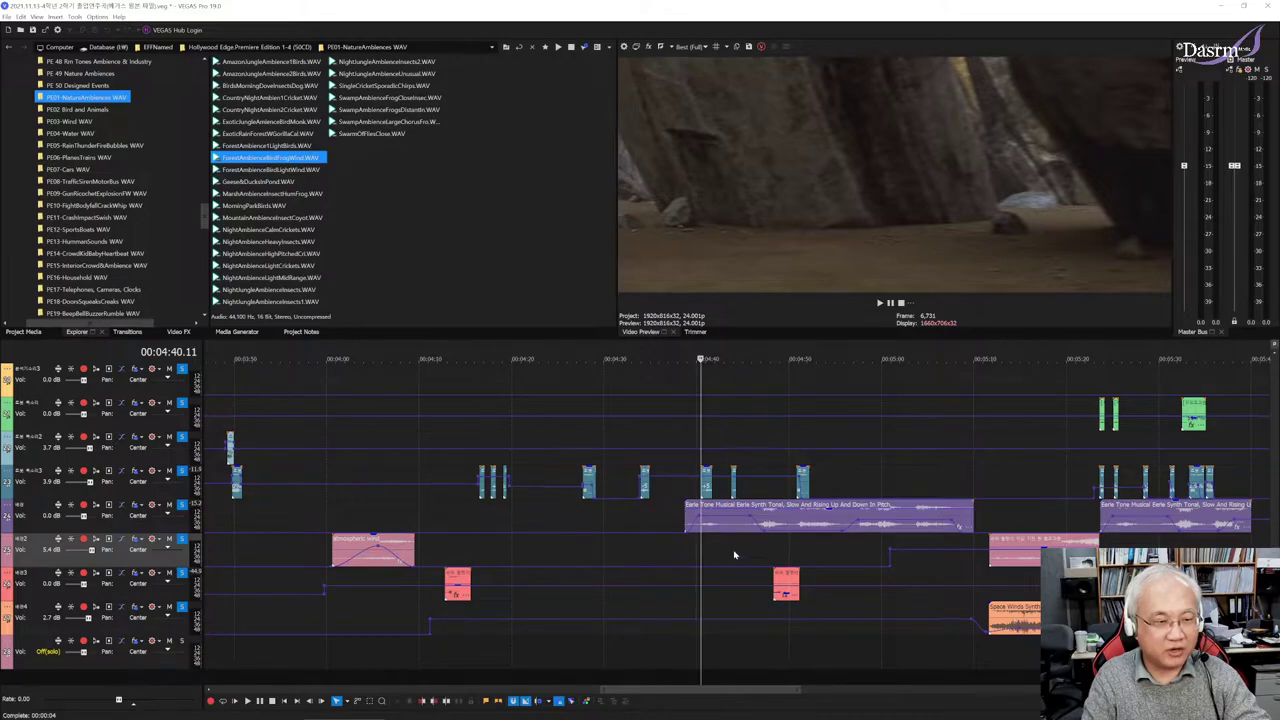
left_click(761, 543)
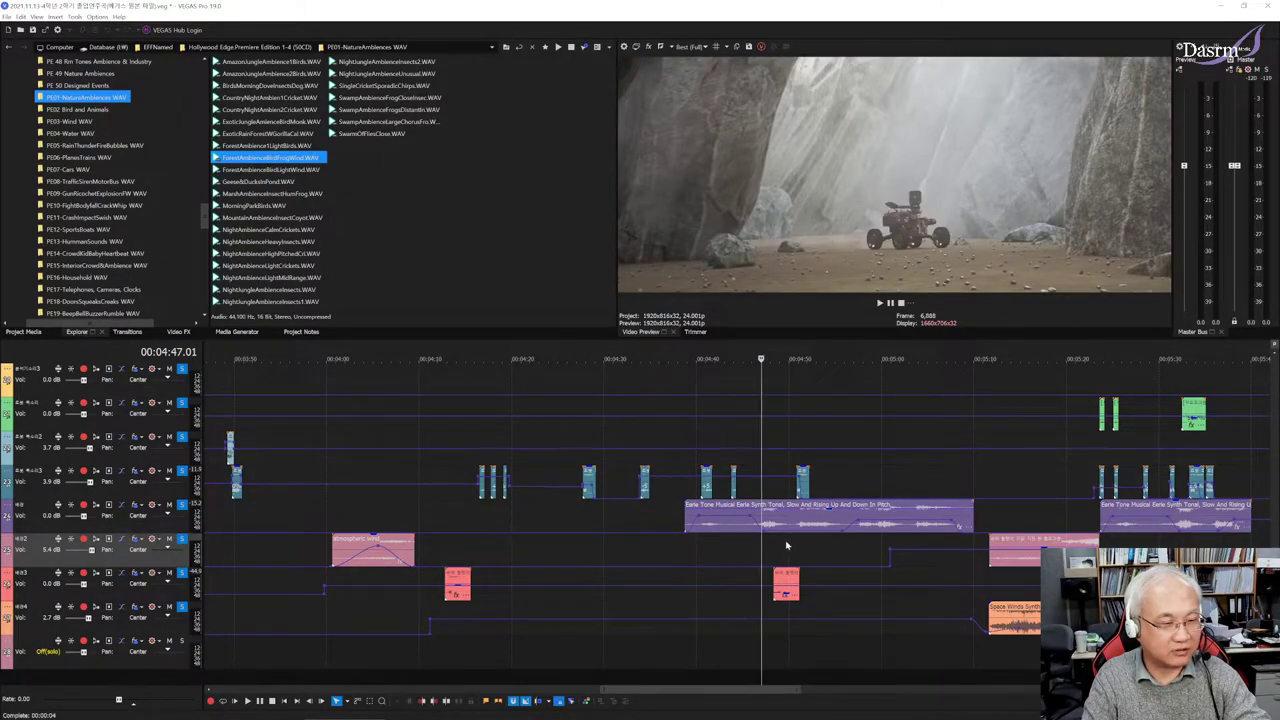
key("space")
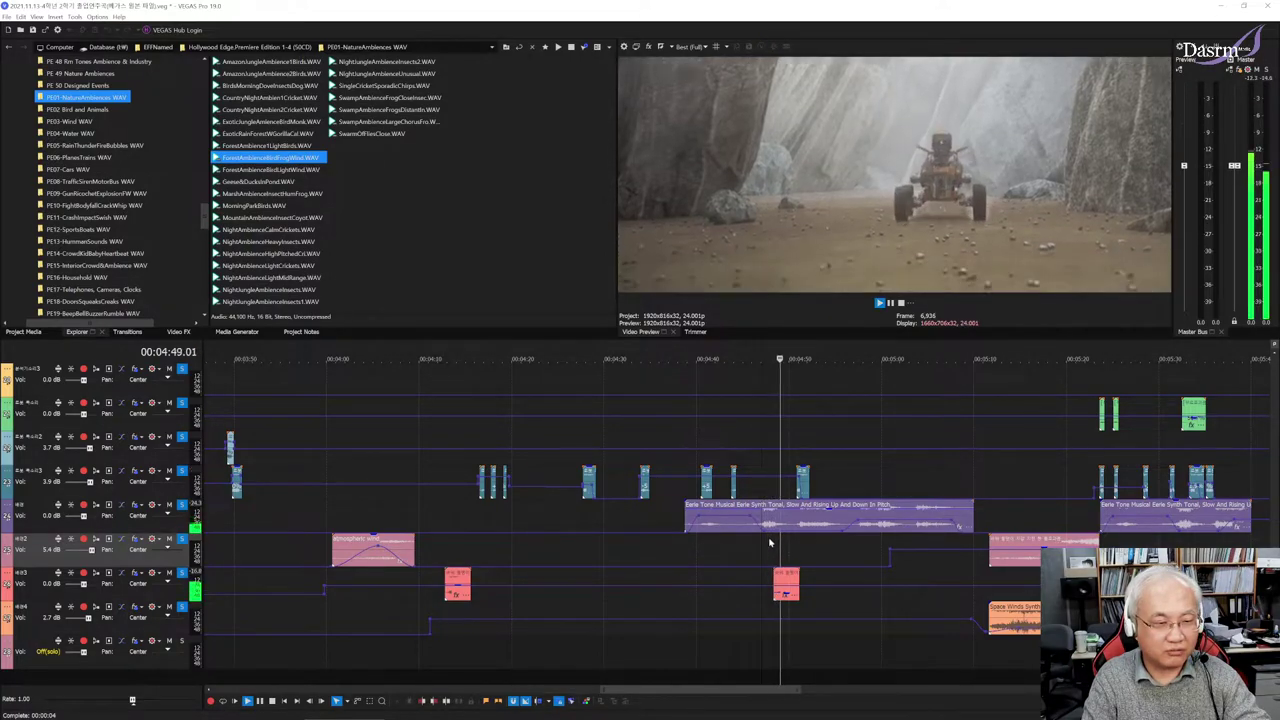
key("space")
scroll(769, 539, "down", 3)
scroll(768, 528, "down", 3)
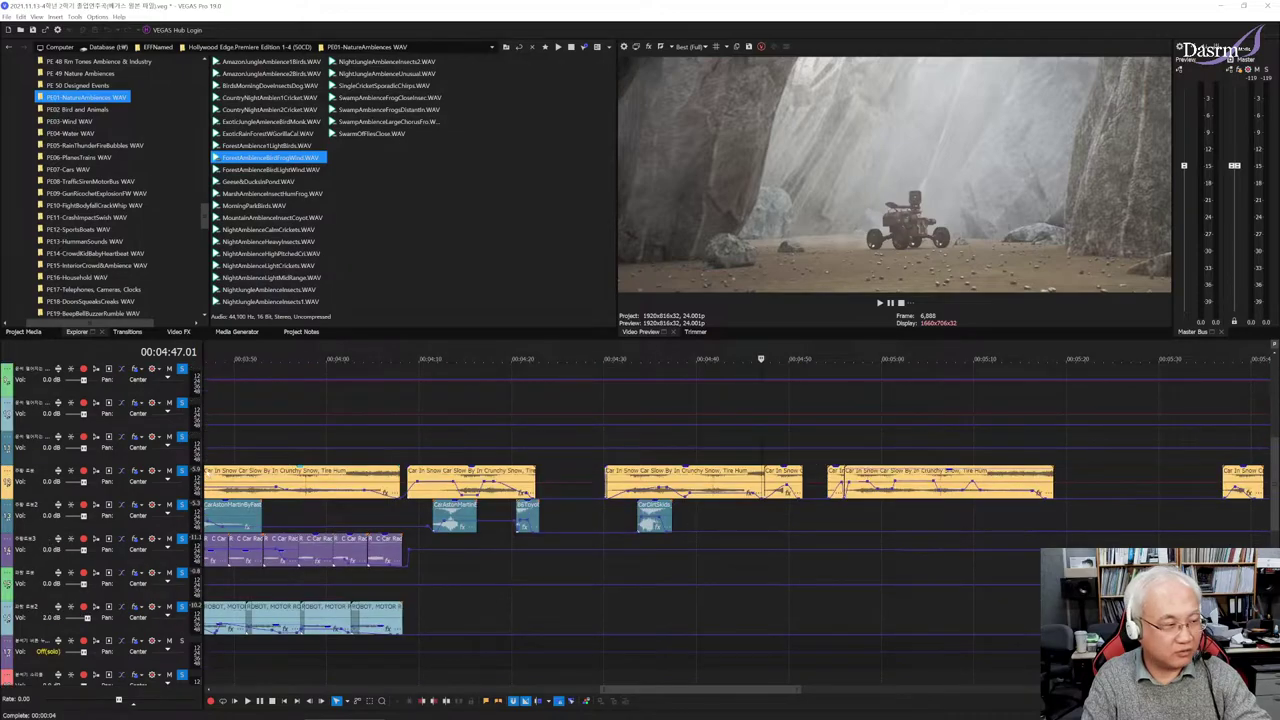
scroll(786, 551, "down", 3)
scroll(786, 552, "down", 3)
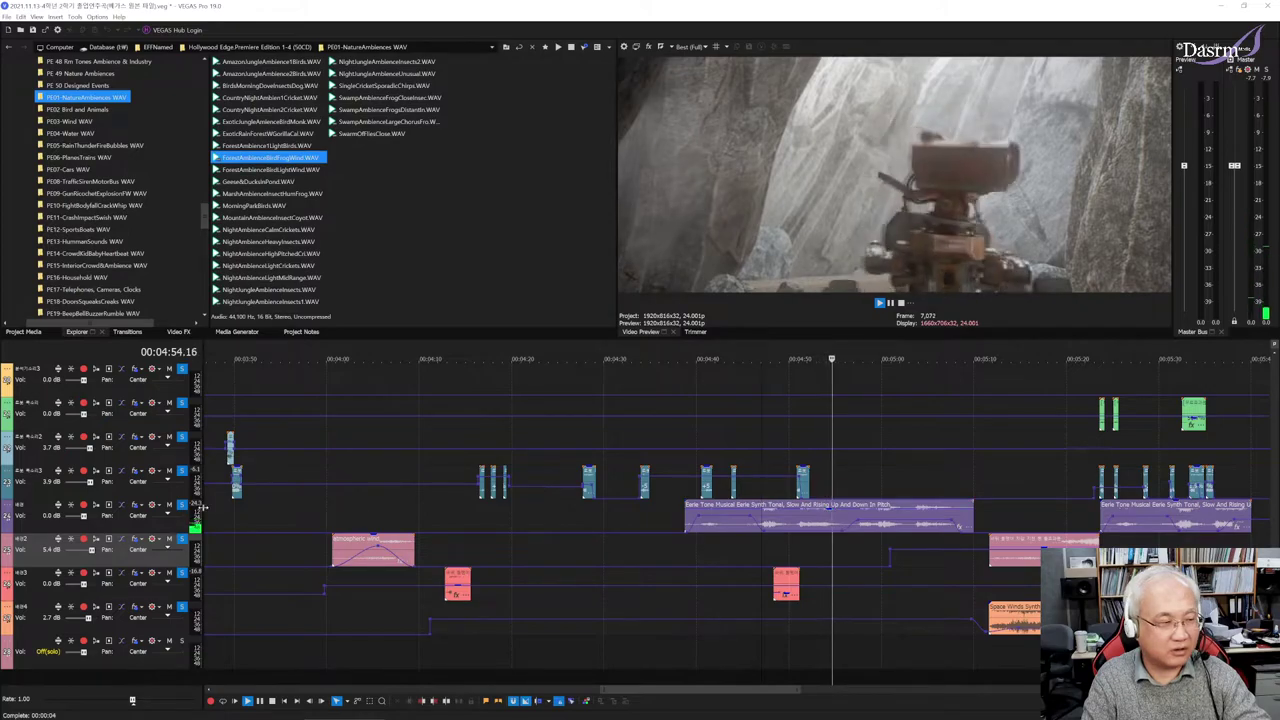
key("space")
scroll(800, 545, "up", 3)
scroll(800, 545, "up", 3)
scroll(800, 545, "up", 3)
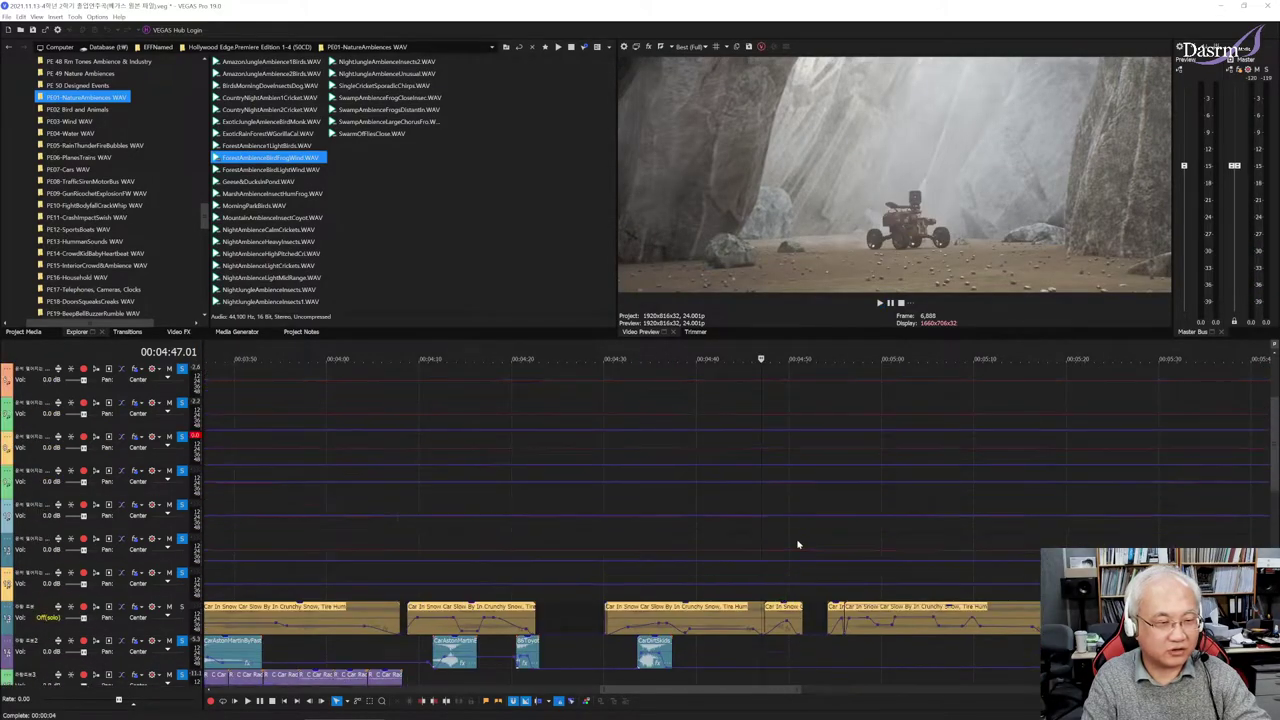
scroll(800, 545, "up", 3)
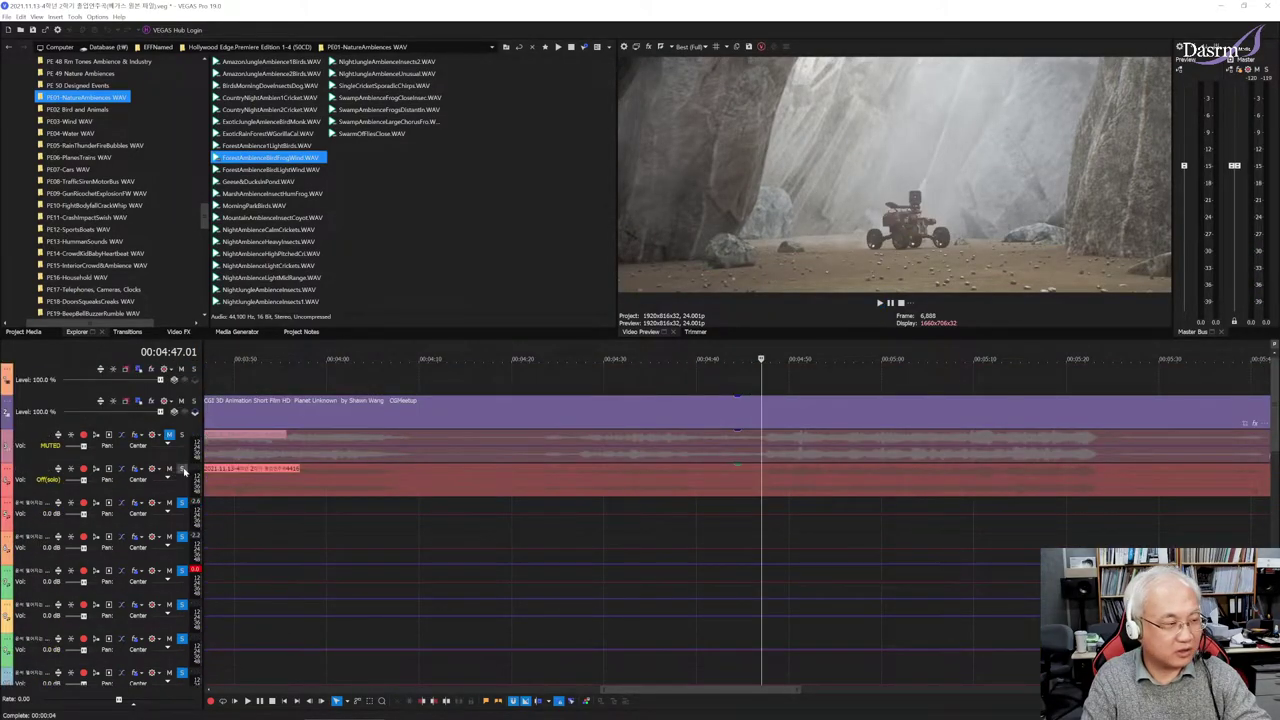
Solo the long red audio track with the effect tracks and play the mix from 4:39
left_click(182, 469)
key("space")
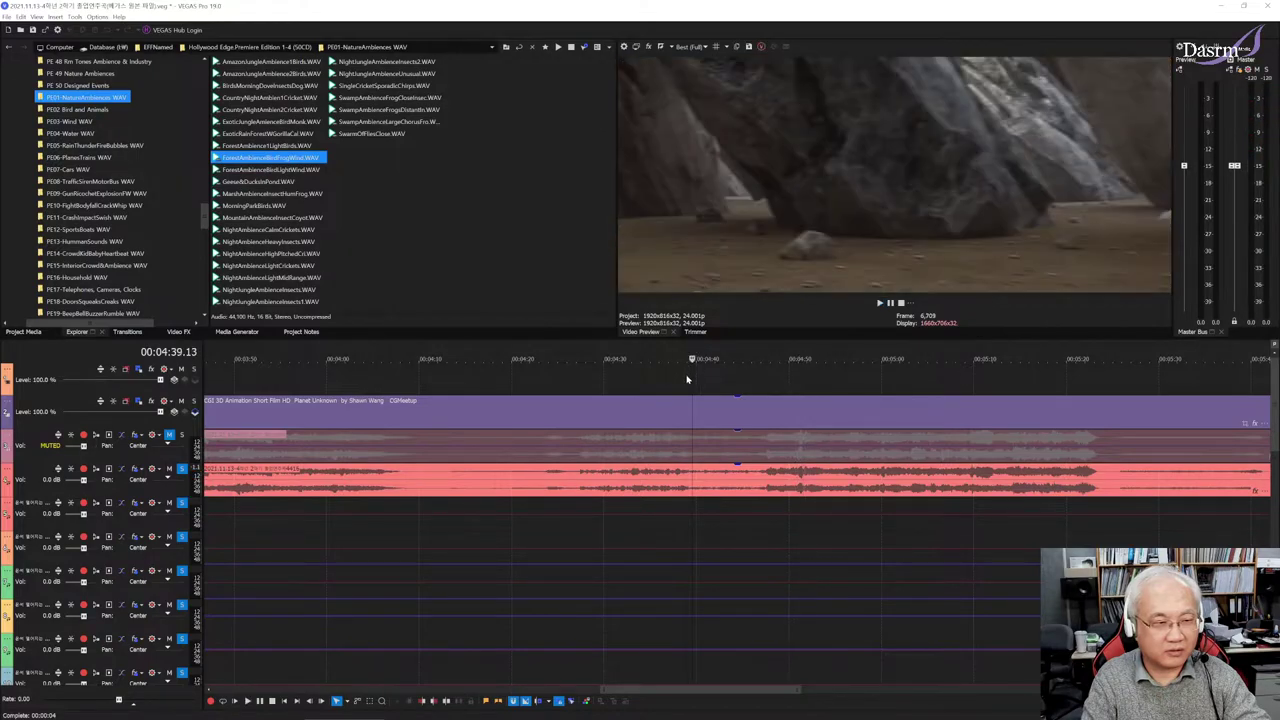
key("space")
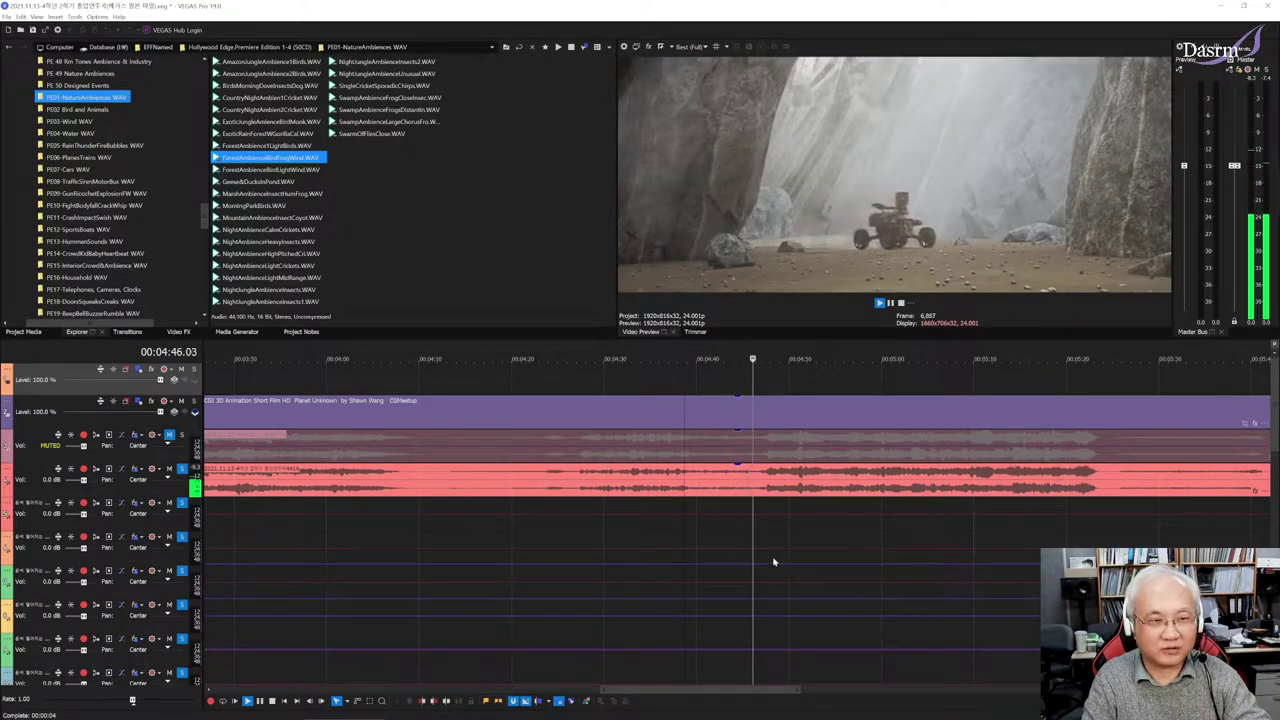
Zoom the timeline out while the mix plays, then stop playback
scroll(773, 562, "down", 5)
scroll(773, 562, "down", 3)
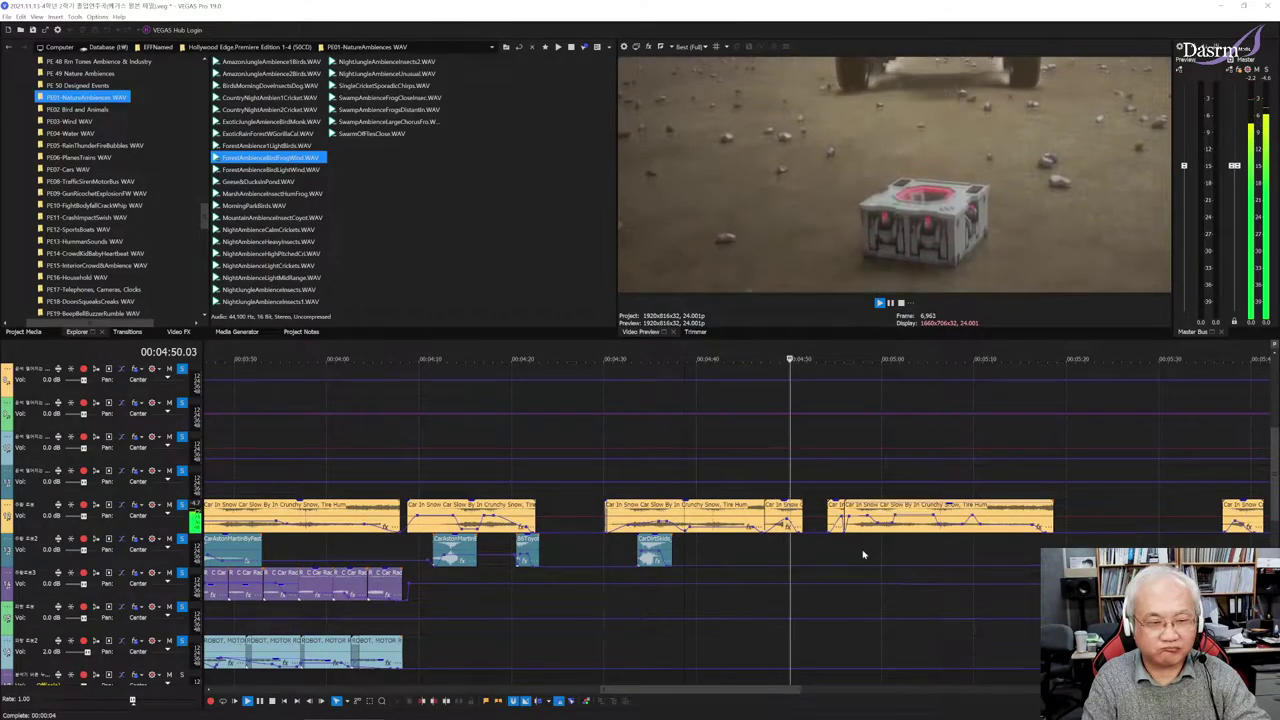
scroll(850, 546, "down", 3)
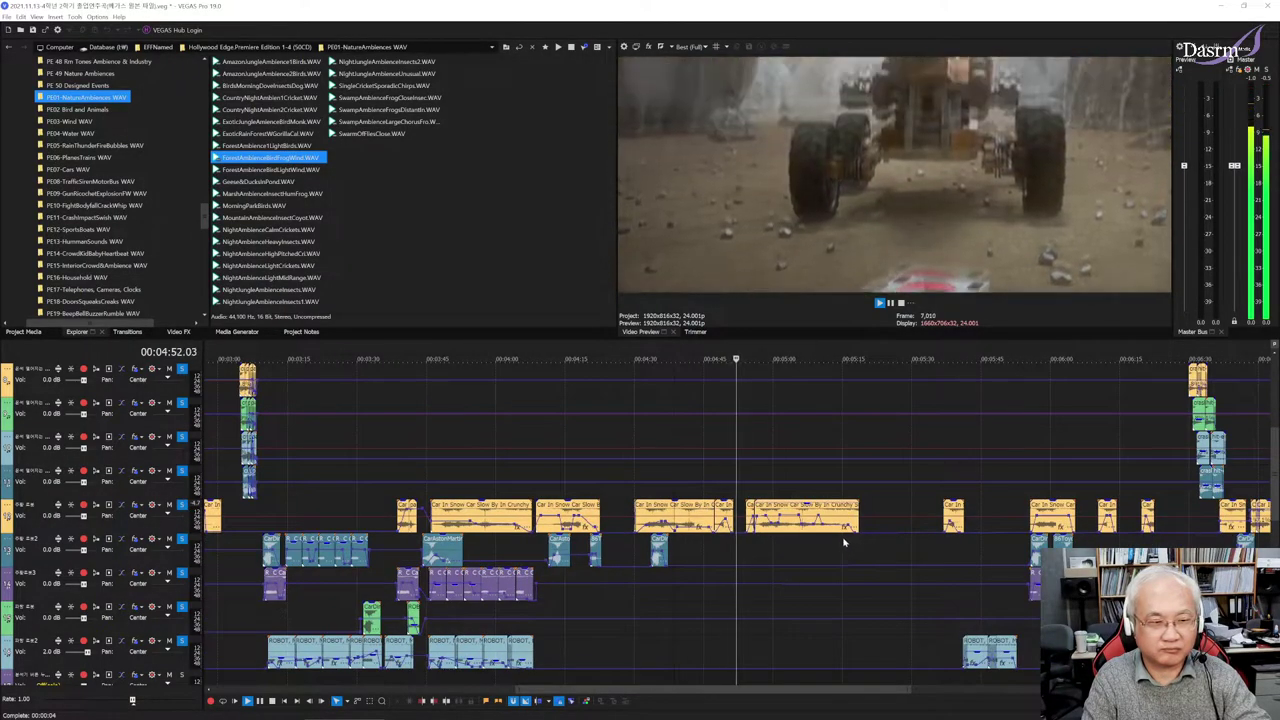
scroll(843, 542, "down", 3)
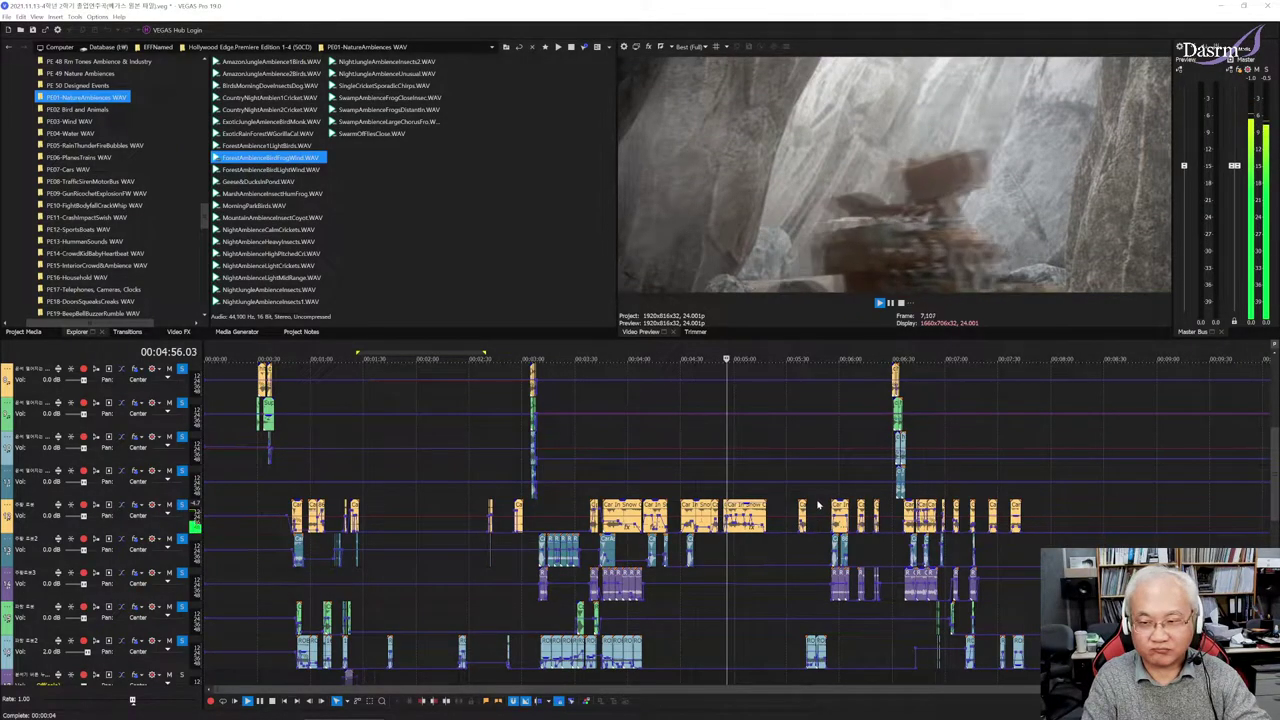
key("space")
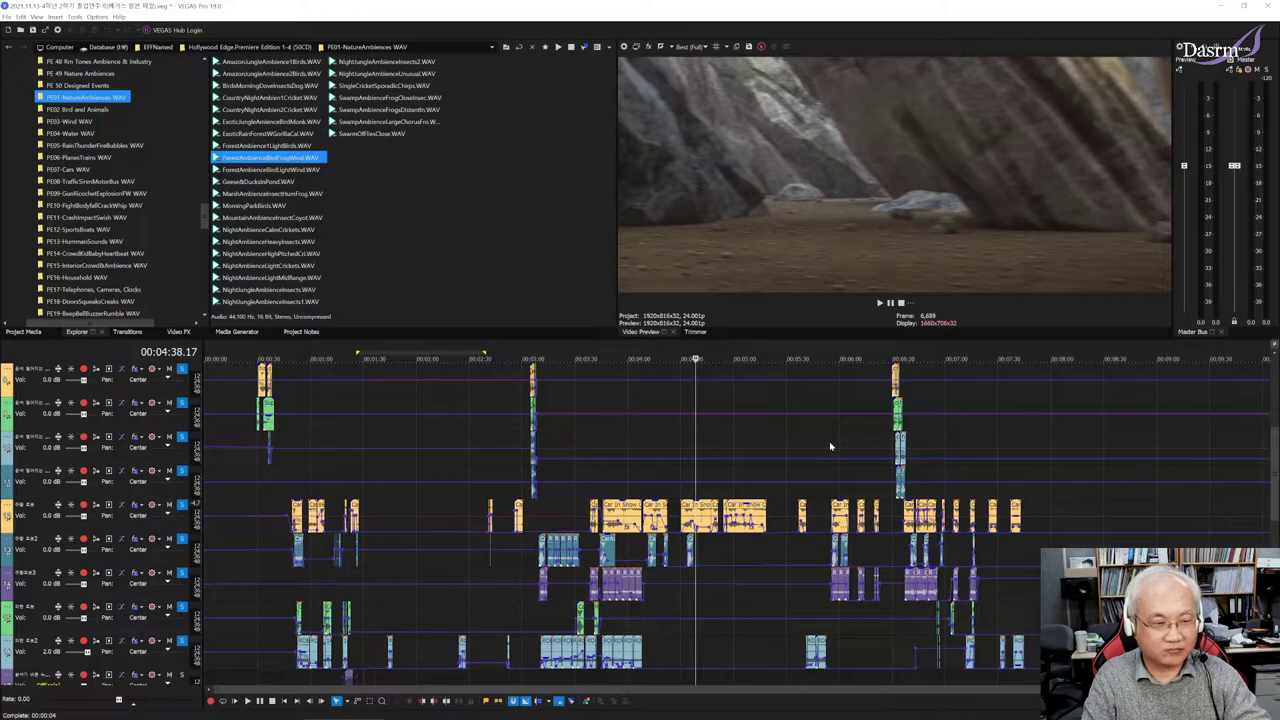
scroll(835, 438, "up", 2)
scroll(835, 438, "up", 2)
scroll(835, 438, "up", 2)
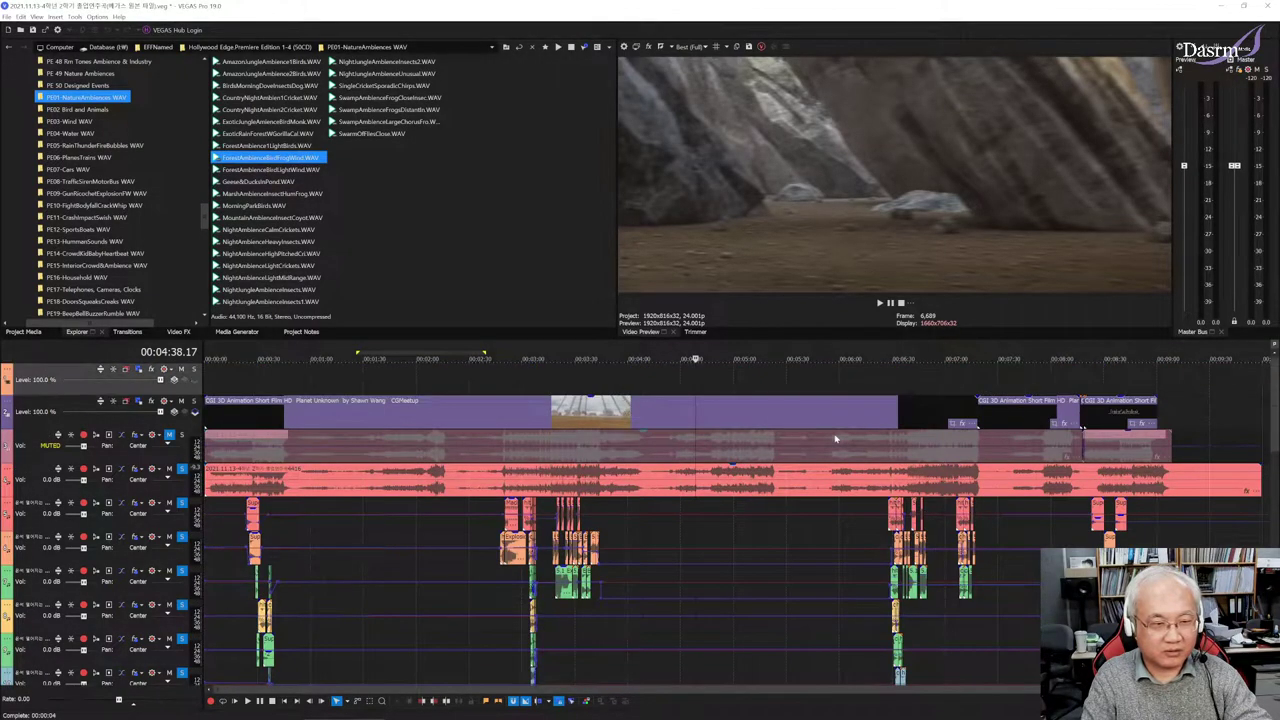
scroll(835, 438, "up", 2)
scroll(837, 435, "down", 1)
Place the playhead just before the explosion section near 6:27 and play from 6:28
left_click(831, 425)
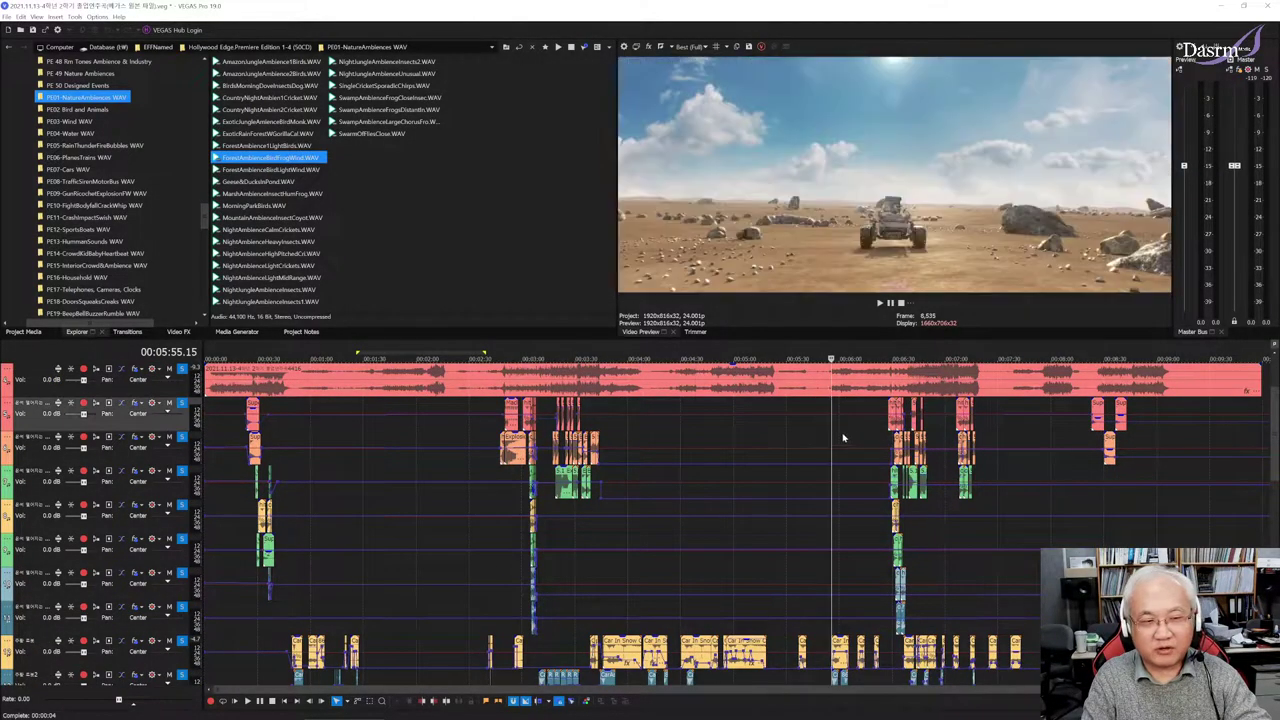
left_click(827, 428)
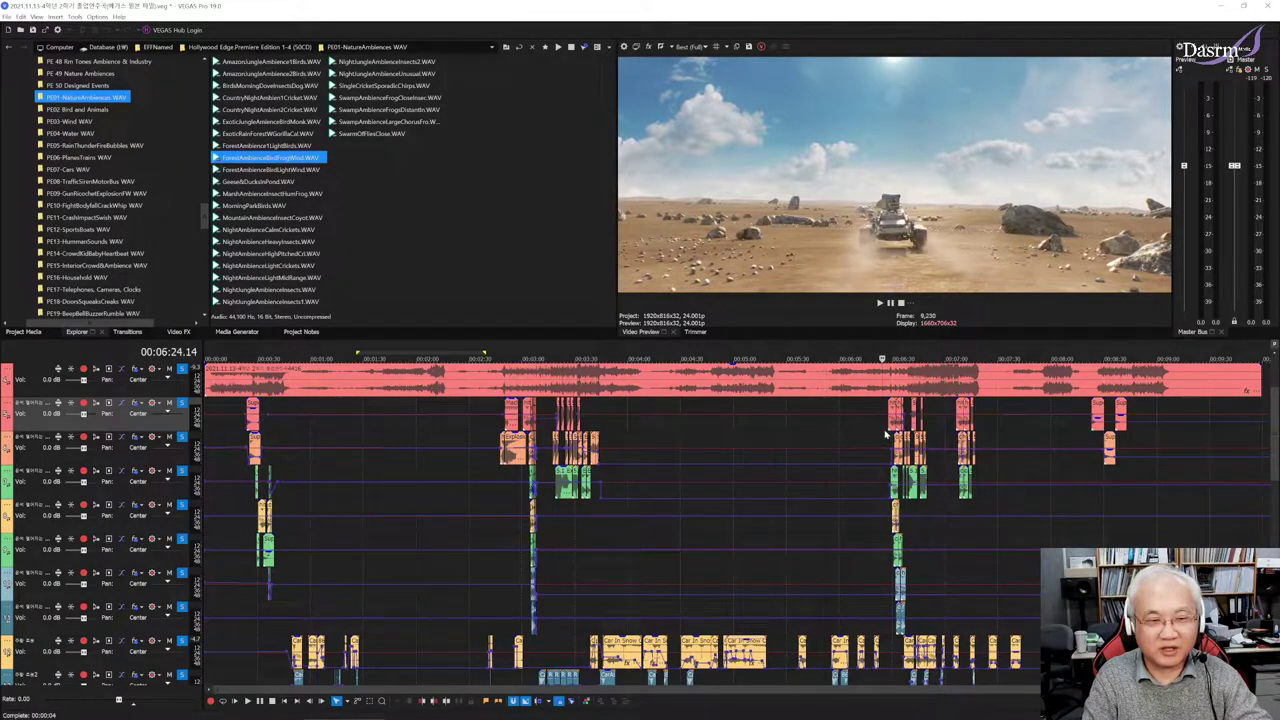
scroll(885, 434, "up", 5)
left_click(749, 438)
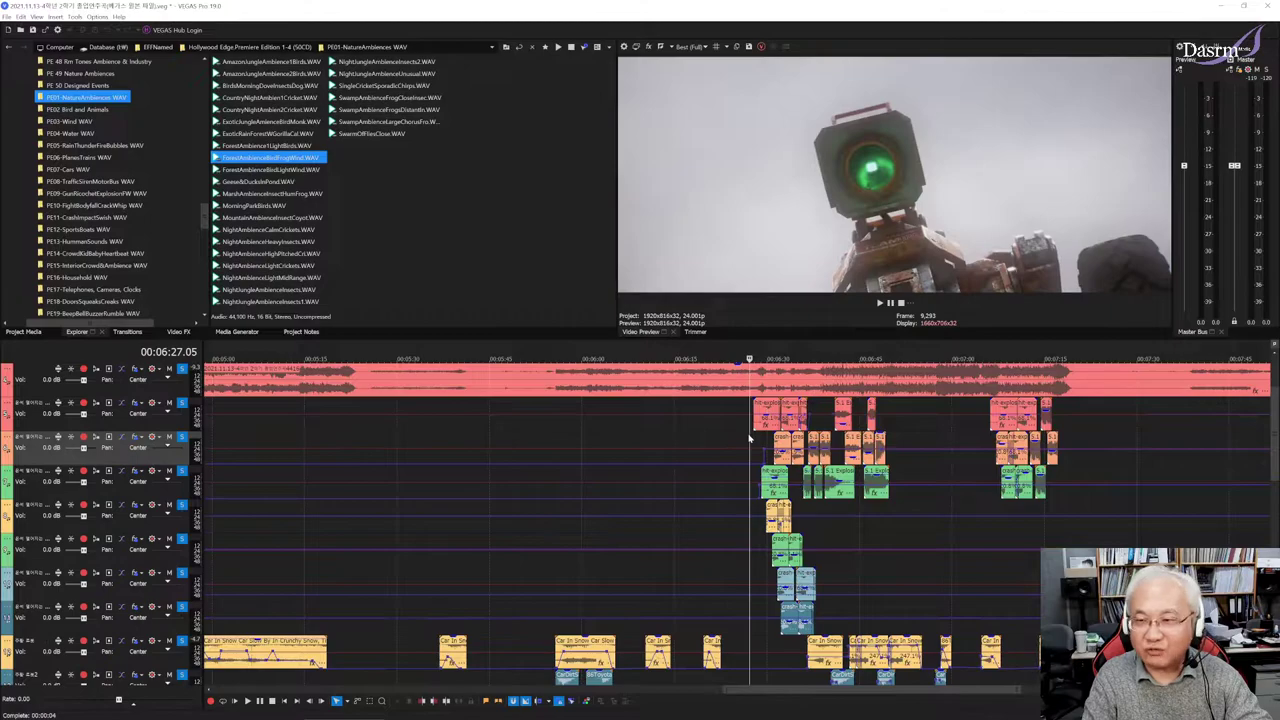
left_click(743, 440)
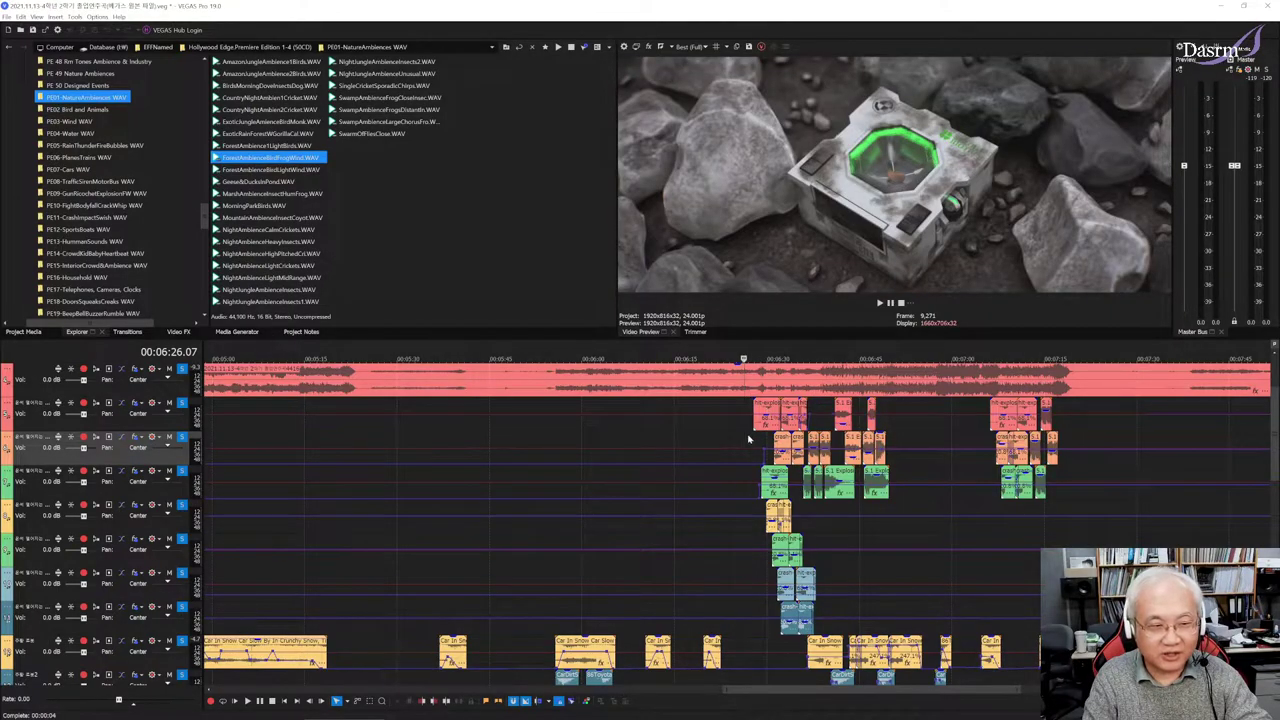
scroll(754, 440, "up", 3)
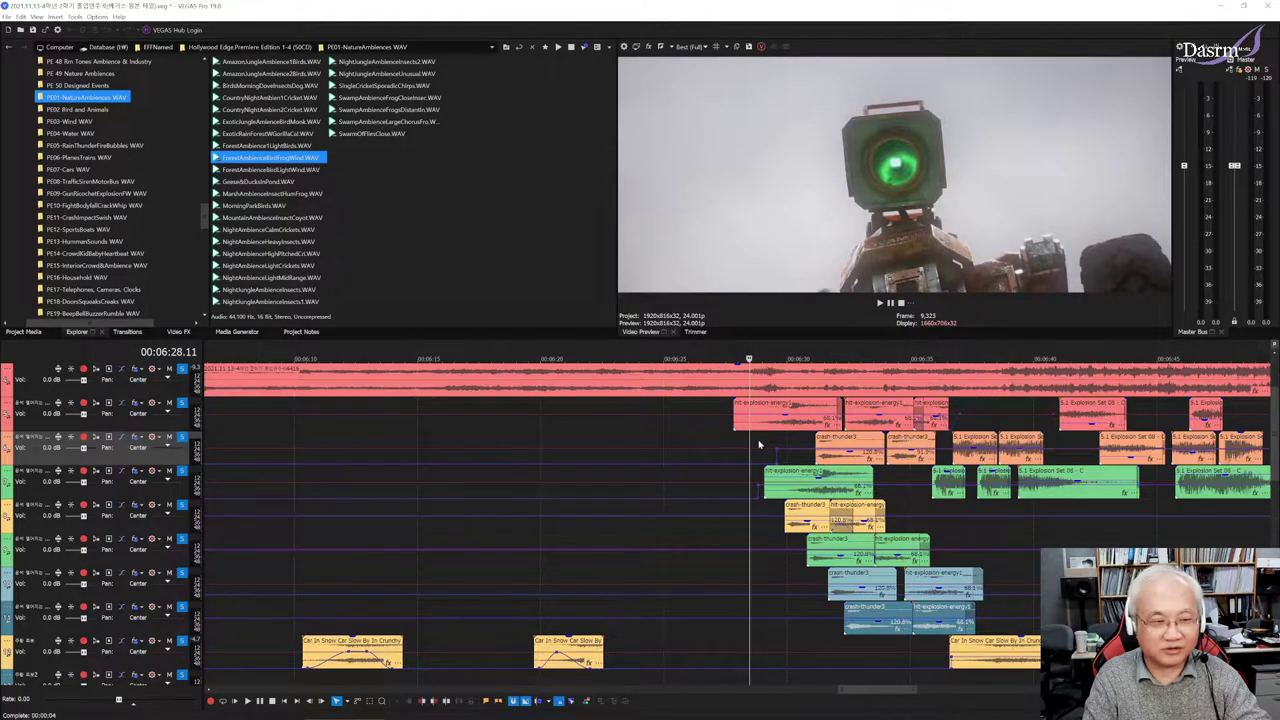
scroll(760, 443, "down", 3)
scroll(767, 441, "down", 2)
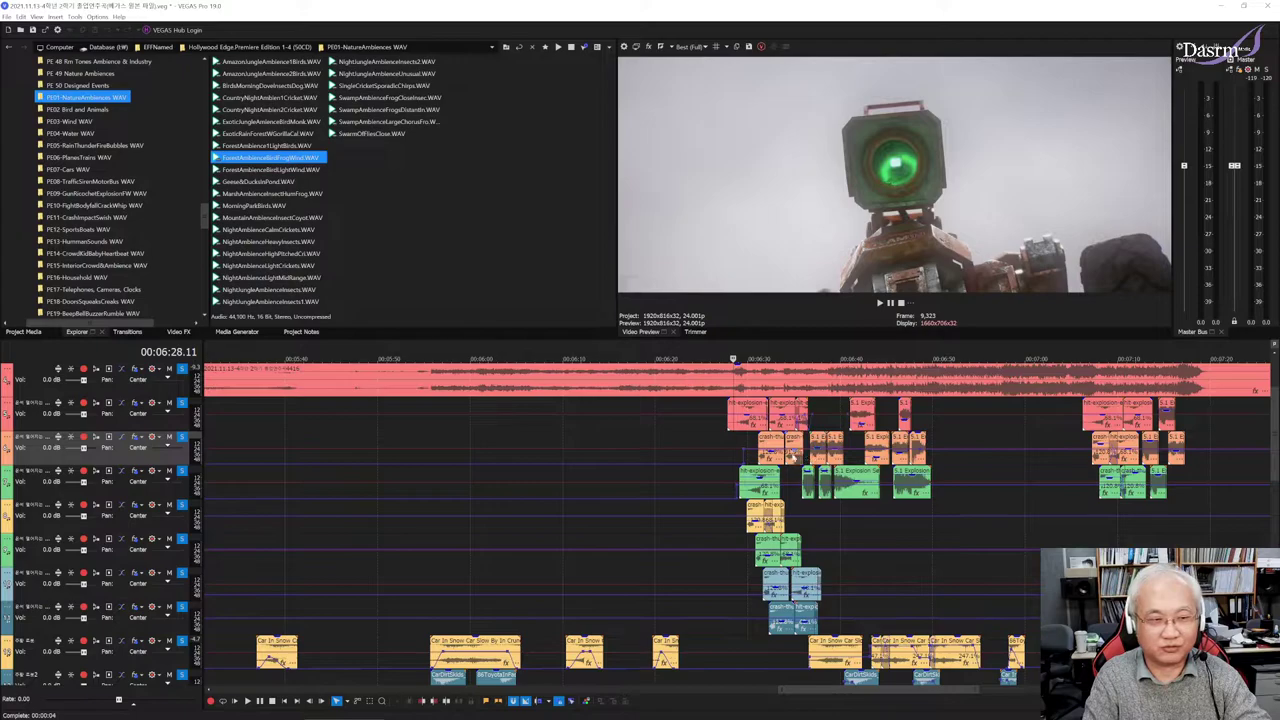
key("space")
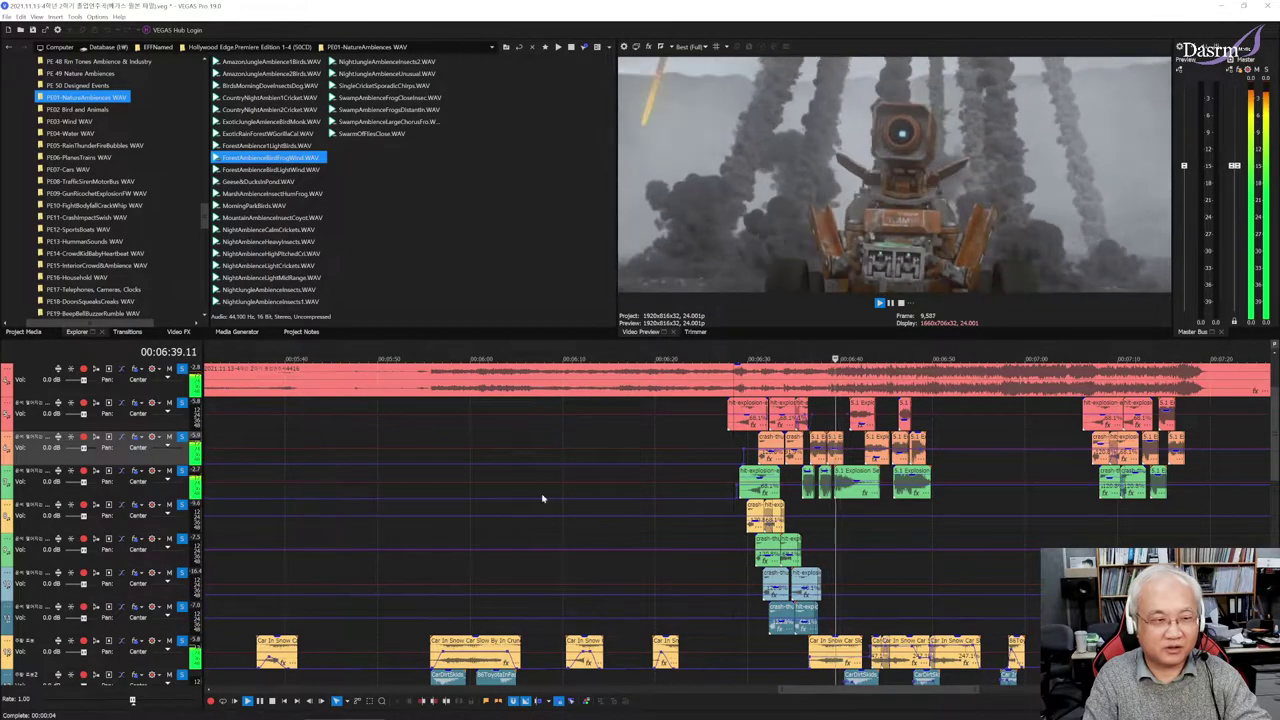
Take the red audio track out of solo and scroll down to the lower audio tracks
left_click(181, 369)
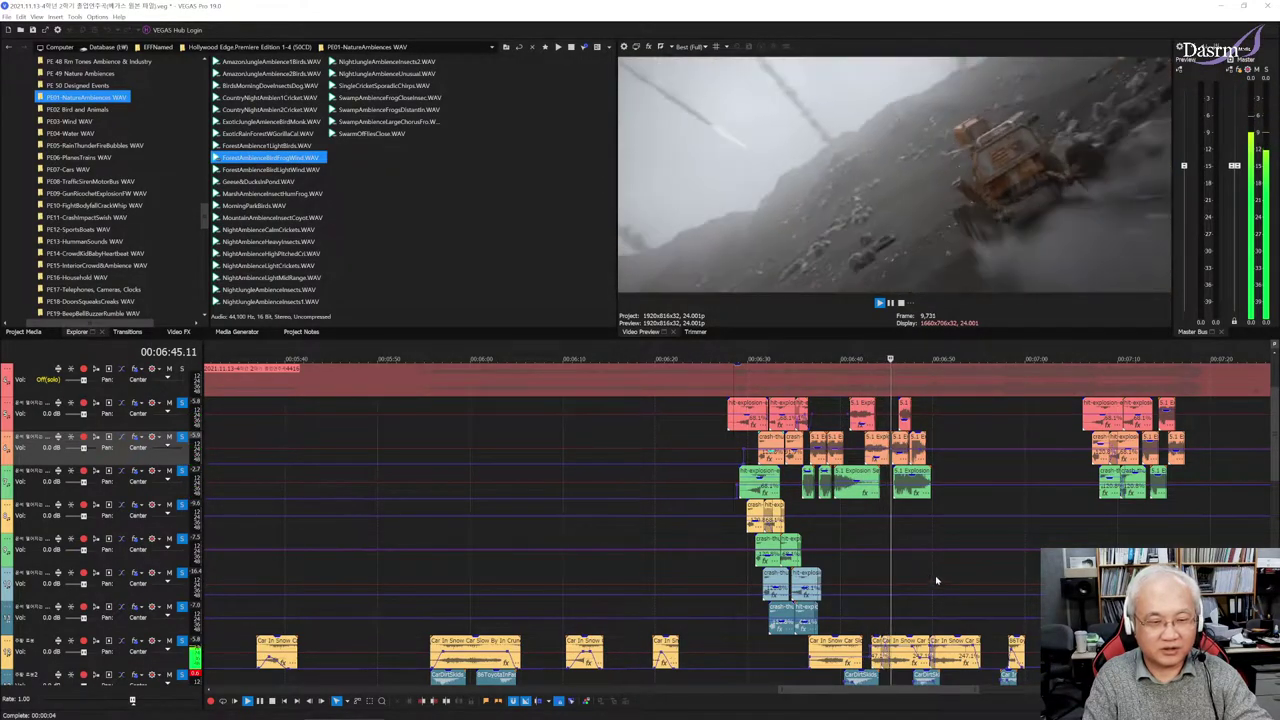
scroll(935, 575, "down", 3)
scroll(935, 575, "down", 2)
scroll(936, 575, "down", 3)
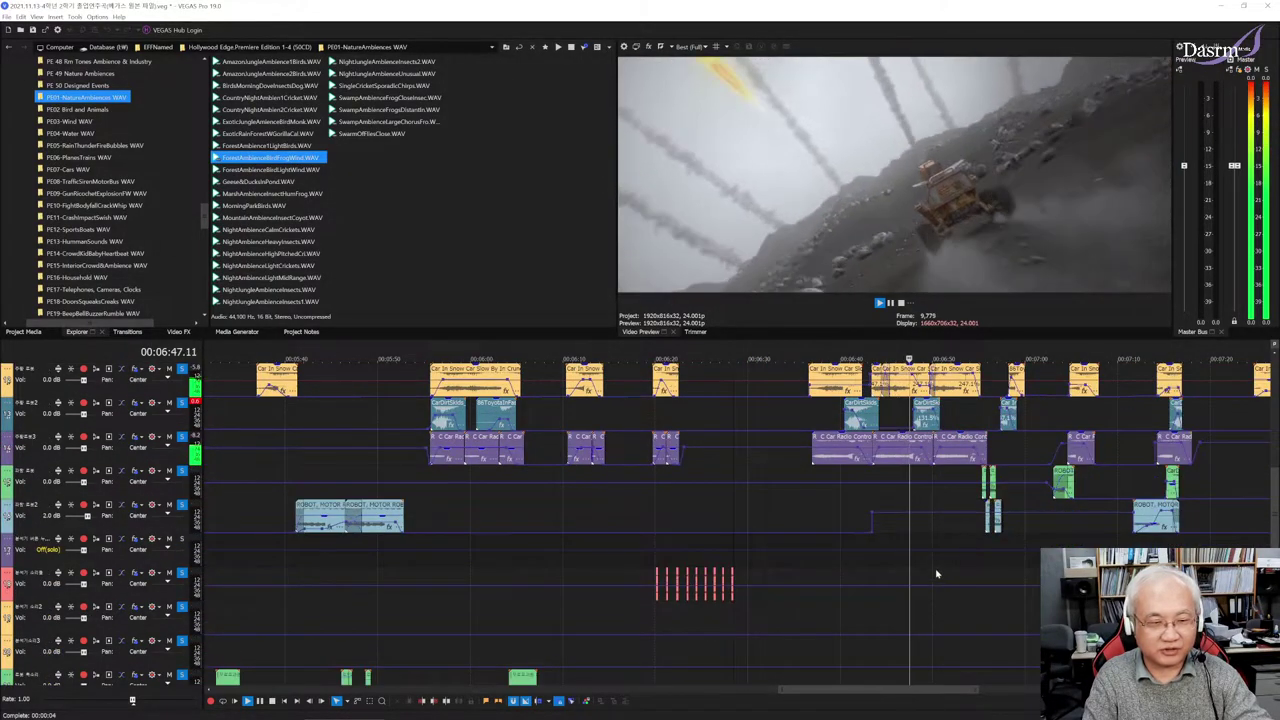
scroll(936, 575, "up", 1)
scroll(936, 575, "up", 3)
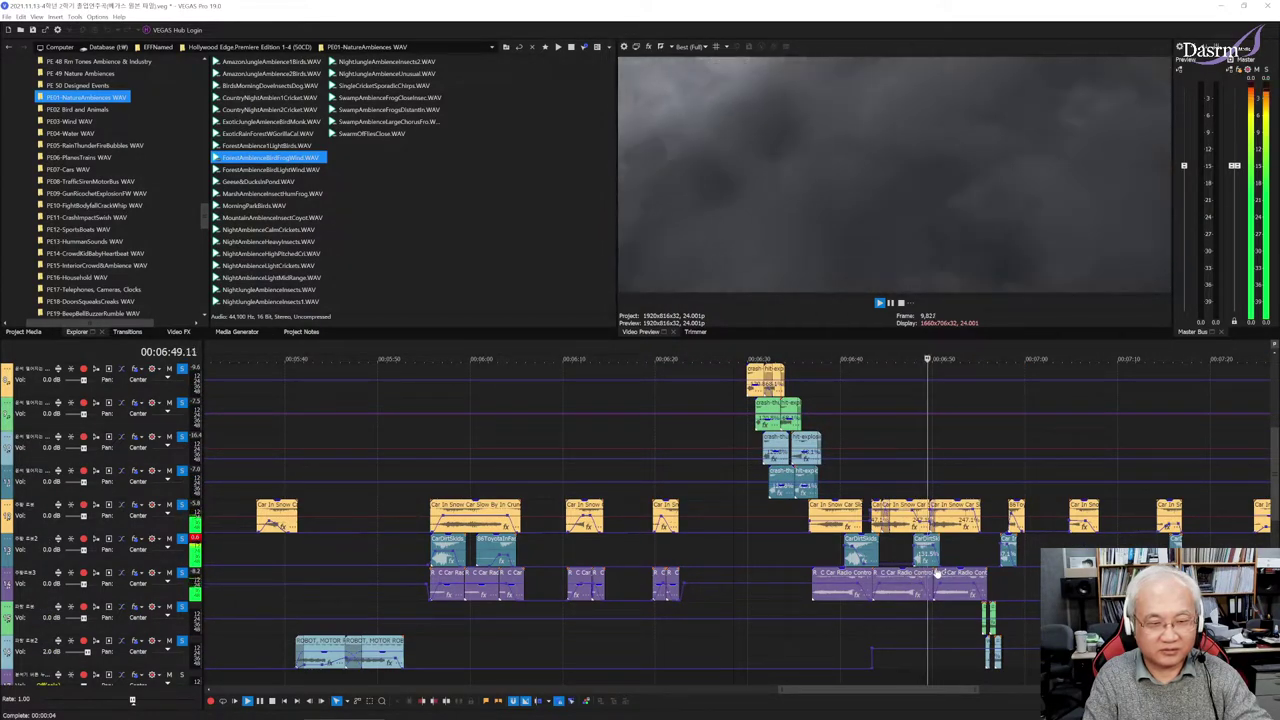
scroll(936, 573, "up", 1)
scroll(936, 573, "up", 3)
scroll(936, 573, "down", 3)
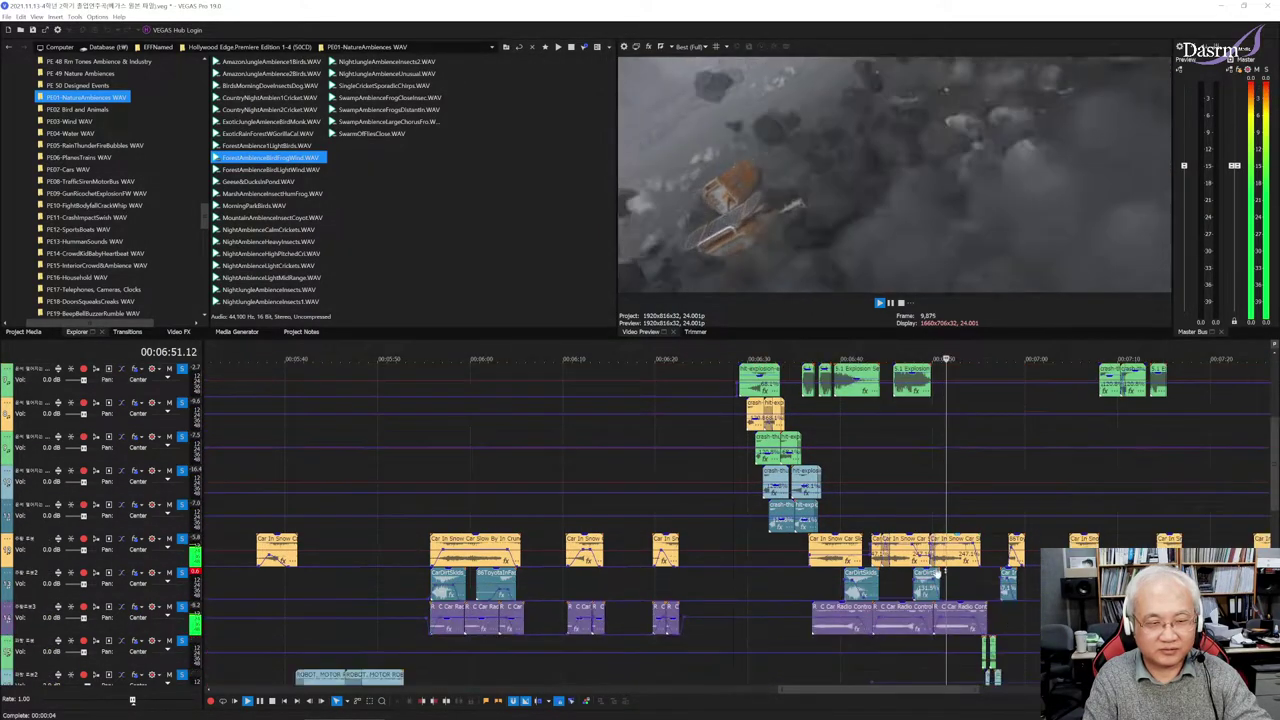
scroll(936, 573, "down", 2)
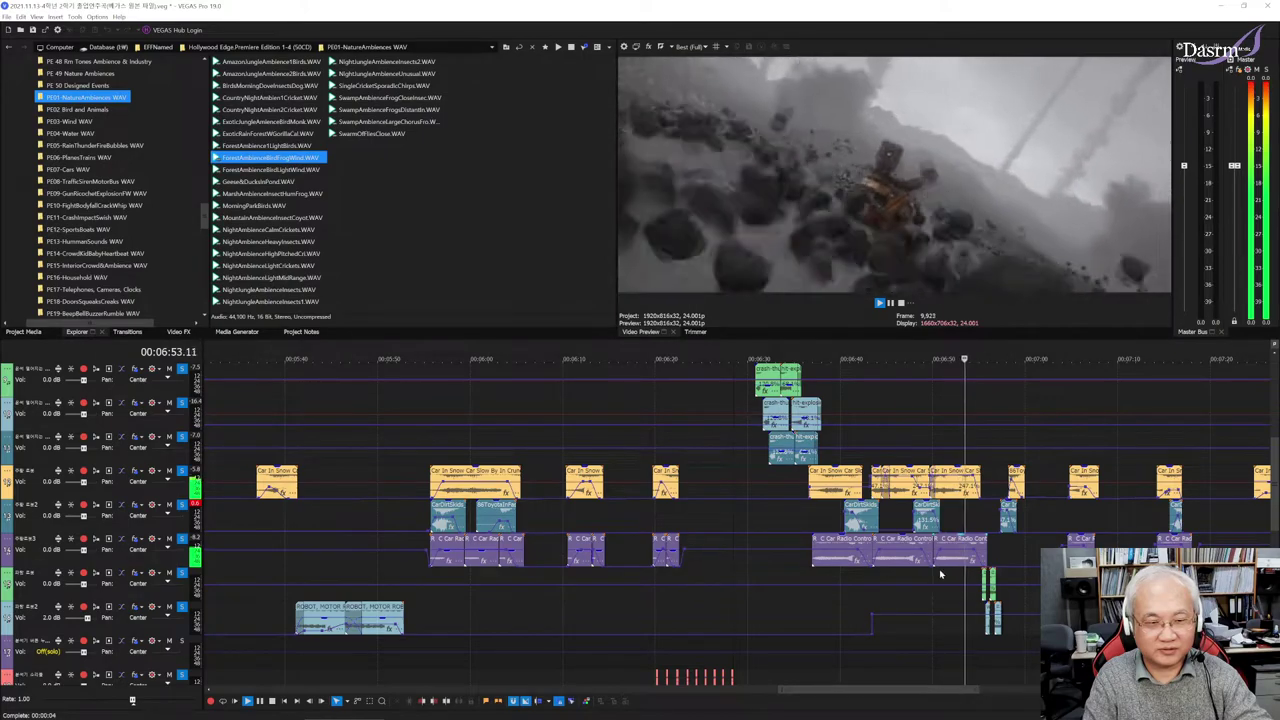
Review the Space Winds, LightWind2WispyGusts and Landslide clips near 7:20 as playback continues
scroll(940, 572, "right", 3)
scroll(940, 572, "right", 2)
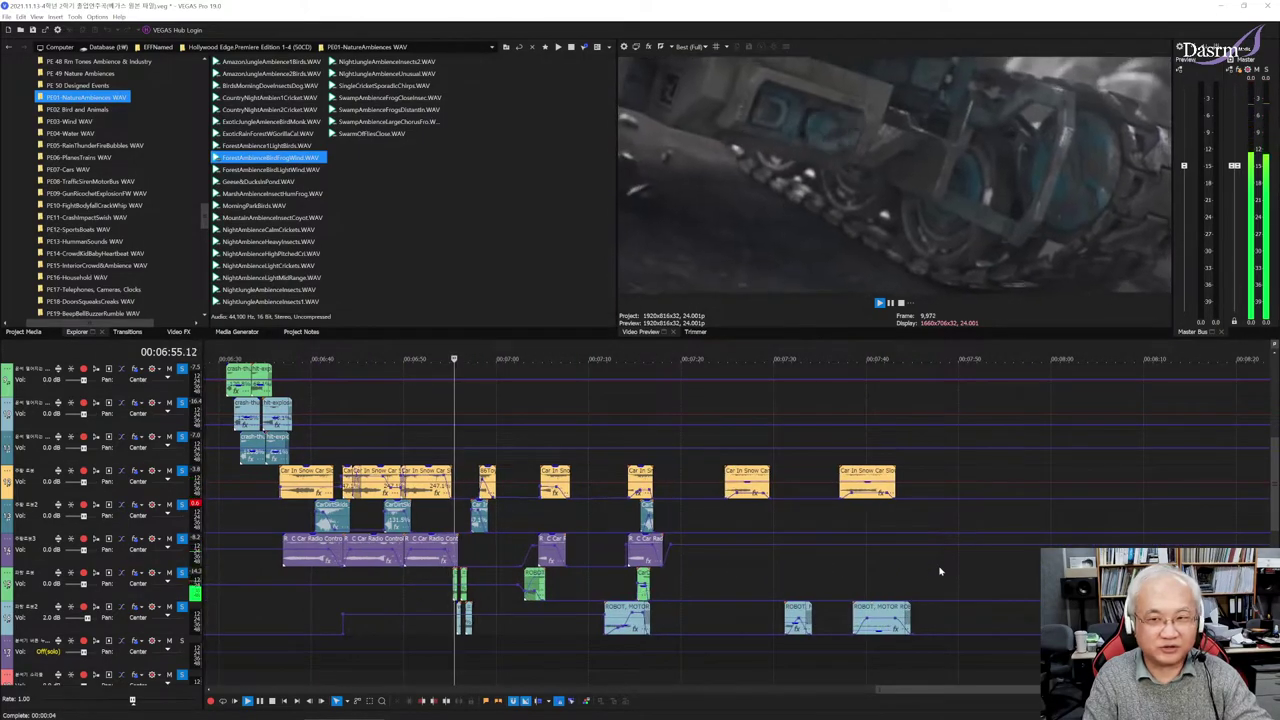
scroll(917, 573, "left", 1)
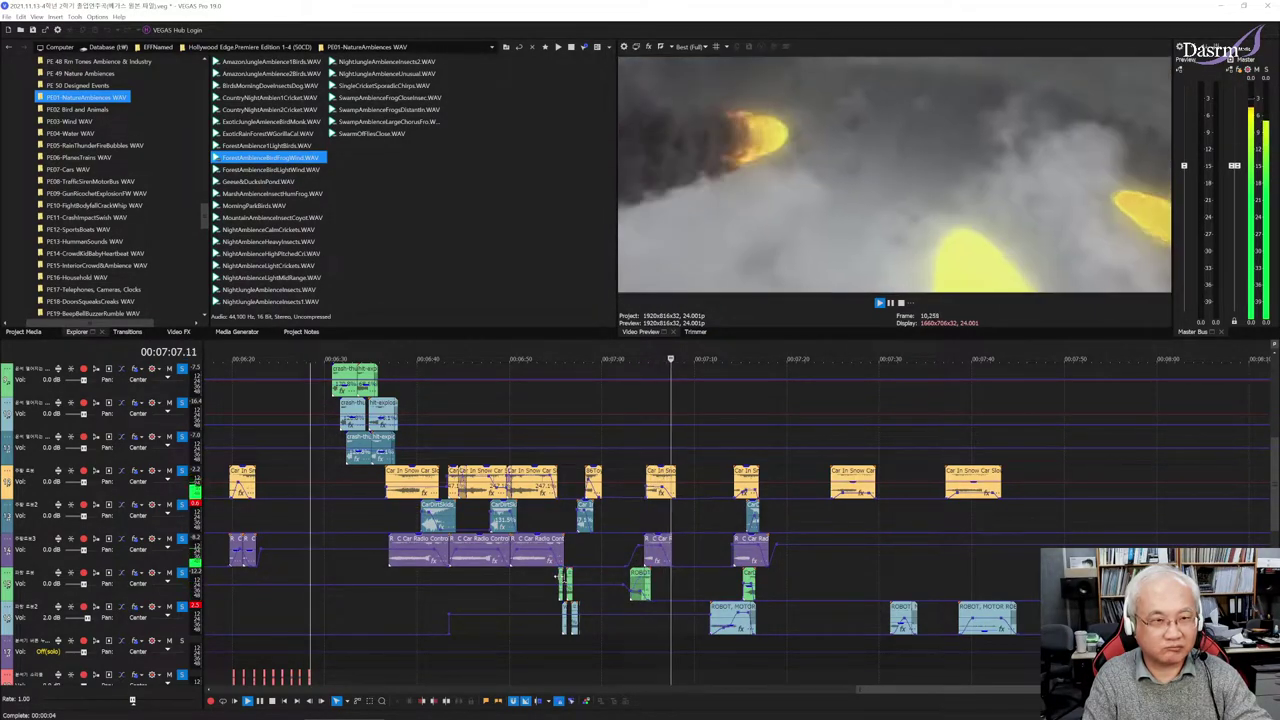
scroll(558, 576, "up", 3)
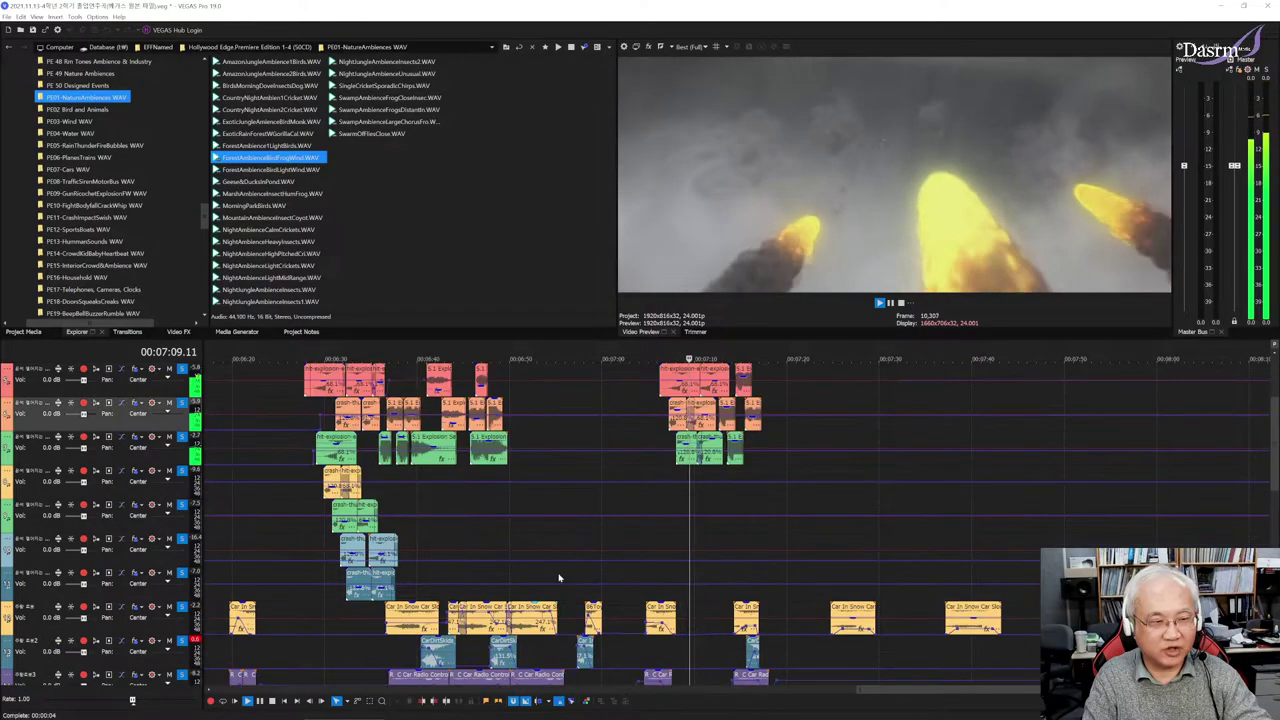
scroll(560, 576, "up", 3)
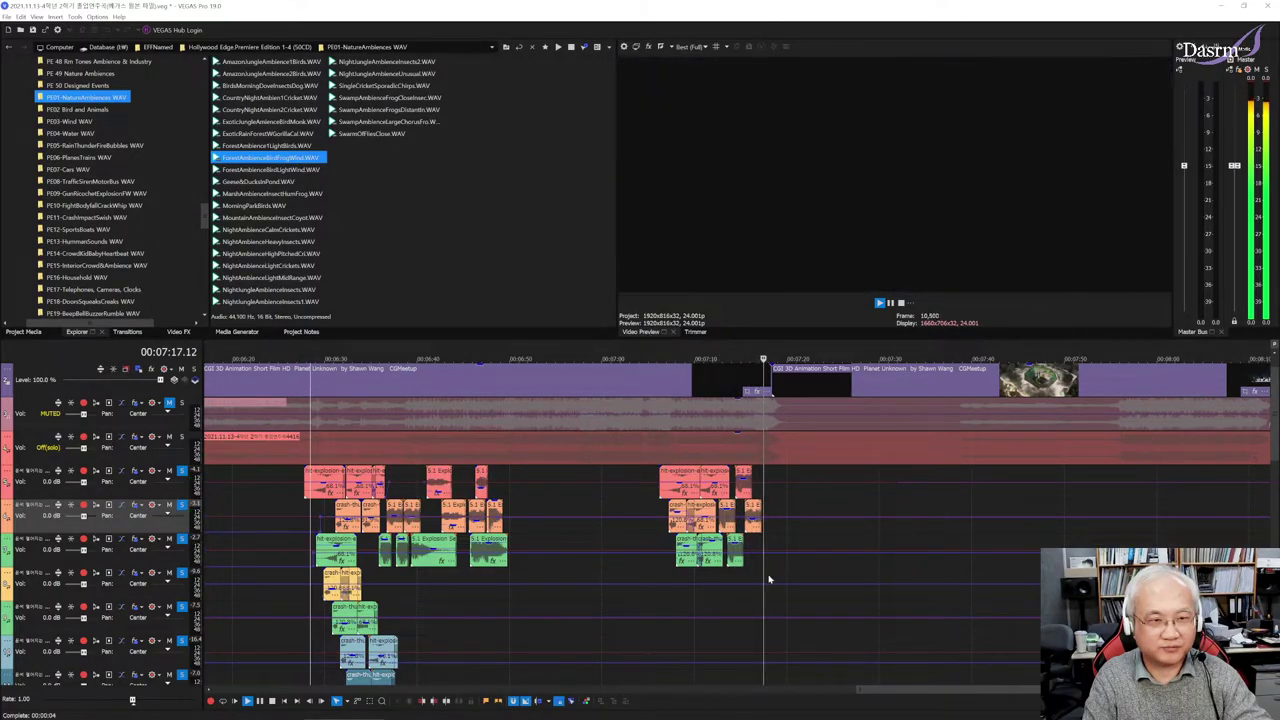
scroll(785, 578, "down", 3)
scroll(785, 578, "down", 3)
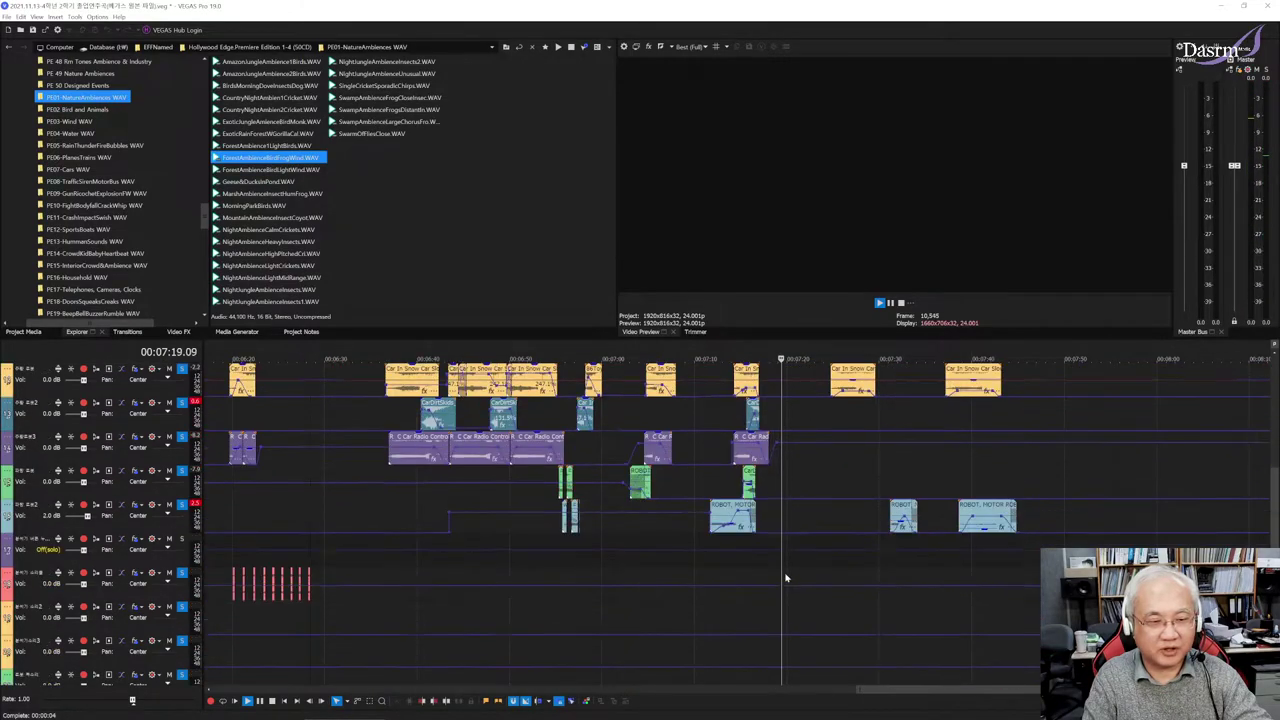
scroll(785, 578, "down", 3)
scroll(785, 578, "down", 2)
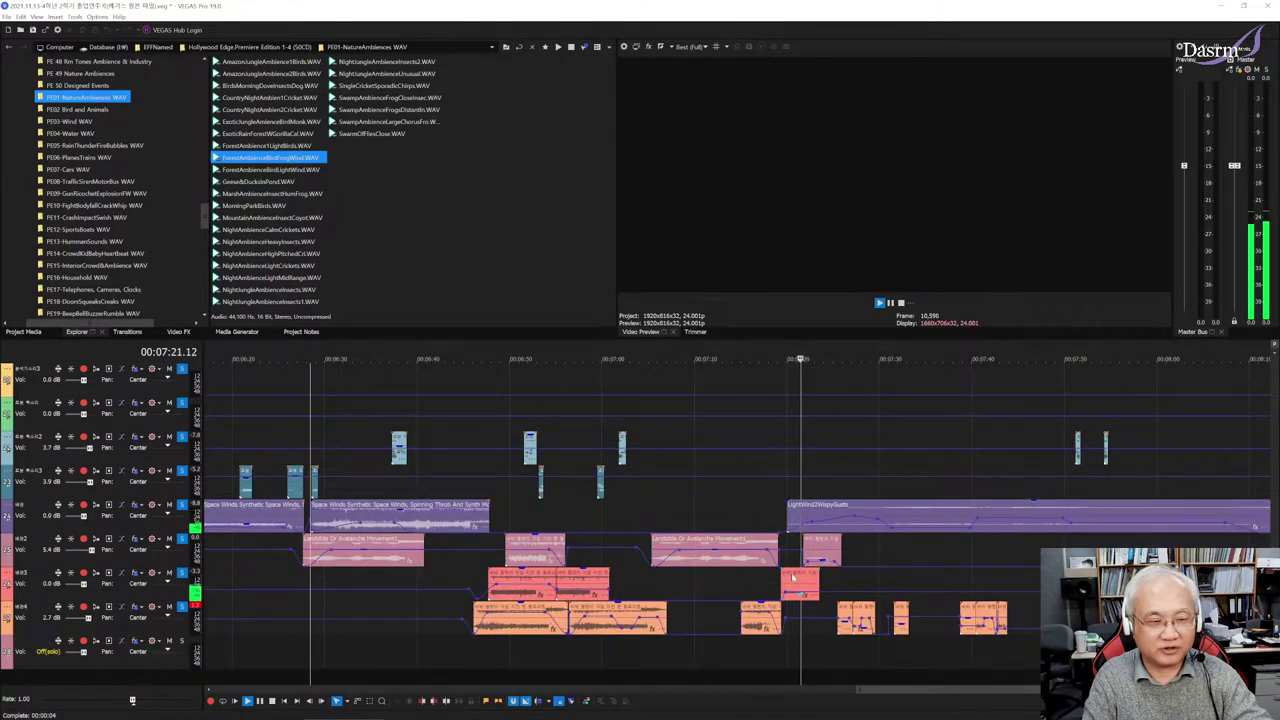
Stop playback and move the playback position back to about 7:21
scroll(797, 569, "down", 5)
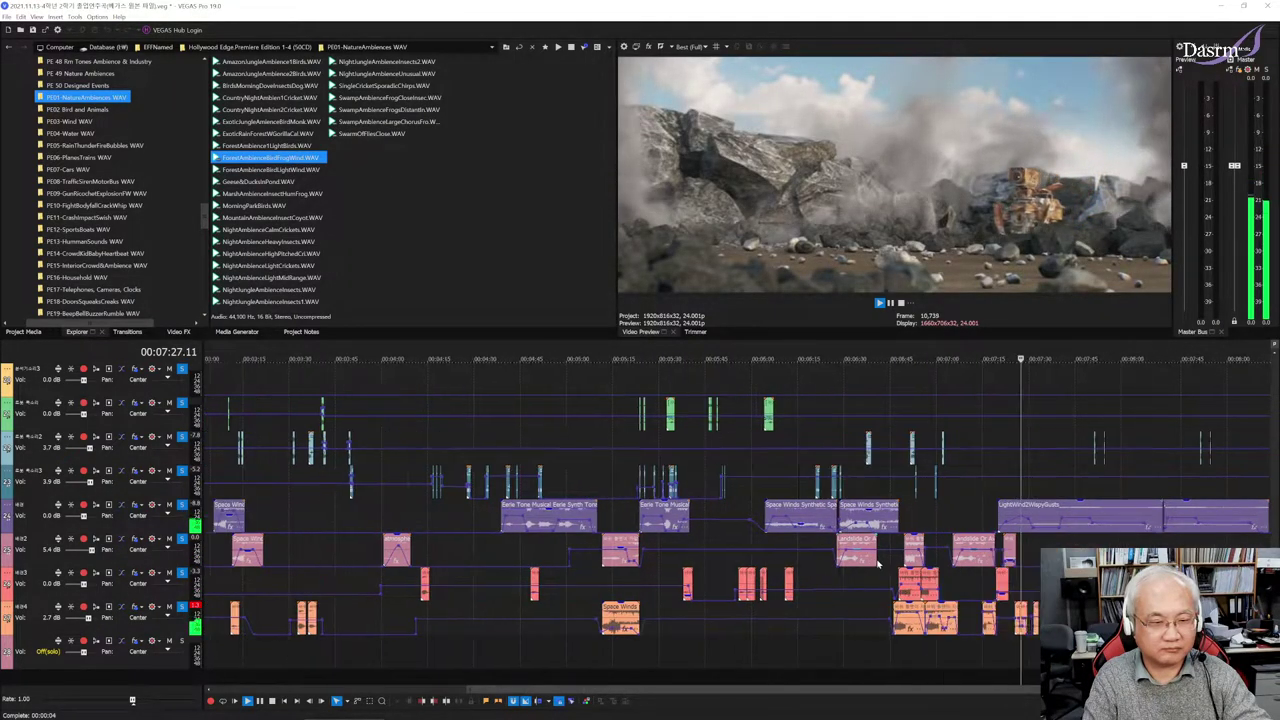
scroll(850, 560, "right", 5)
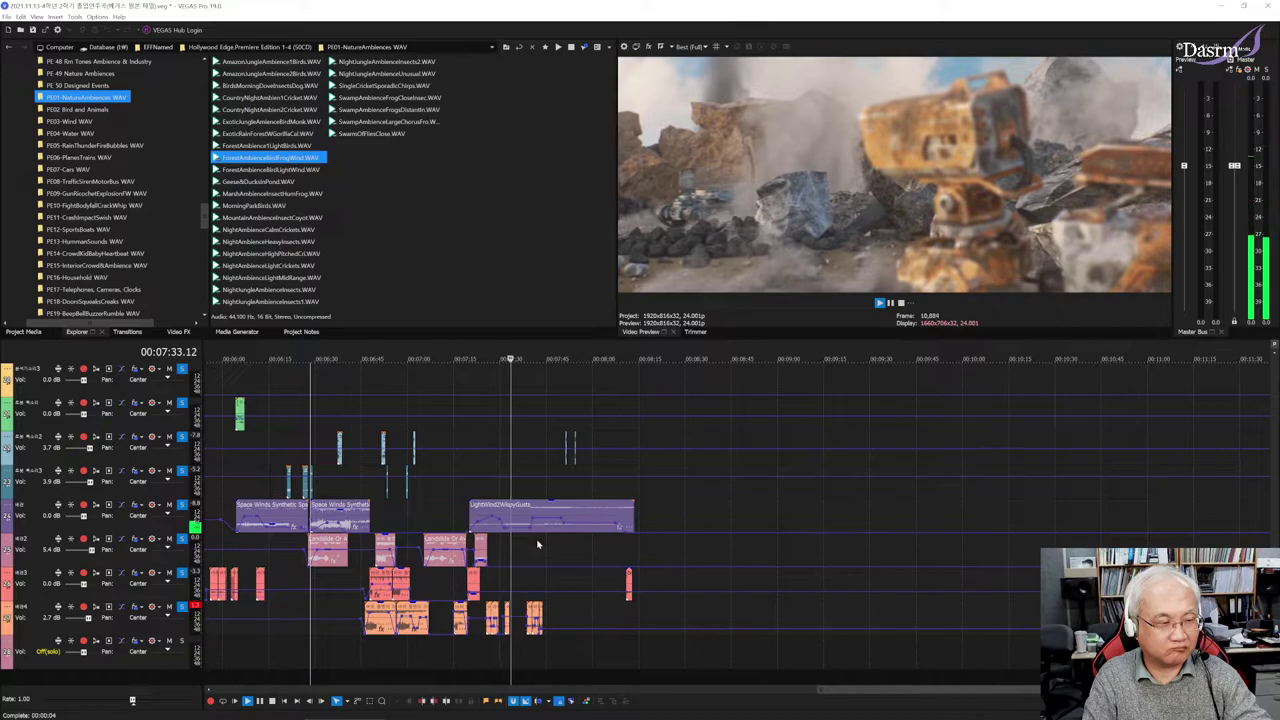
key("space")
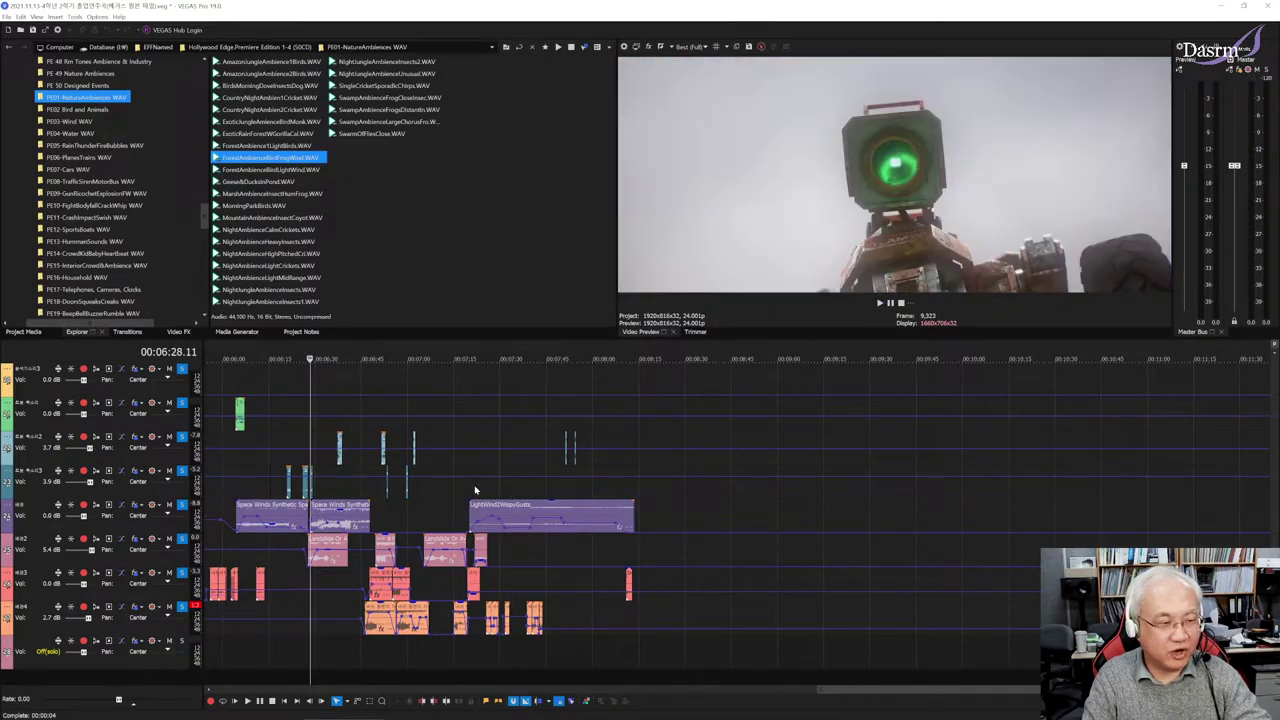
left_click(475, 490)
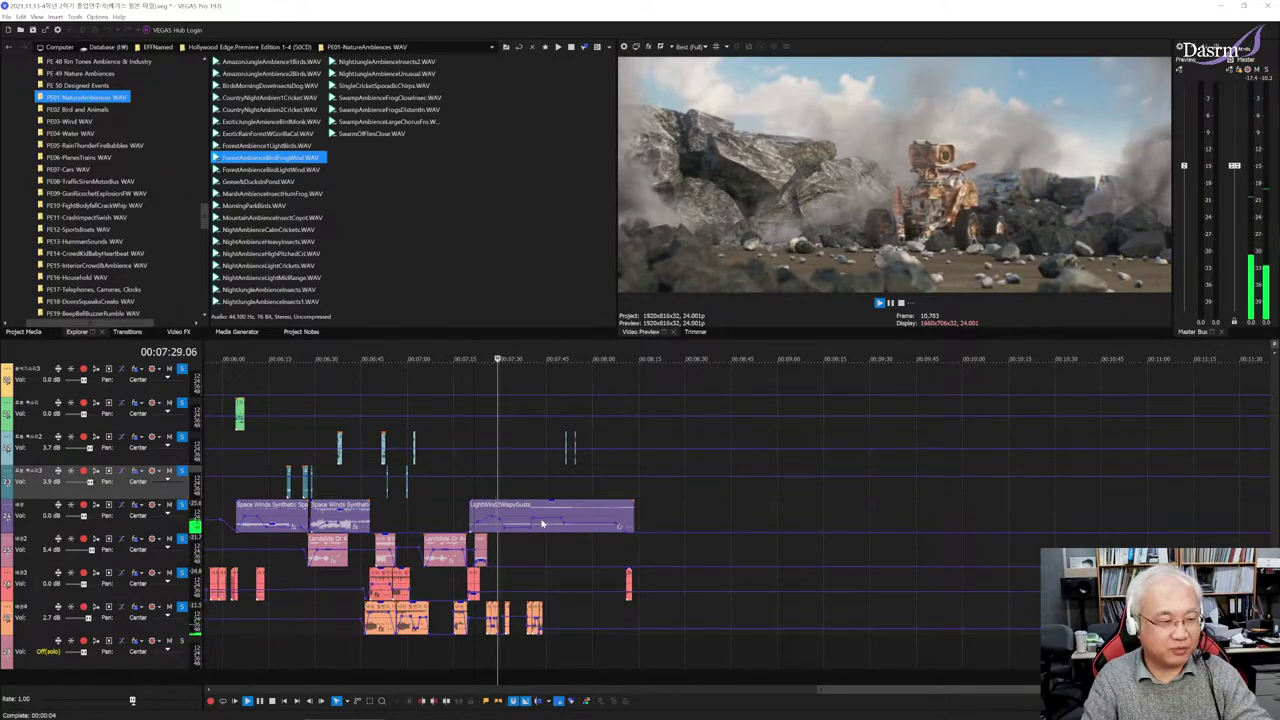
scroll(503, 620, "up", 3)
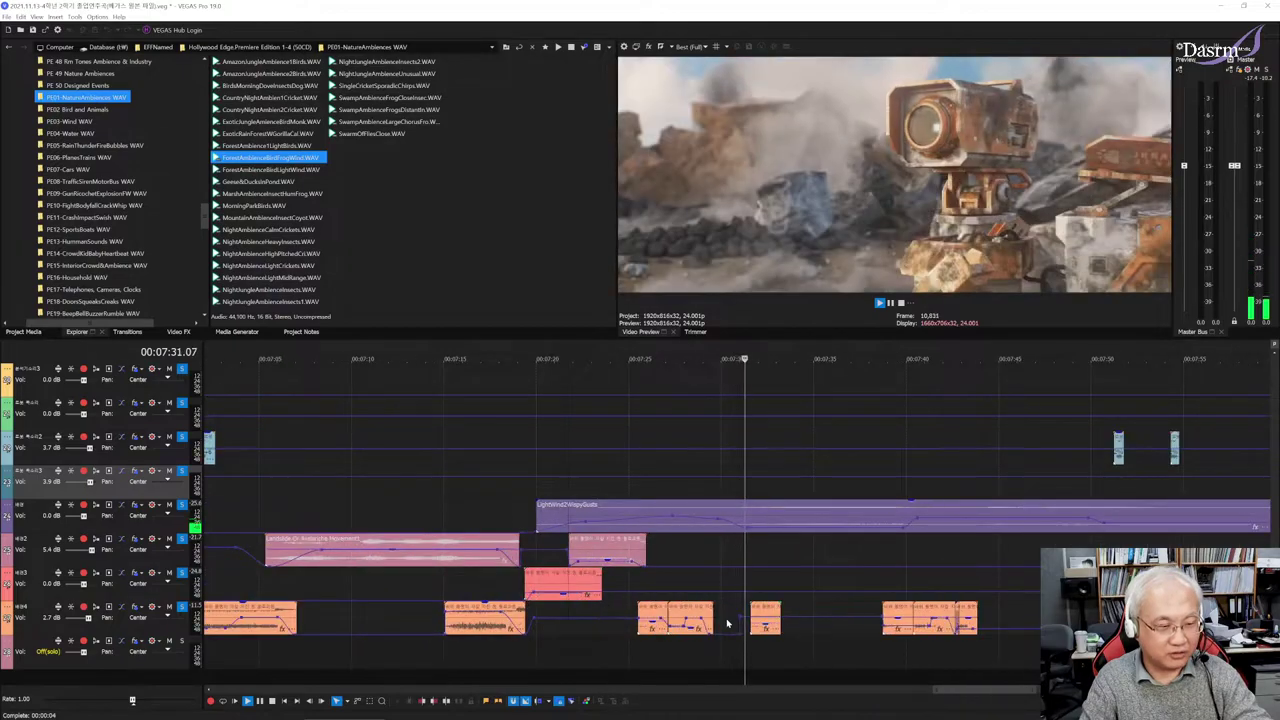
Stop playback and solo the lower effects tracks
key("space")
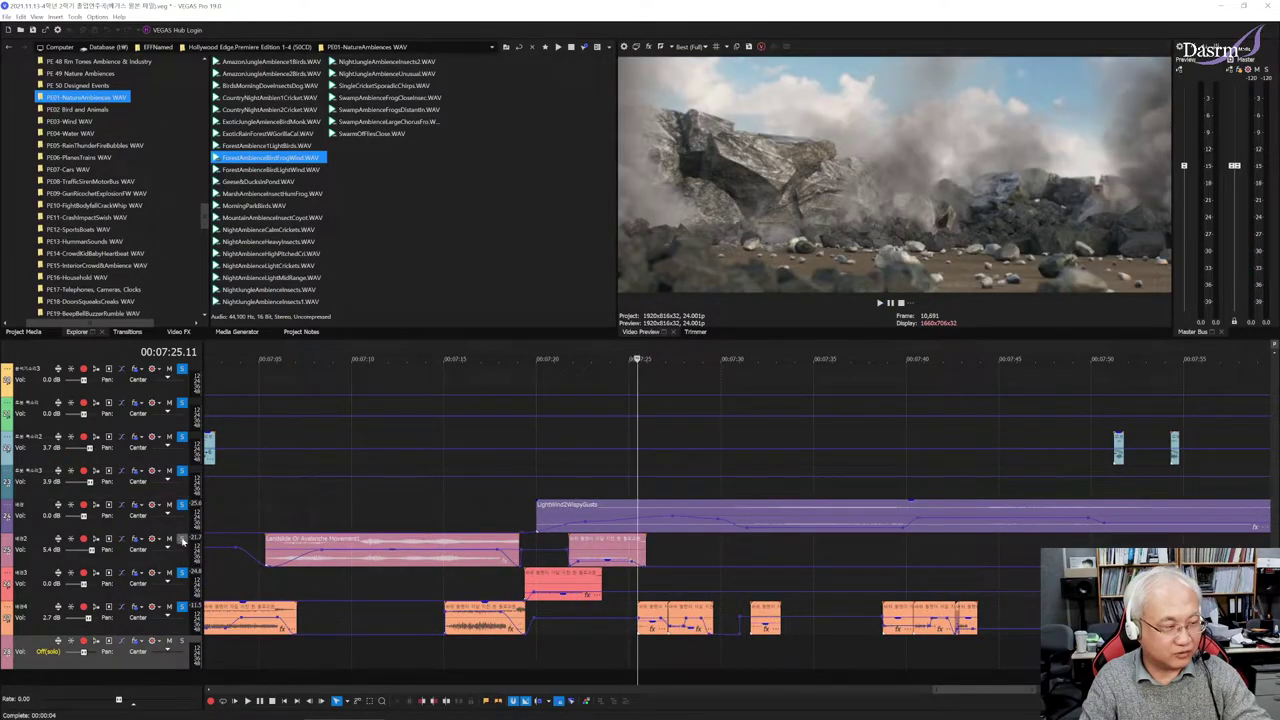
left_click(181, 538)
left_click(181, 504)
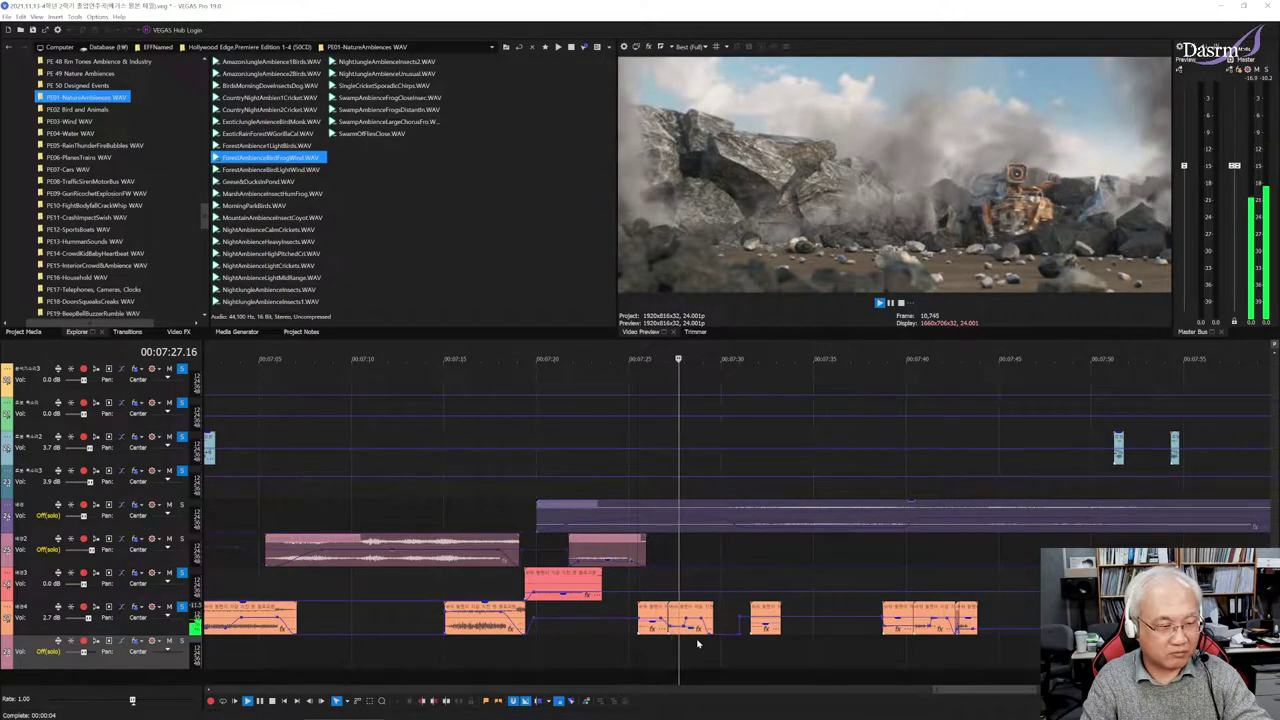
key("space")
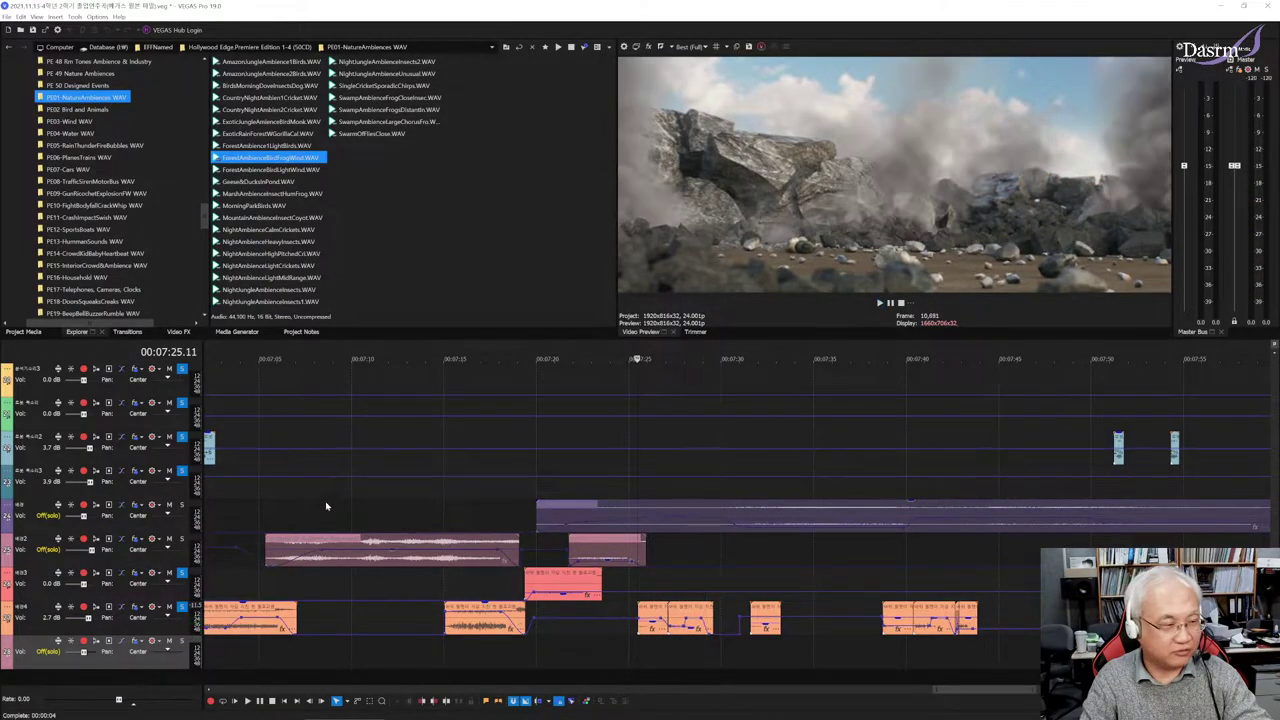
Also solo the wind ambience and landslide tracks, playing them together from 7:20
left_click(182, 505)
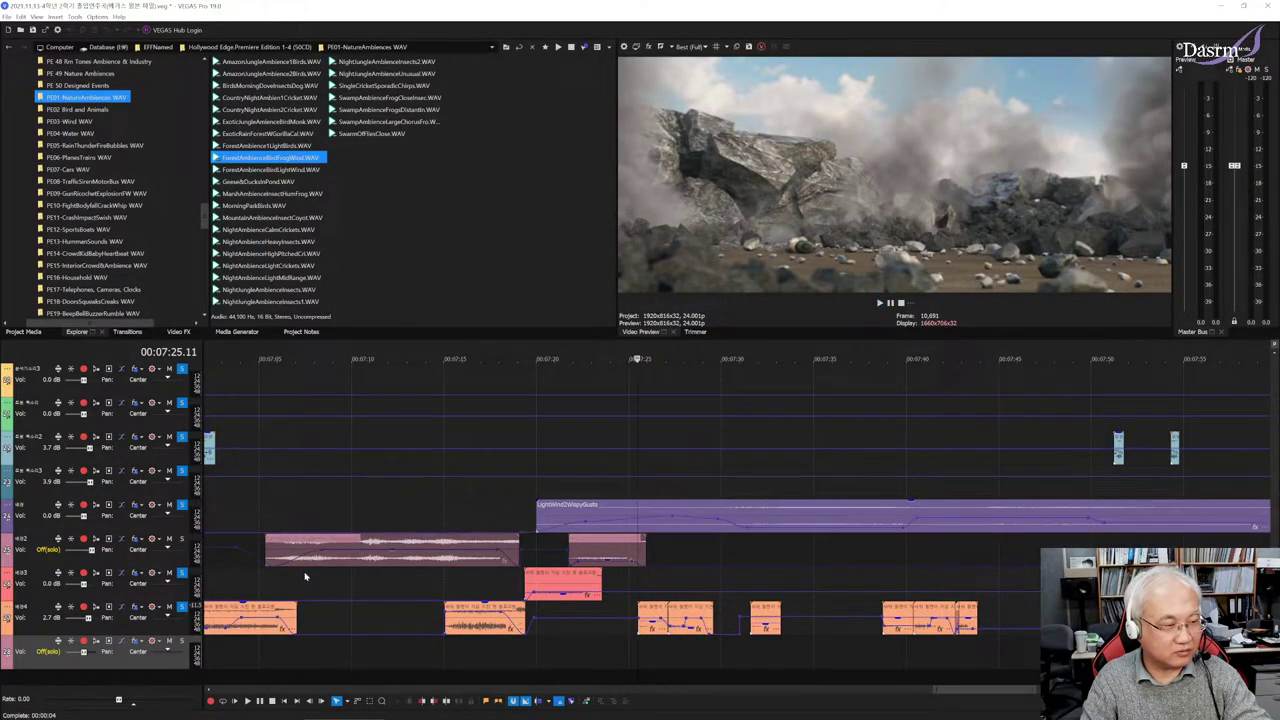
left_click(555, 461)
key("space")
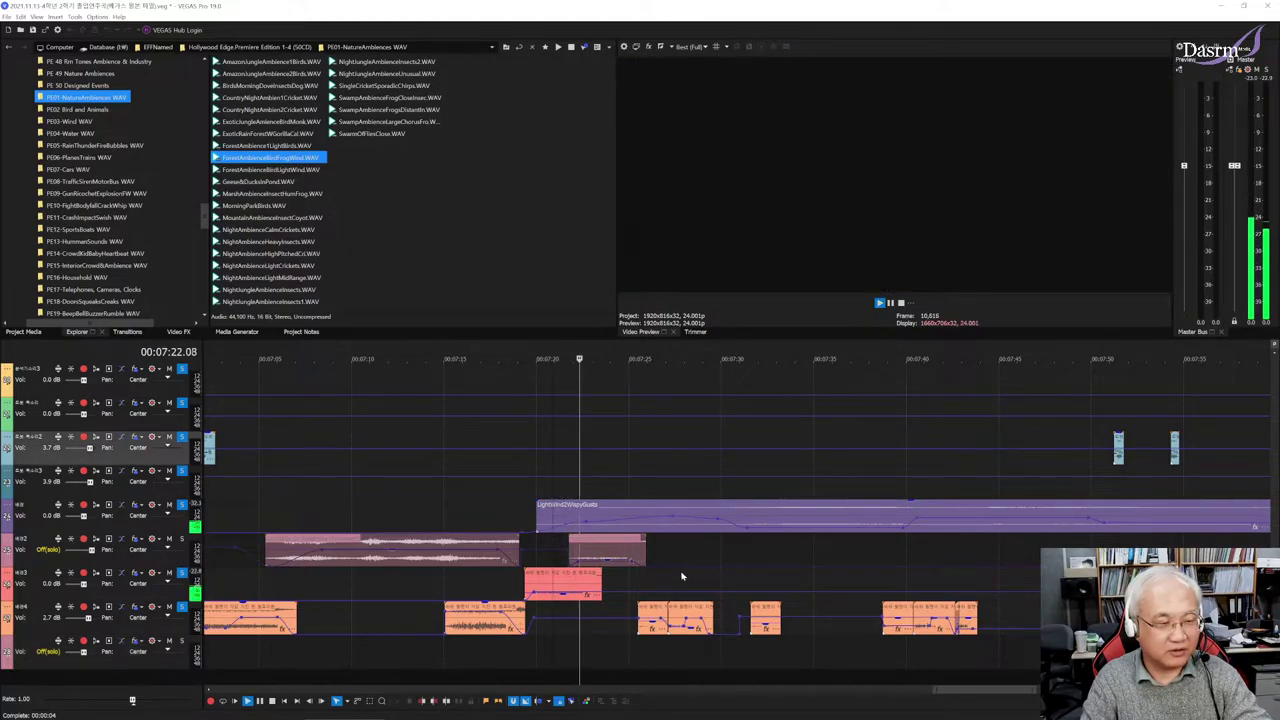
left_click(182, 539)
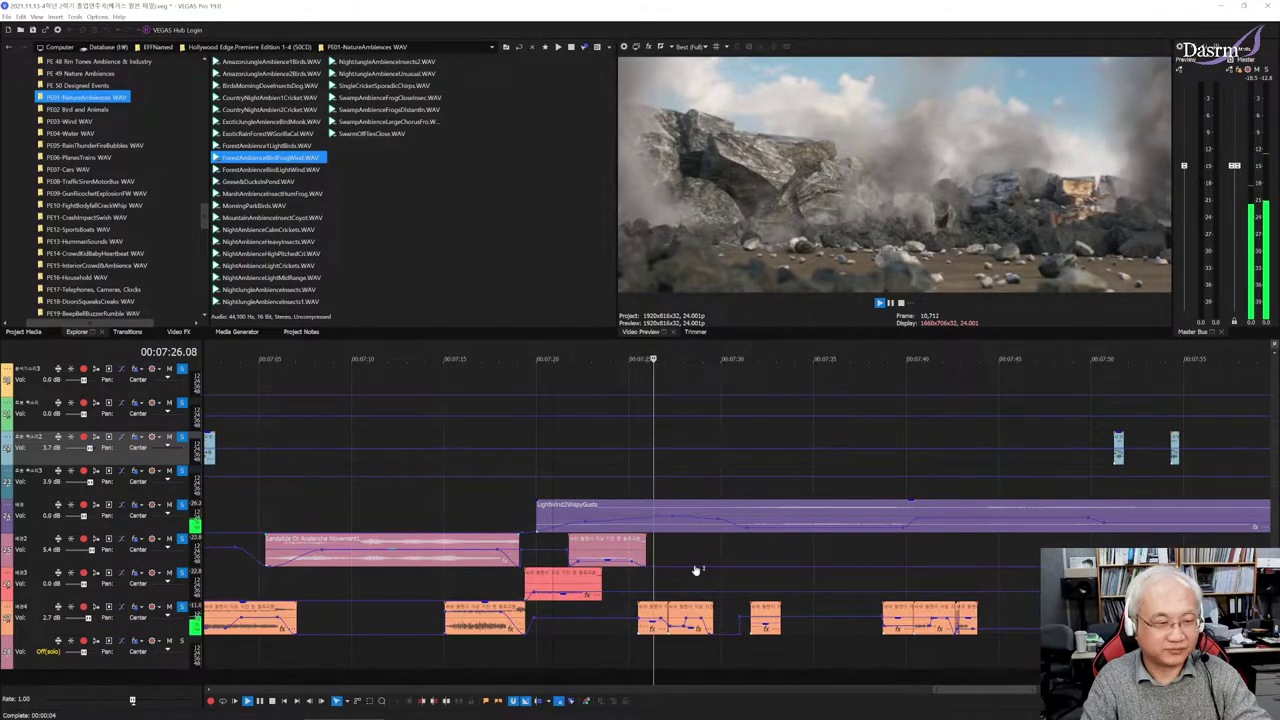
scroll(697, 569, "down", 3)
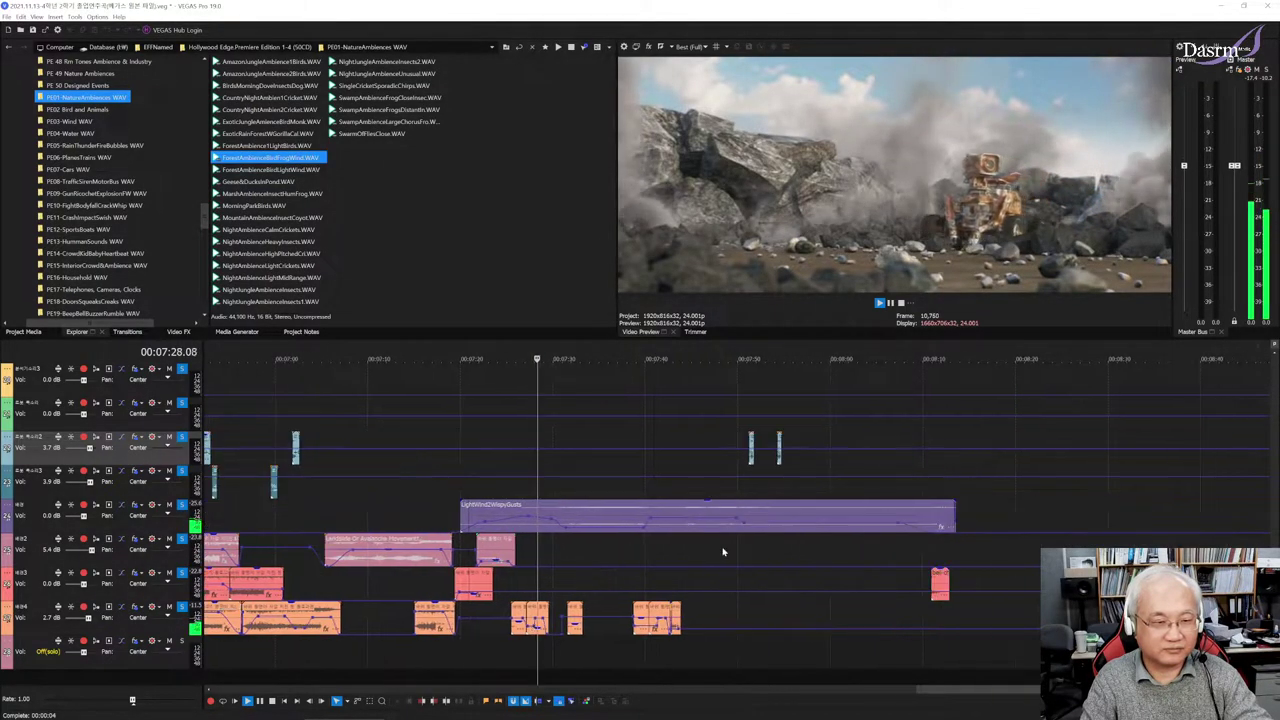
scroll(640, 552, "right", 3)
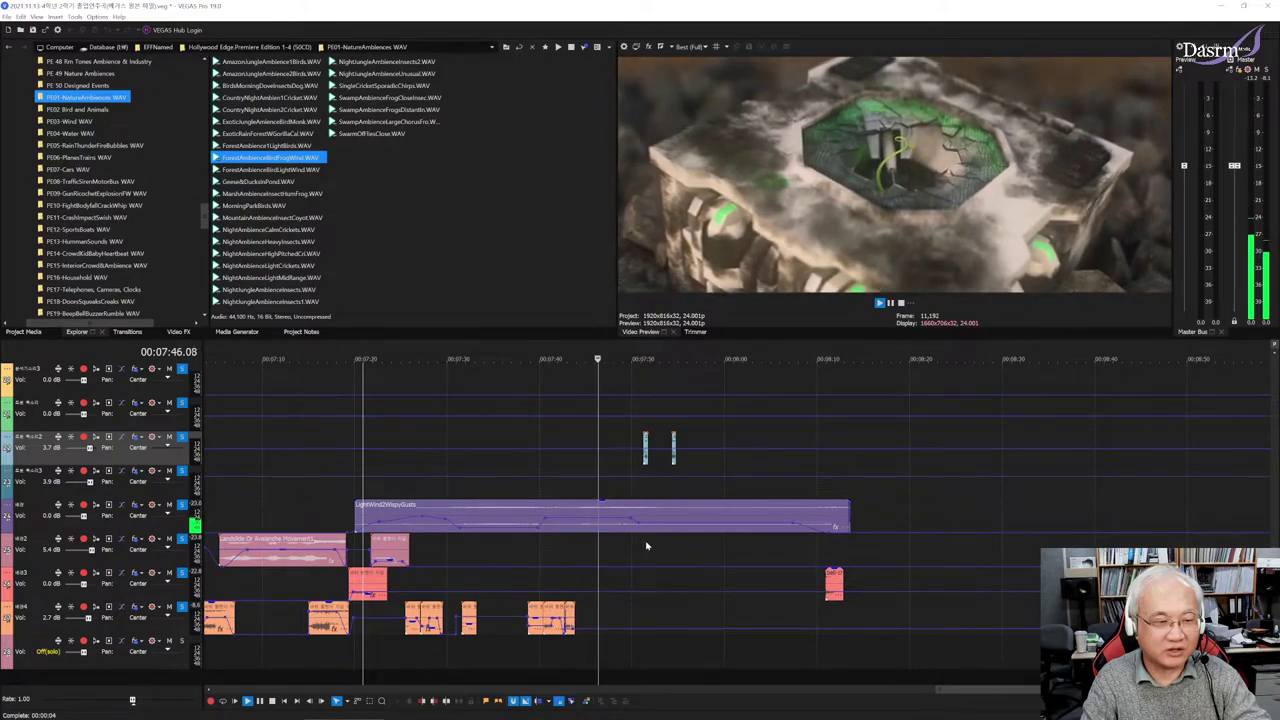
Solo track 2's red audio alongside the effects, then zoom the timeline out
scroll(636, 547, "up", 3)
scroll(644, 546, "up", 3)
scroll(646, 546, "up", 3)
scroll(646, 546, "up", 2)
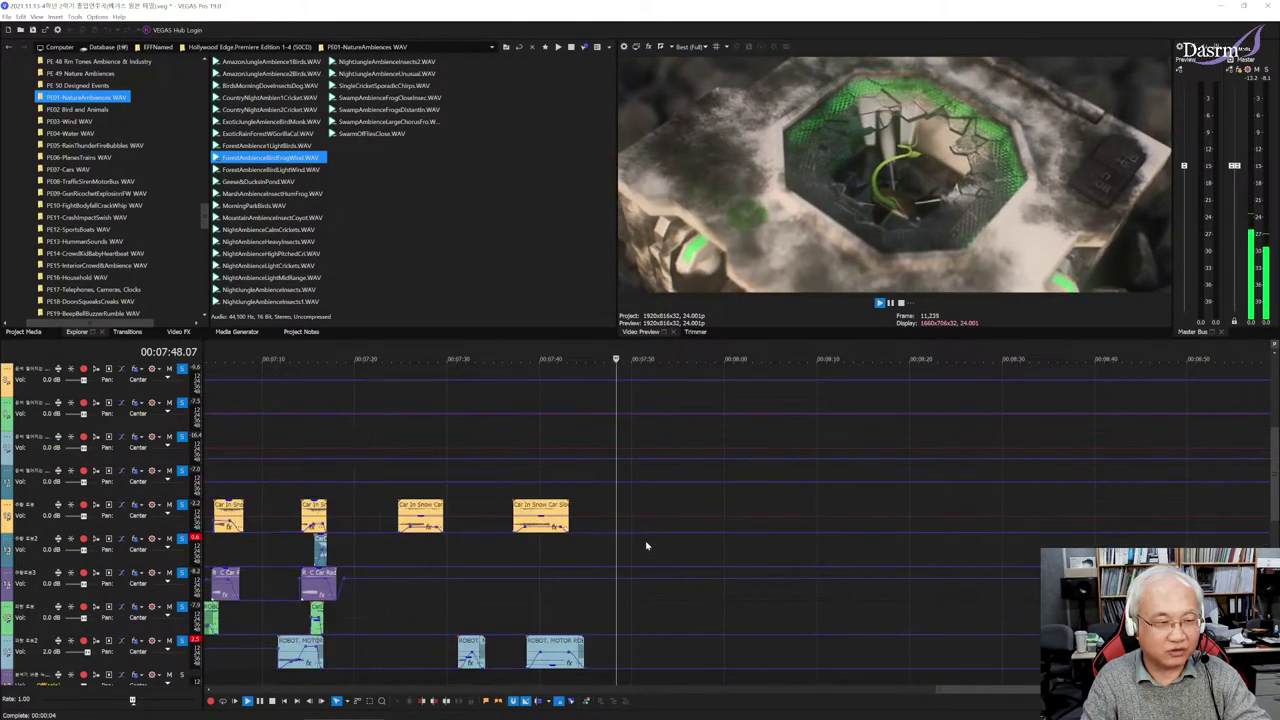
scroll(646, 546, "up", 3)
scroll(646, 546, "down", 1)
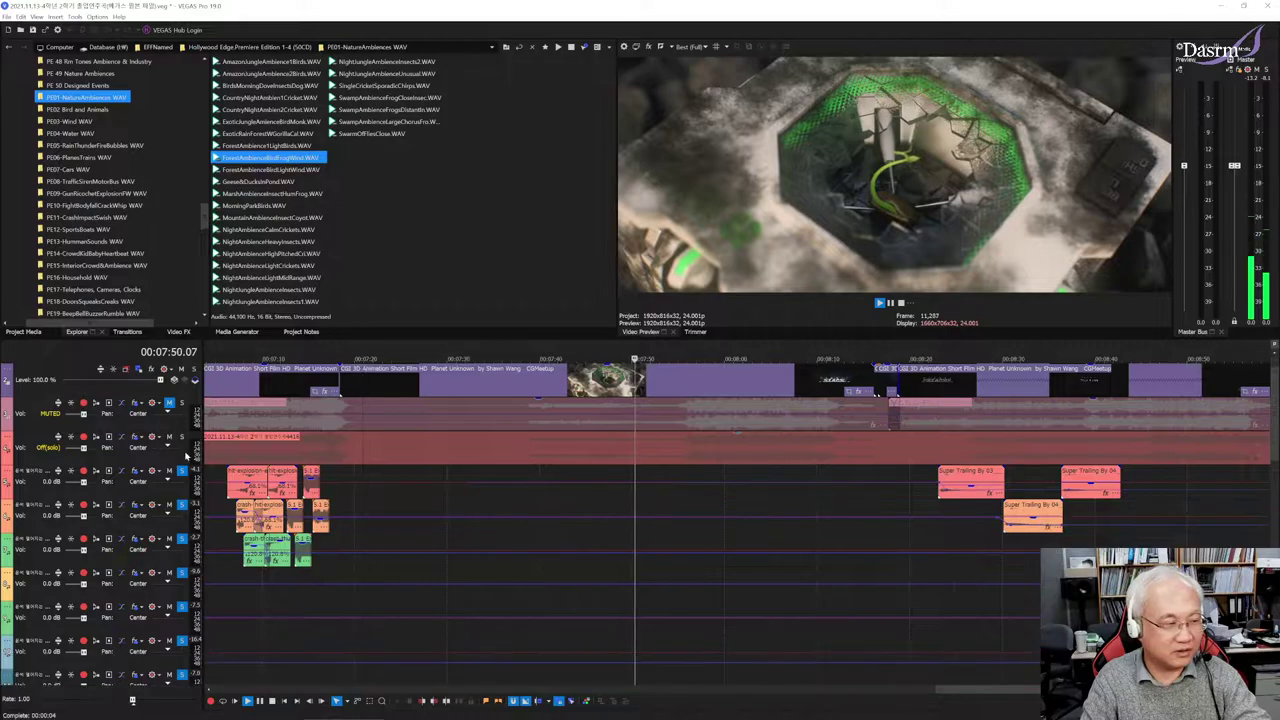
left_click(181, 437)
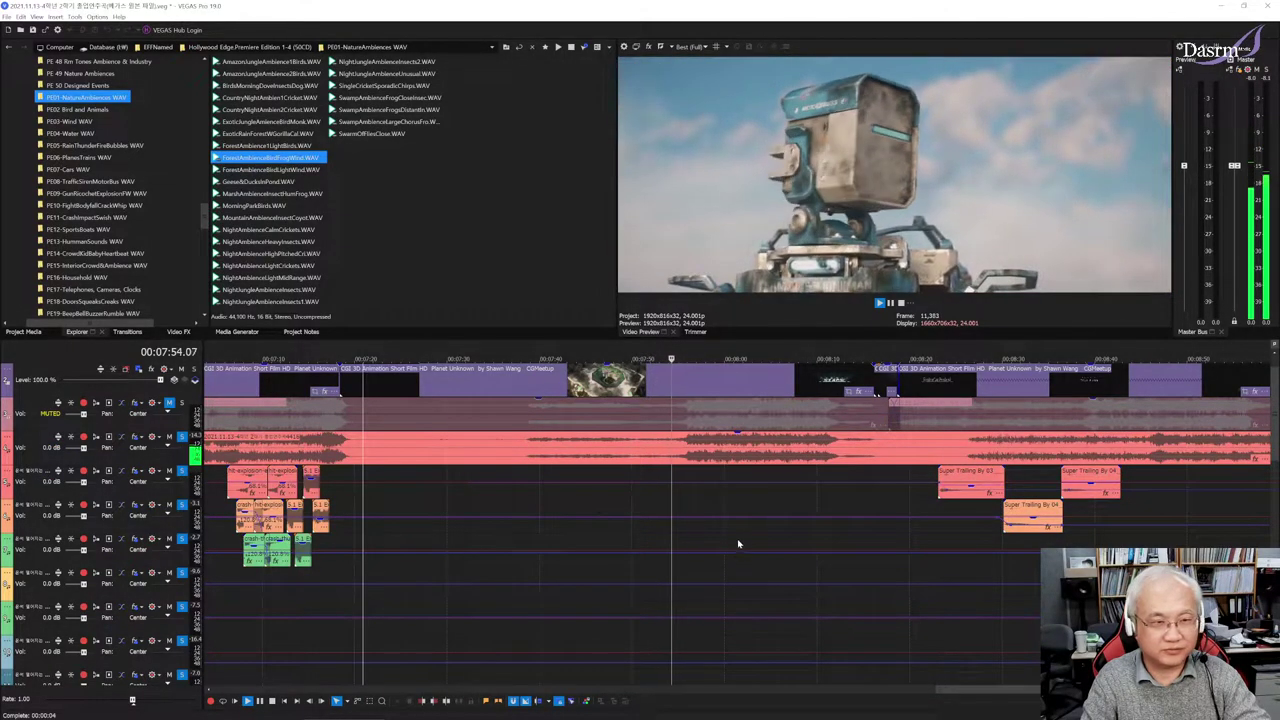
scroll(740, 543, "down", 3)
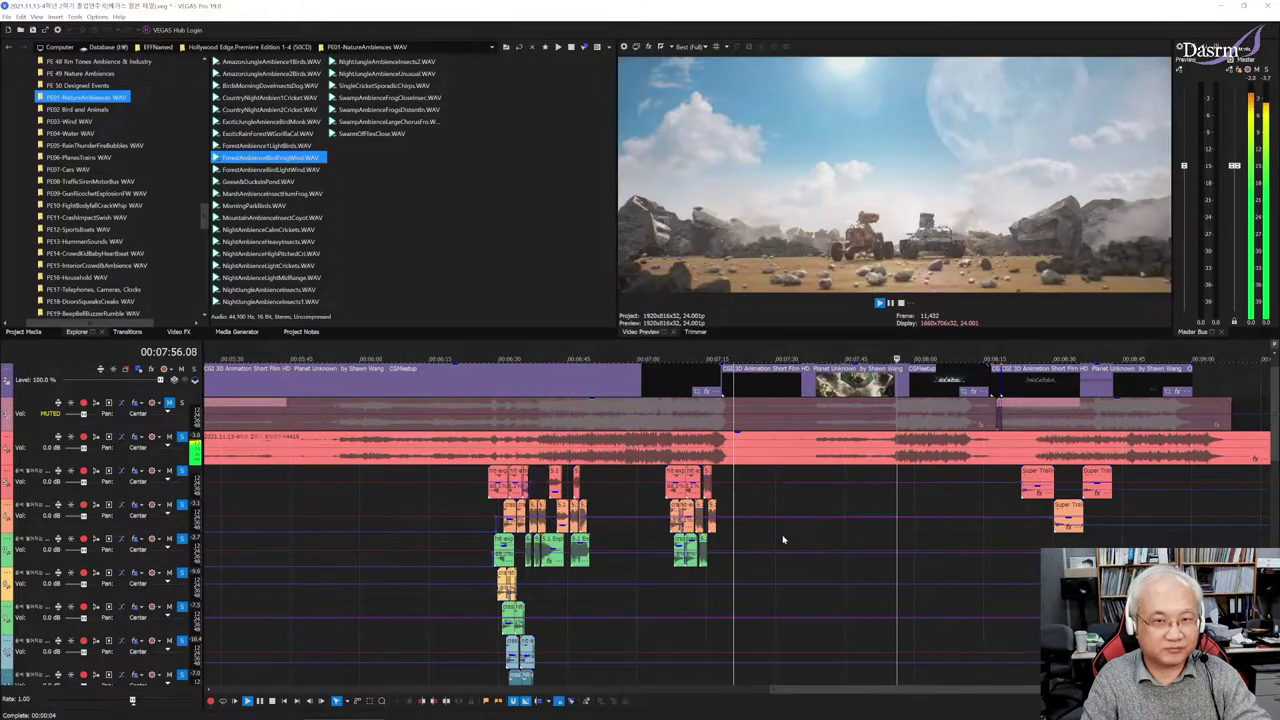
scroll(783, 540, "right", 5)
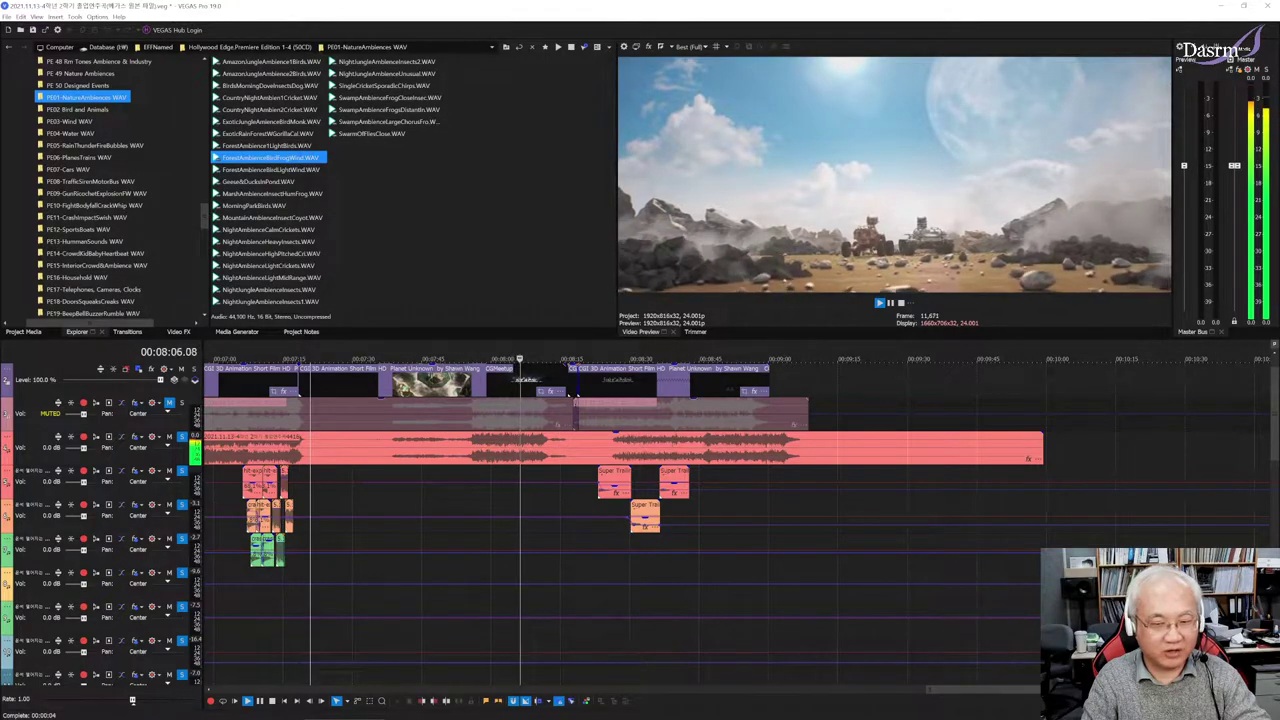
scroll(573, 393, "down", 5)
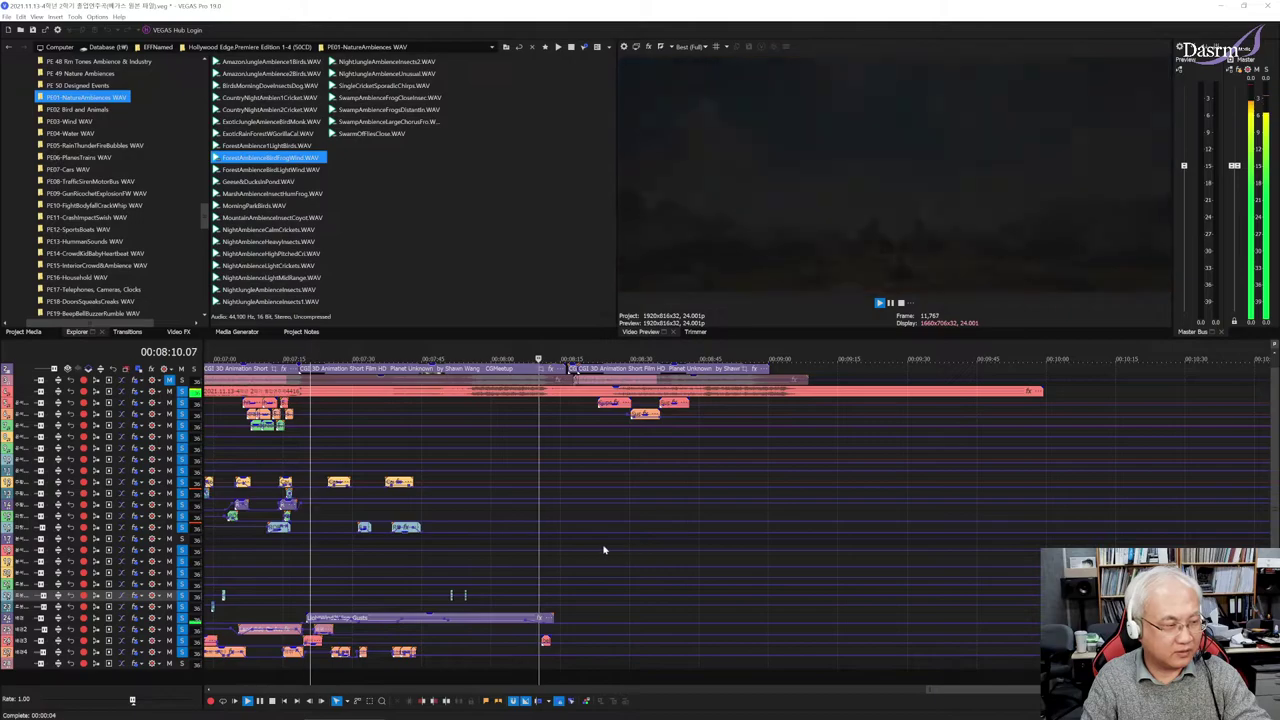
Play the mix from 8:26 through the credits, stop, and deselect ForestAmbienceBirdFrogWind.WAV
scroll(603, 547, "down", 5)
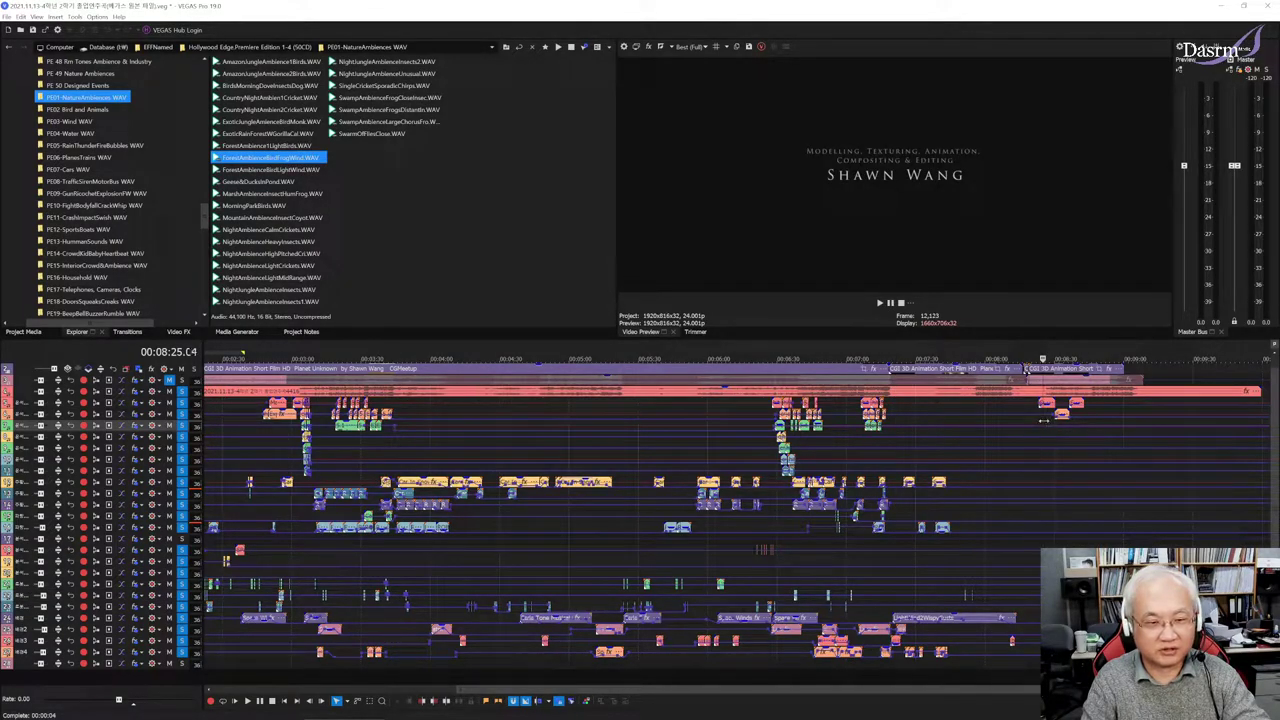
key("space")
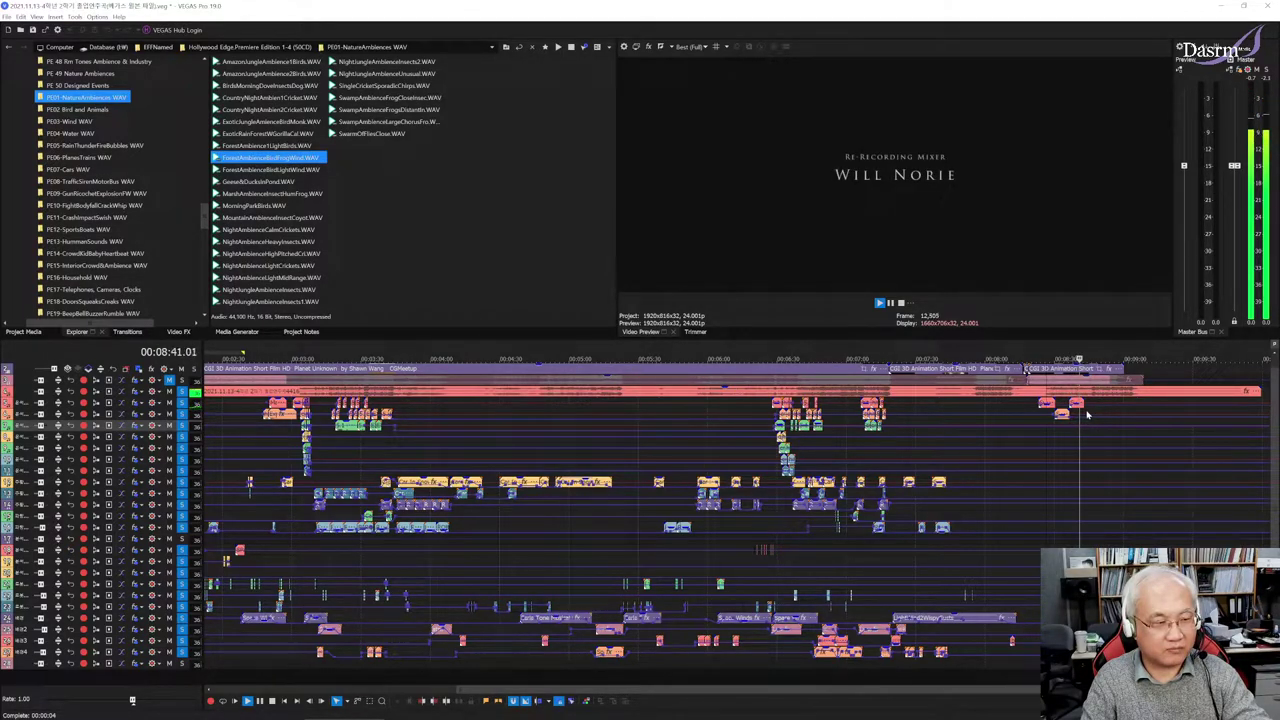
key("space")
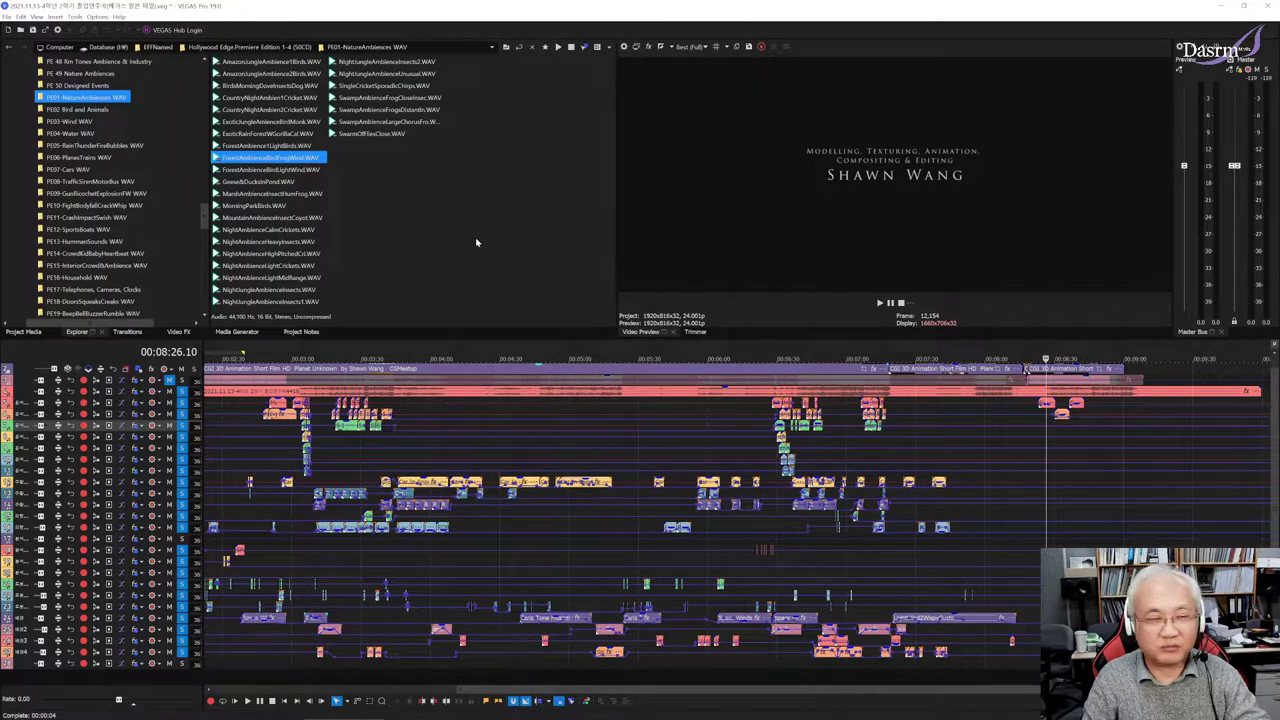
left_click(363, 139)
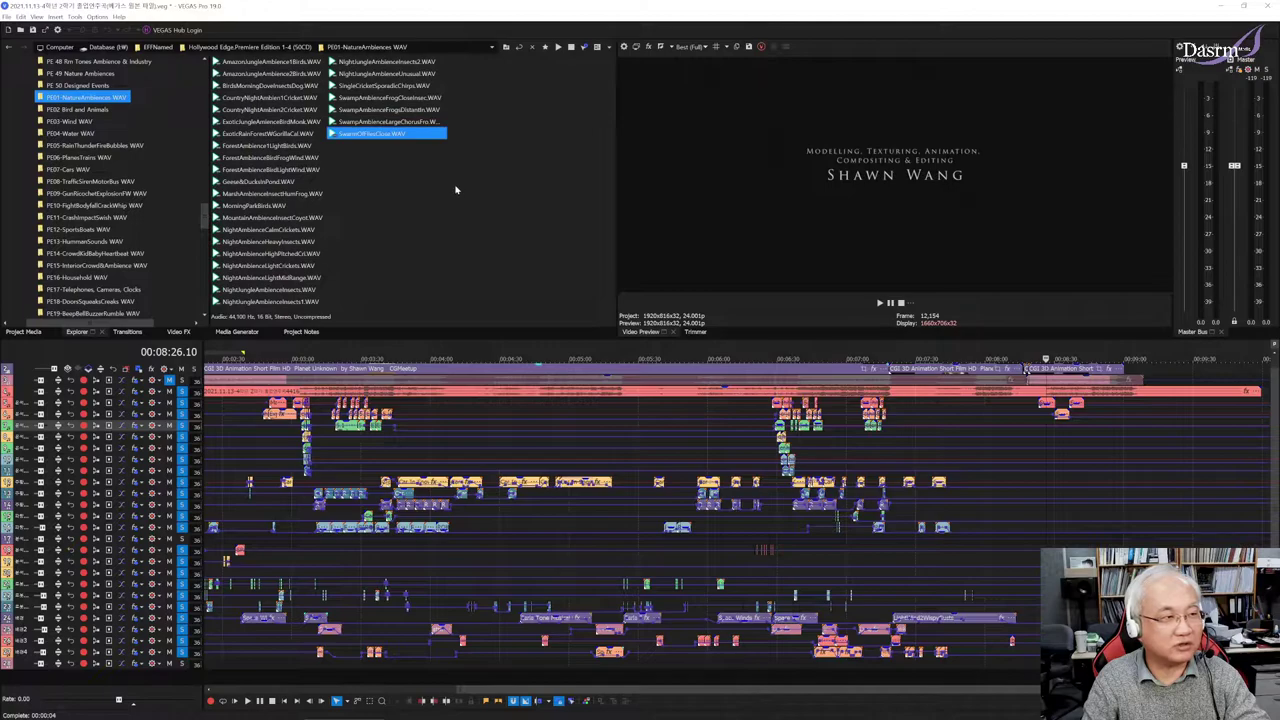